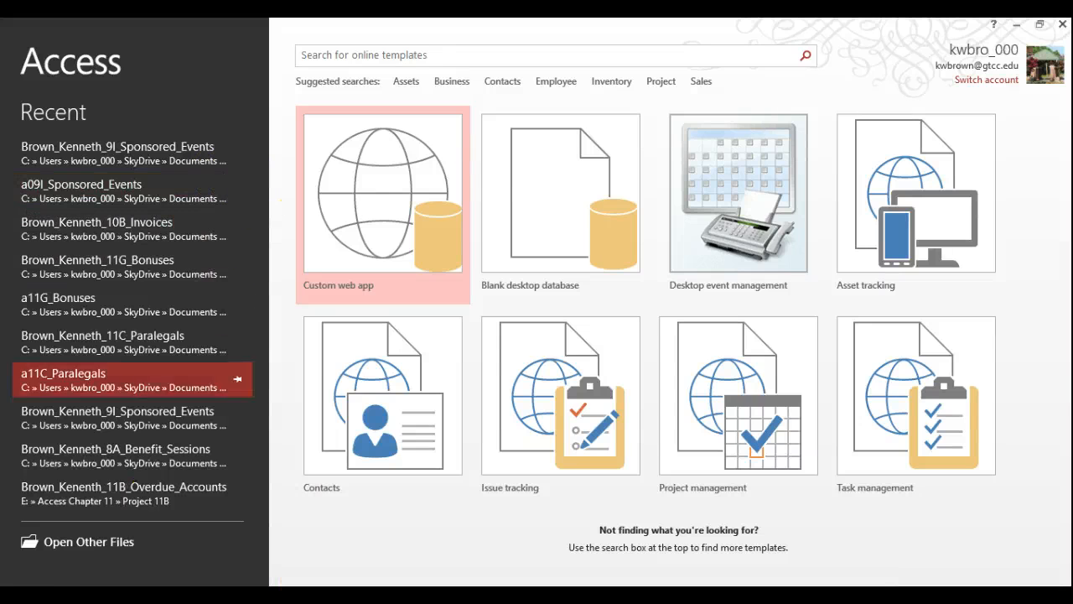
Open aBRC4_Company_Administration.accdb from Removable Disk (E:) > BRC4 > BRC4 data files
{"action": "left_click", "coordinate": [81, 543]}
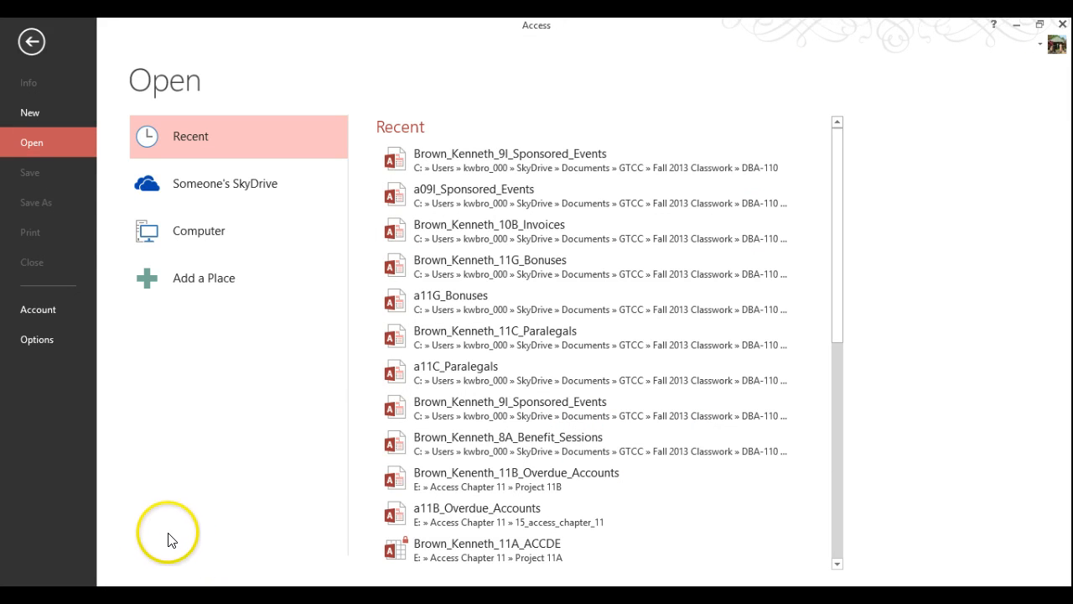
{"action": "left_click", "coordinate": [206, 229]}
{"action": "left_click", "coordinate": [419, 447]}
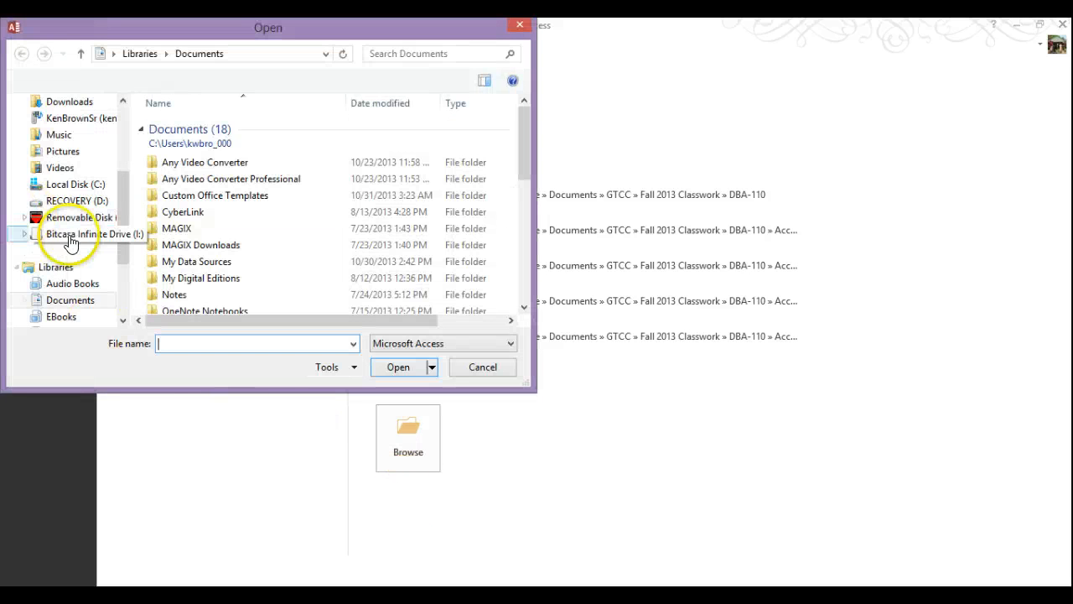
{"action": "left_click", "coordinate": [79, 217]}
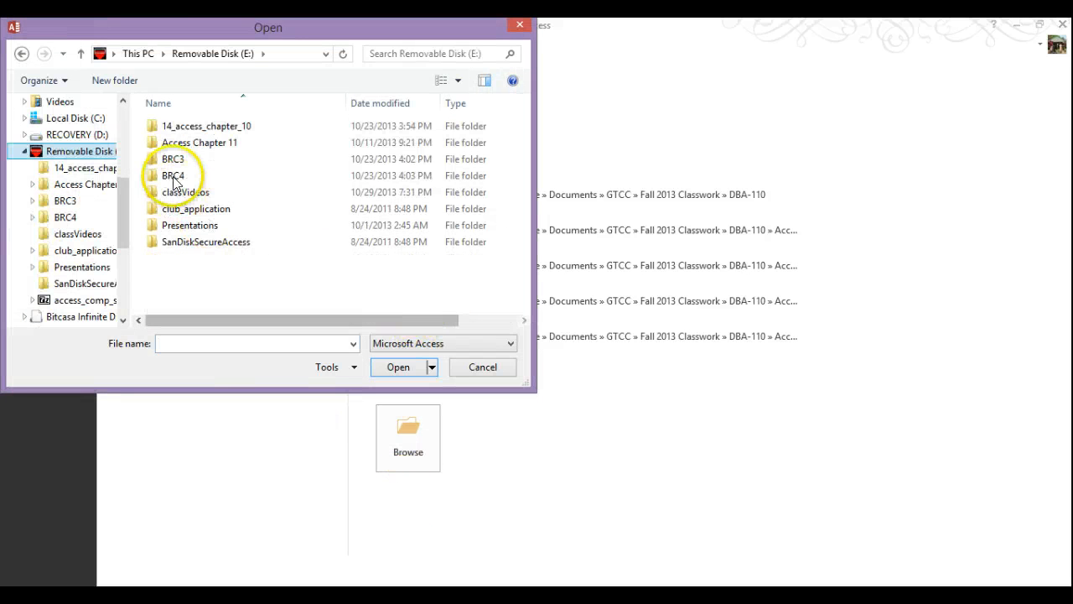
{"action": "double_click", "coordinate": [174, 179]}
{"action": "double_click", "coordinate": [172, 126]}
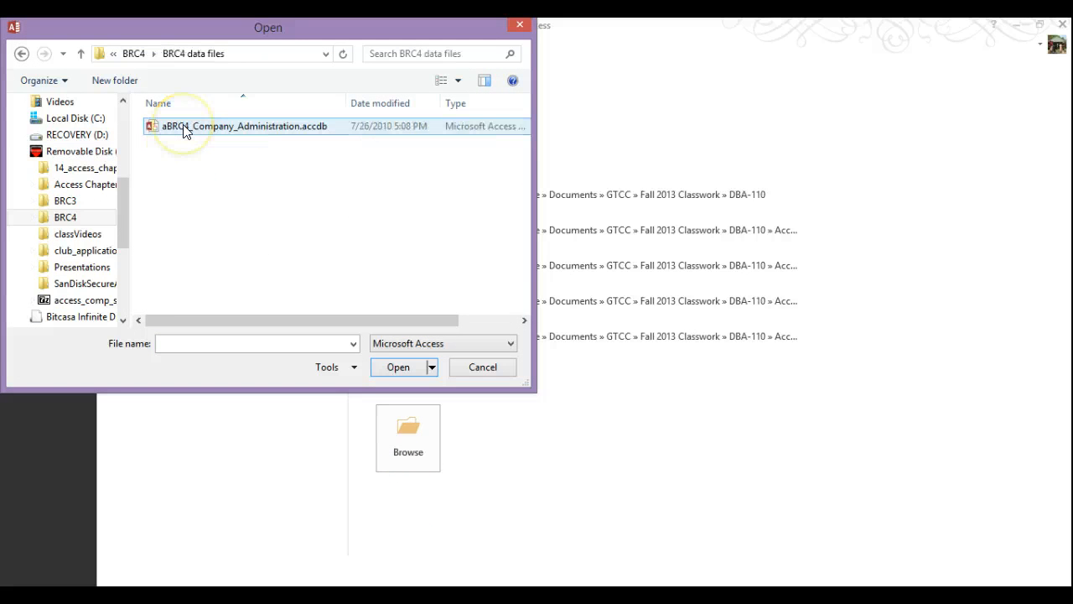
{"action": "double_click", "coordinate": [186, 128]}
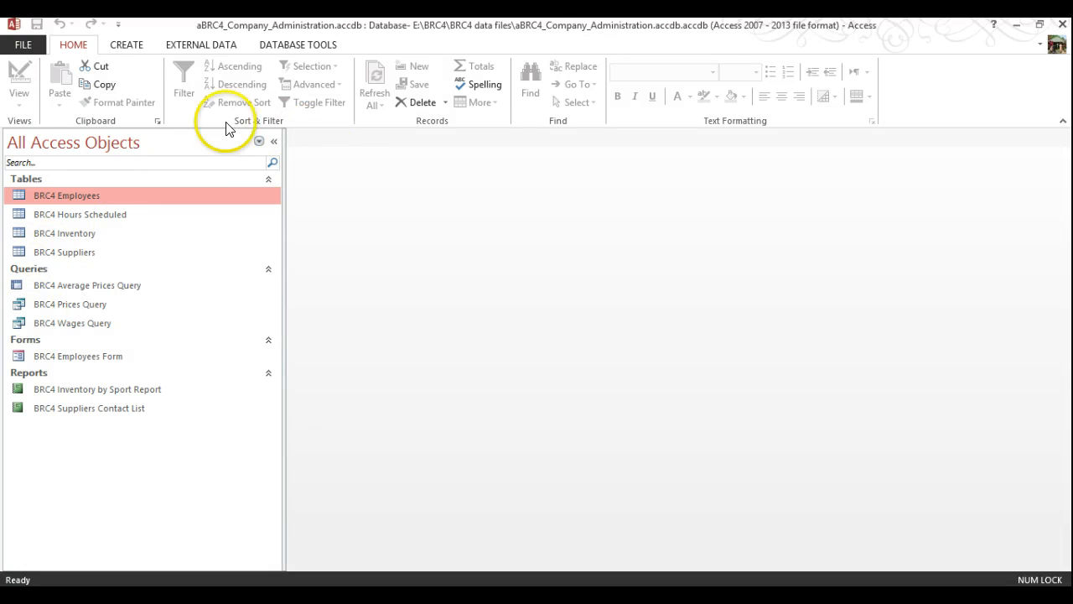
Start Save As and create a Front Range Action Sports folder inside Business Running Case 4
{"action": "left_click", "coordinate": [23, 44]}
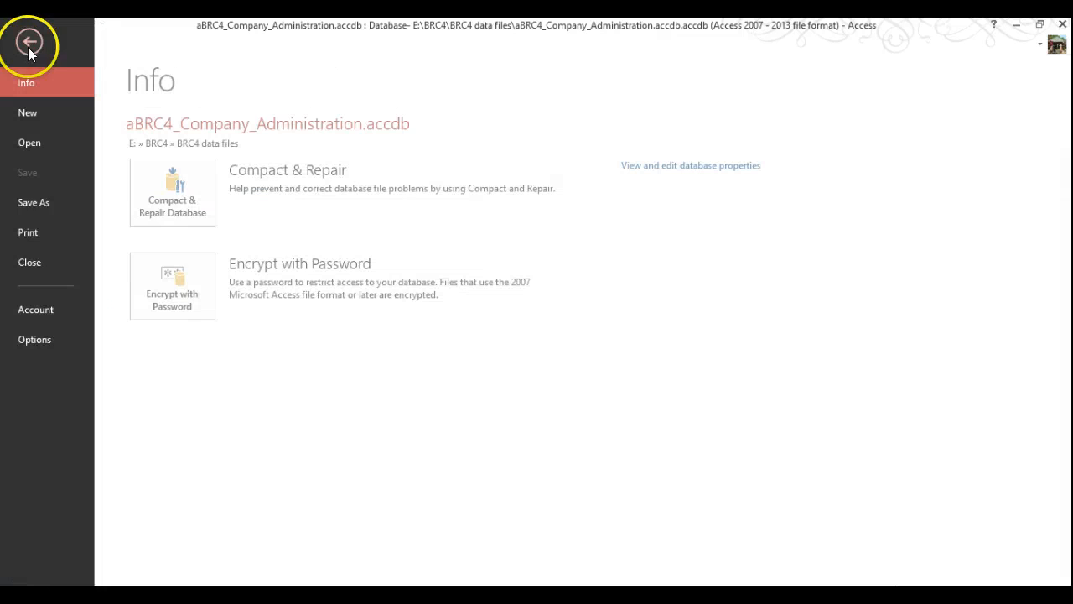
{"action": "left_click", "coordinate": [37, 204]}
{"action": "left_click", "coordinate": [422, 382]}
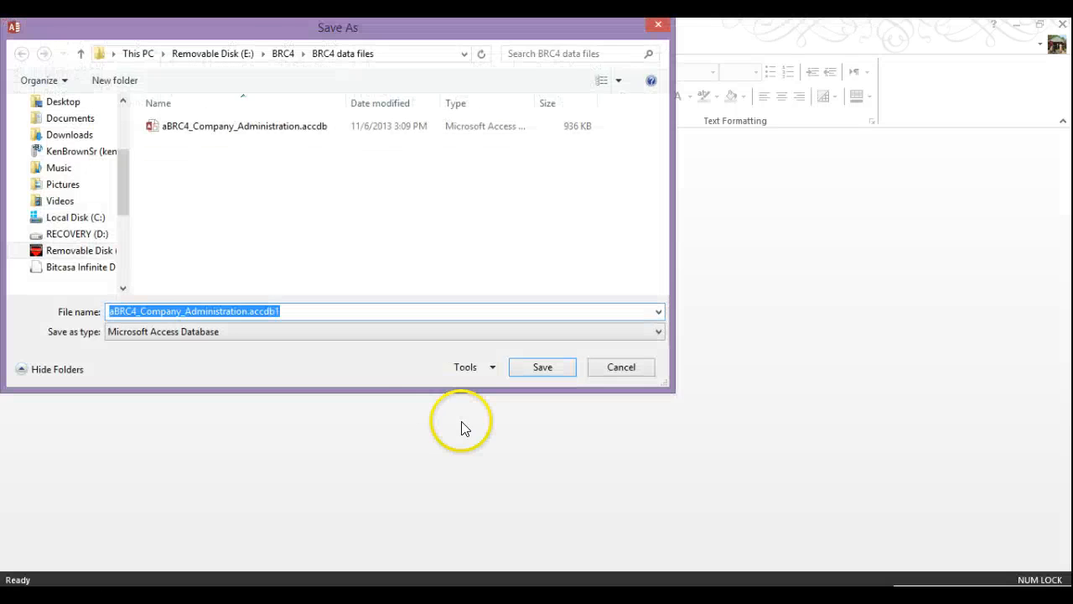
{"action": "left_click", "coordinate": [284, 55]}
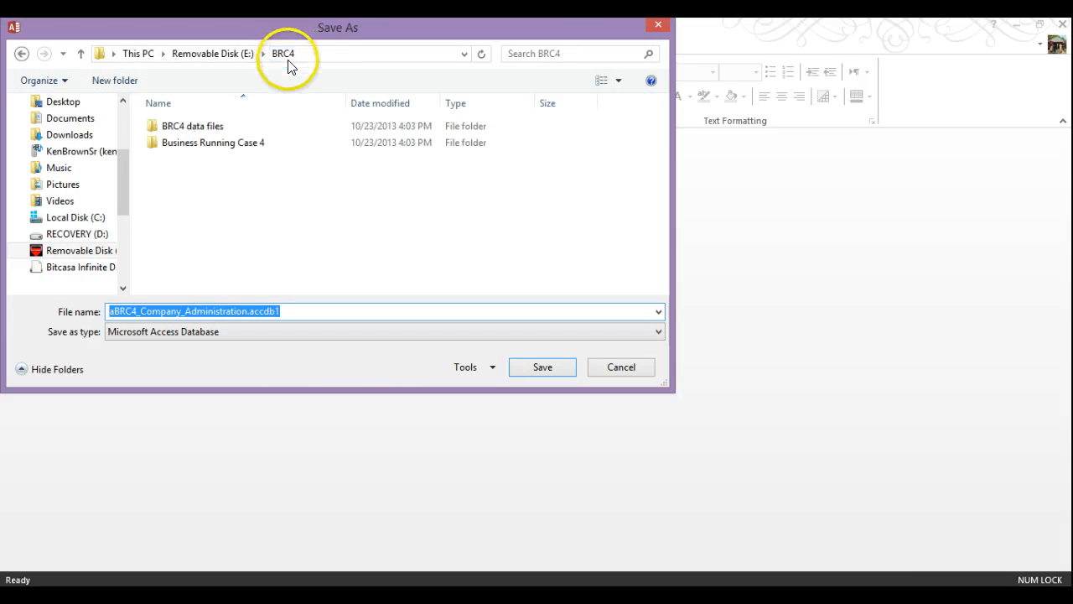
{"action": "left_click", "coordinate": [227, 148]}
{"action": "double_click", "coordinate": [227, 148]}
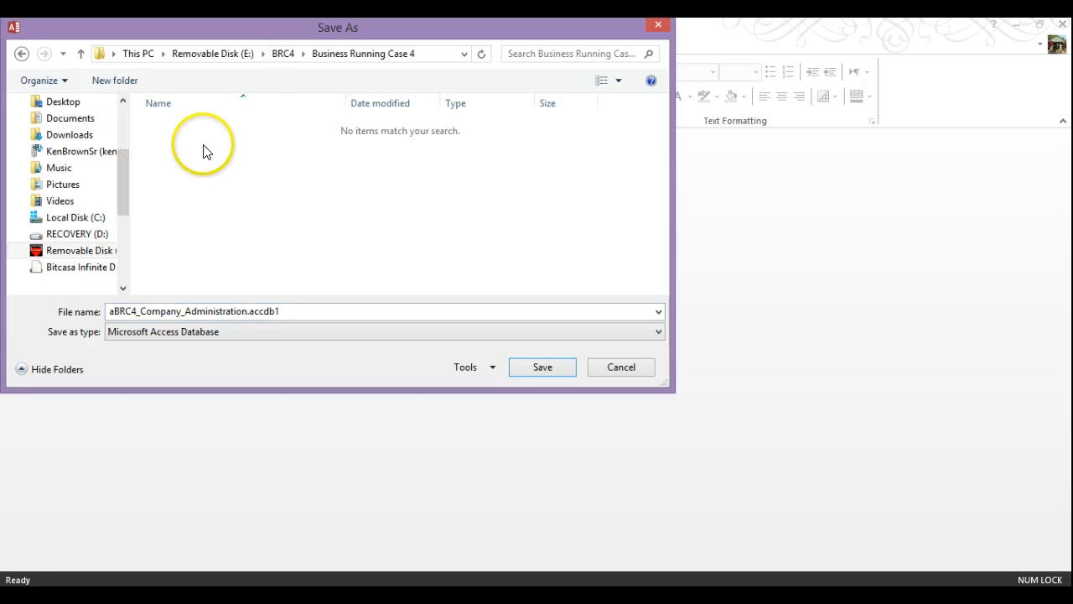
{"action": "left_click", "coordinate": [117, 84]}
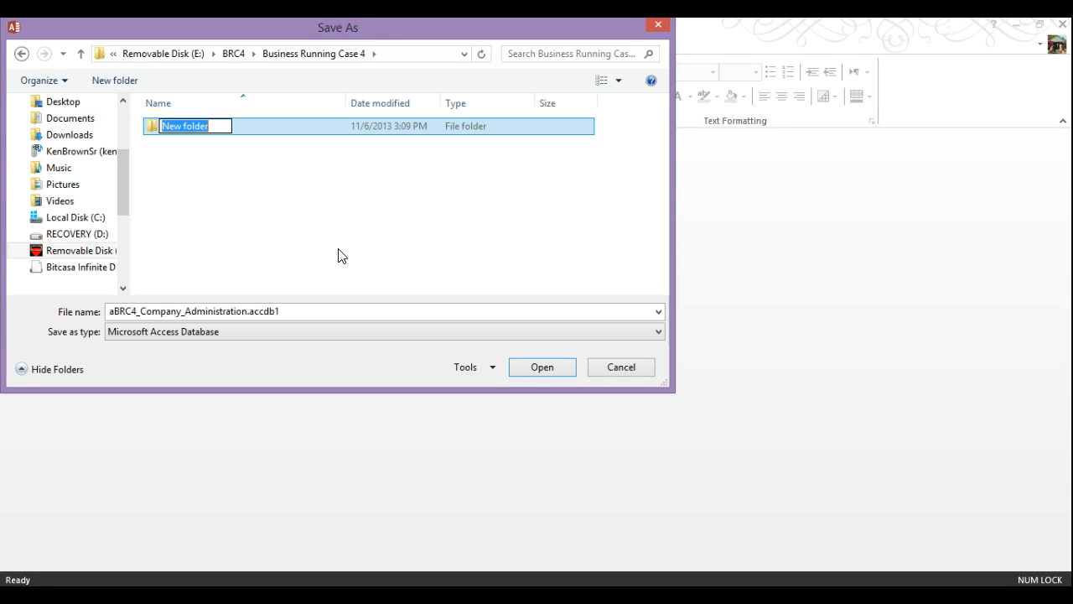
{"action": "type", "text": "Front"}
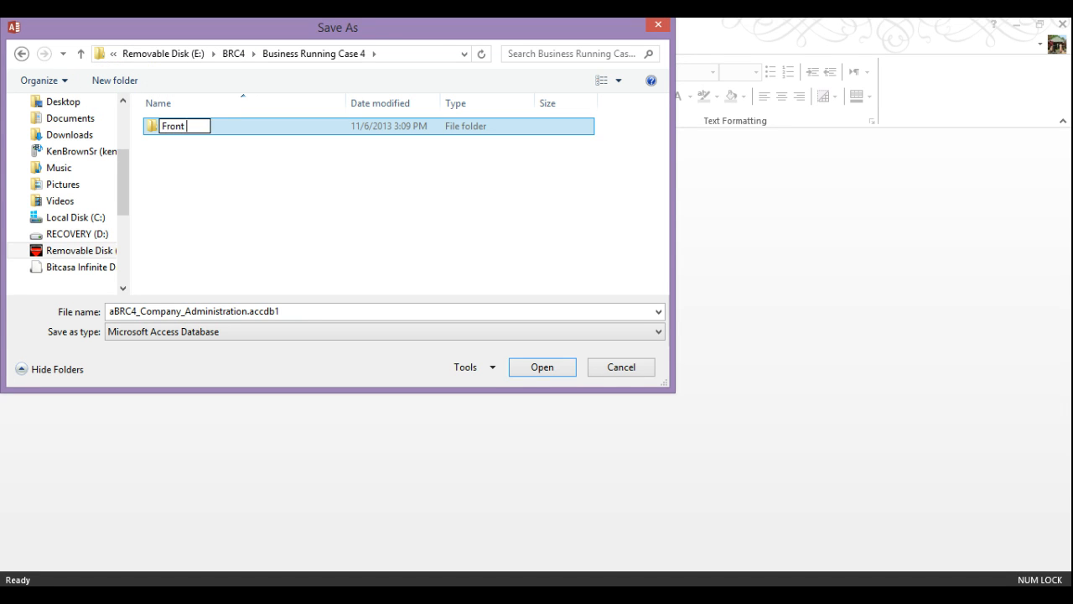
{"action": "type", "text": " Range Action Sports"}
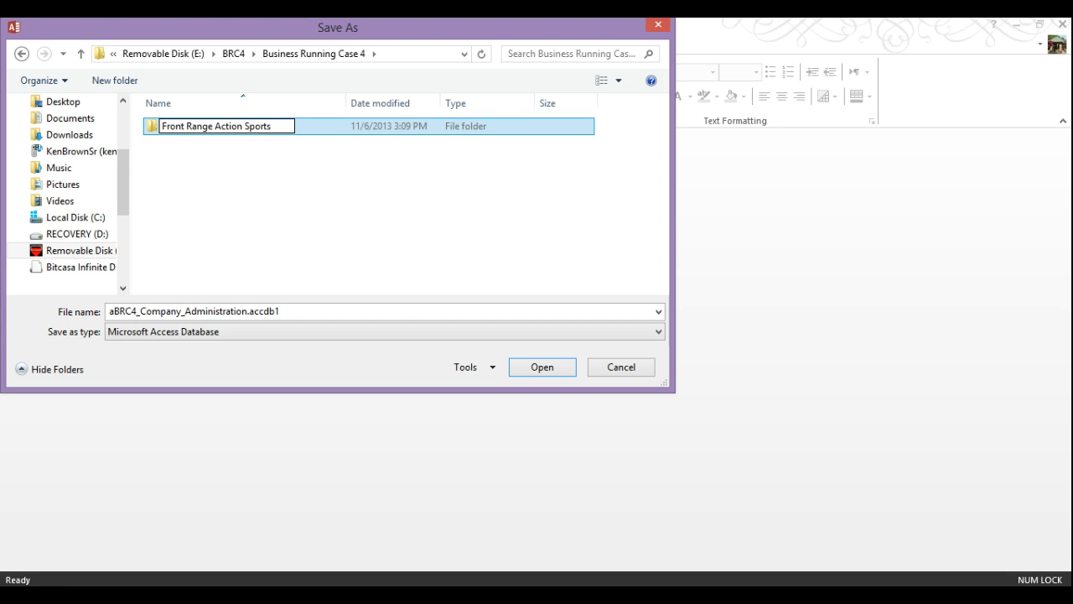
{"action": "left_click", "coordinate": [173, 178]}
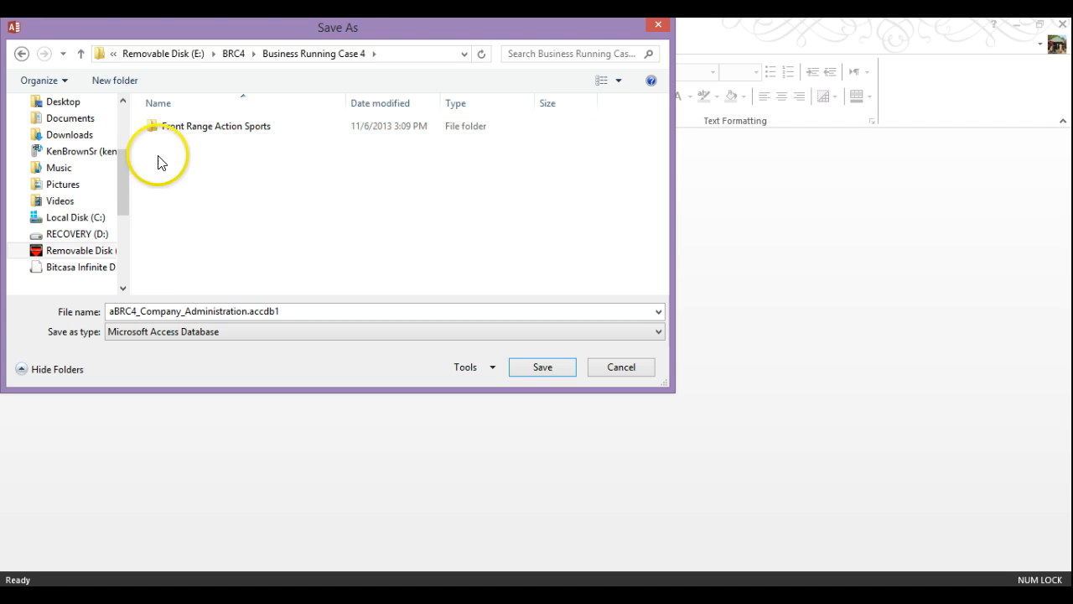
{"action": "double_click", "coordinate": [158, 126]}
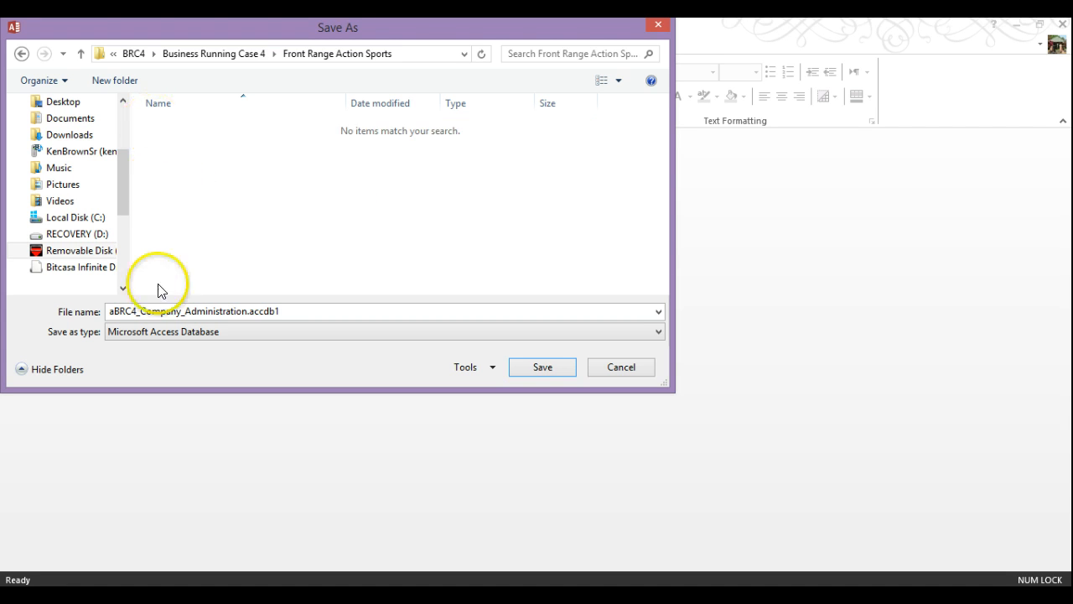
Prefix the database file name with the student's name and save the copy there
{"action": "left_click", "coordinate": [117, 310]}
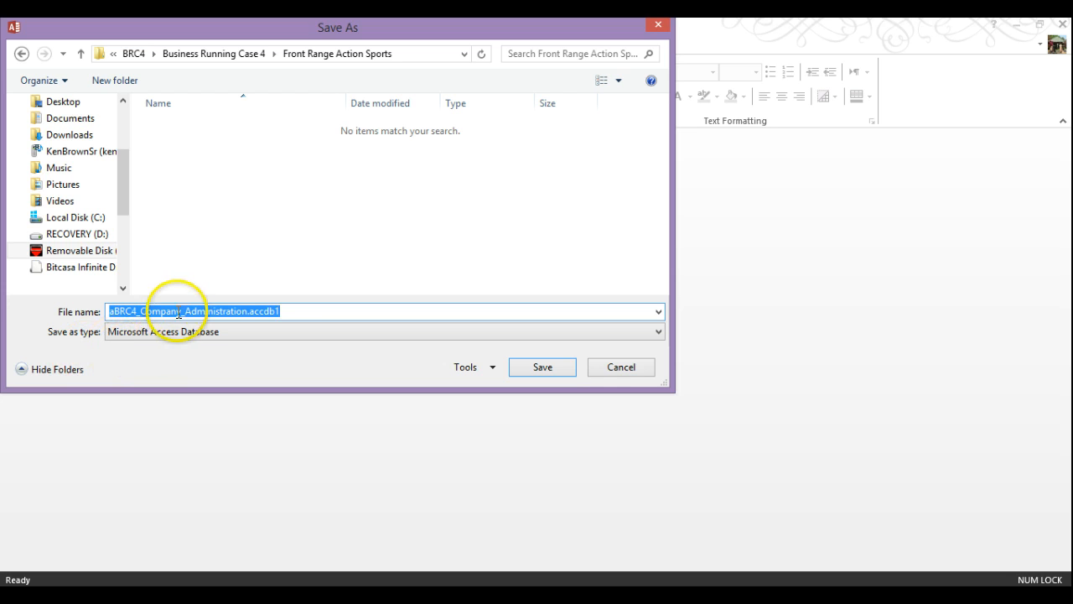
{"action": "left_click", "coordinate": [280, 315]}
{"action": "key", "text": "BackSpace"}
{"action": "key", "text": "BackSpace"}
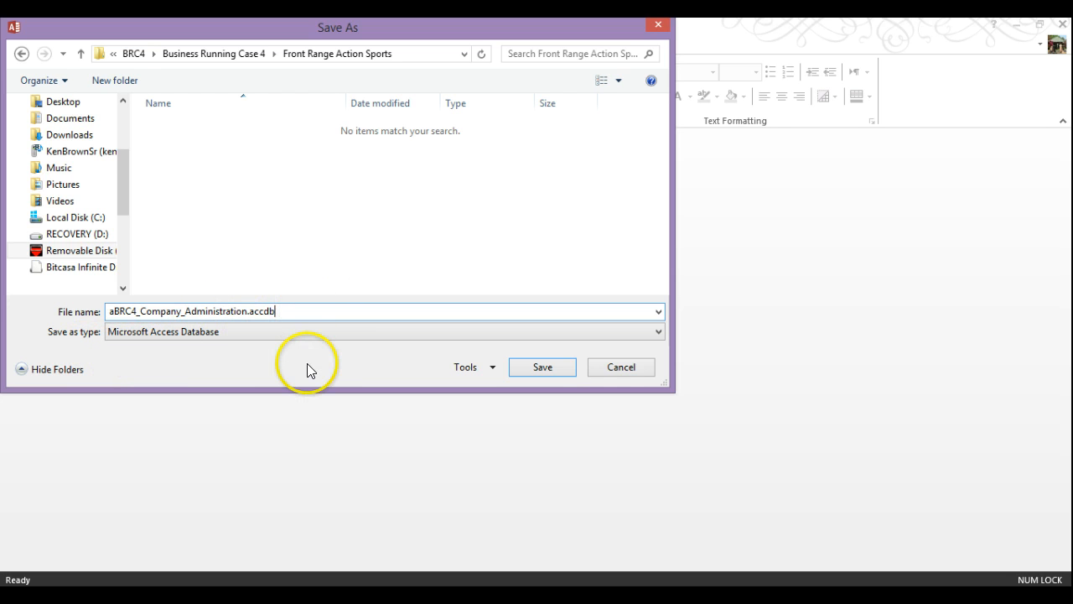
{"action": "key", "text": "Home"}
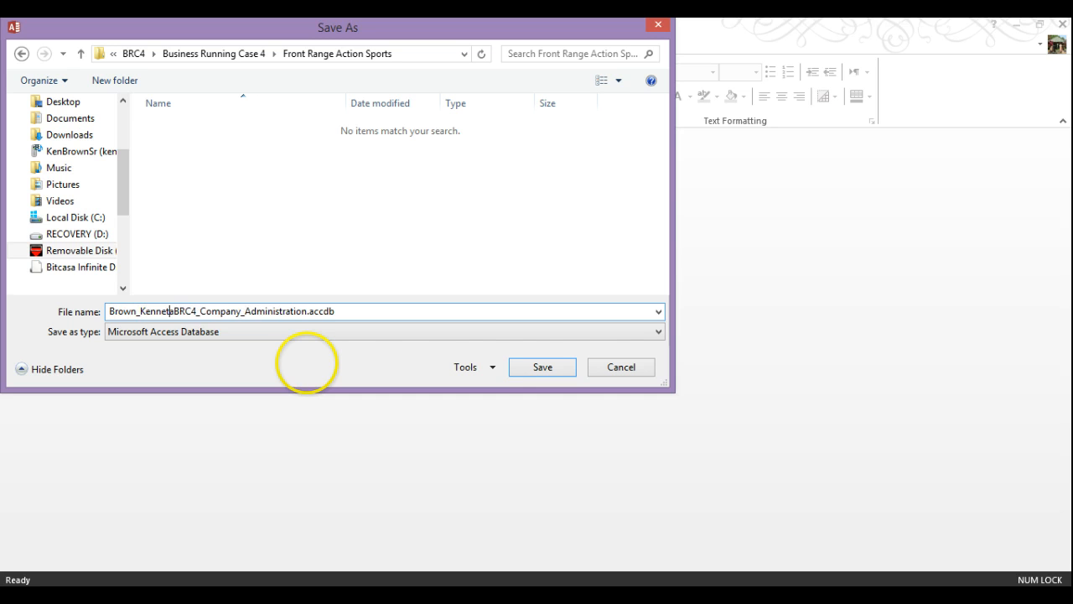
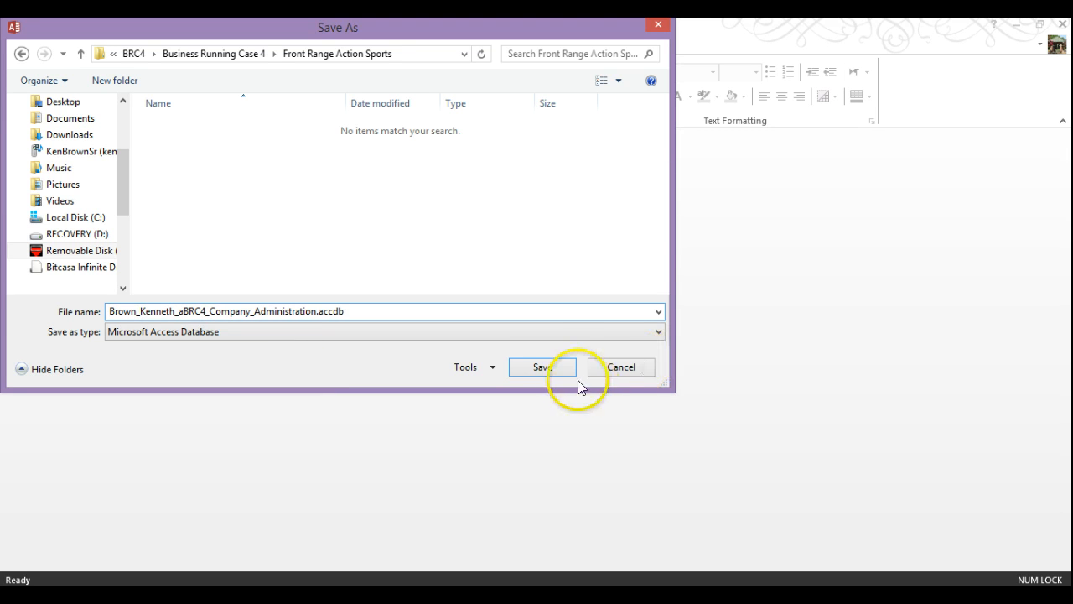
{"action": "left_click", "coordinate": [552, 367]}
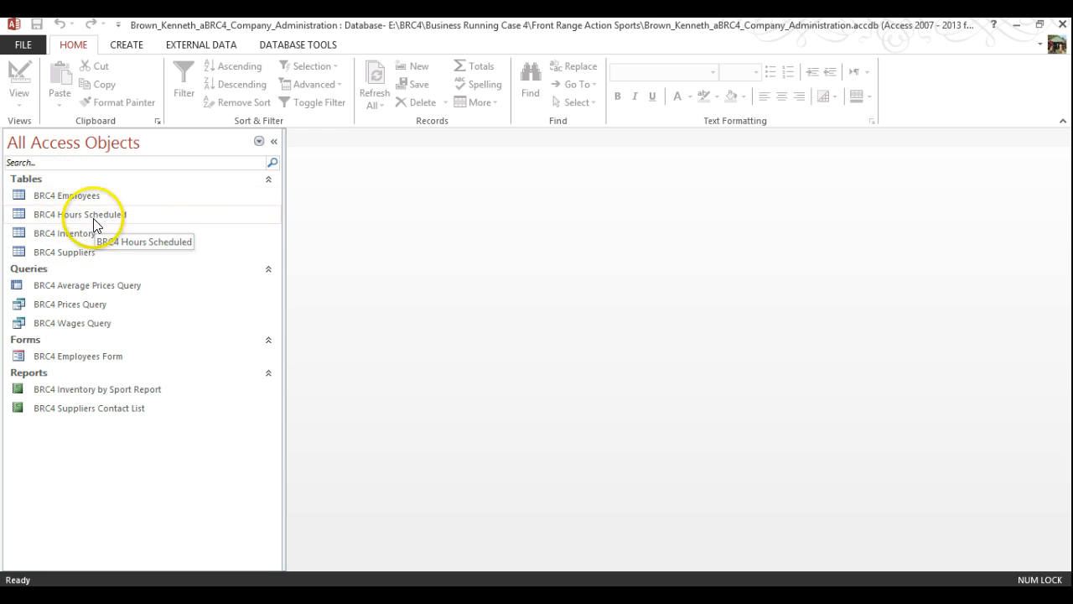
Rename the BRC4 Employees table to BRC4Employees by removing the space
{"action": "right_click", "coordinate": [78, 201]}
{"action": "key", "text": "Escape"}
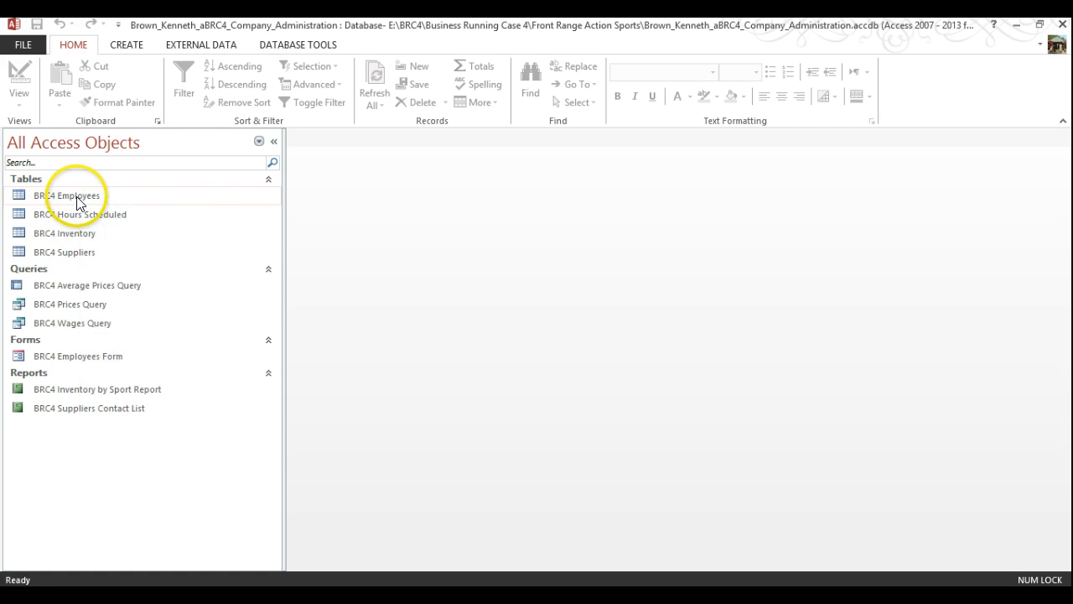
{"action": "right_click", "coordinate": [76, 202]}
{"action": "key", "text": "Escape"}
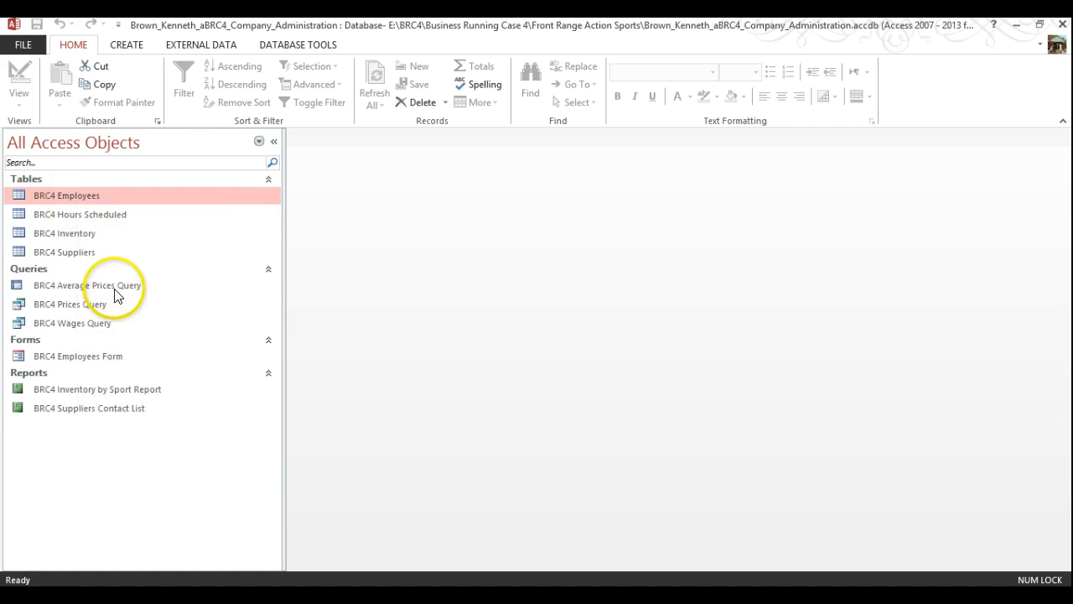
{"action": "key", "text": "F2"}
{"action": "left_click", "coordinate": [56, 196]}
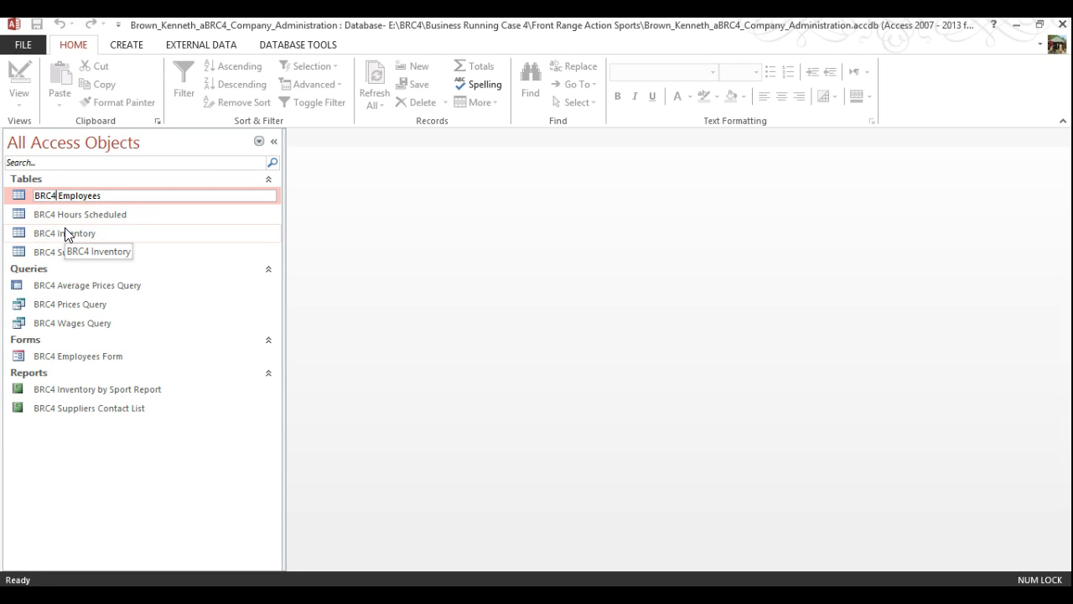
{"action": "key", "text": "Delete"}
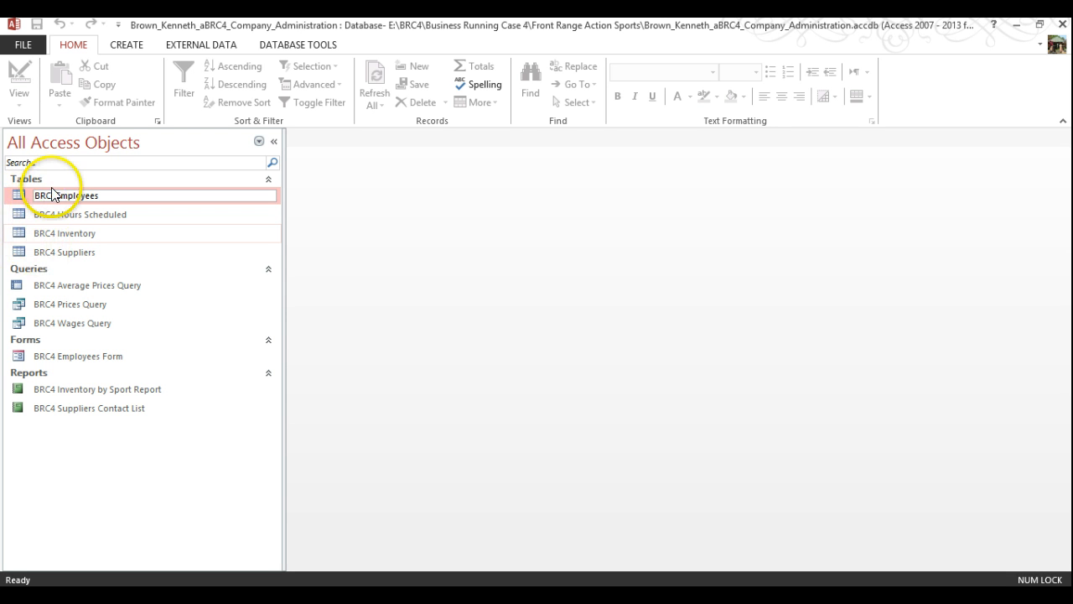
{"action": "key", "text": "Return"}
Replace the BRC4 prefix in the Hours Scheduled table name with KWB
{"action": "left_click", "coordinate": [55, 195]}
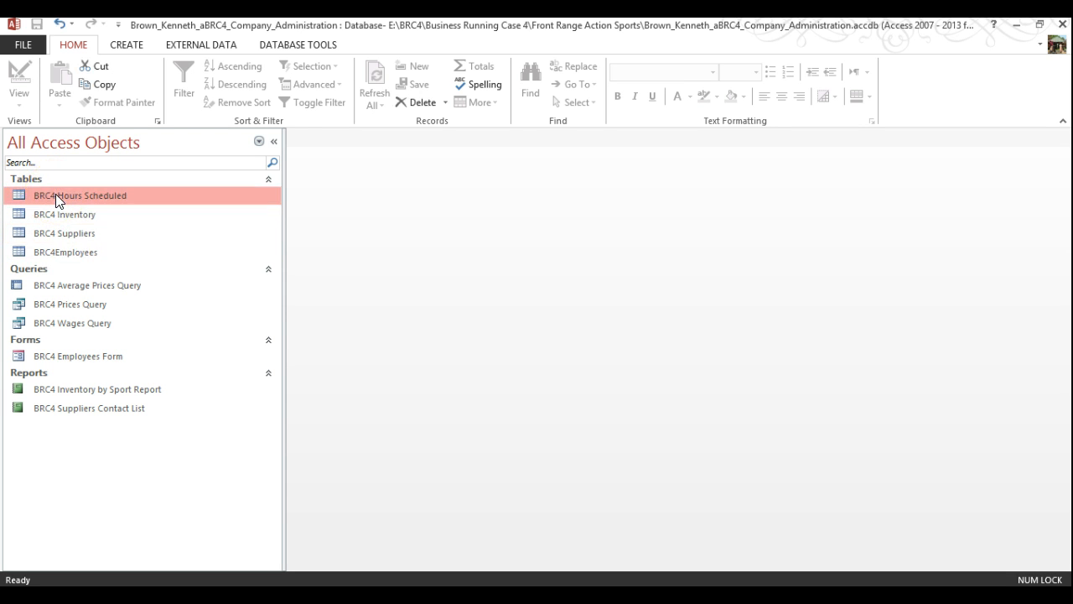
{"action": "right_click", "coordinate": [56, 197]}
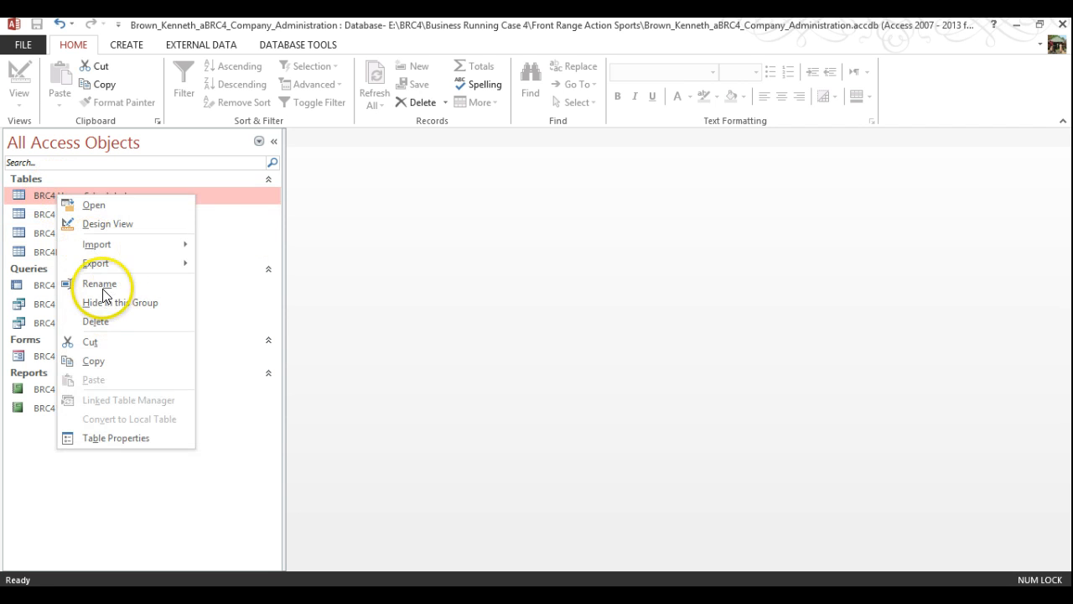
{"action": "left_click", "coordinate": [99, 284]}
{"action": "left_click", "coordinate": [60, 195]}
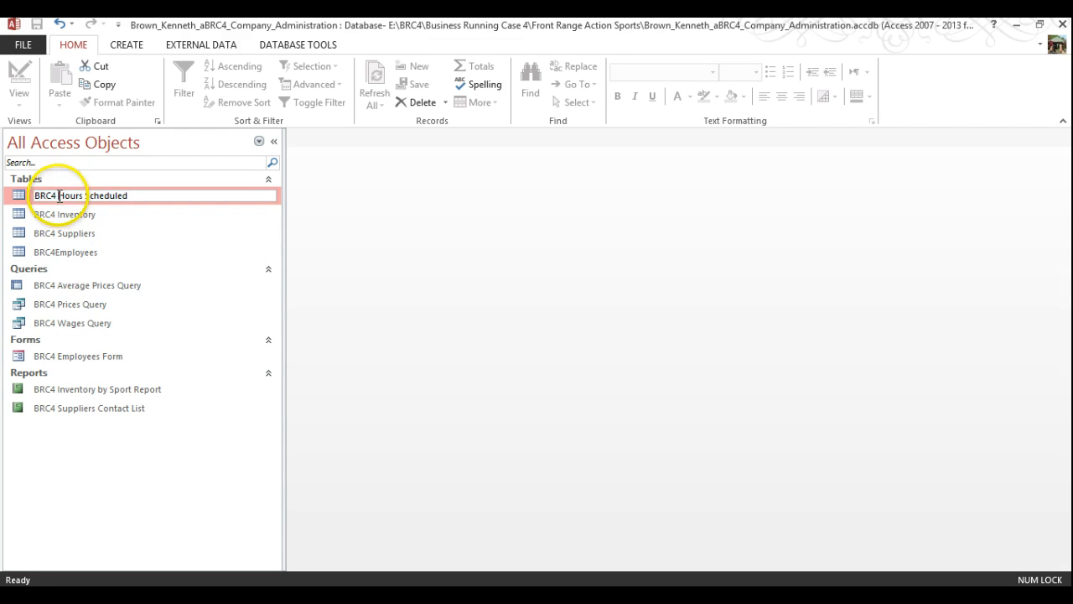
{"action": "key", "text": "shift+Home"}
{"action": "type", "text": "KWB"}
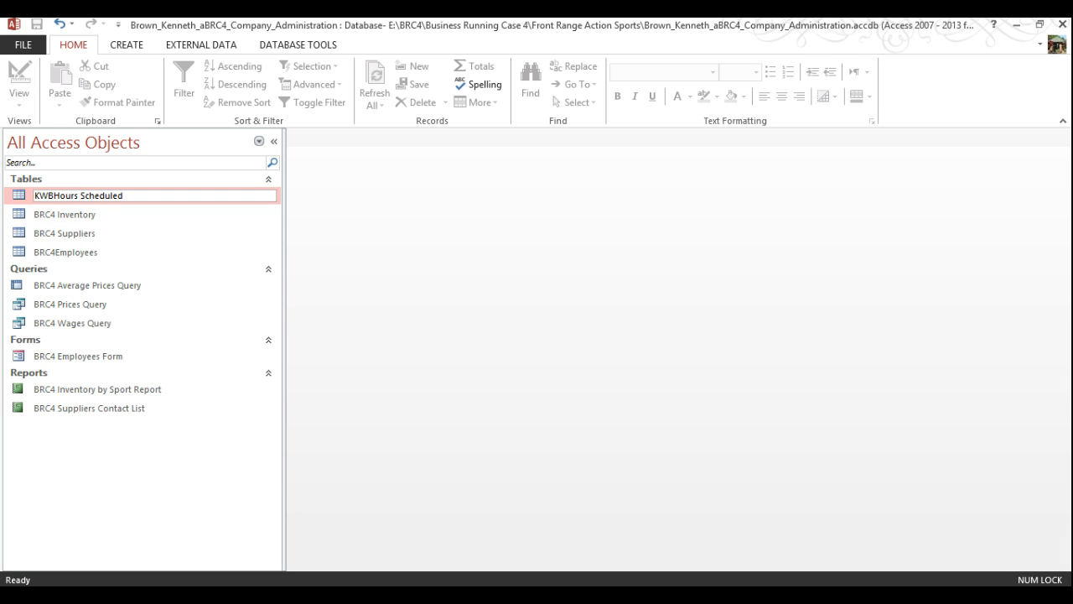
Commit the KWB Hours Scheduled name and rename BRC4 Inventory to KWBInventory
{"action": "left_click", "coordinate": [55, 215]}
{"action": "right_click", "coordinate": [60, 196]}
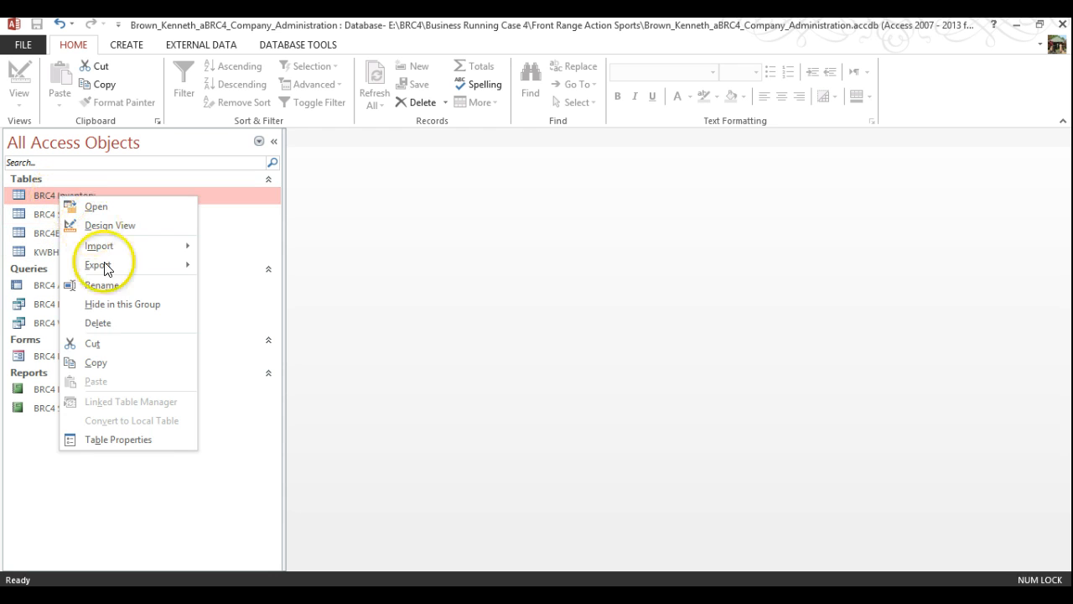
{"action": "left_click", "coordinate": [94, 285]}
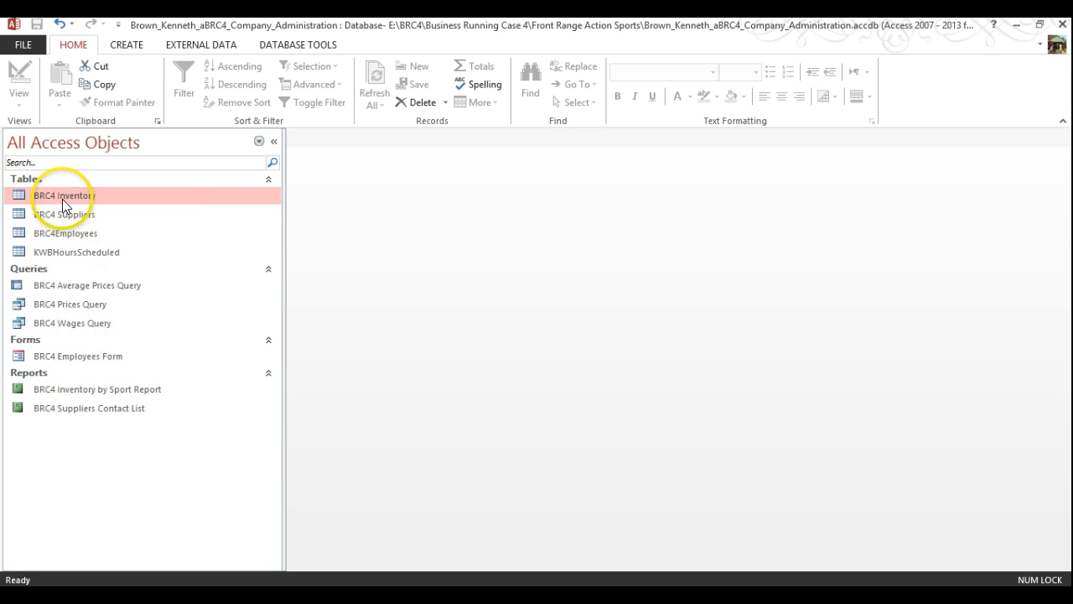
{"action": "left_click", "coordinate": [59, 195]}
{"action": "left_click_drag", "start_coordinate": [27, 194], "coordinate": [59, 195]}
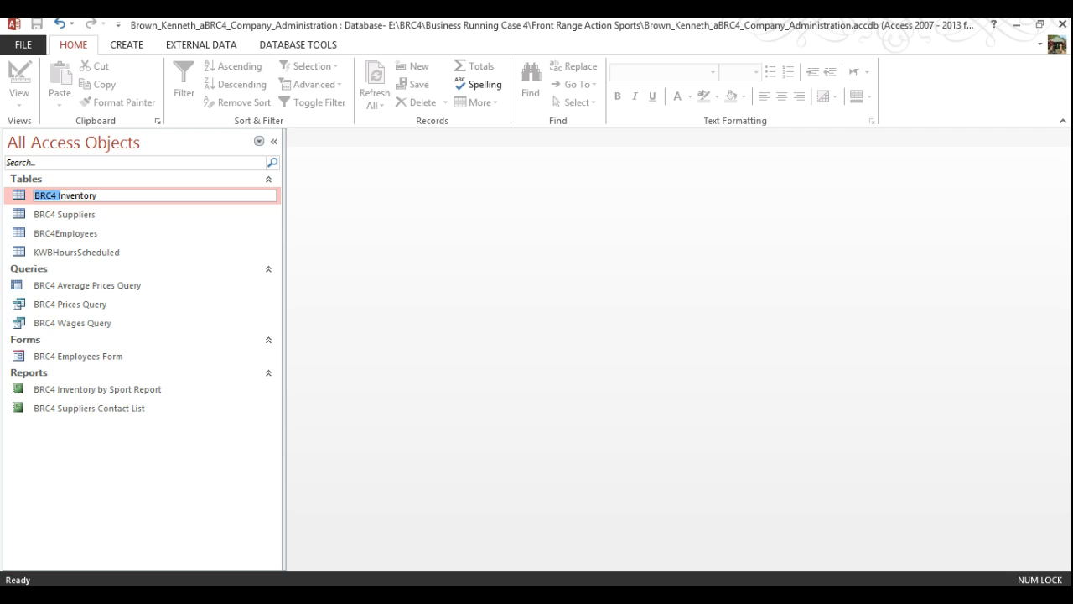
{"action": "type", "text": "KWB"}
{"action": "left_click", "coordinate": [21, 212]}
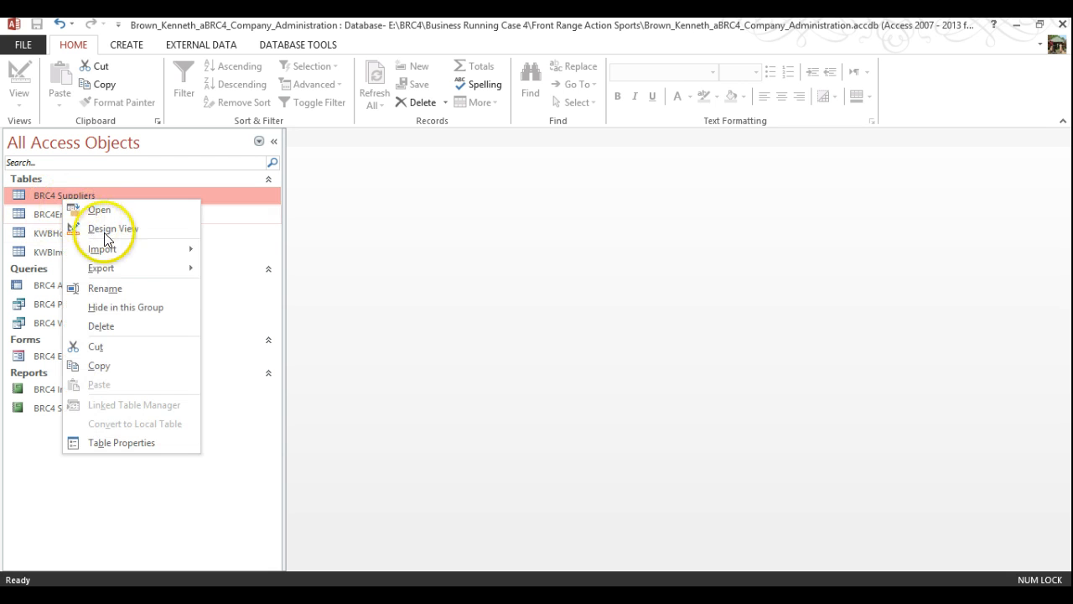
Rename the BRC4 Suppliers table to KWBSuppliers
{"action": "right_click", "coordinate": [61, 197]}
{"action": "left_click", "coordinate": [60, 197]}
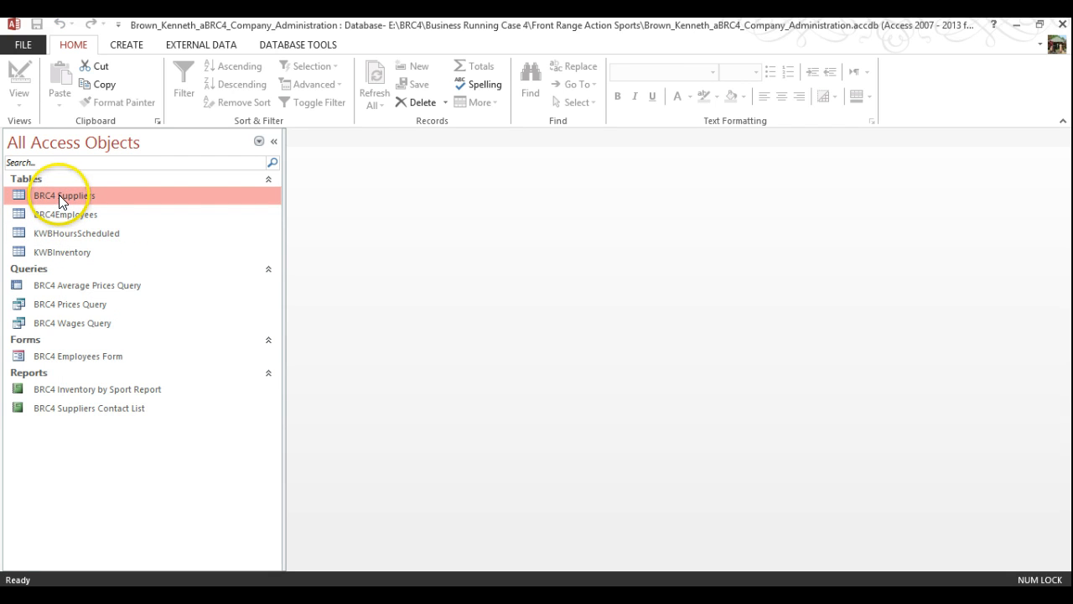
{"action": "right_click", "coordinate": [63, 197]}
{"action": "left_click", "coordinate": [104, 284]}
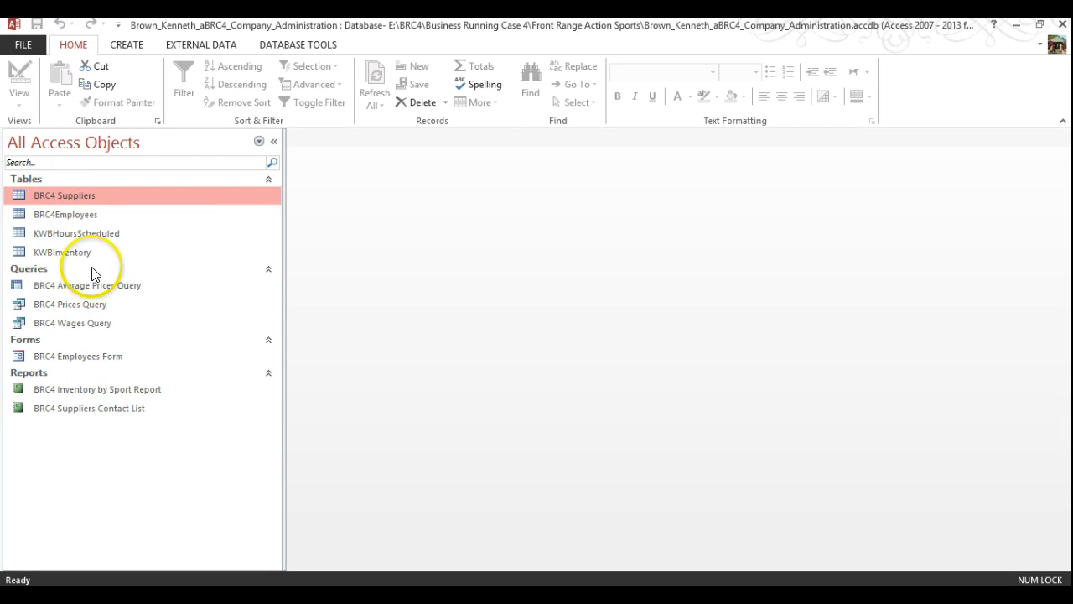
{"action": "right_click", "coordinate": [56, 194]}
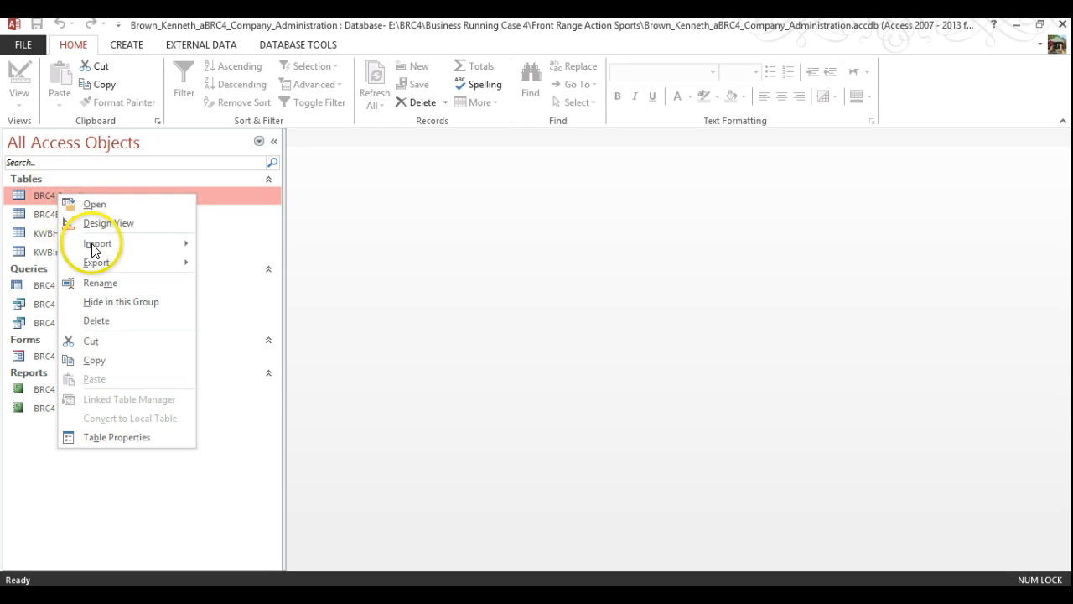
{"action": "left_click", "coordinate": [105, 284]}
{"action": "left_click", "coordinate": [59, 195]}
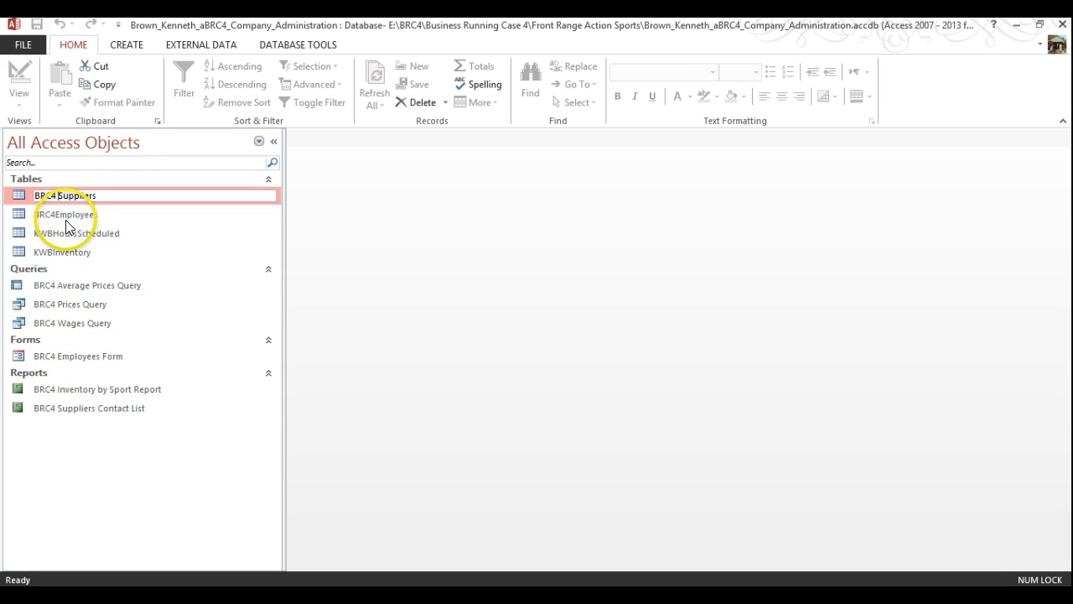
{"action": "key", "text": "BackSpace"}
{"action": "key", "text": "BackSpace"}
{"action": "key", "text": "BackSpace"}
{"action": "key", "text": "BackSpace"}
{"action": "key", "text": "BackSpace"}
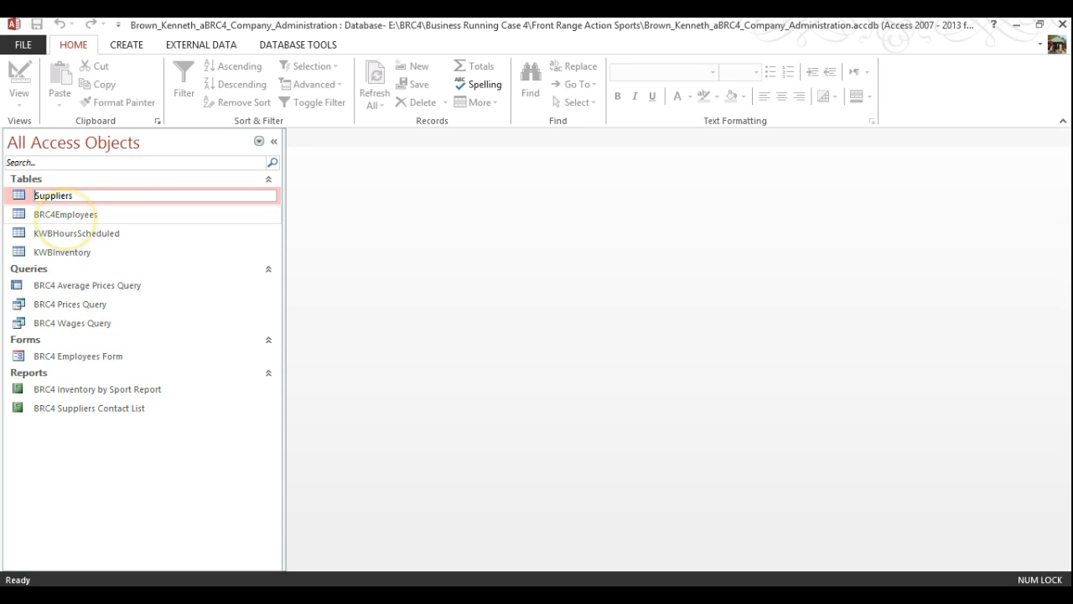
{"action": "type", "text": "KWB"}
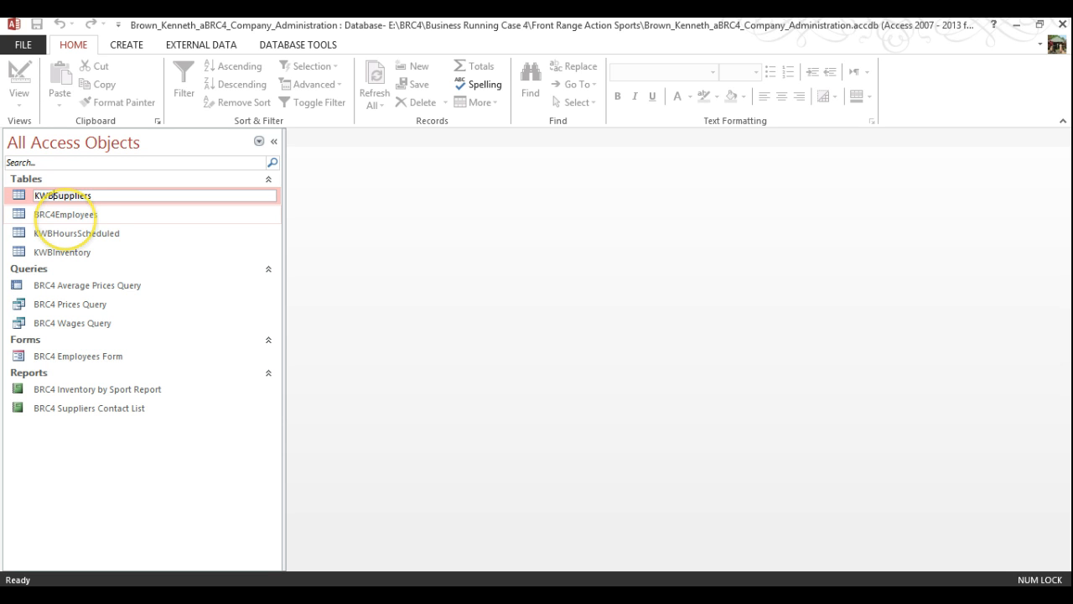
{"action": "left_click", "coordinate": [55, 215]}
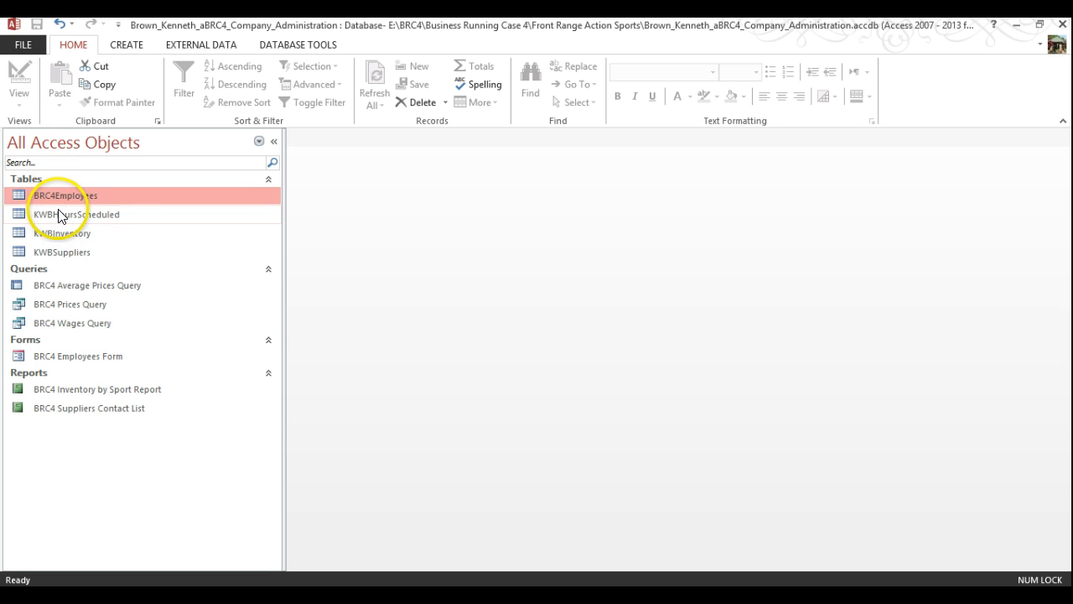
Rename the BRC4Employees table to KWBEmployees
{"action": "right_click", "coordinate": [51, 202]}
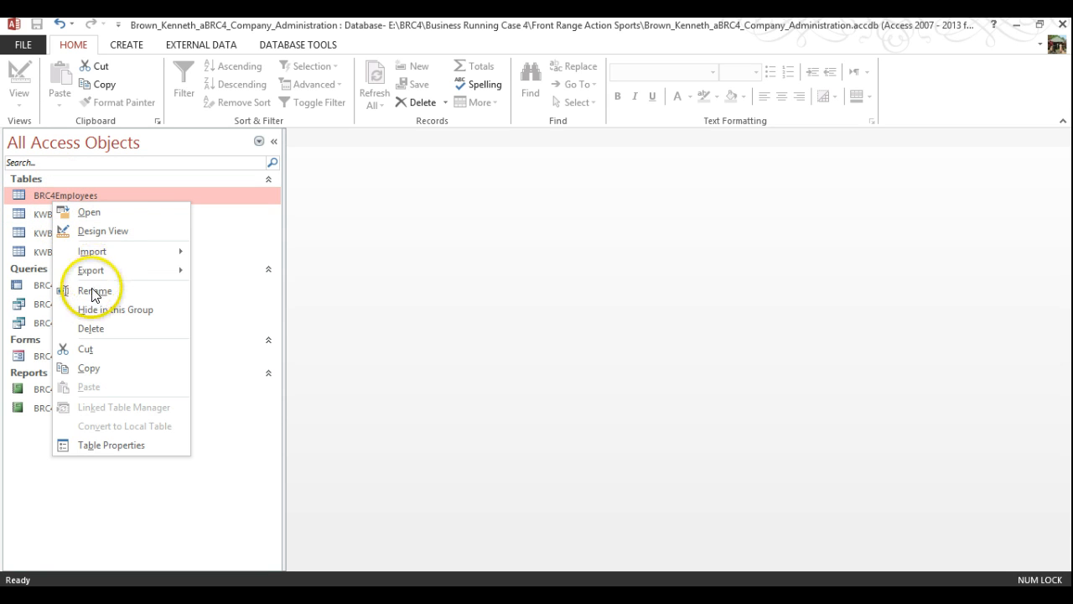
{"action": "left_click", "coordinate": [92, 290]}
{"action": "left_click", "coordinate": [57, 201]}
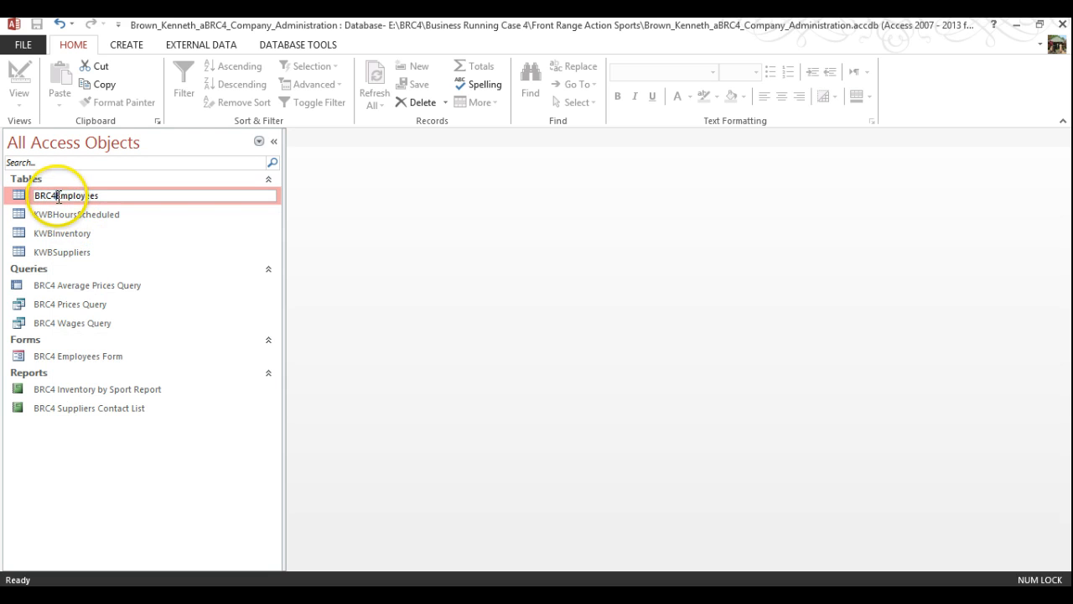
{"action": "key", "text": "BackSpace"}
{"action": "key", "text": "BackSpace"}
{"action": "key", "text": "BackSpace"}
{"action": "key", "text": "BackSpace"}
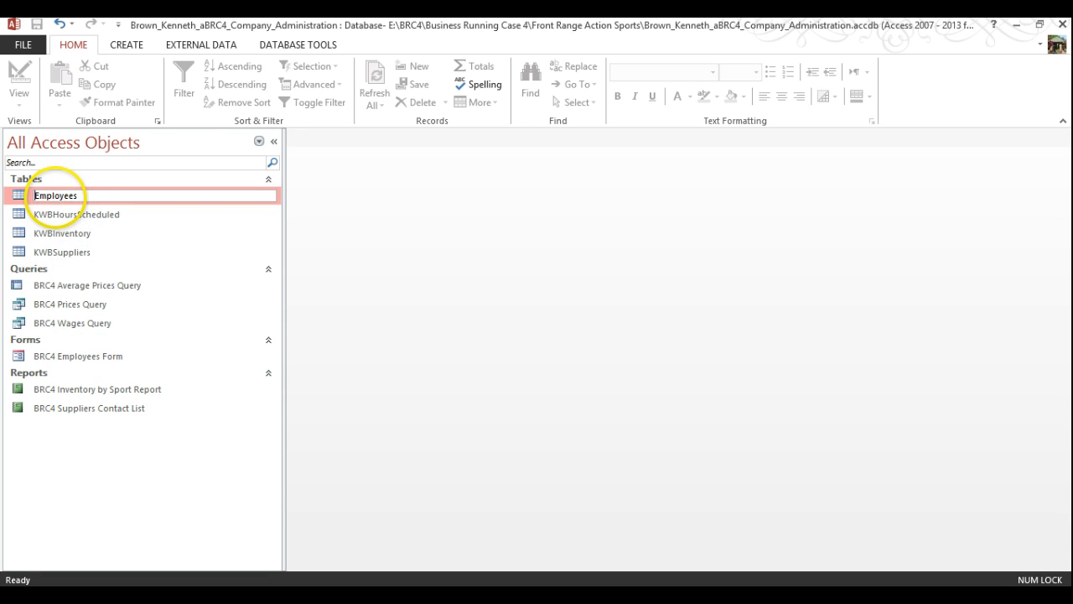
{"action": "type", "text": "KWB"}
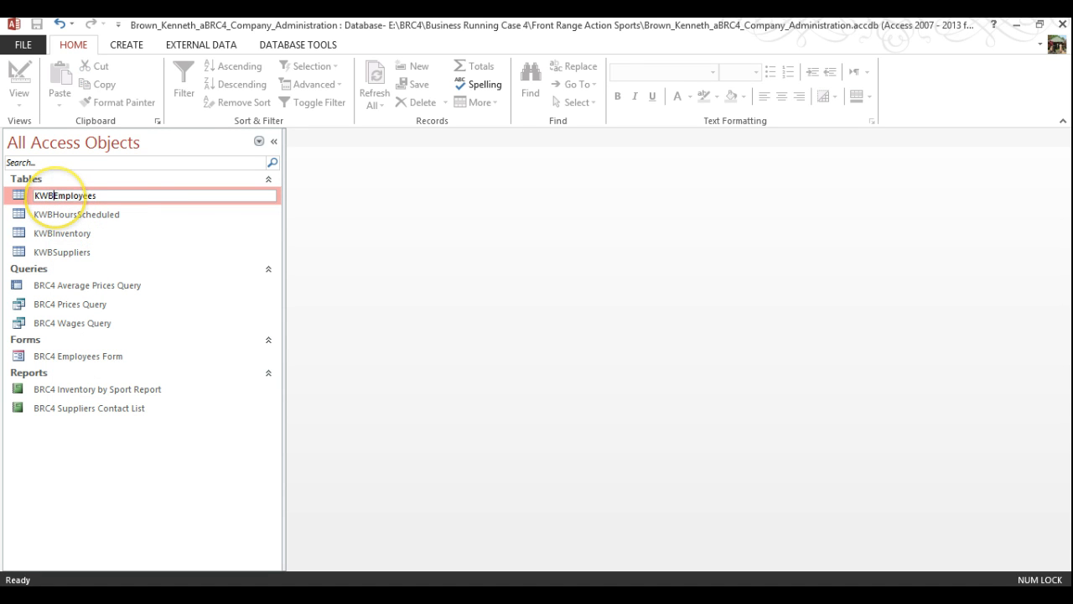
{"action": "key", "text": "Return"}
{"action": "left_click", "coordinate": [90, 233]}
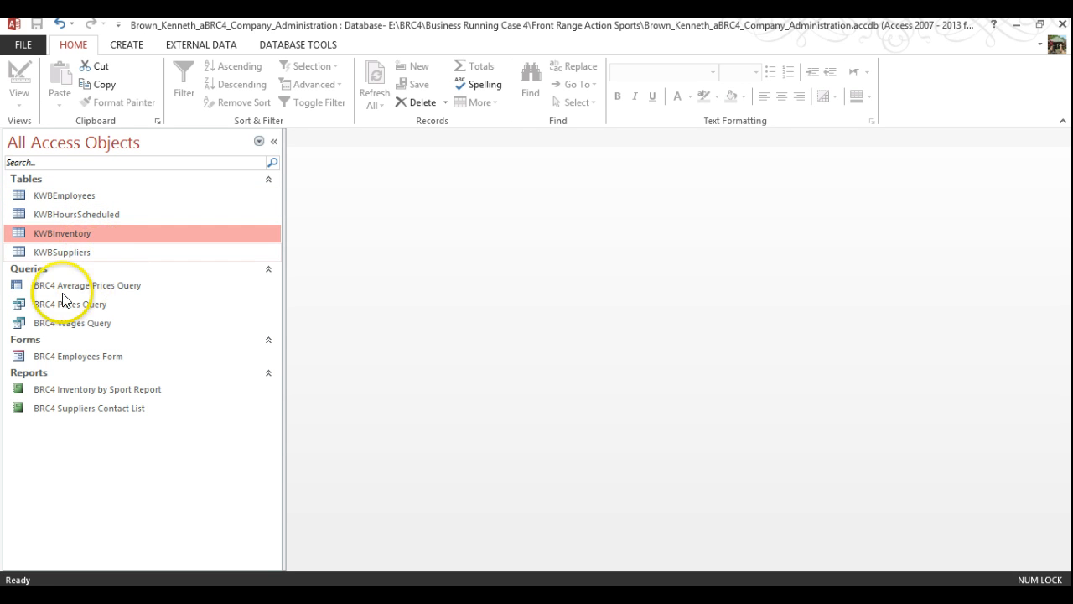
Open KWBSuppliers in Design View and rename Supplier ID to SuppID
{"action": "right_click", "coordinate": [65, 254]}
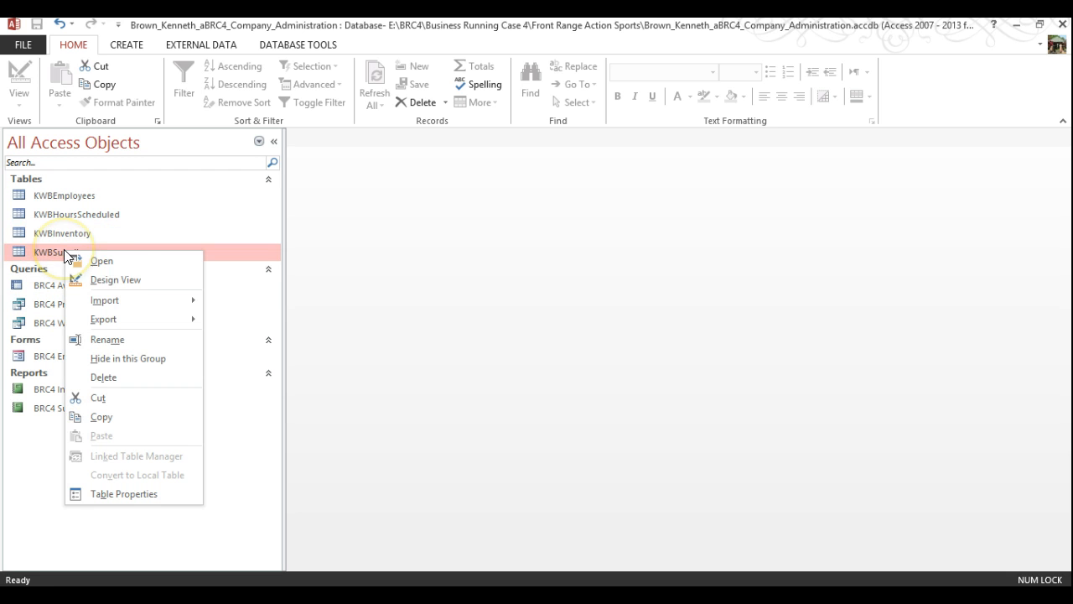
{"action": "left_click", "coordinate": [117, 280]}
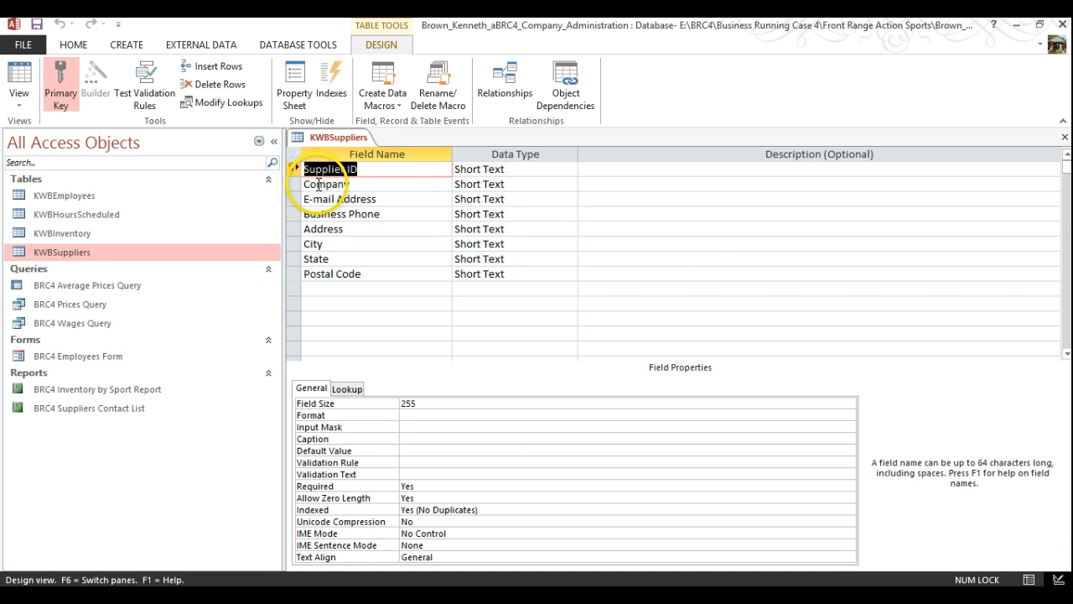
{"action": "left_click", "coordinate": [383, 169]}
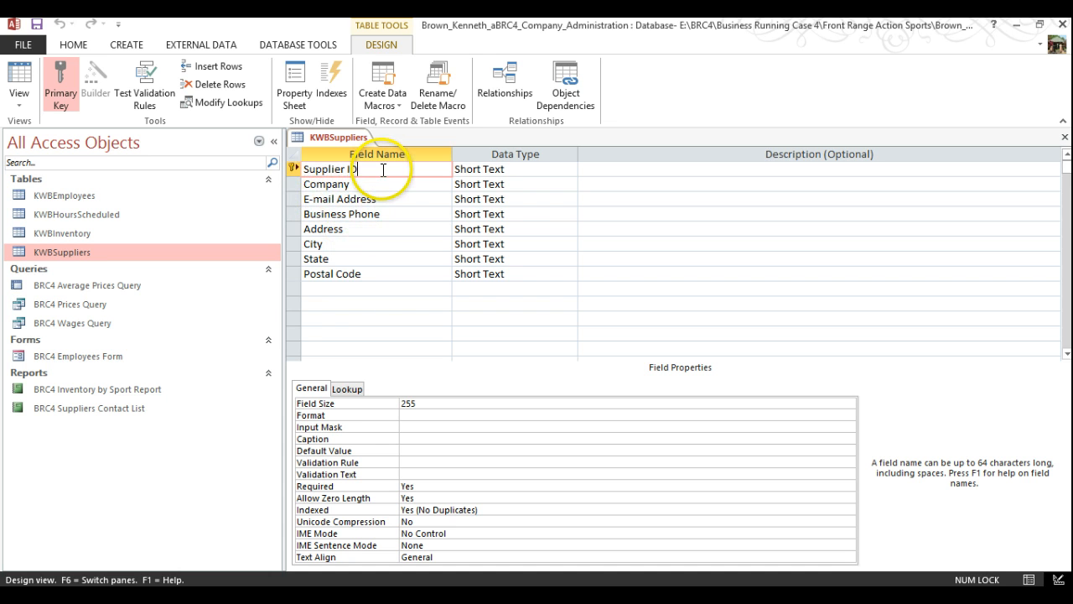
{"action": "left_click_drag", "start_coordinate": [383, 169], "coordinate": [209, 159]}
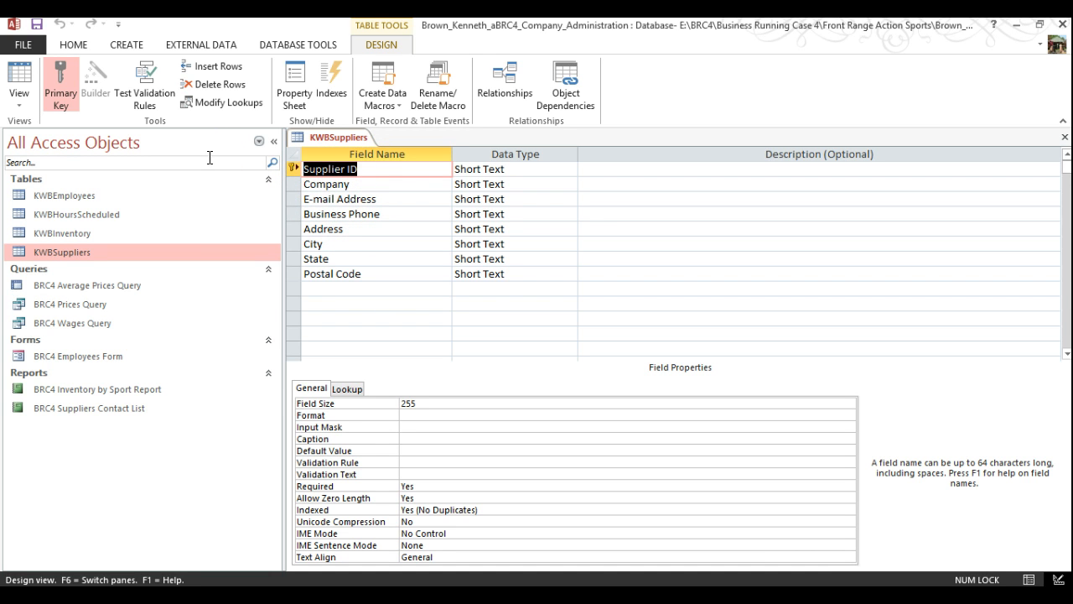
{"action": "type", "text": "su"}
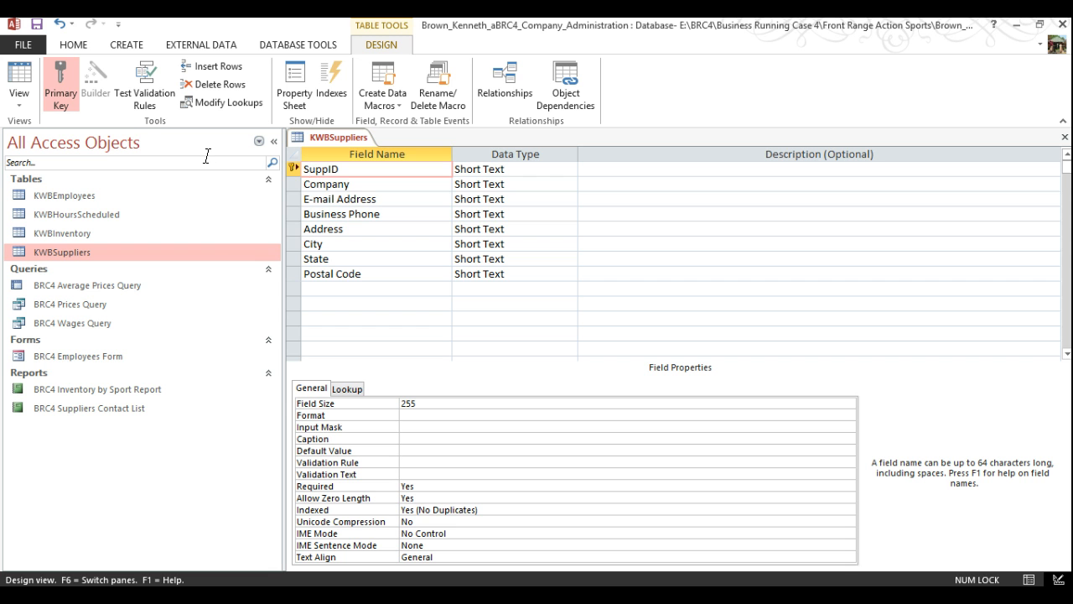
Rename E-mail Address to Email, Business Phone to Phone, Postal Code to PostalCode, and save
{"action": "left_click", "coordinate": [321, 201]}
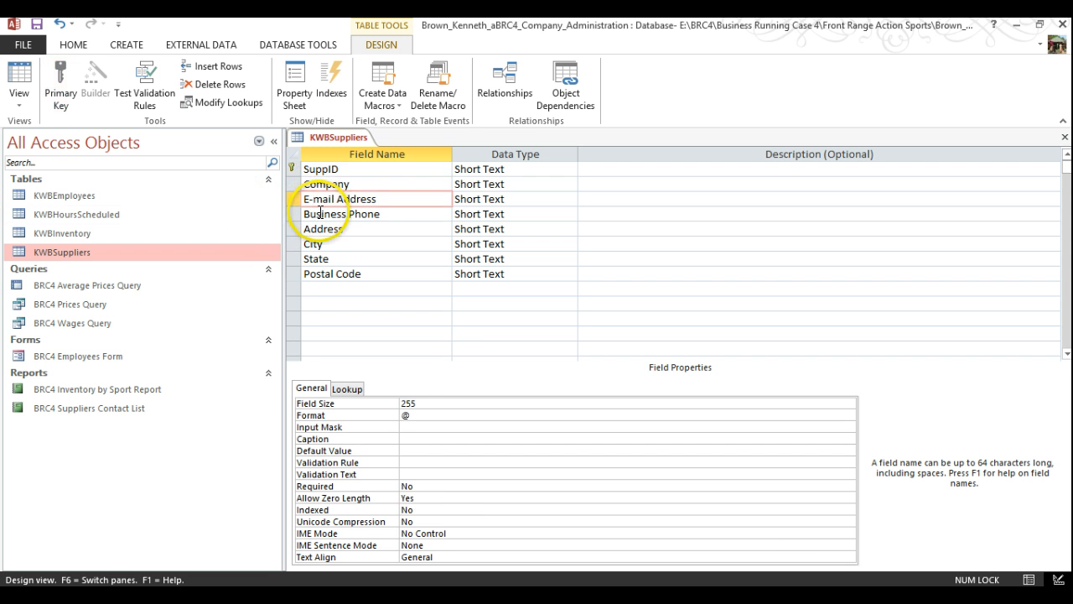
{"action": "key", "text": "BackSpace"}
{"action": "double_click", "coordinate": [361, 198]}
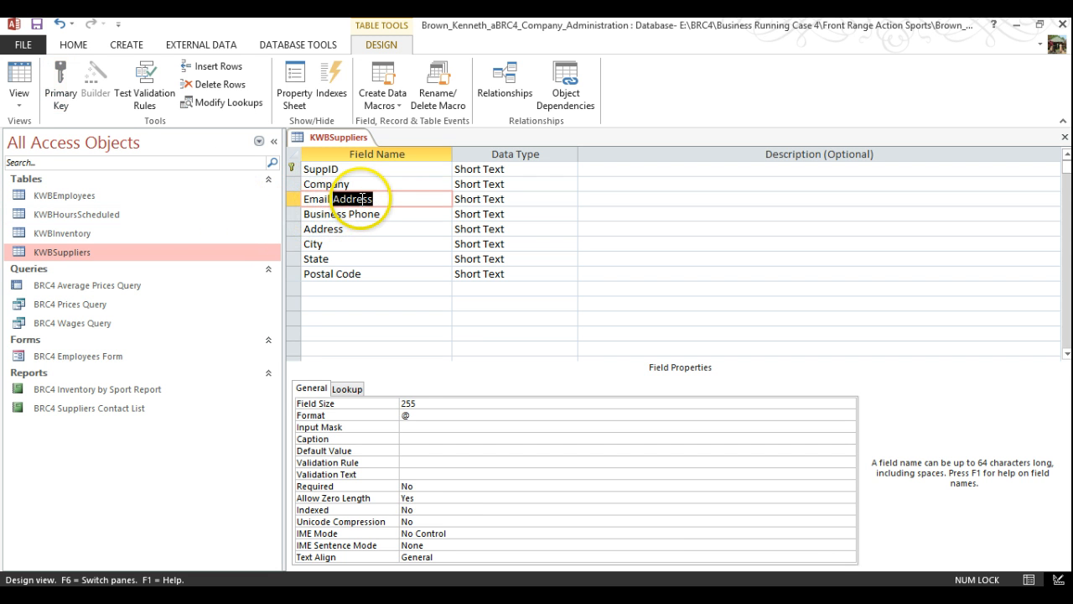
{"action": "key", "text": "Delete"}
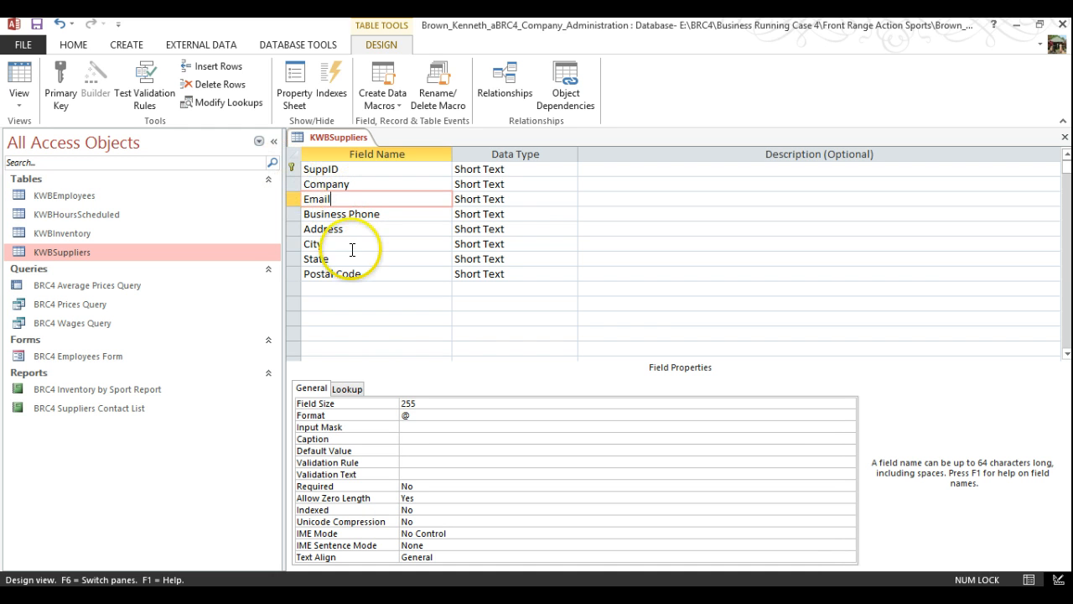
{"action": "double_click", "coordinate": [326, 214]}
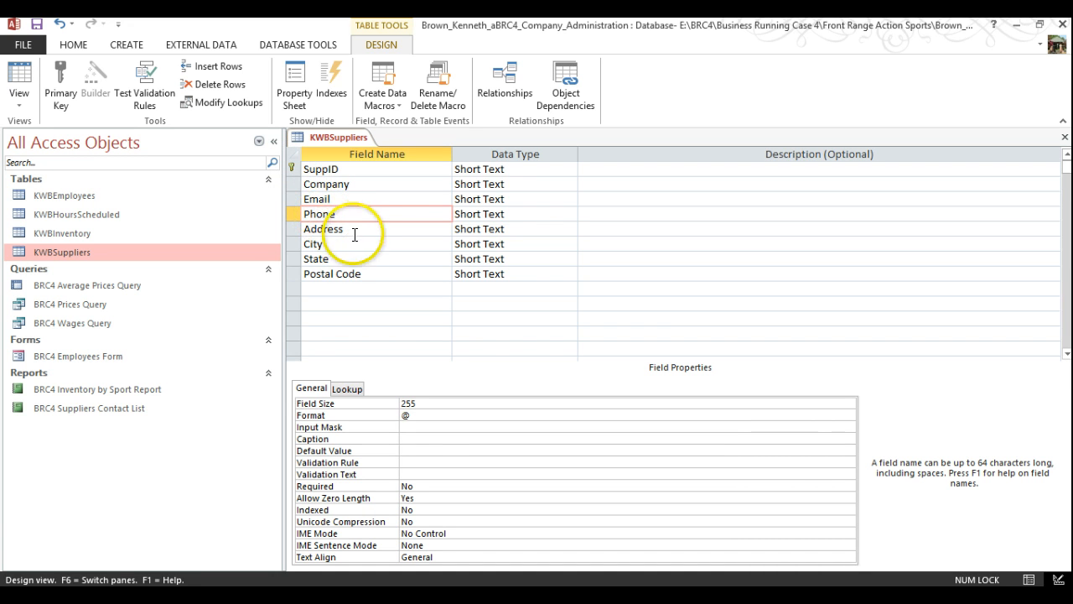
{"action": "left_click", "coordinate": [335, 275]}
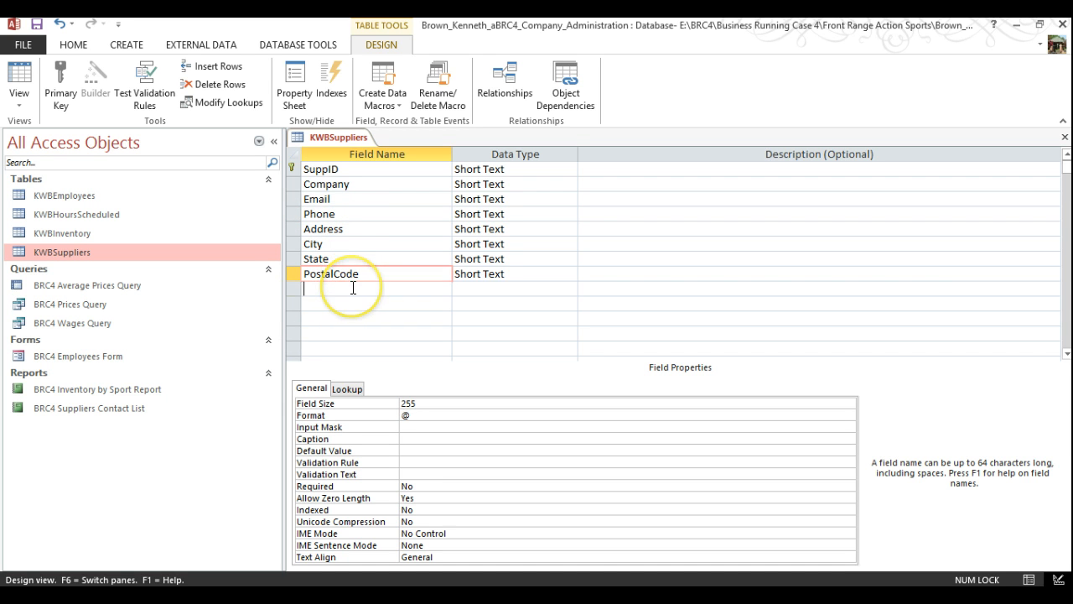
{"action": "left_click", "coordinate": [351, 286]}
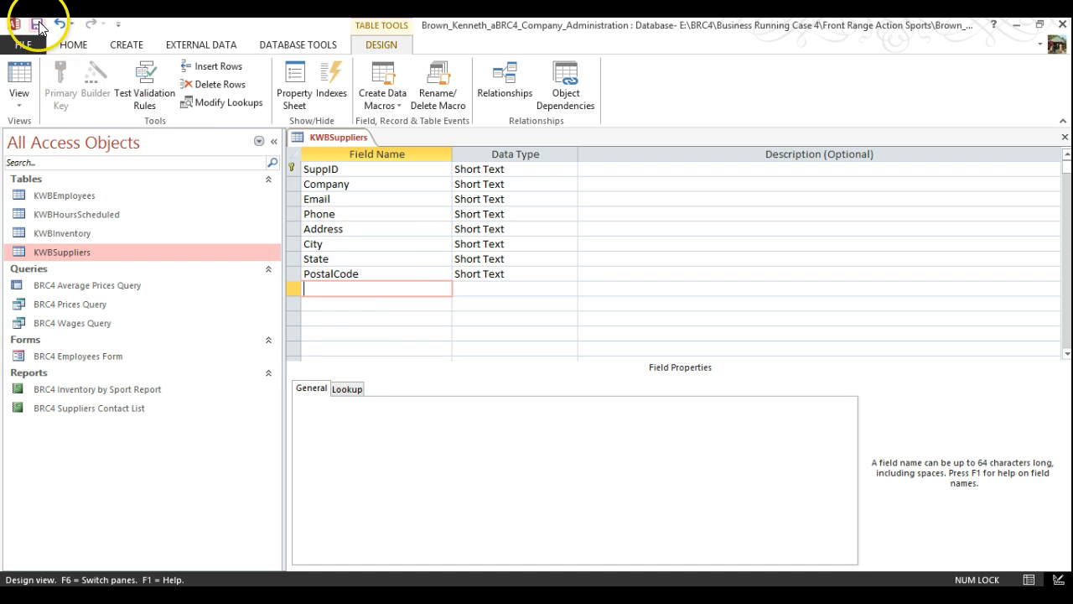
{"action": "left_click", "coordinate": [37, 25]}
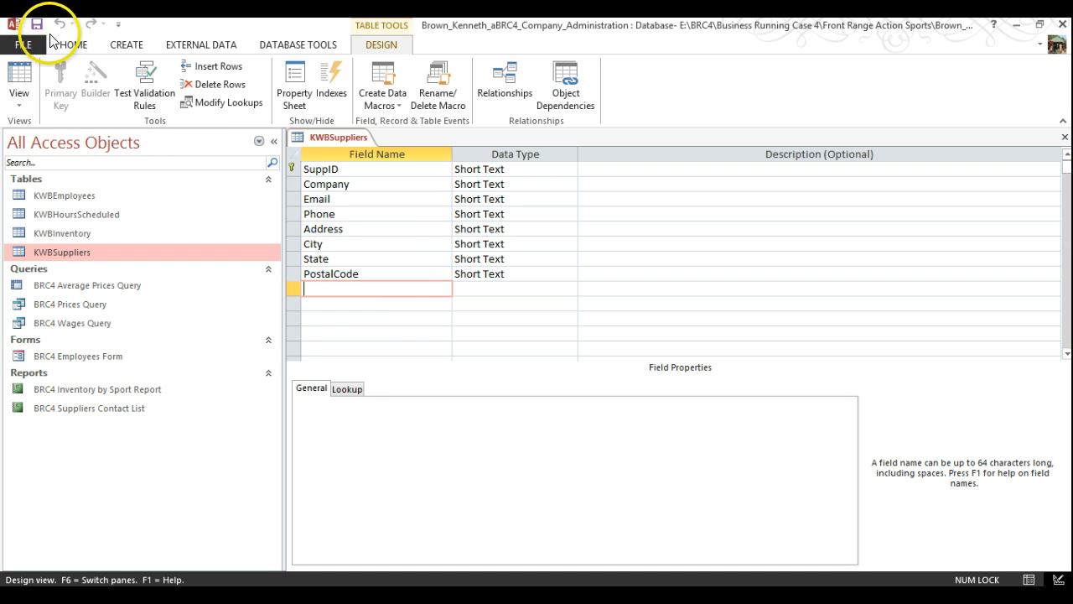
Open KWBInventory's design, dismiss the network interruption message, then close the database
{"action": "right_click", "coordinate": [86, 234]}
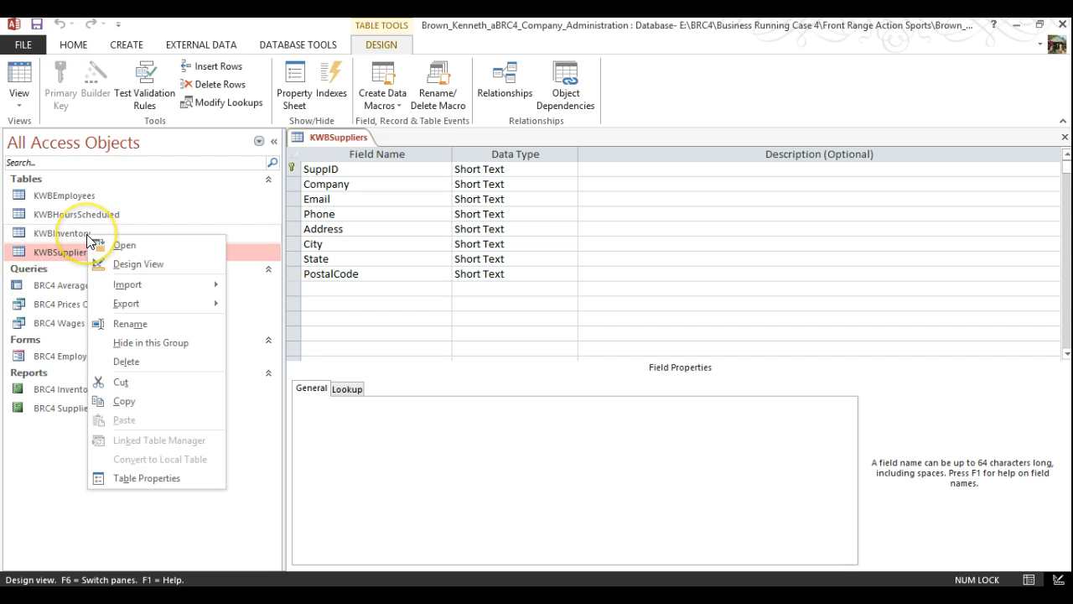
{"action": "left_click", "coordinate": [144, 266]}
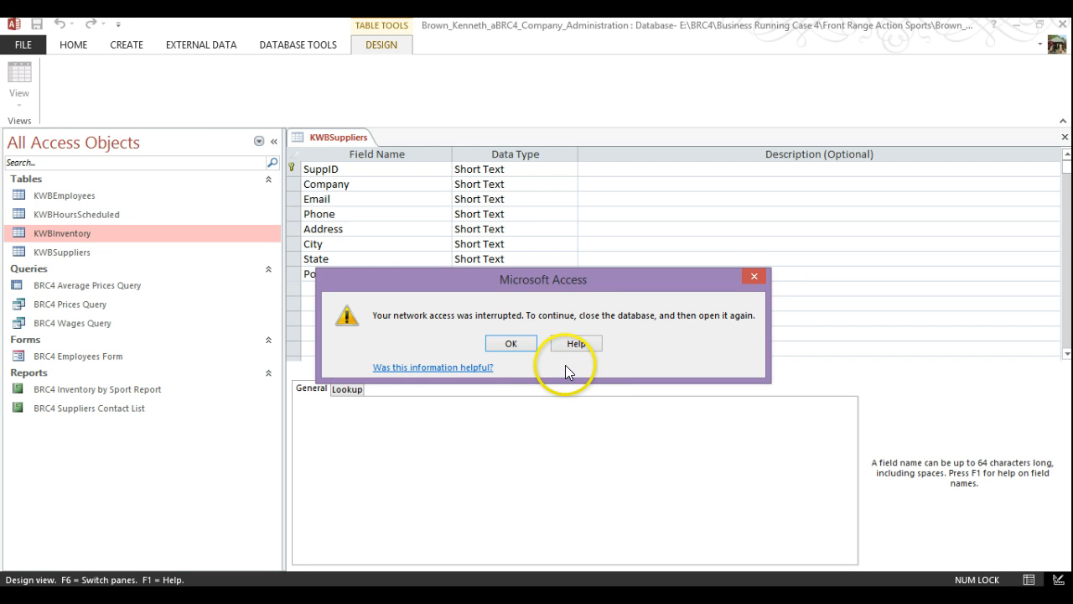
{"action": "left_click", "coordinate": [511, 343]}
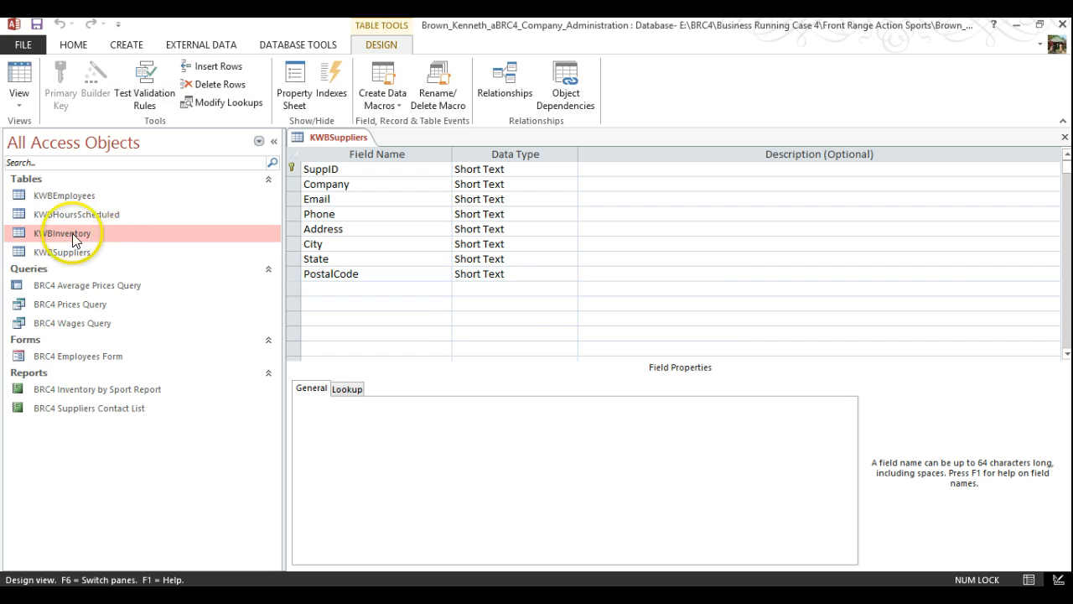
{"action": "right_click", "coordinate": [49, 233]}
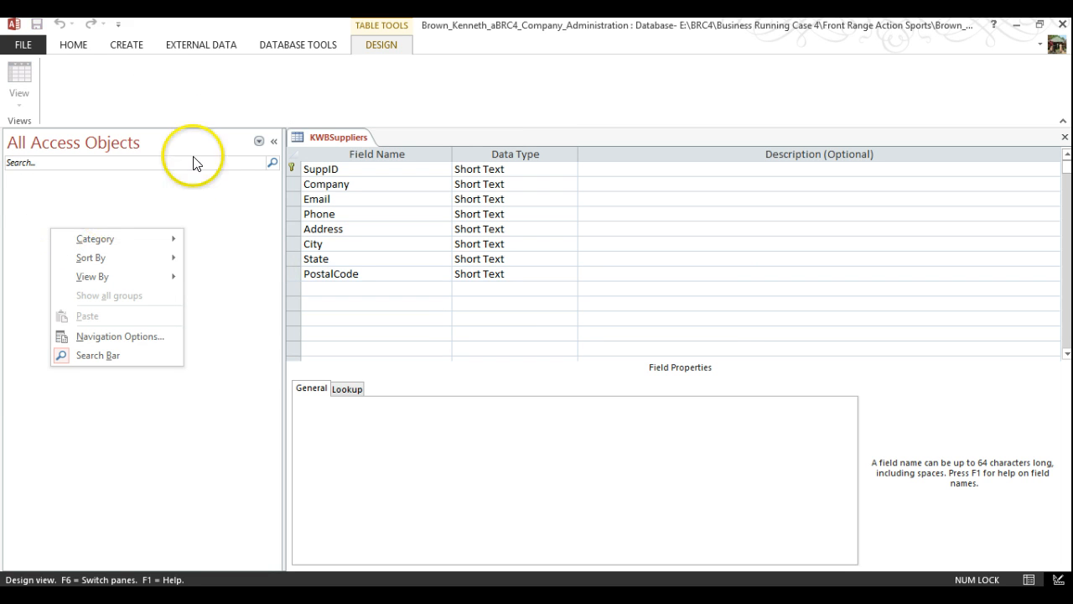
{"action": "left_click", "coordinate": [218, 72]}
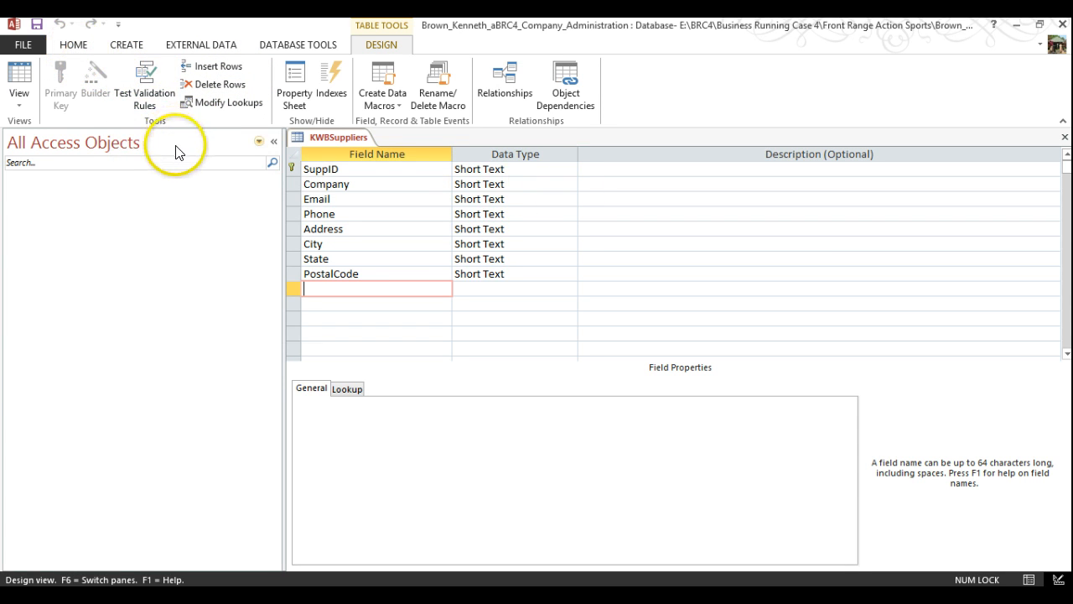
{"action": "left_click", "coordinate": [23, 46]}
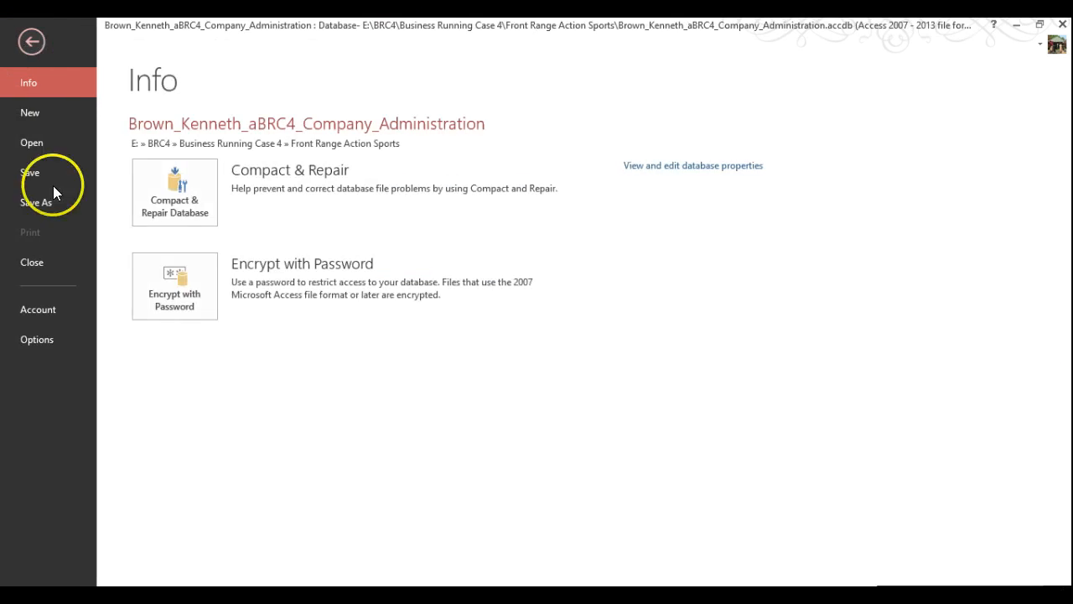
{"action": "left_click", "coordinate": [27, 266]}
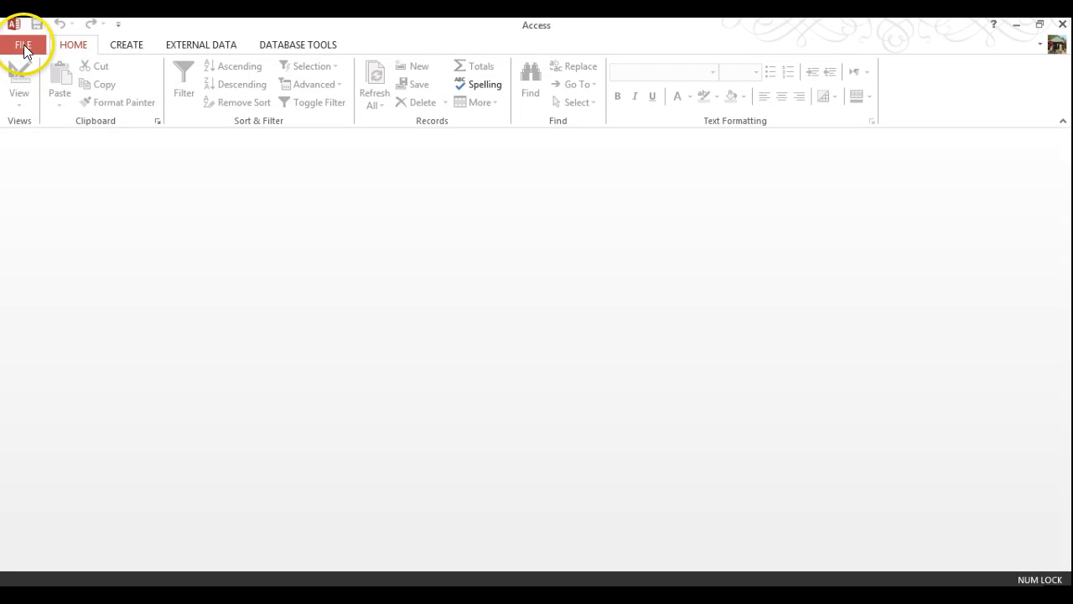
Reopen the company administration database from Recent and open KWBSuppliers in Datasheet view
{"action": "left_click", "coordinate": [23, 44]}
{"action": "left_click", "coordinate": [31, 143]}
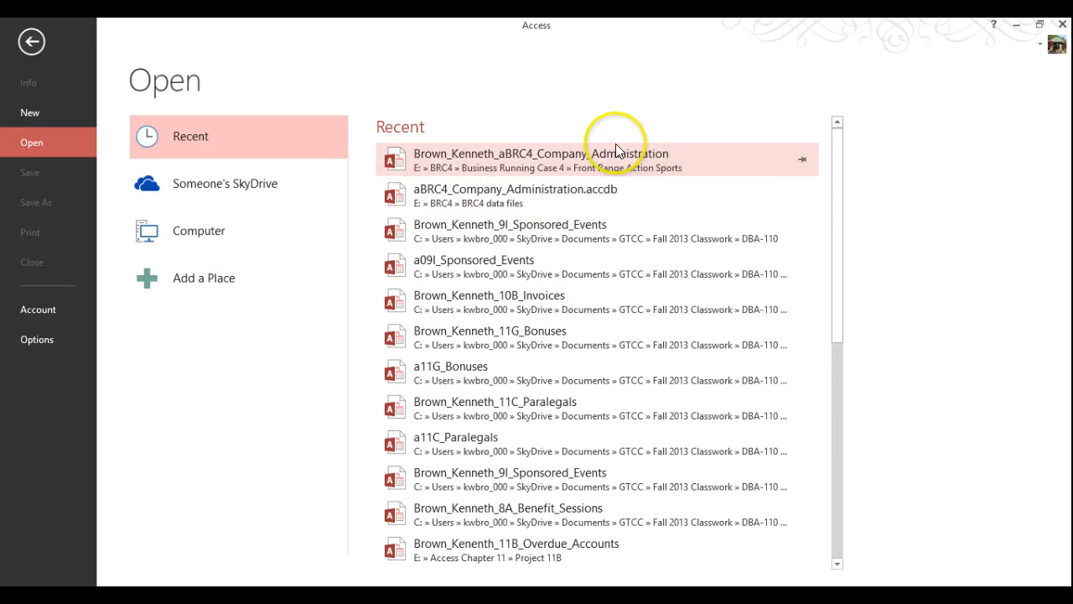
{"action": "left_click", "coordinate": [545, 156]}
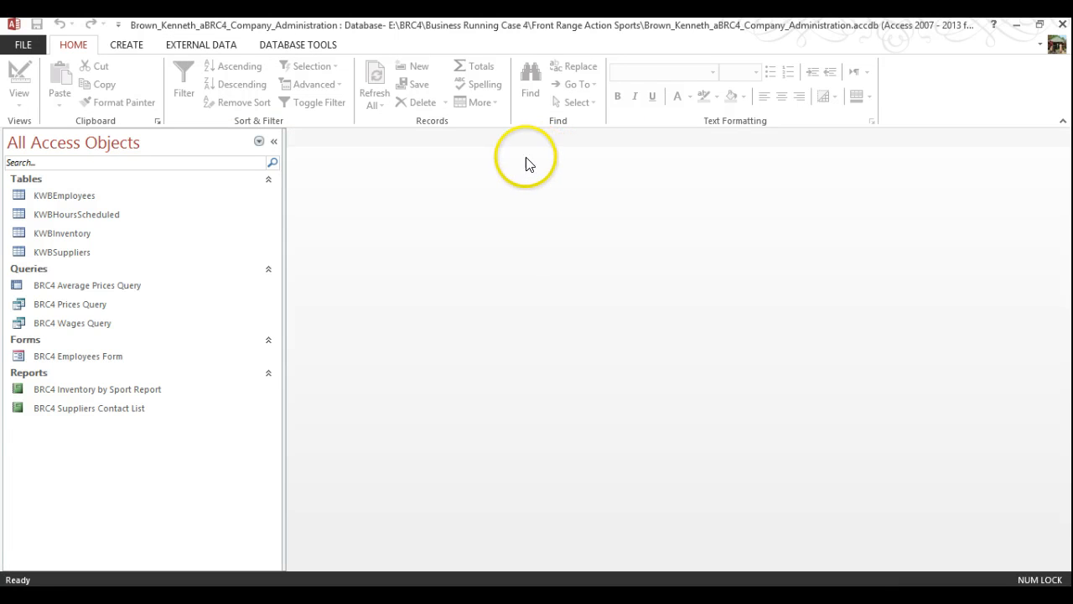
{"action": "left_click", "coordinate": [52, 254]}
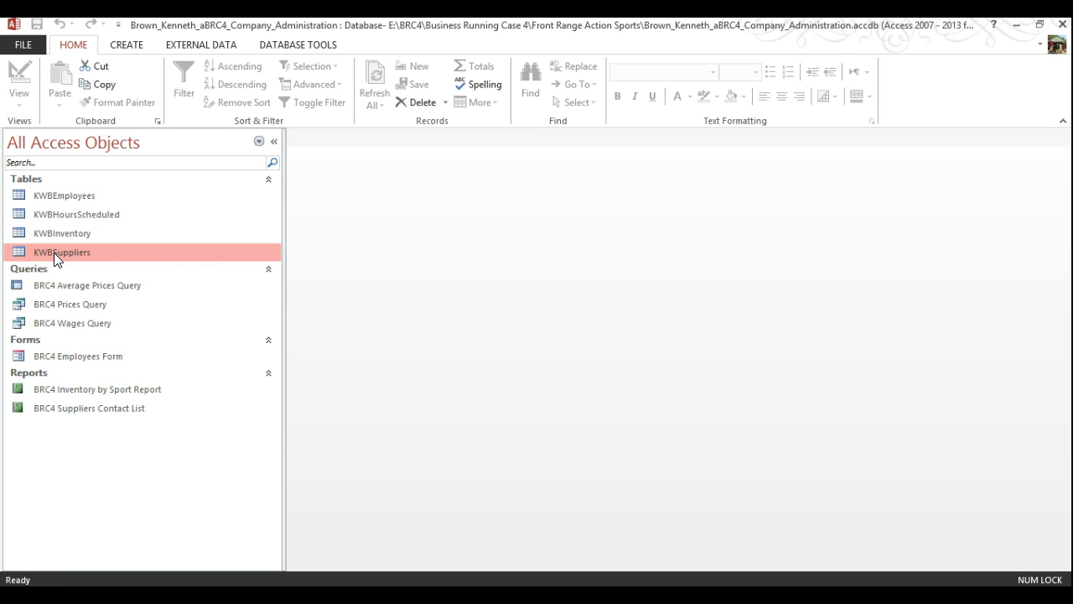
{"action": "double_click", "coordinate": [54, 252]}
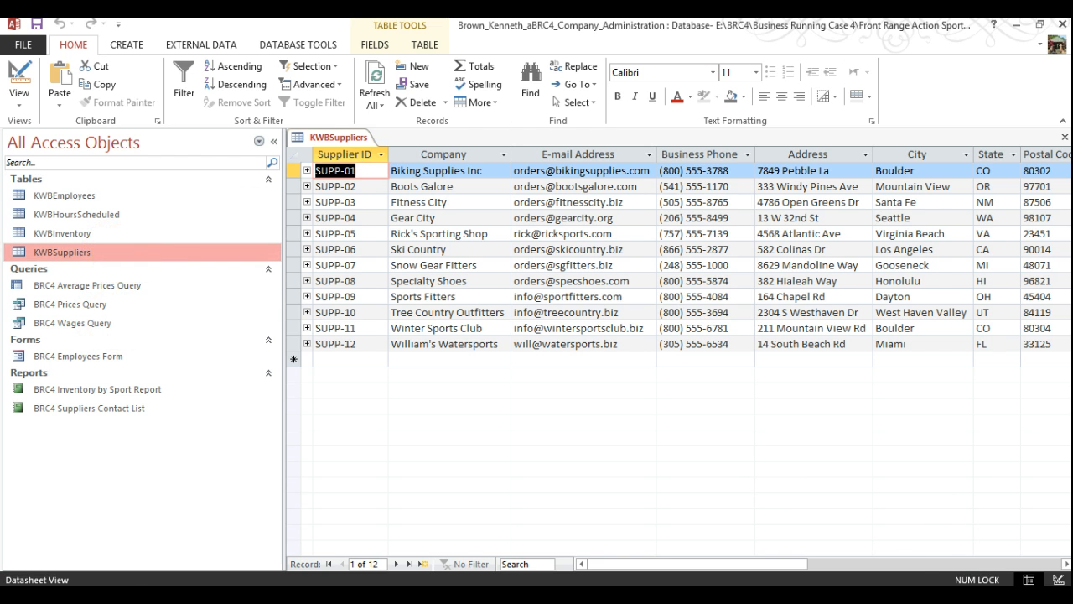
In Design View, rename the fields to SuppID, Email, Phone and PostalCode and save
{"action": "left_click", "coordinate": [1058, 580]}
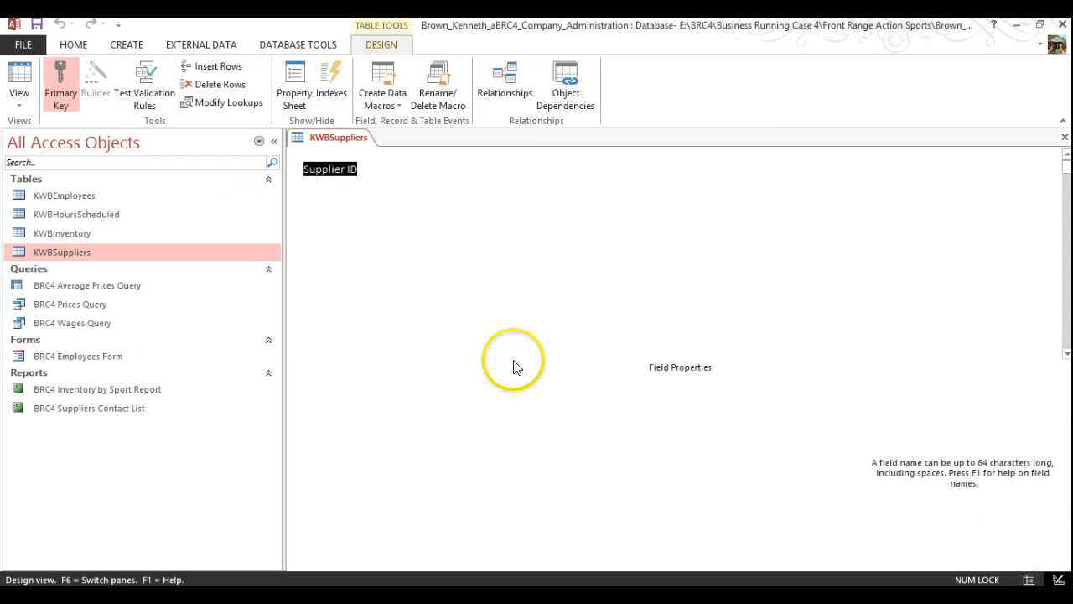
{"action": "left_click", "coordinate": [347, 169]}
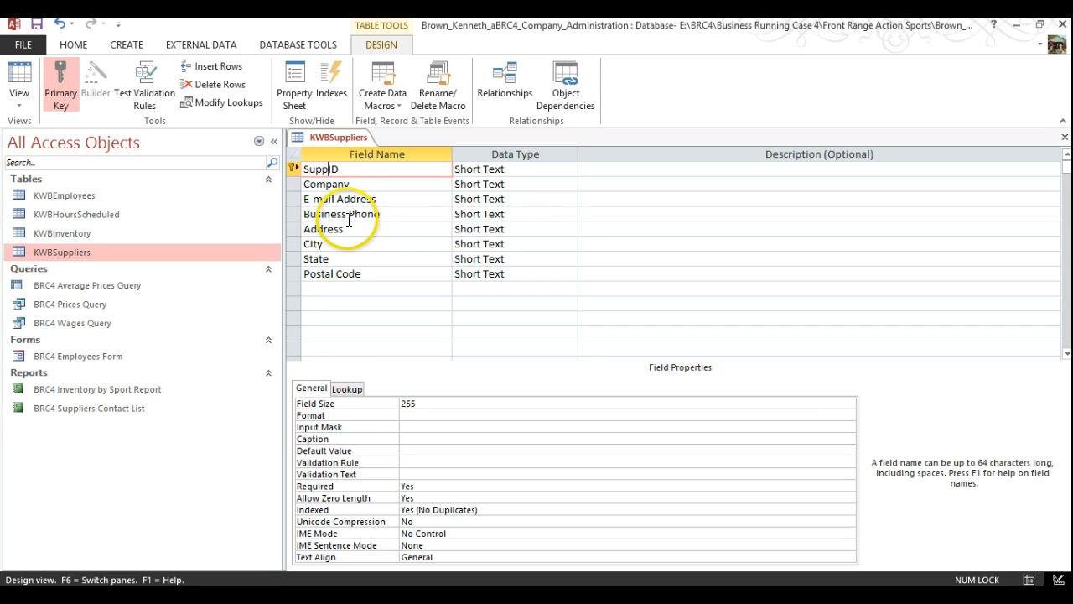
{"action": "left_click", "coordinate": [346, 199]}
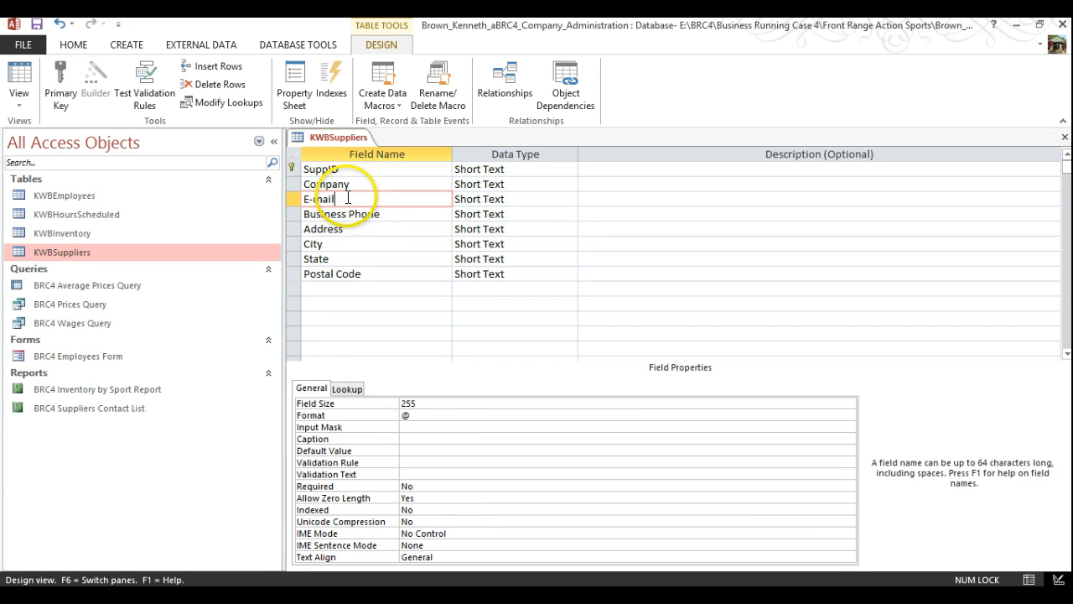
{"action": "left_click", "coordinate": [313, 199]}
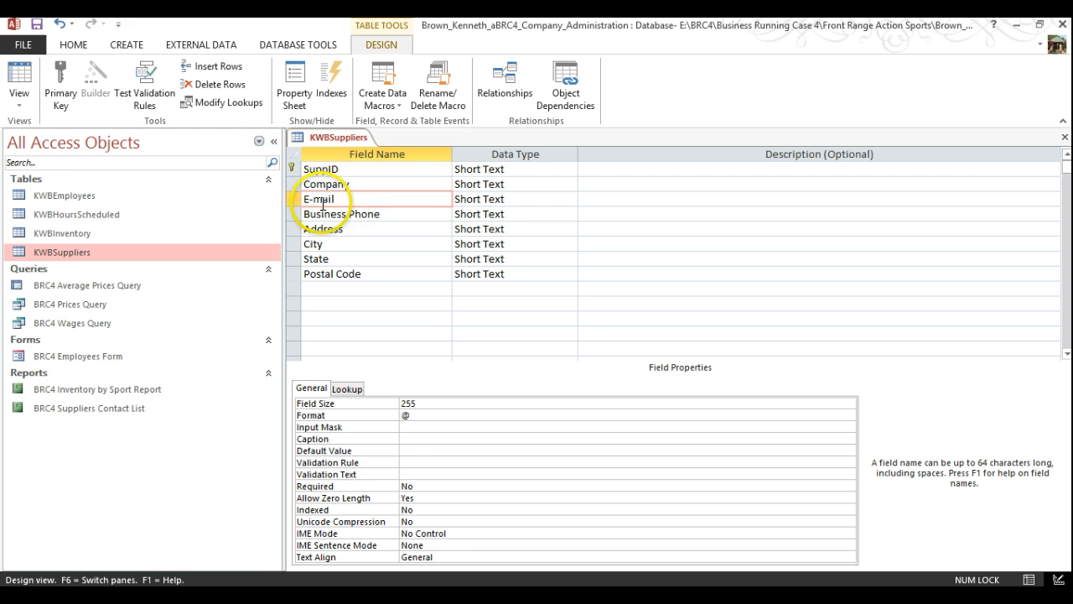
{"action": "double_click", "coordinate": [324, 214]}
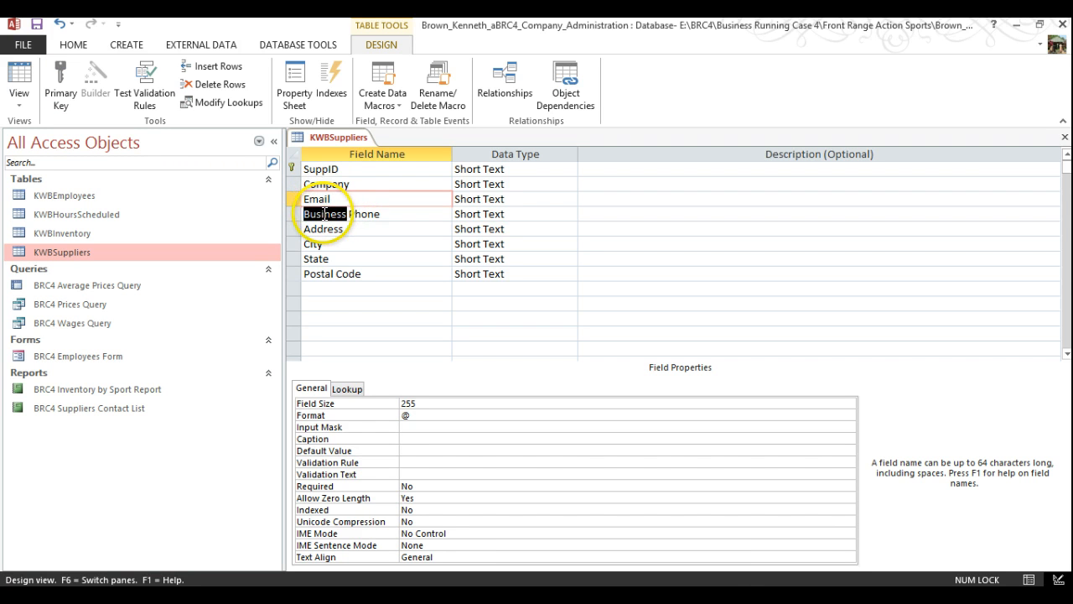
{"action": "left_click", "coordinate": [341, 277]}
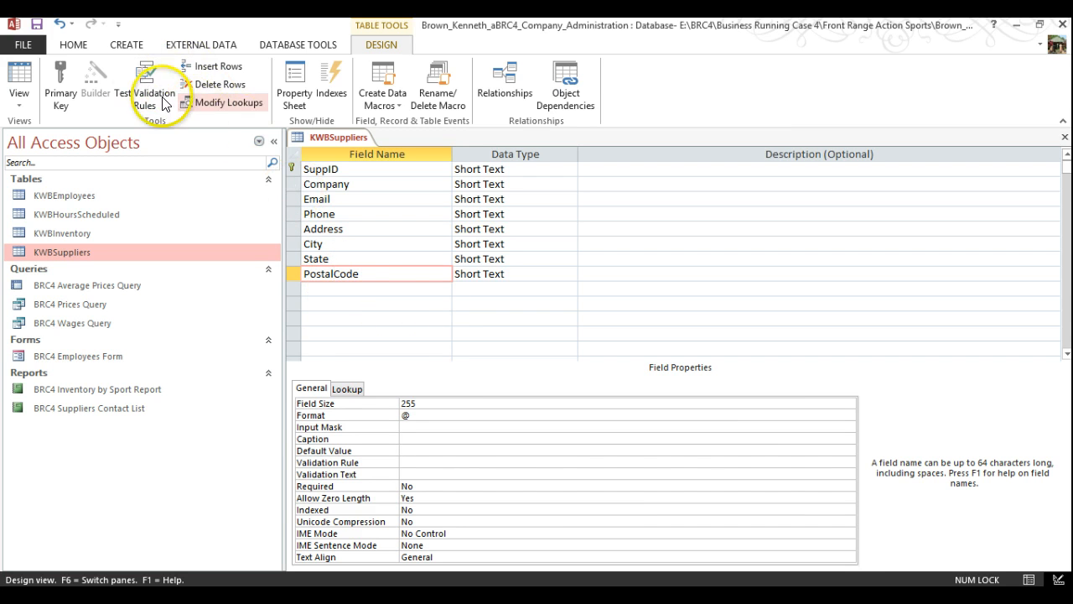
{"action": "left_click", "coordinate": [37, 25]}
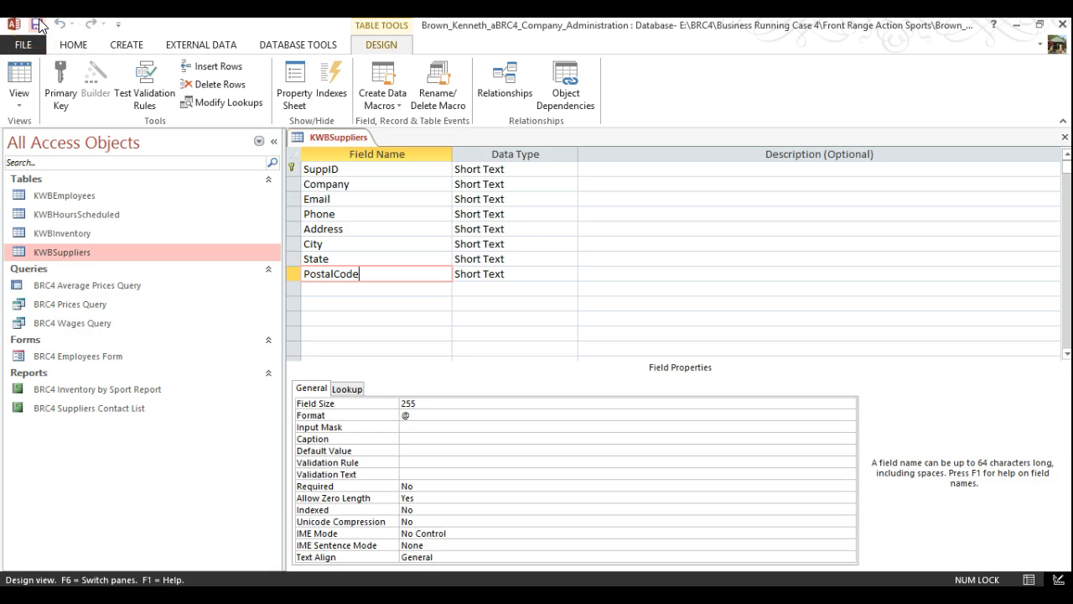
Close the design, check the renamed columns in the datasheet, then close the table
{"action": "right_click", "coordinate": [328, 136]}
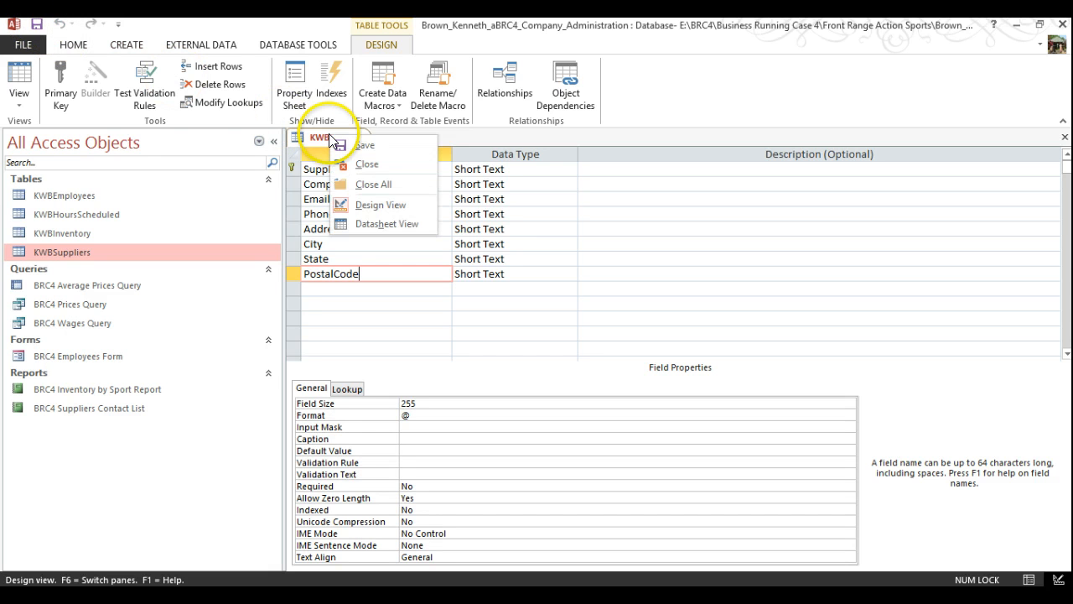
{"action": "left_click", "coordinate": [367, 164]}
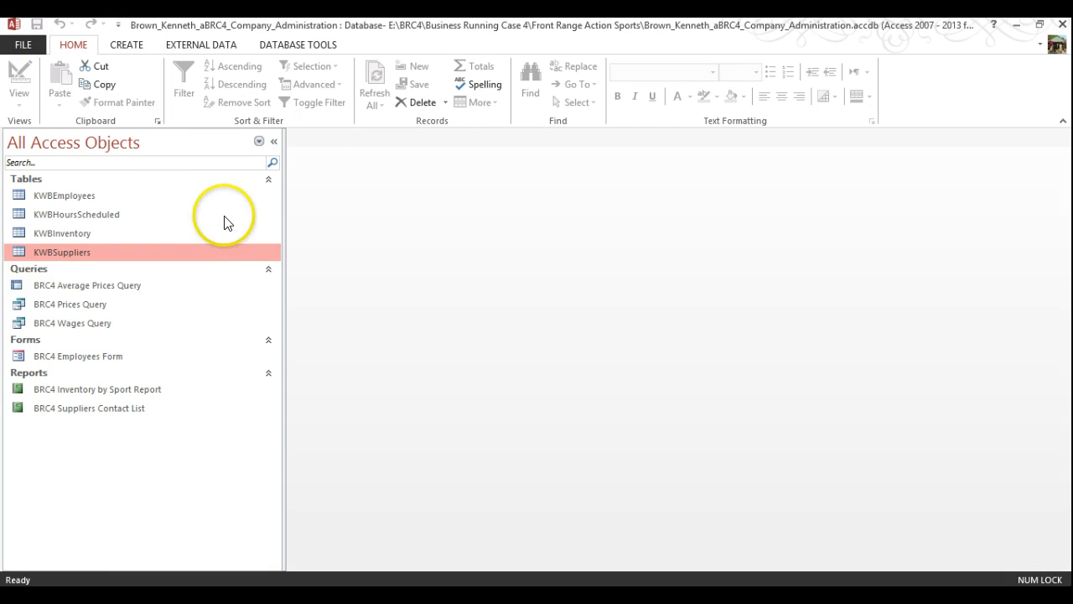
{"action": "double_click", "coordinate": [65, 253]}
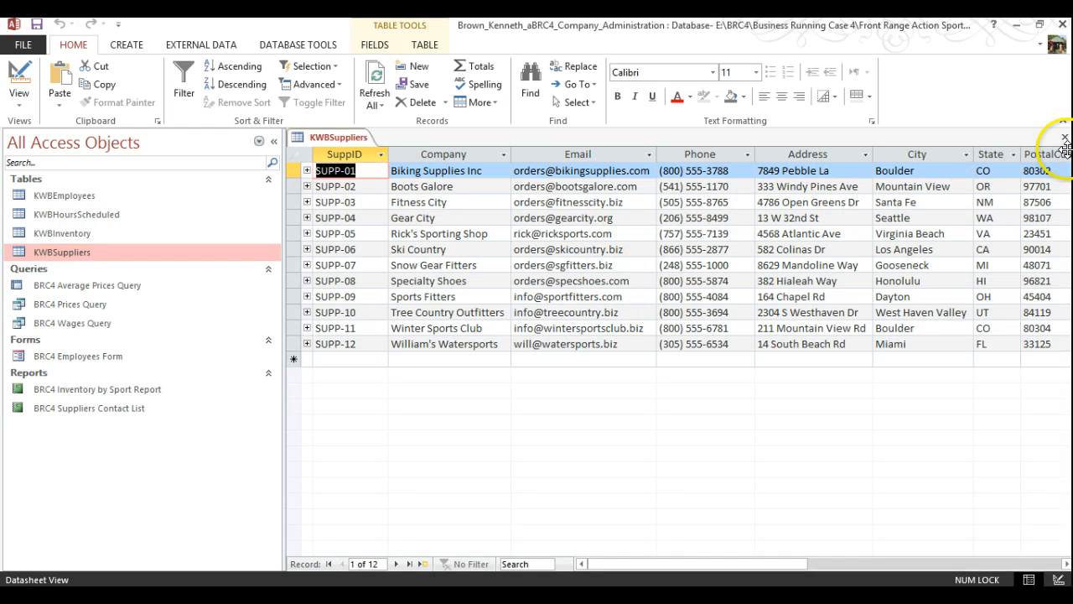
{"action": "right_click", "coordinate": [340, 138]}
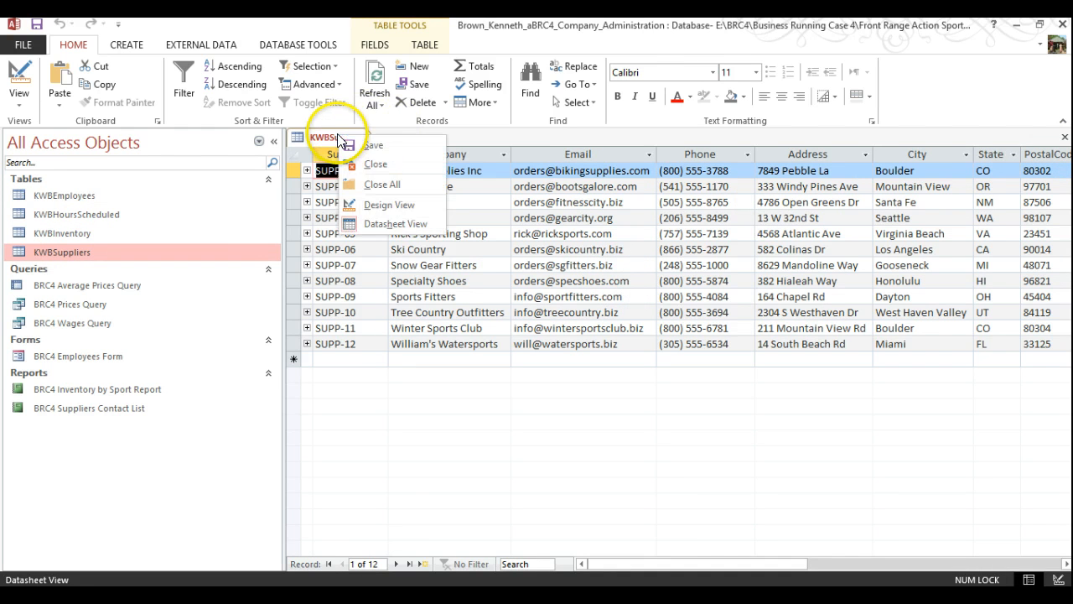
{"action": "left_click", "coordinate": [362, 164]}
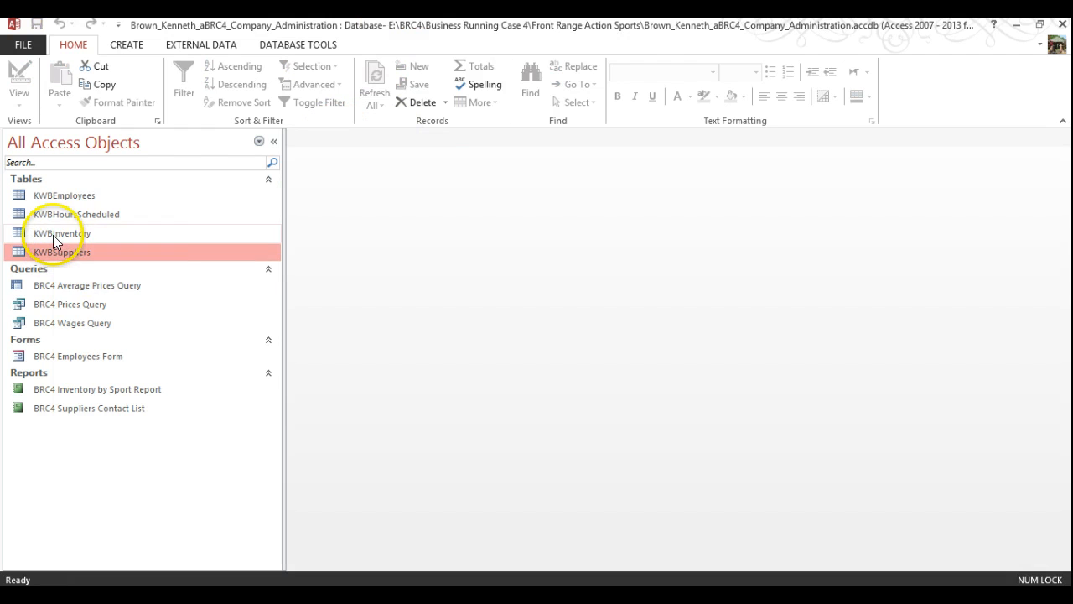
Open KWBInventory in Design View, rename fields to ItemName, RPrice and SuppID, and save
{"action": "right_click", "coordinate": [52, 235]}
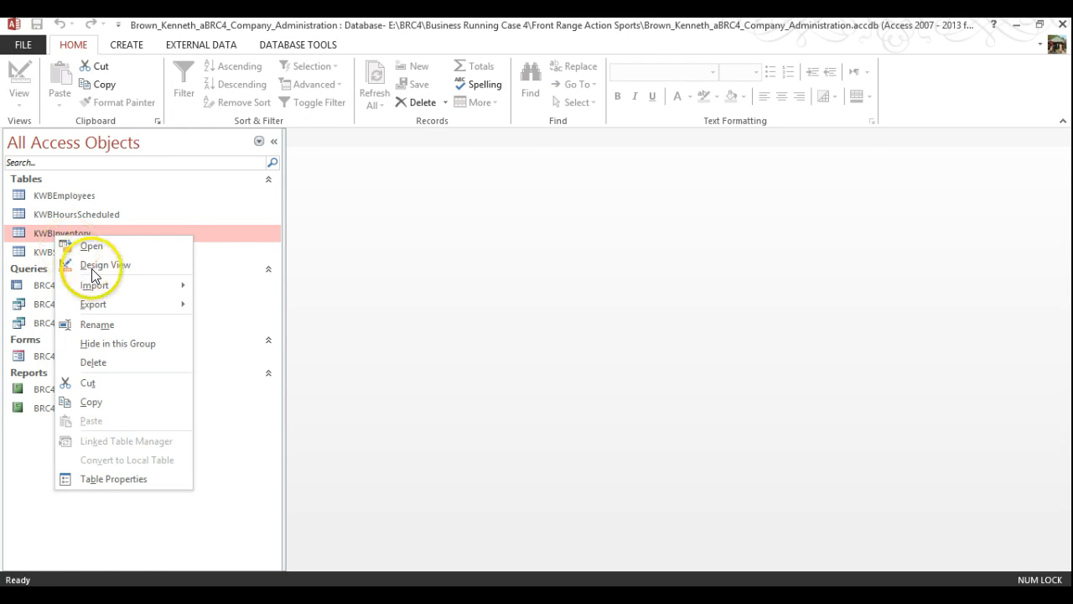
{"action": "left_click", "coordinate": [92, 268]}
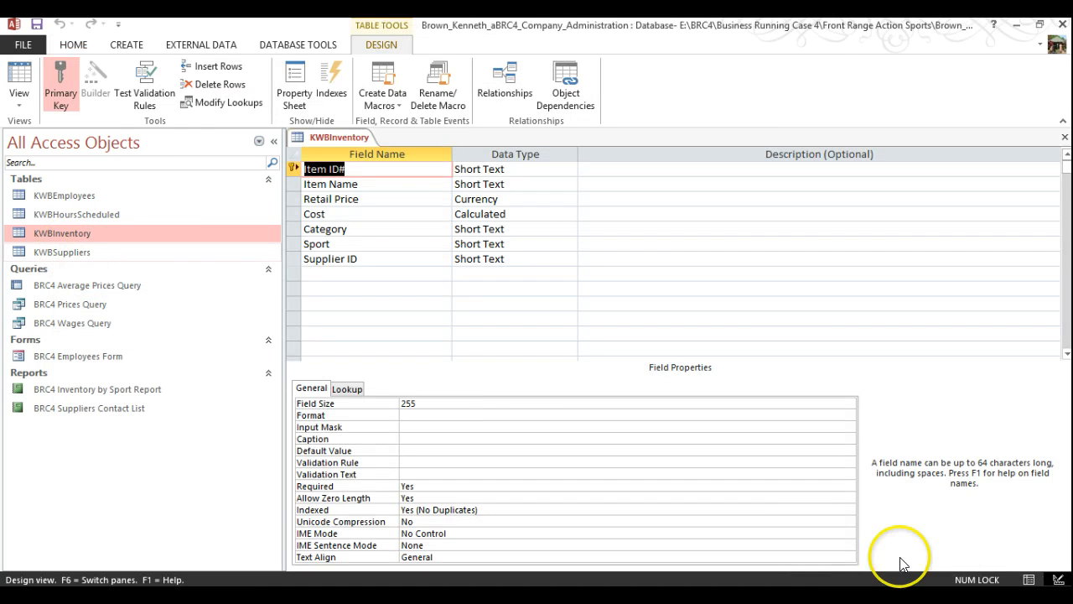
{"action": "left_click", "coordinate": [335, 182]}
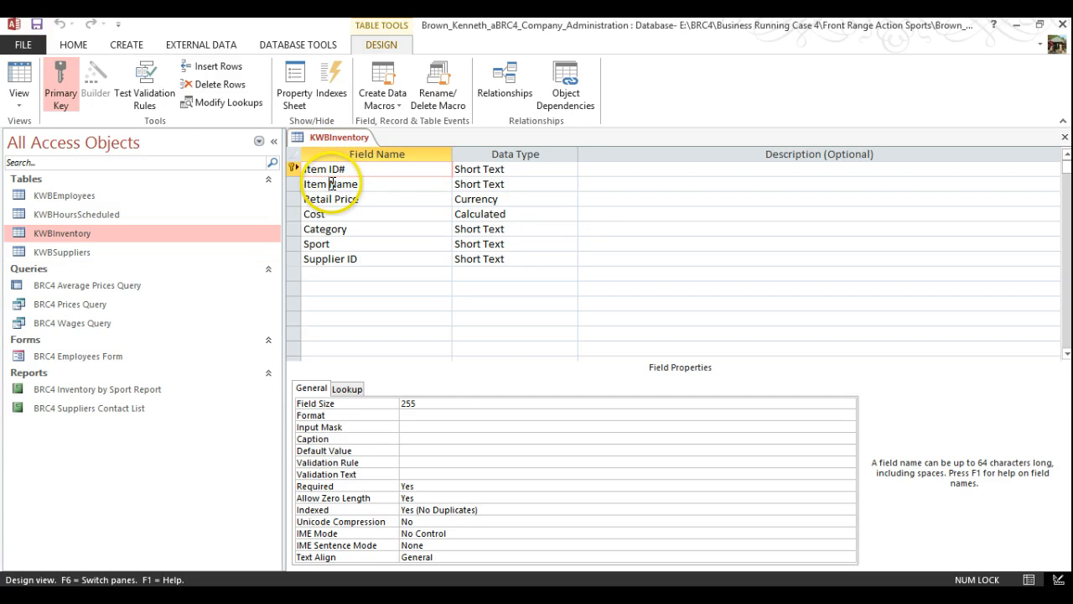
{"action": "key", "text": "BackSpace"}
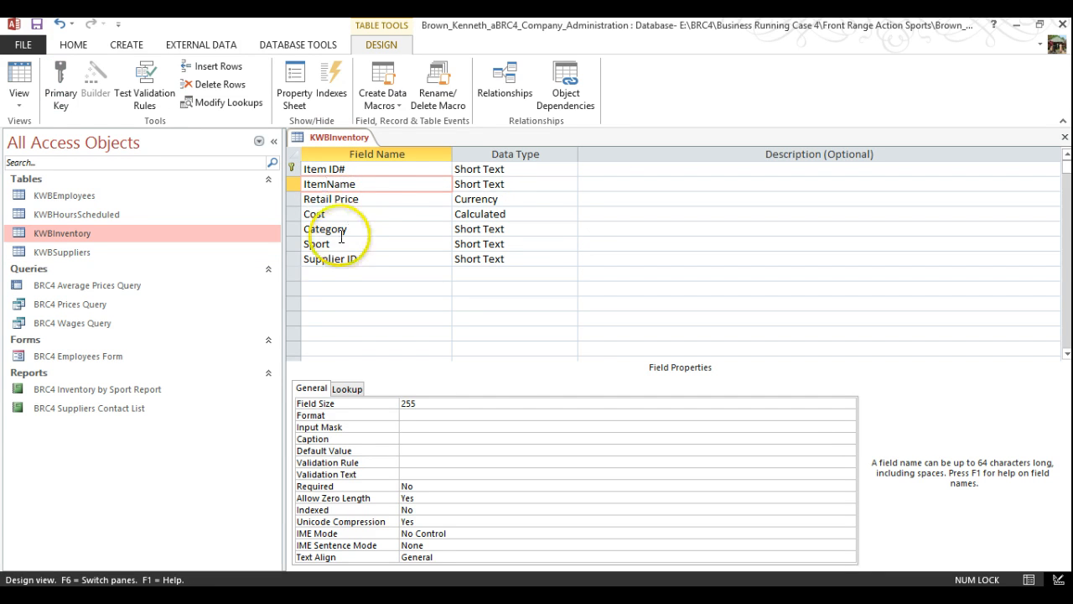
{"action": "left_click", "coordinate": [337, 200]}
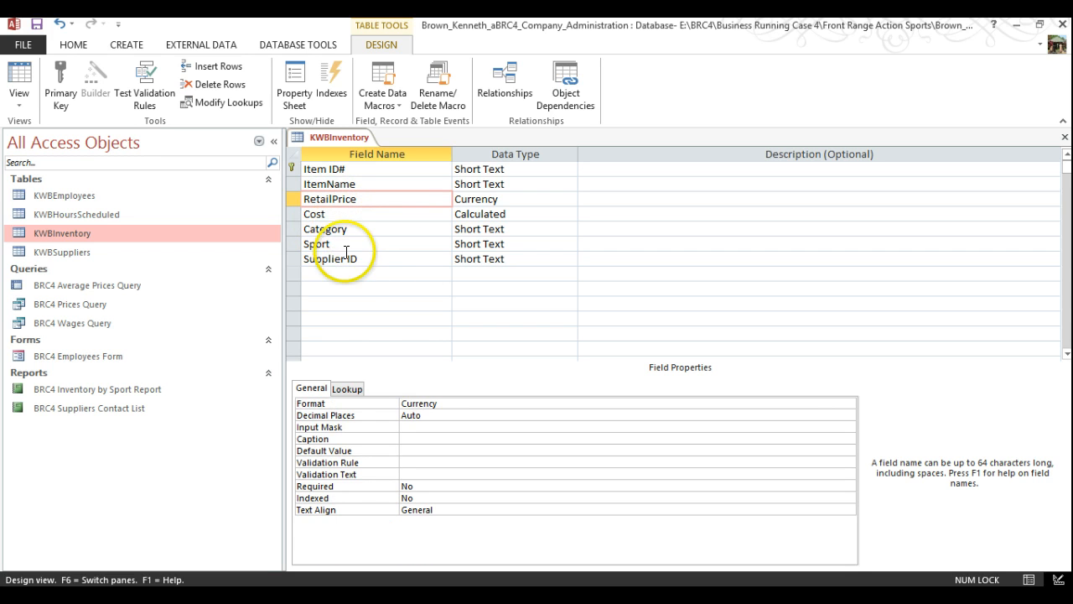
{"action": "left_click", "coordinate": [344, 260]}
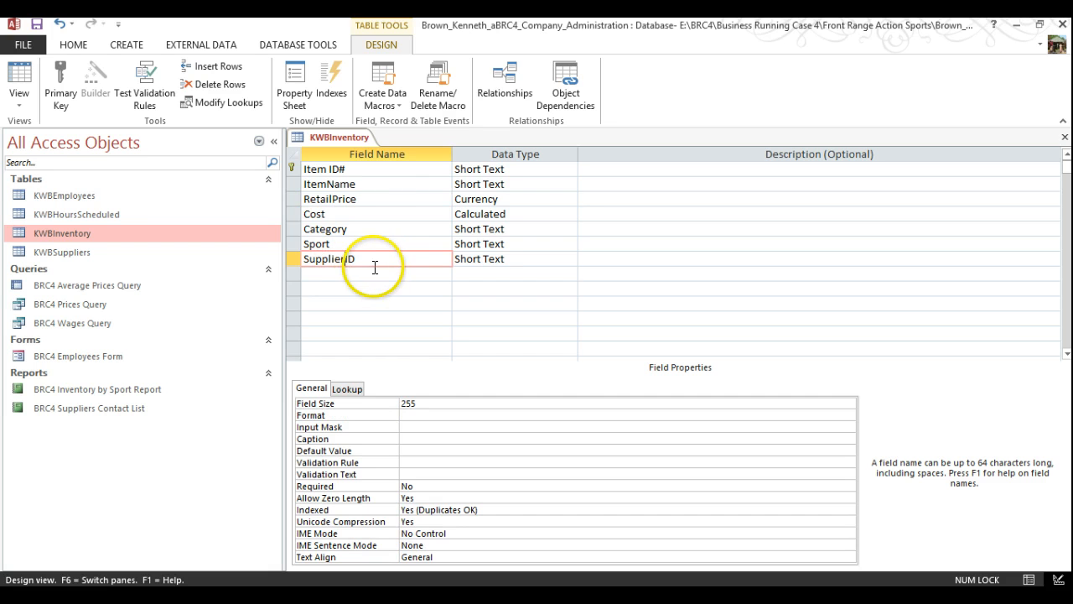
{"action": "left_click", "coordinate": [373, 261]}
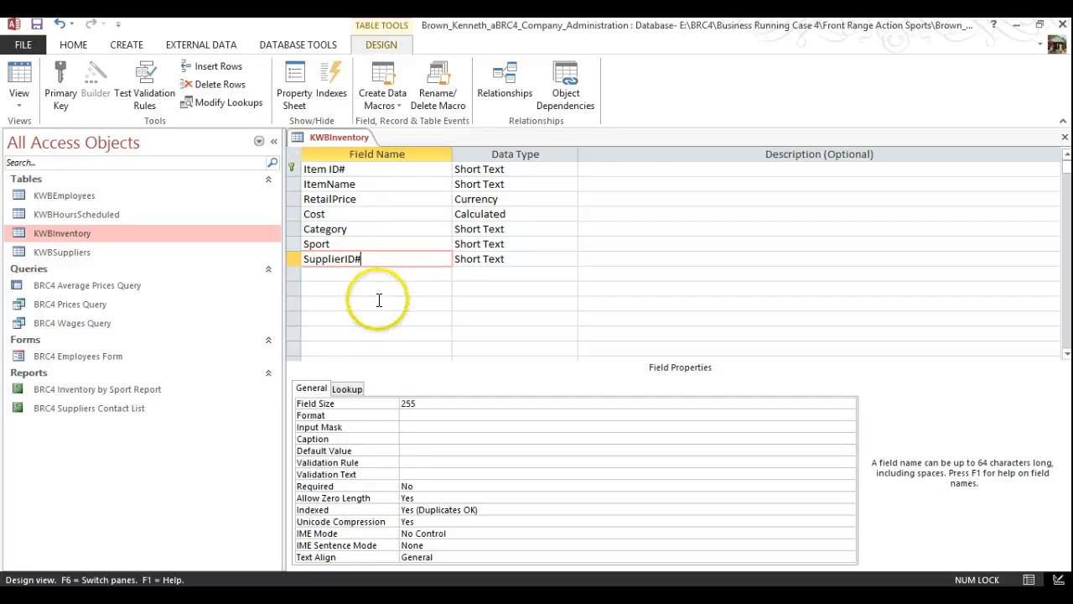
{"action": "left_click", "coordinate": [332, 200]}
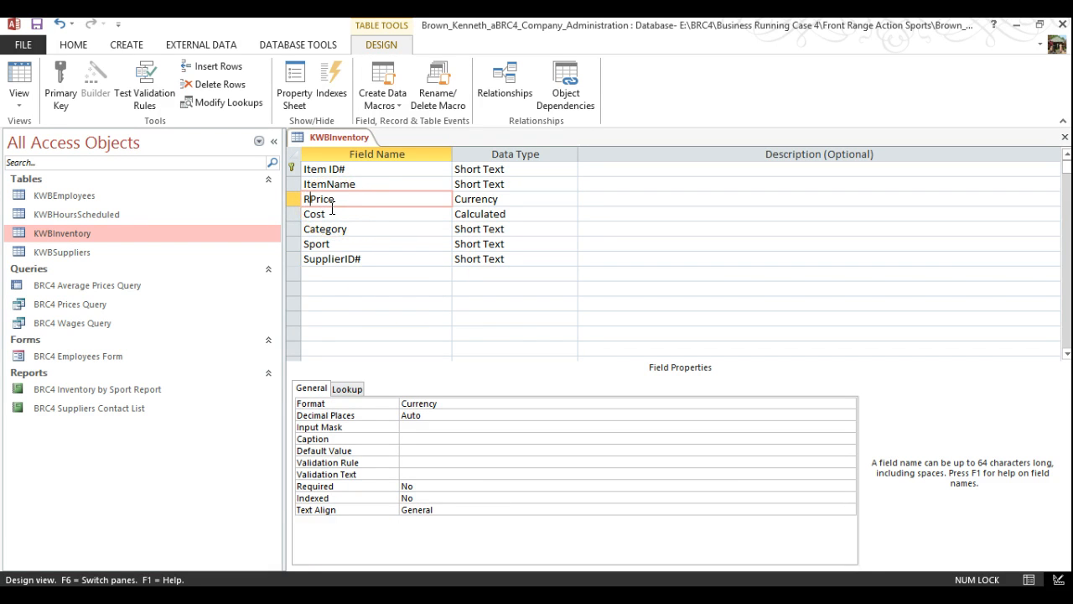
{"action": "left_click", "coordinate": [383, 257]}
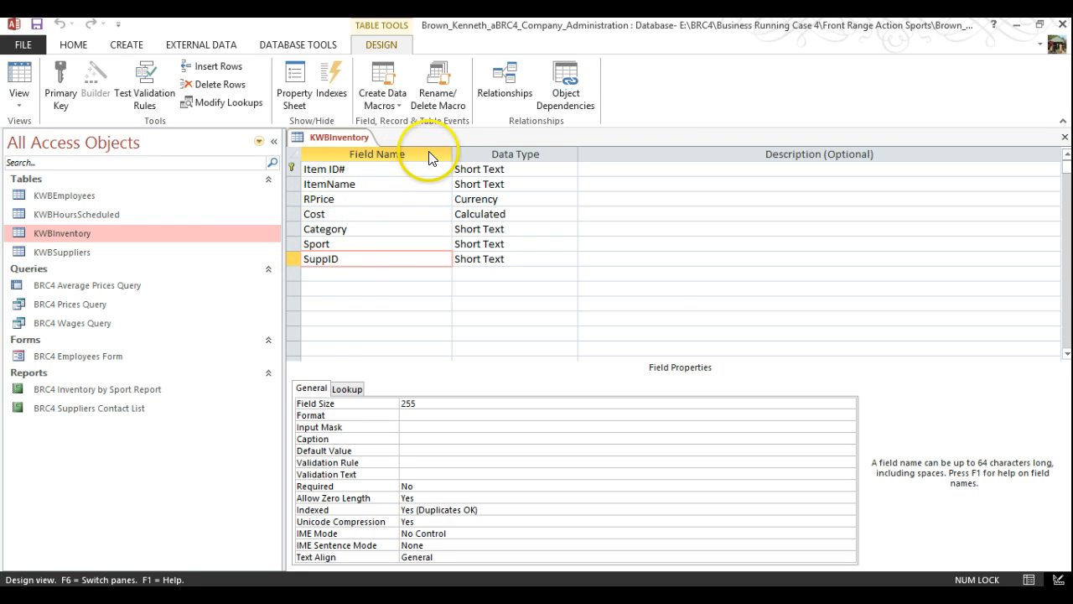
{"action": "left_click", "coordinate": [37, 24]}
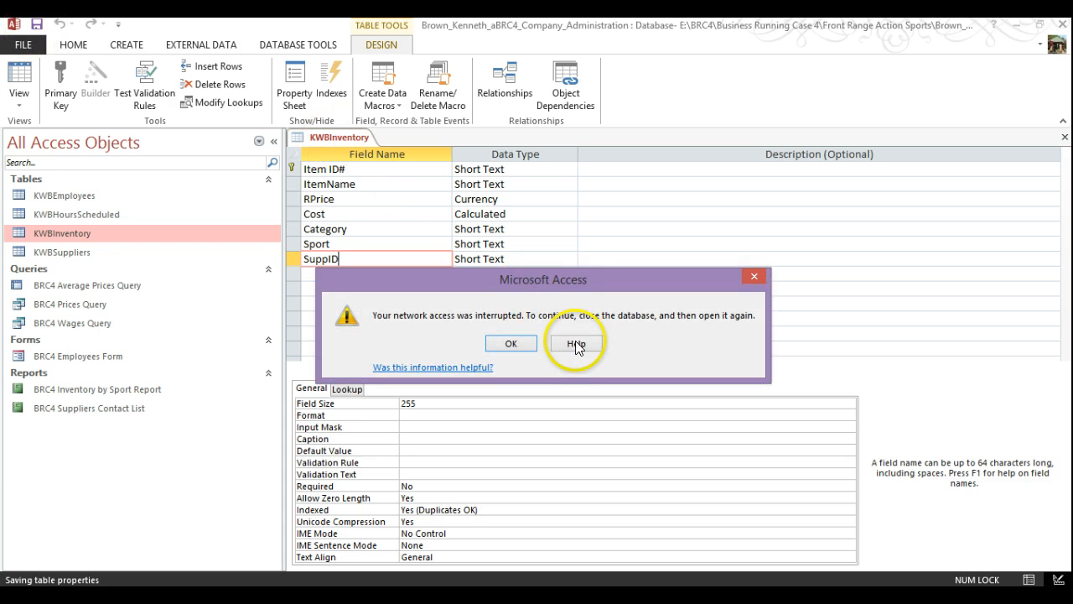
{"action": "left_click", "coordinate": [511, 344]}
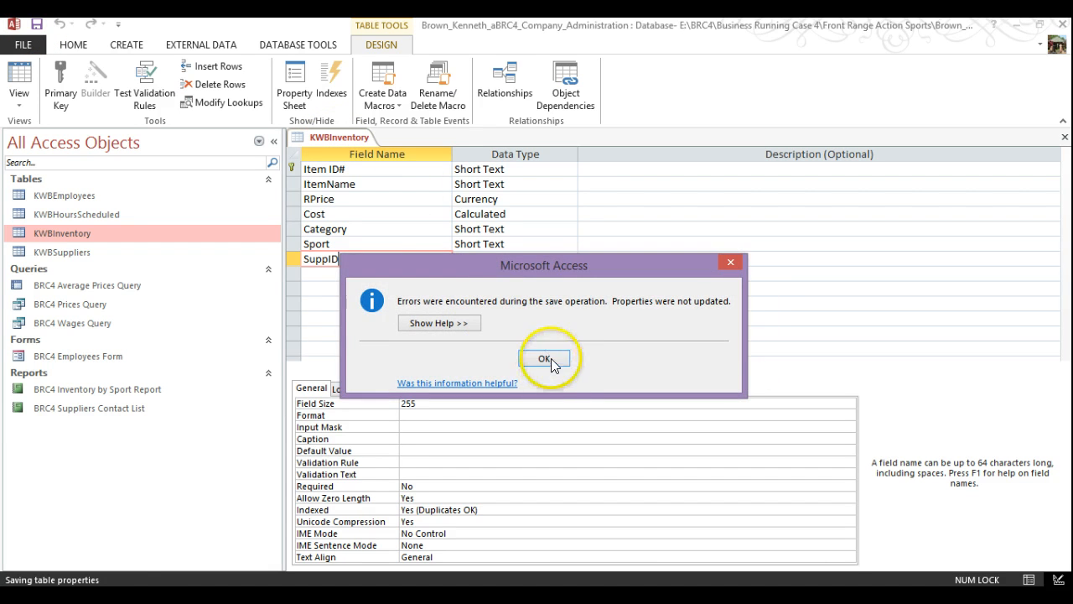
{"action": "left_click", "coordinate": [544, 359]}
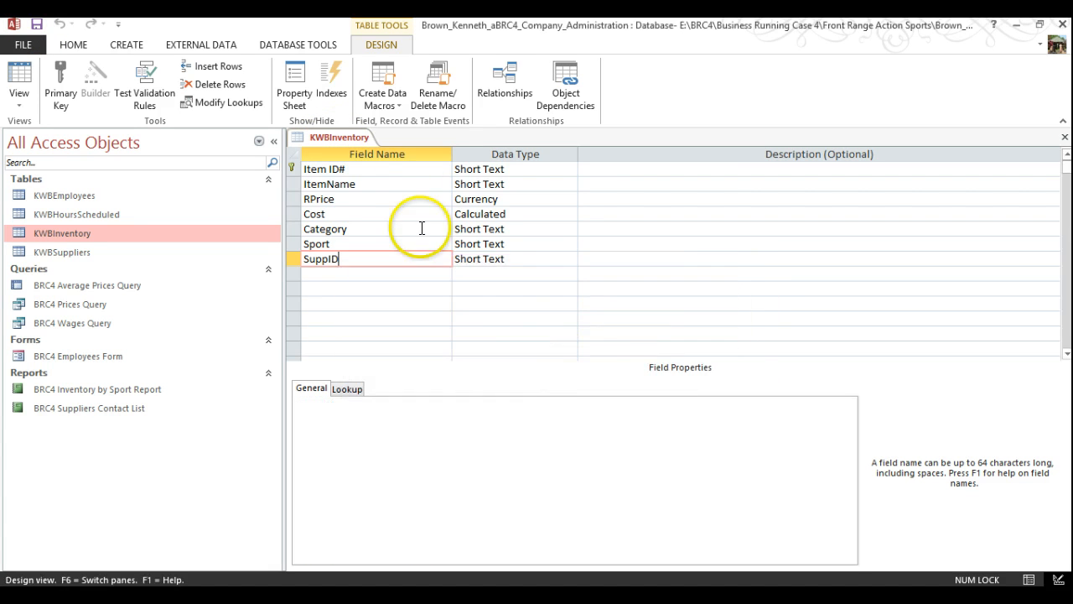
{"action": "right_click", "coordinate": [331, 133]}
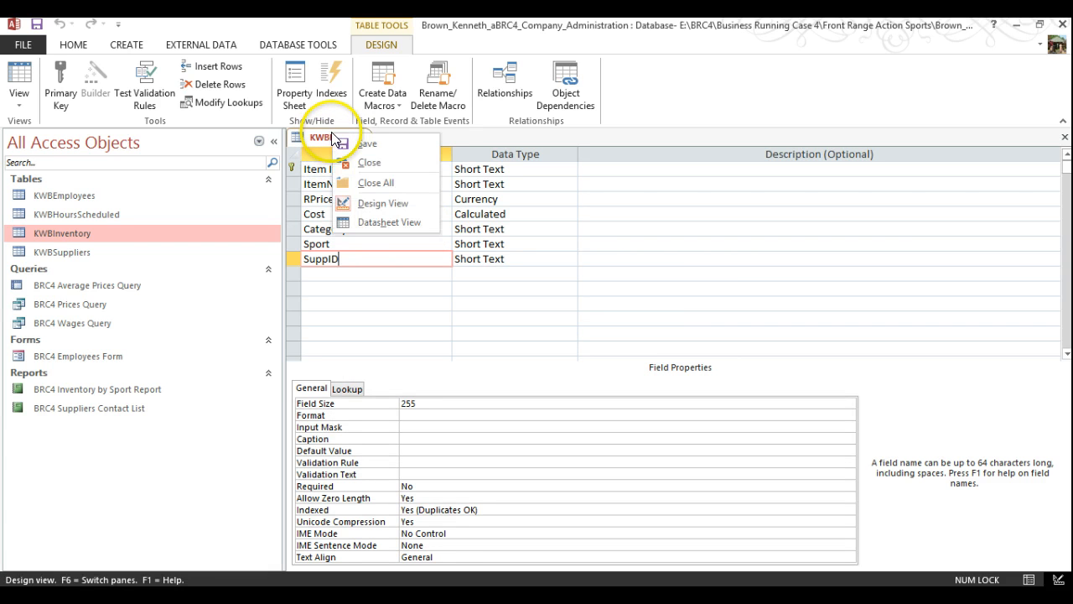
{"action": "left_click", "coordinate": [376, 144]}
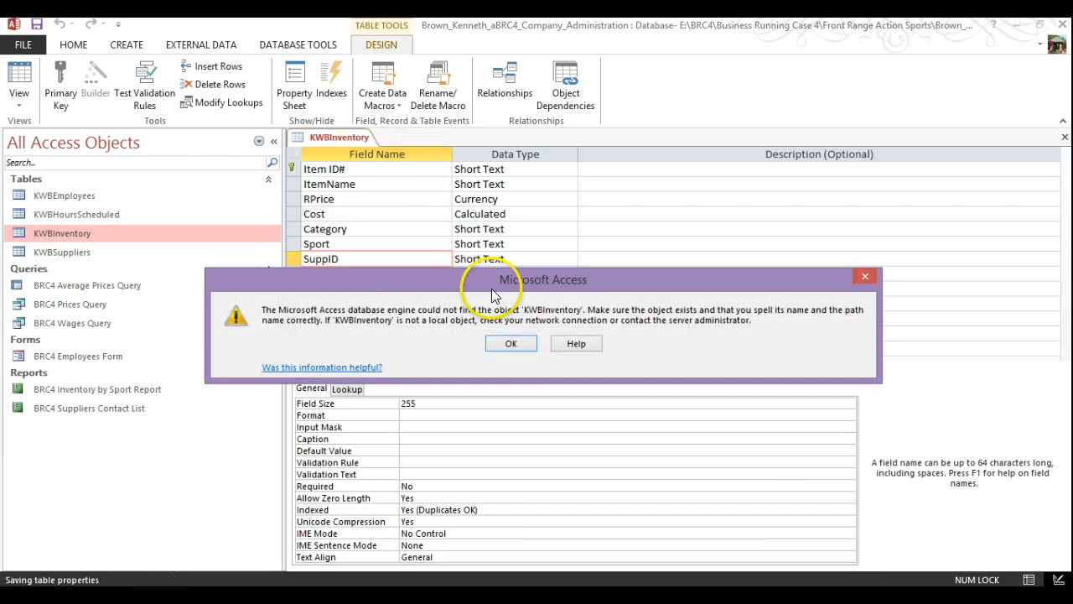
{"action": "left_click", "coordinate": [515, 342]}
{"action": "left_click", "coordinate": [519, 343]}
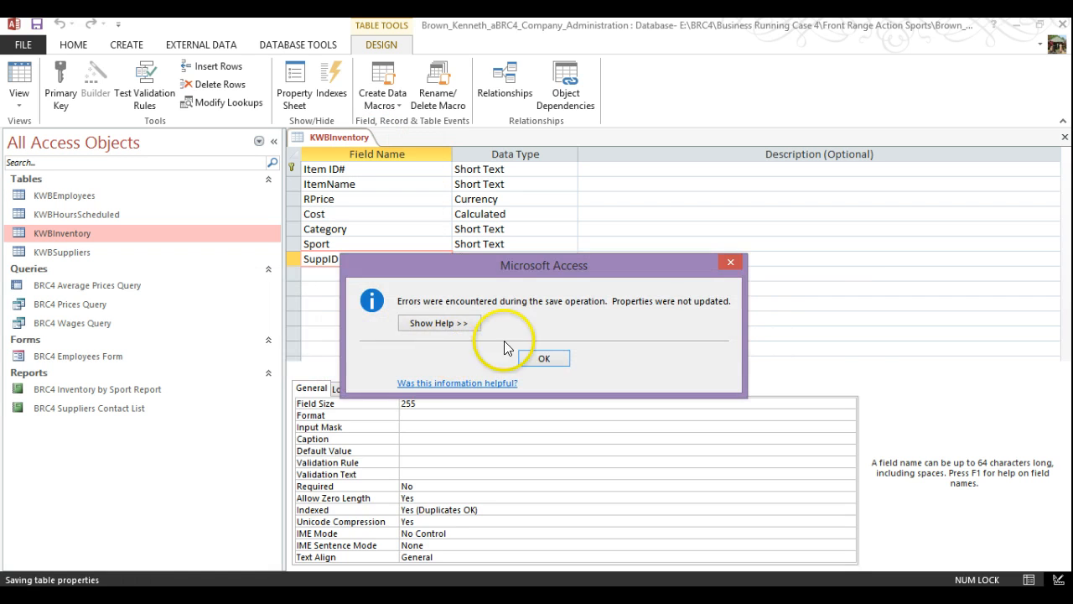
{"action": "left_click", "coordinate": [560, 358]}
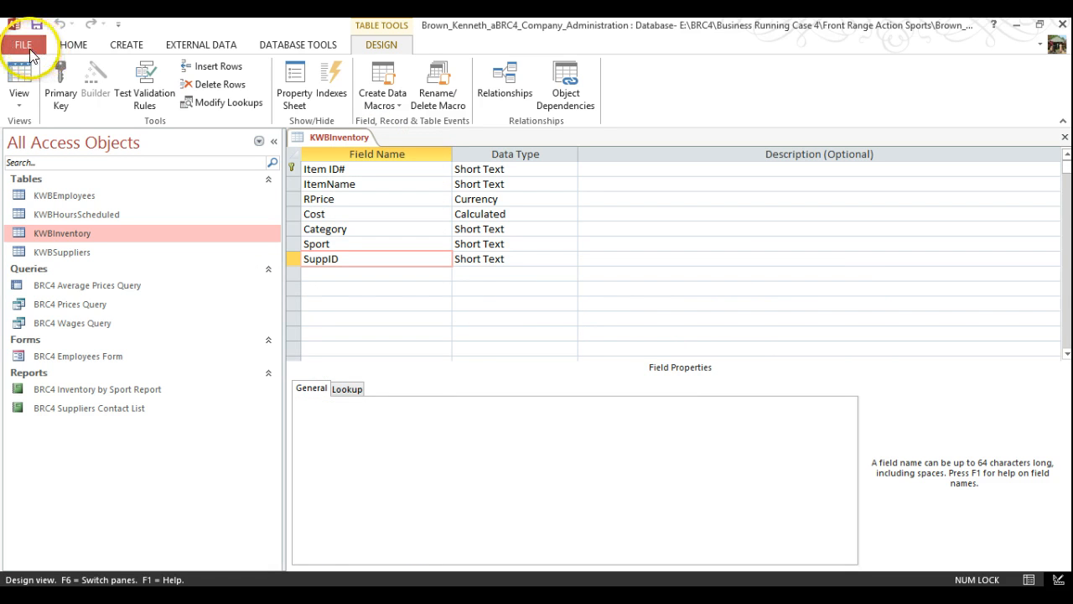
Dismiss the stray menu and close the company administration database
{"action": "right_click", "coordinate": [30, 52]}
{"action": "left_click", "coordinate": [25, 46]}
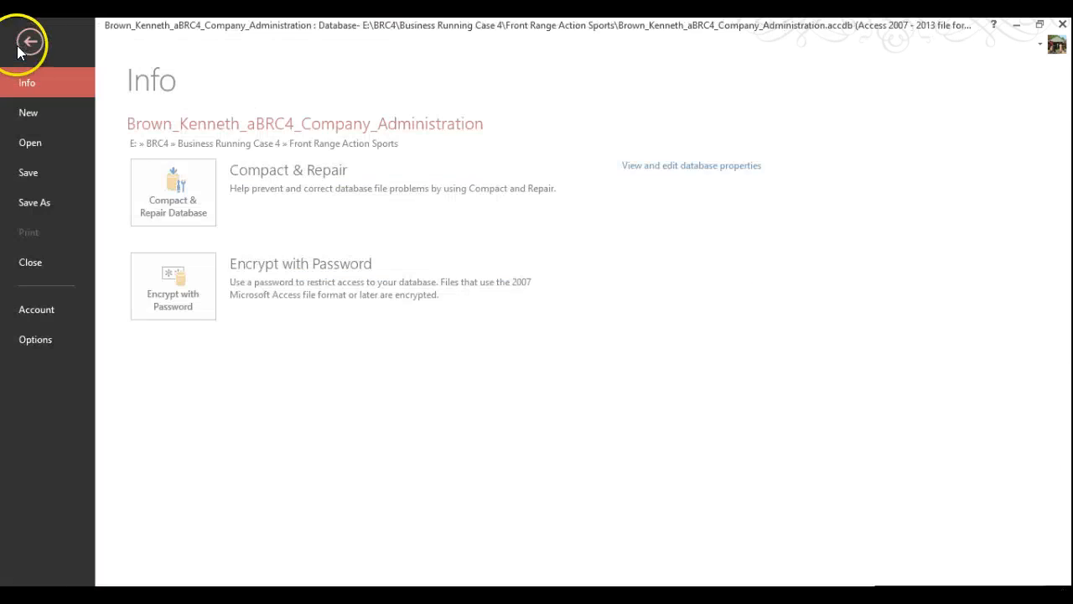
{"action": "left_click", "coordinate": [19, 43]}
{"action": "left_click", "coordinate": [21, 48]}
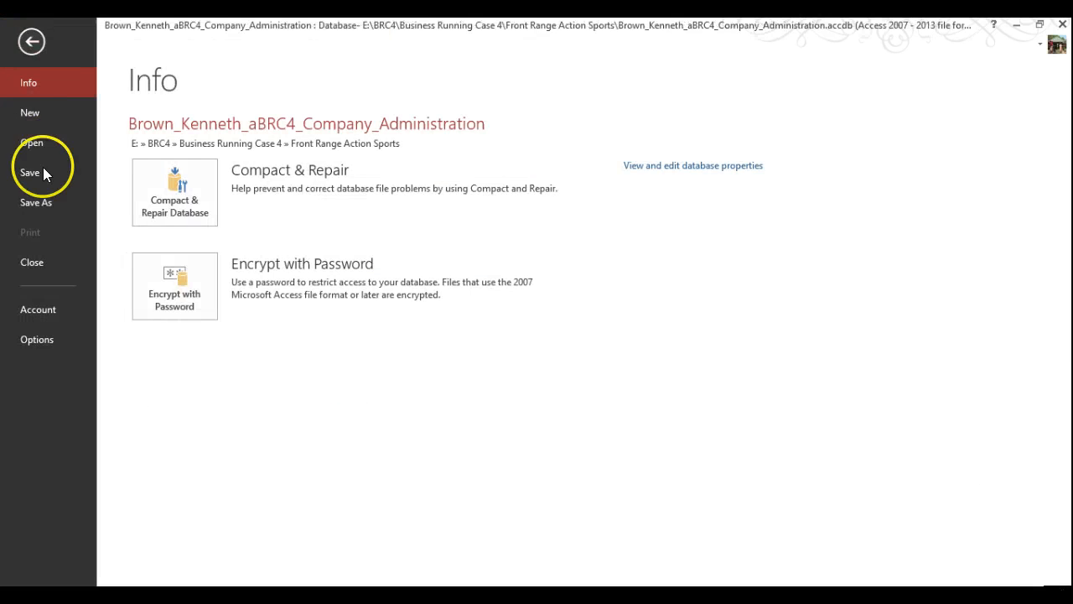
{"action": "left_click", "coordinate": [32, 258]}
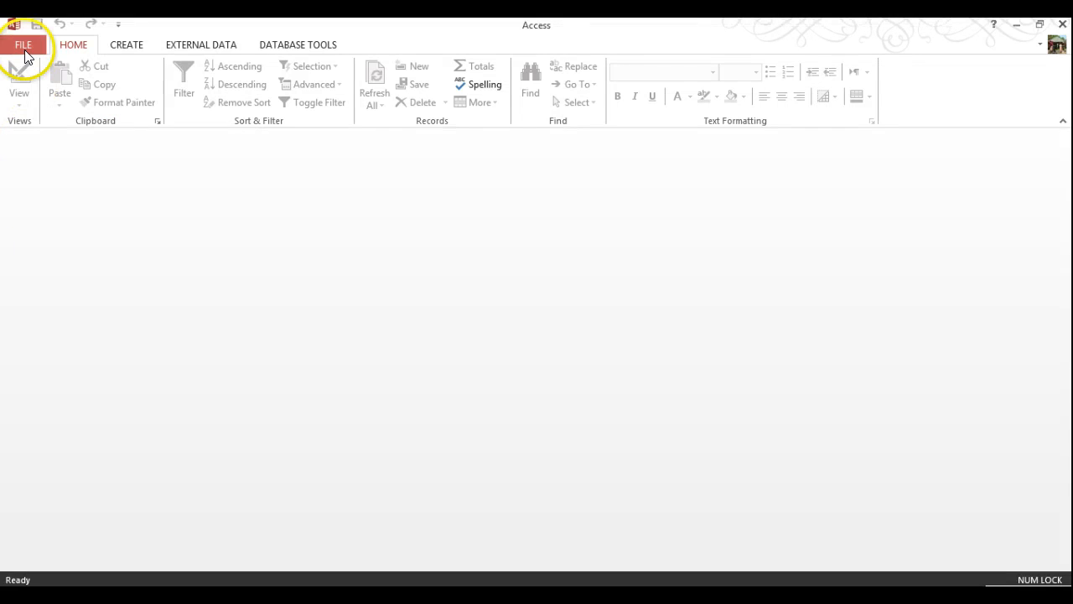
Reopen the database from the Recent list and open the KWBInventory table's records
{"action": "left_click", "coordinate": [21, 44]}
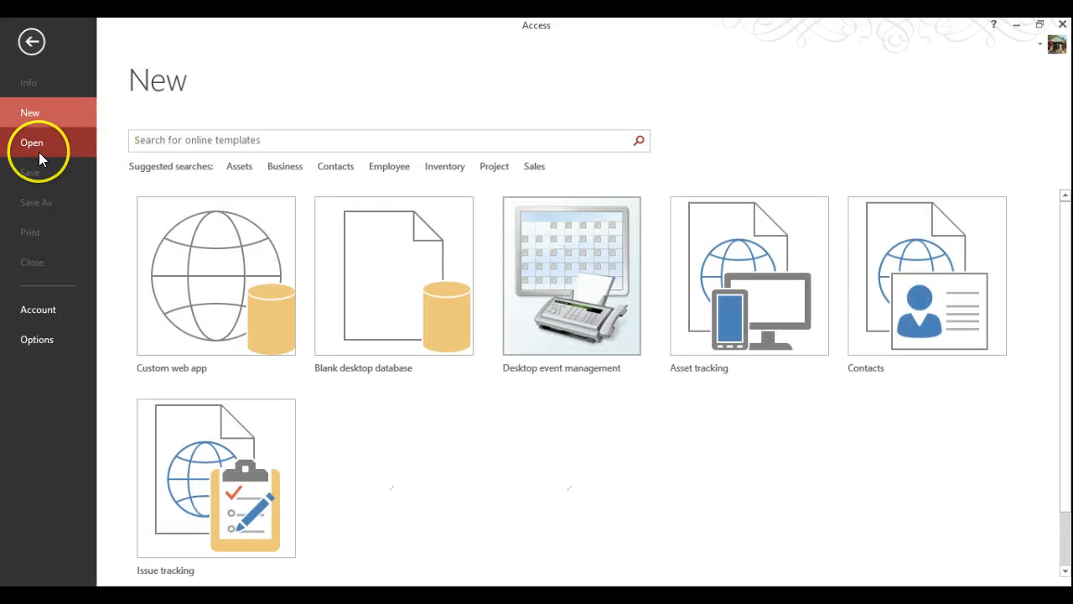
{"action": "left_click", "coordinate": [38, 141]}
{"action": "left_click", "coordinate": [537, 151]}
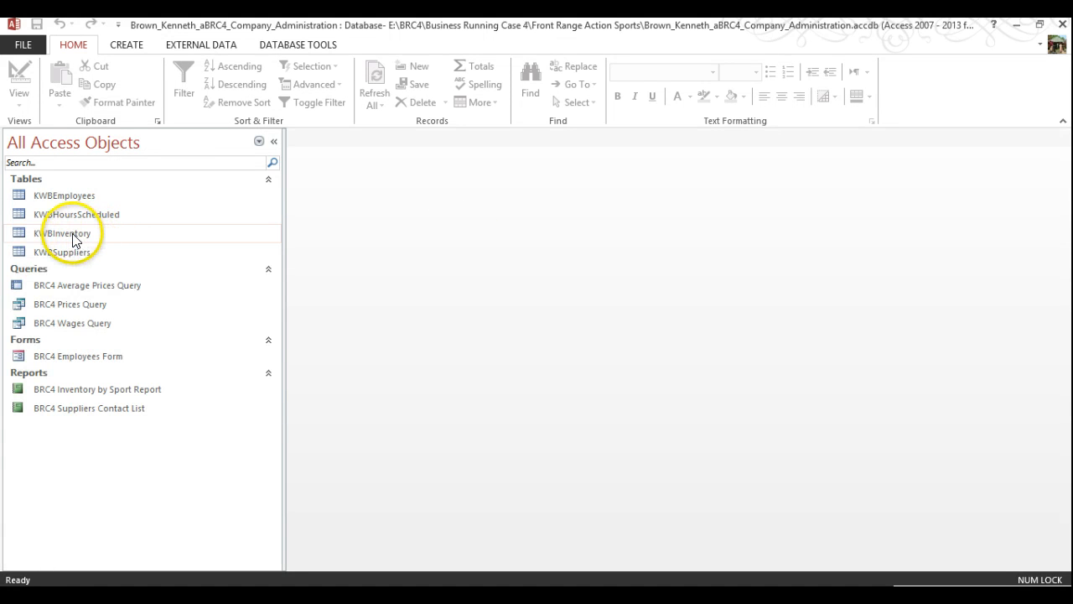
{"action": "double_click", "coordinate": [71, 234]}
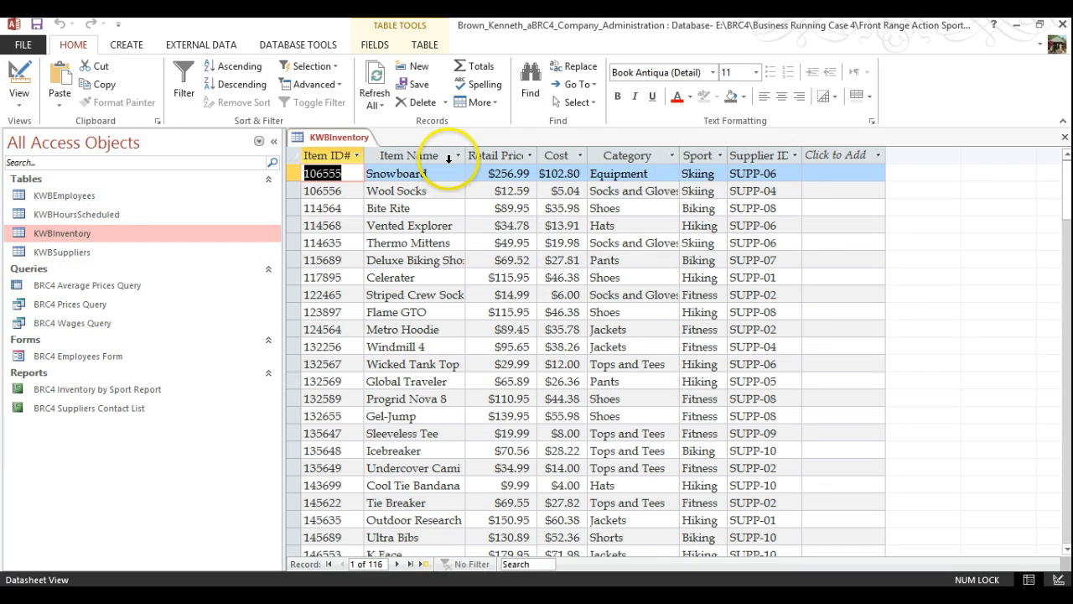
In Design View, rename Item Name, Retail Price and Supplier ID to ItemName, RPrice and SuppID, and save
{"action": "left_click", "coordinate": [1059, 580]}
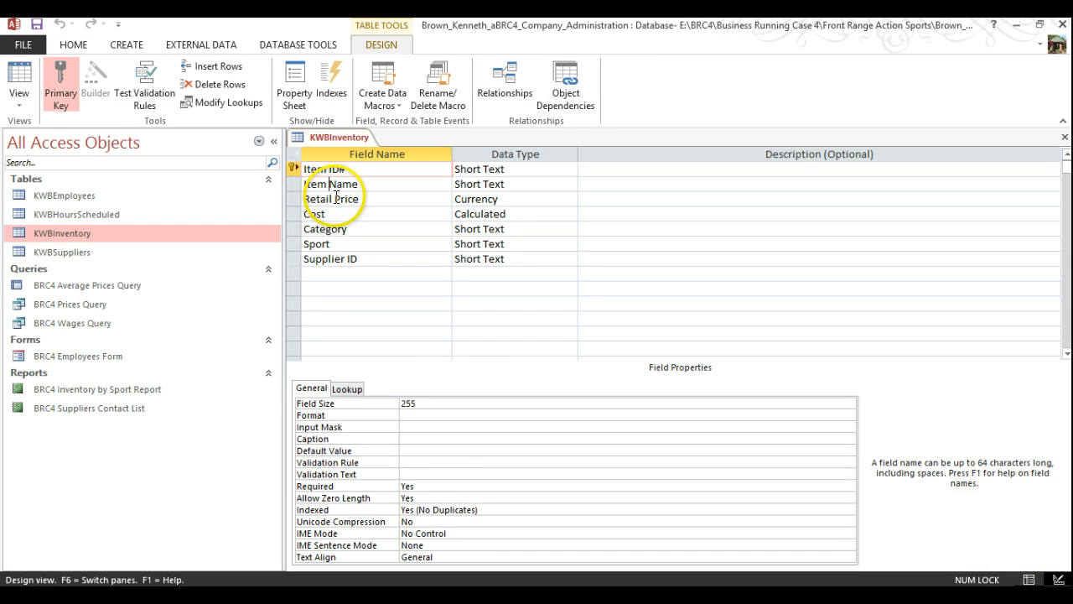
{"action": "left_click", "coordinate": [328, 184]}
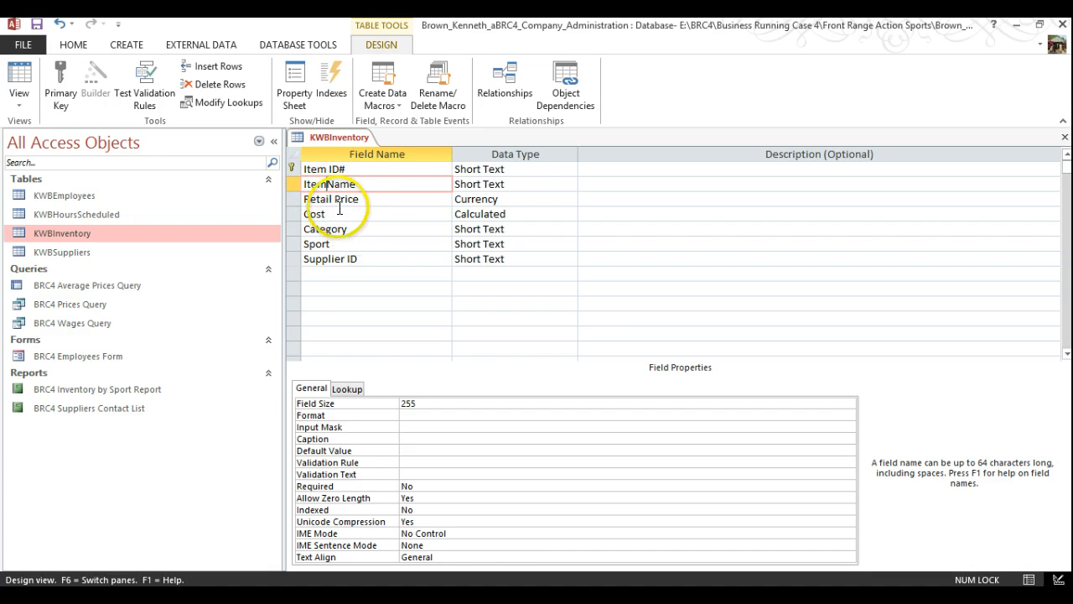
{"action": "left_click", "coordinate": [335, 199]}
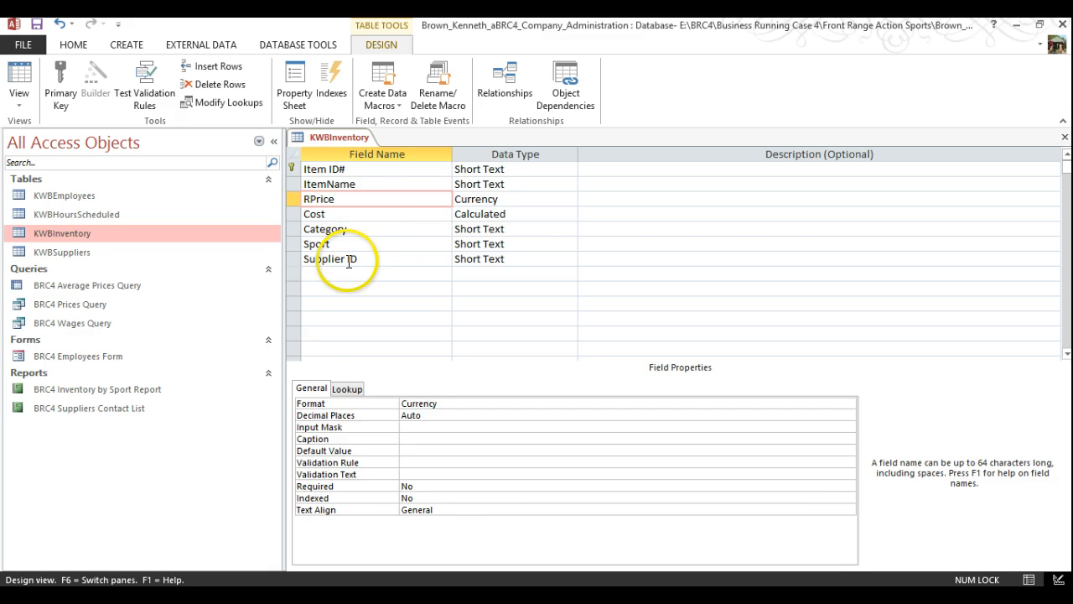
{"action": "left_click", "coordinate": [347, 260]}
{"action": "key", "text": "BackSpace"}
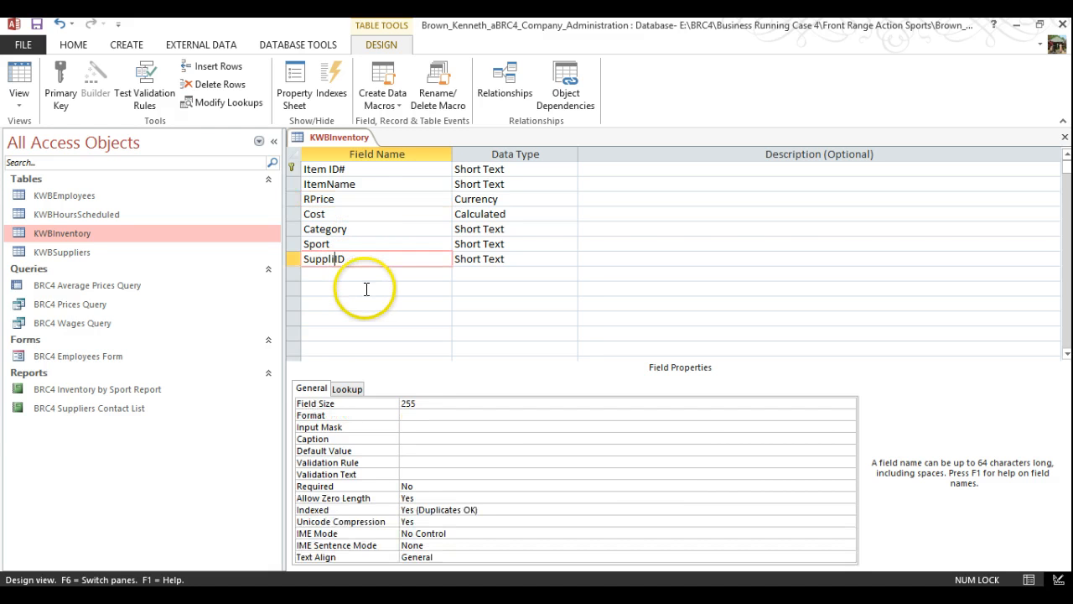
{"action": "key", "text": "BackSpace"}
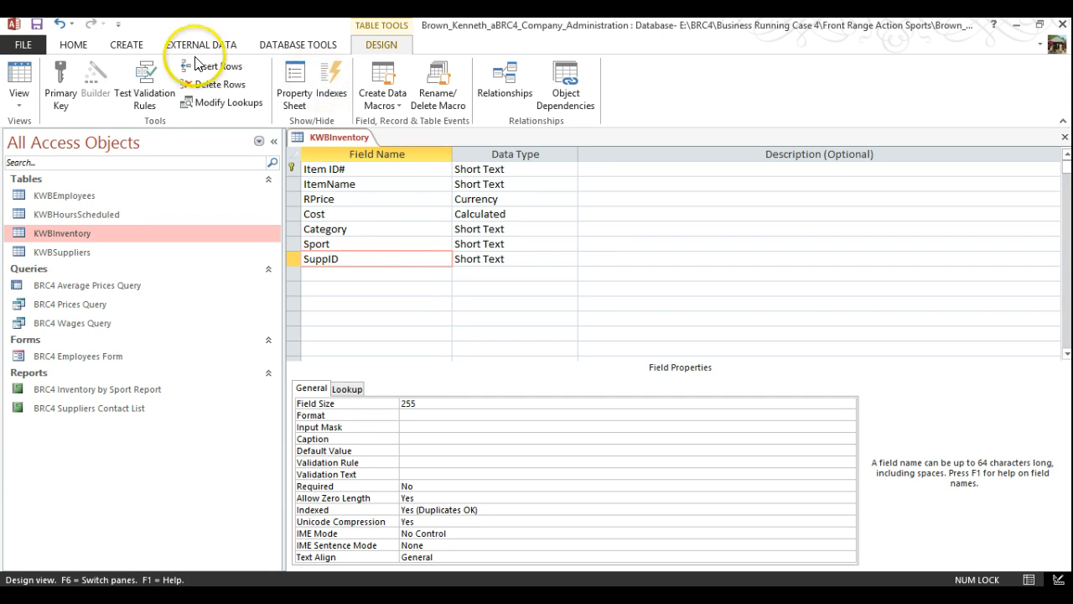
{"action": "left_click", "coordinate": [36, 26]}
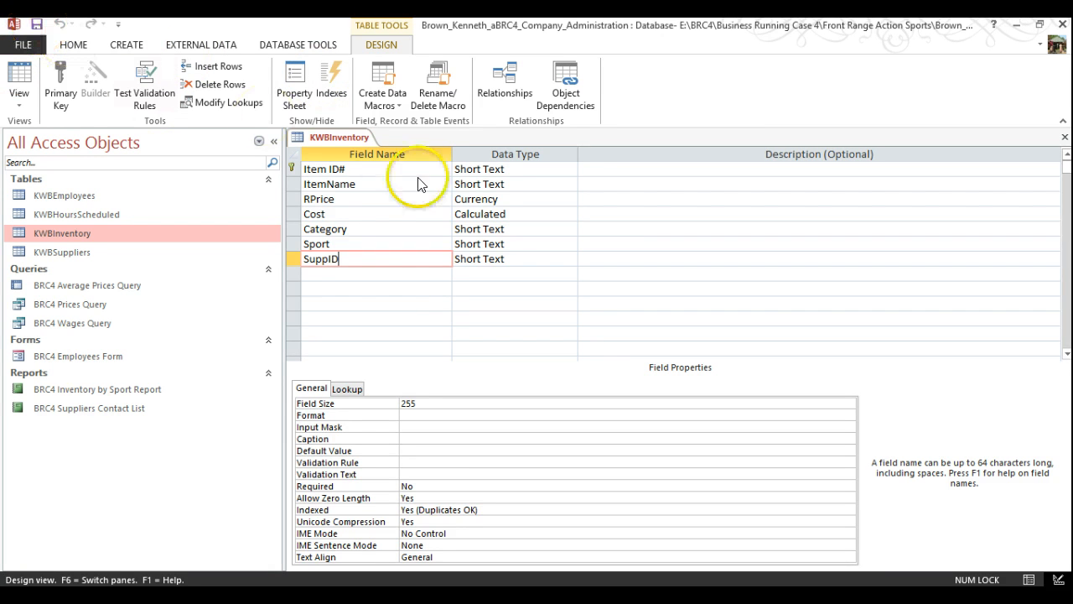
Close the design, reopen KWBInventory to verify the renamed fields, then close it
{"action": "right_click", "coordinate": [340, 135]}
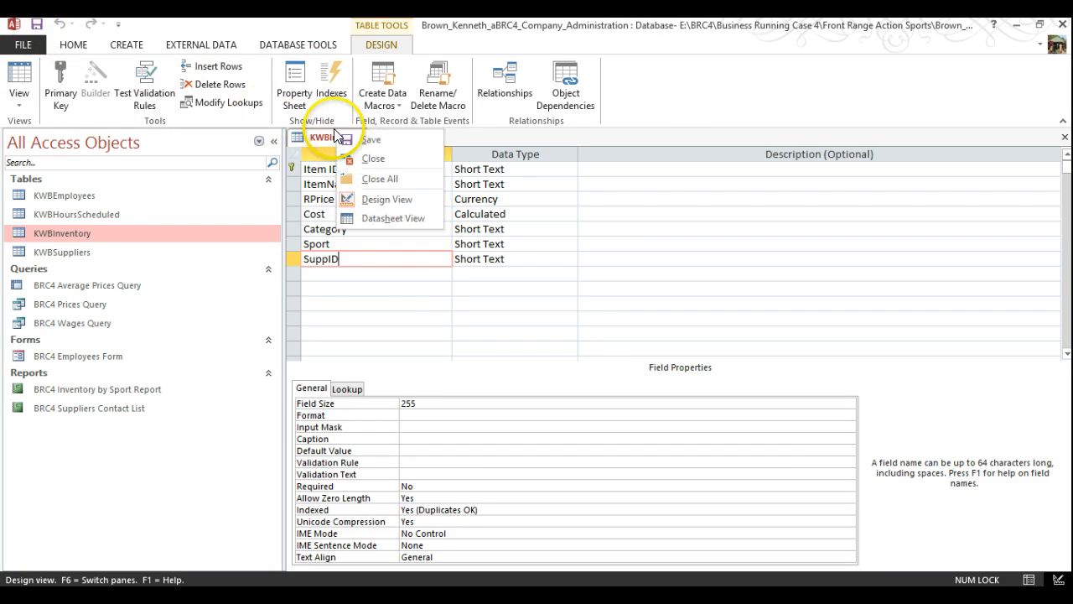
{"action": "left_click", "coordinate": [367, 159]}
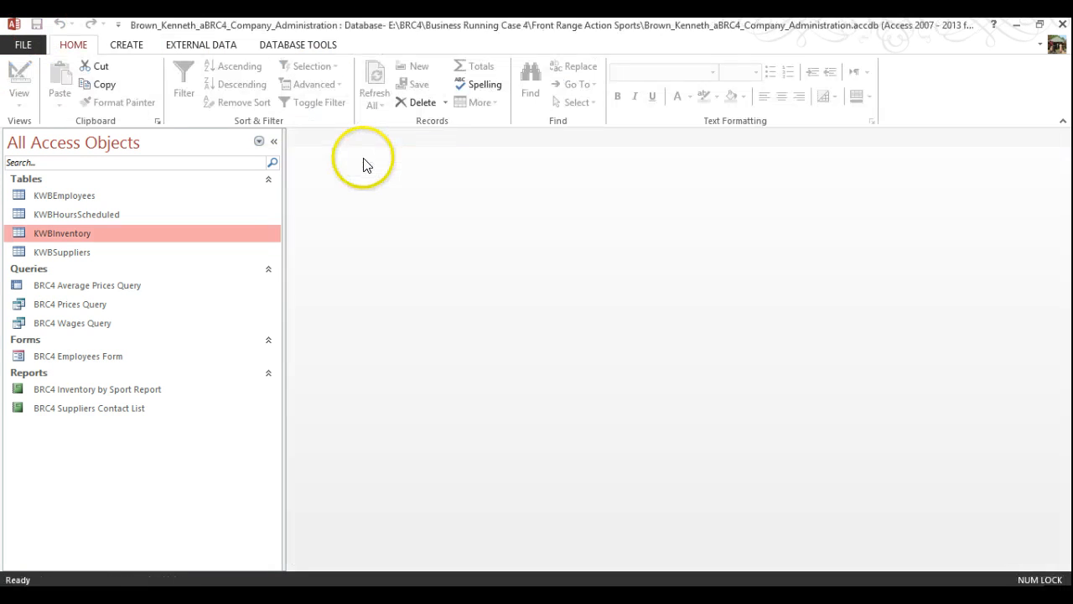
{"action": "double_click", "coordinate": [64, 231]}
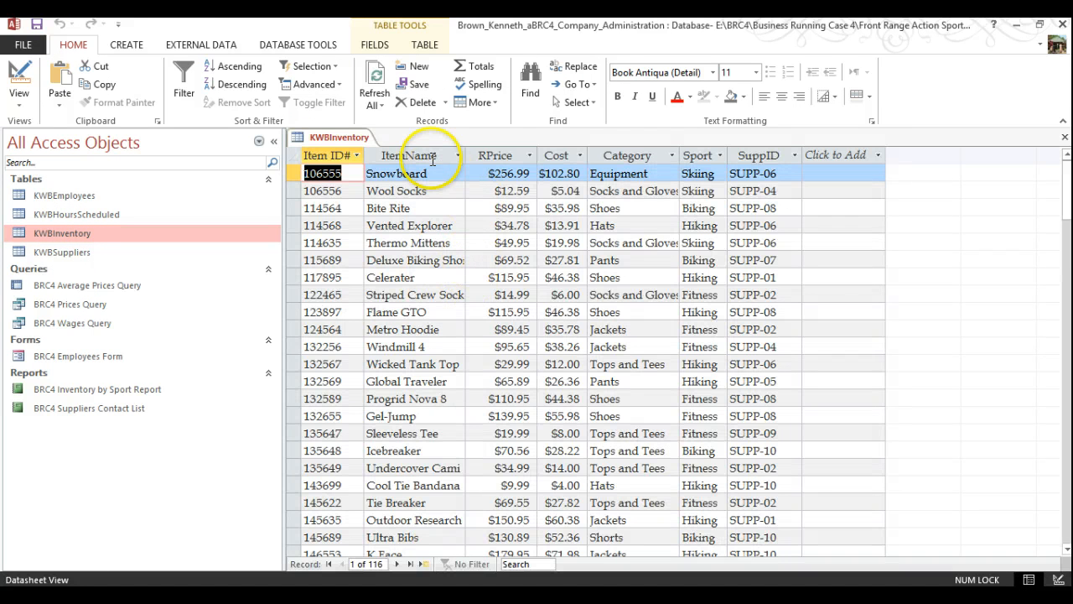
{"action": "right_click", "coordinate": [334, 139]}
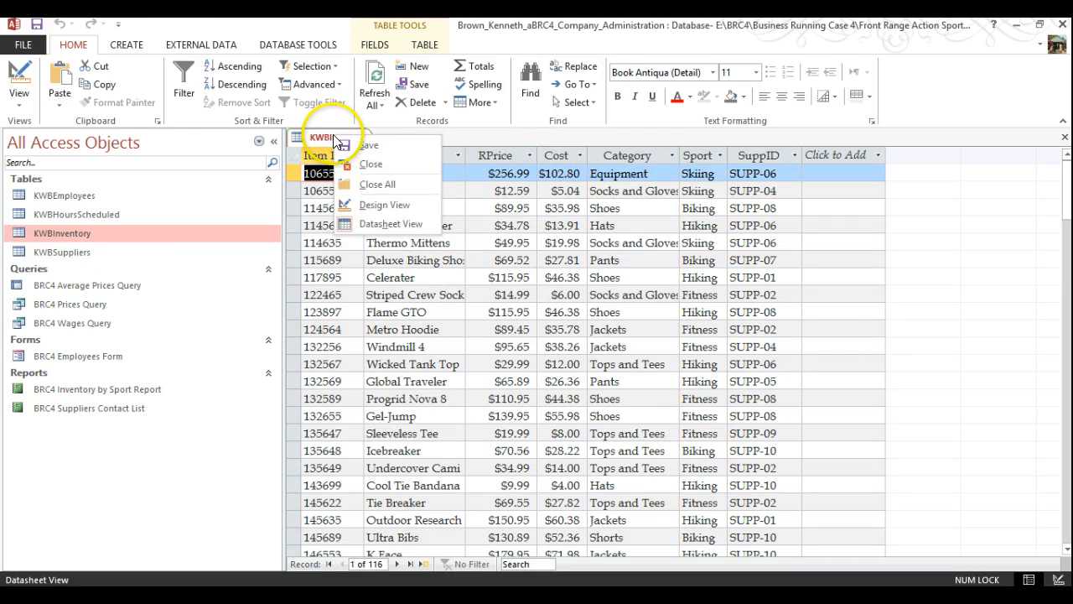
{"action": "left_click", "coordinate": [365, 159]}
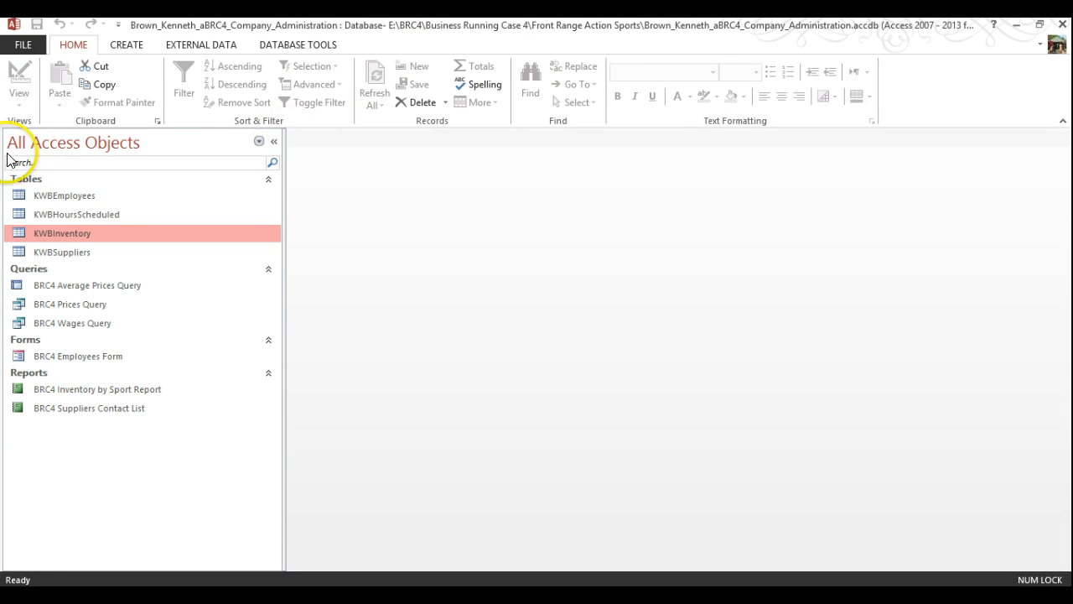
Delete the BRC4 Average Prices Query from the navigation pane
{"action": "left_click", "coordinate": [90, 284]}
{"action": "right_click", "coordinate": [88, 283]}
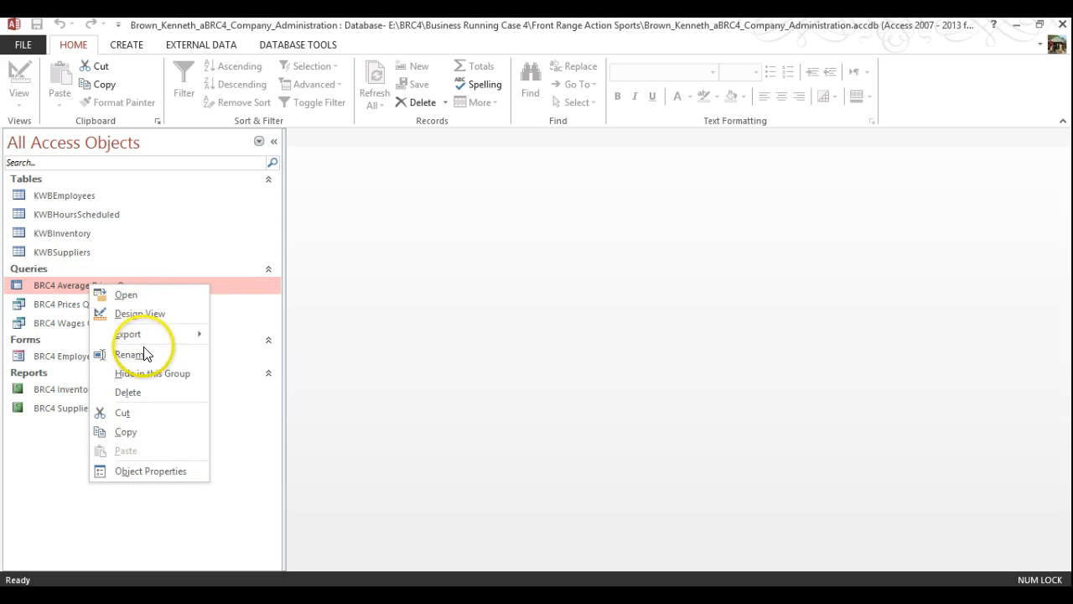
{"action": "left_click", "coordinate": [132, 391]}
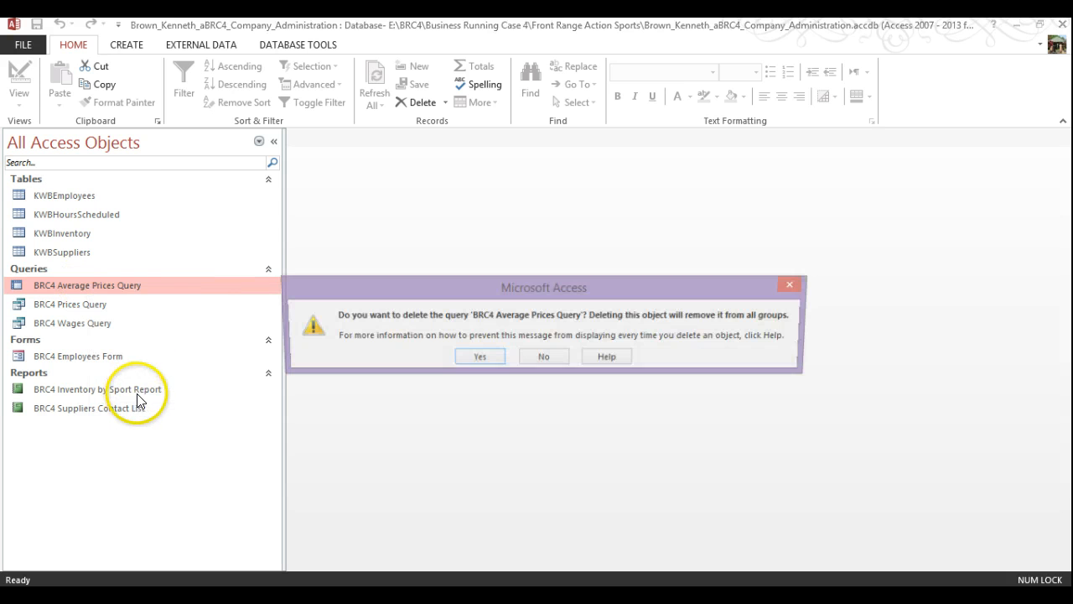
{"action": "left_click", "coordinate": [481, 358]}
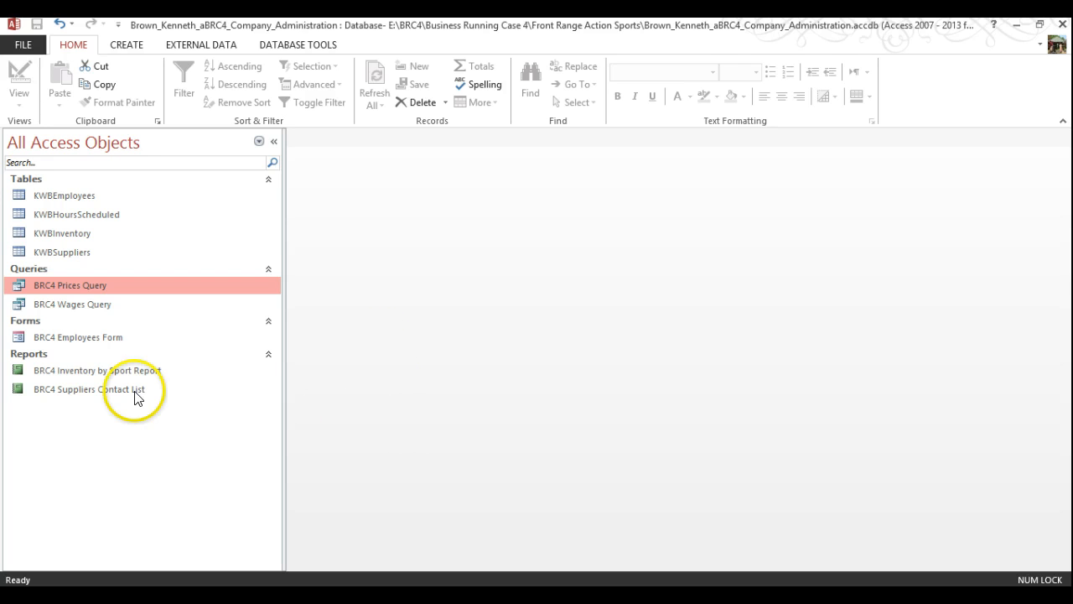
Delete the BRC4 Suppliers Contact List report
{"action": "right_click", "coordinate": [75, 388]}
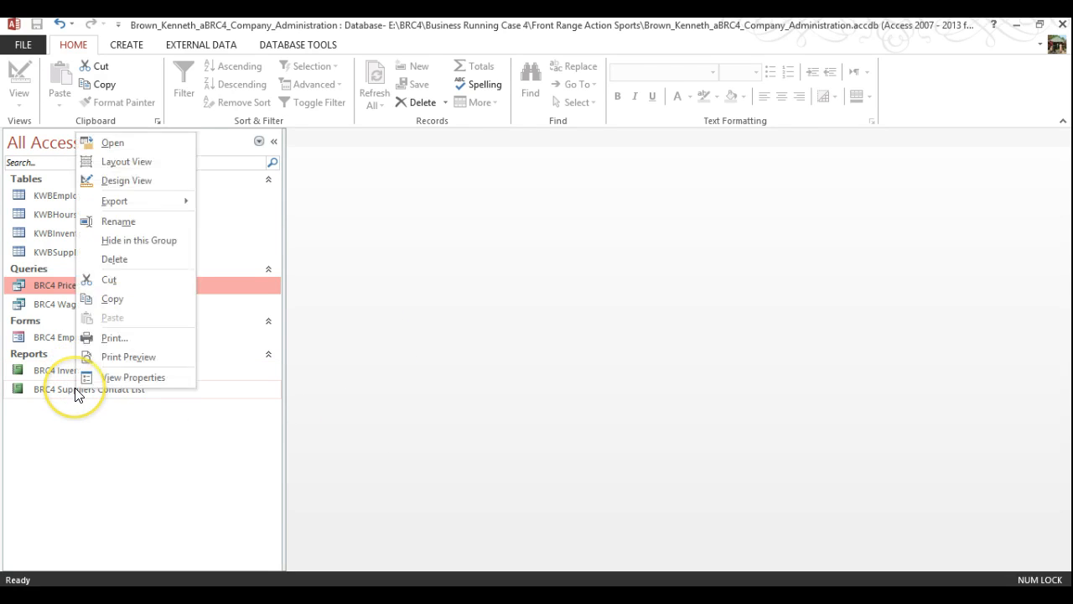
{"action": "left_click", "coordinate": [114, 259]}
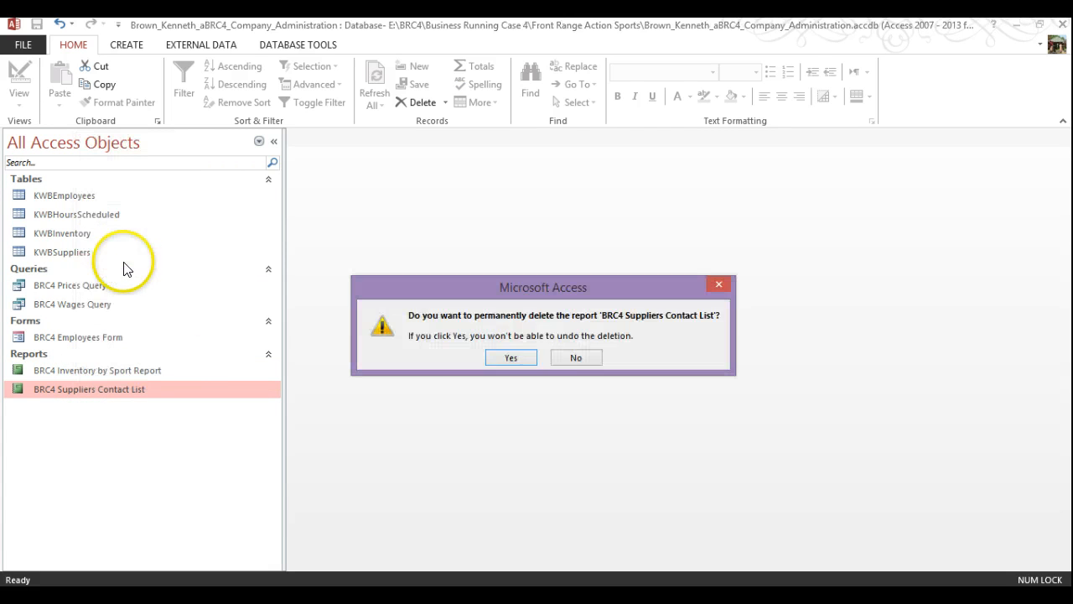
{"action": "left_click", "coordinate": [509, 358]}
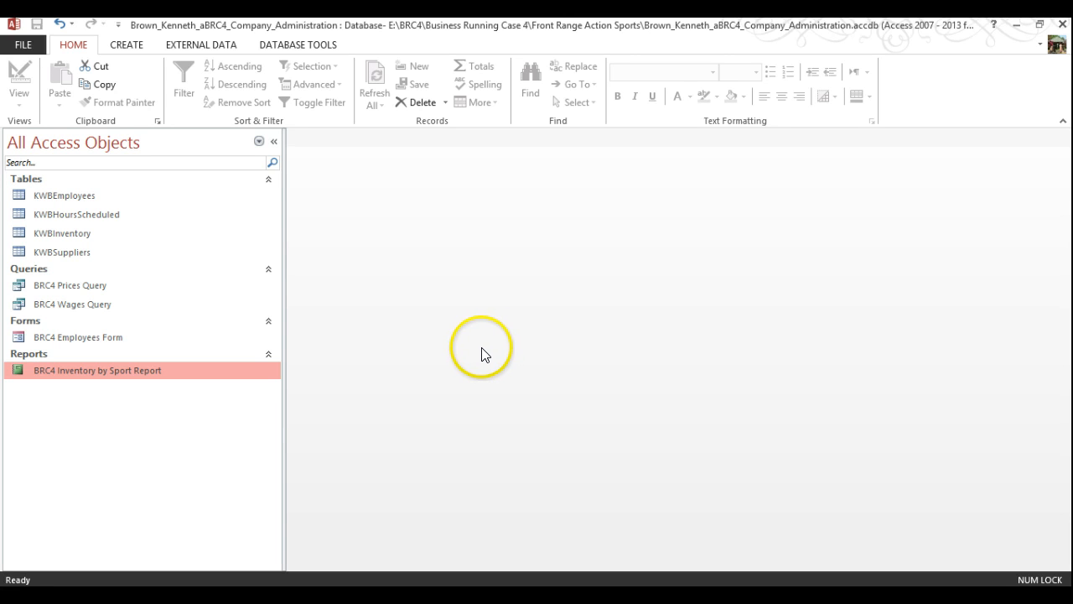
Run the Performance Analyzer on all object types in the database
{"action": "left_click", "coordinate": [272, 145]}
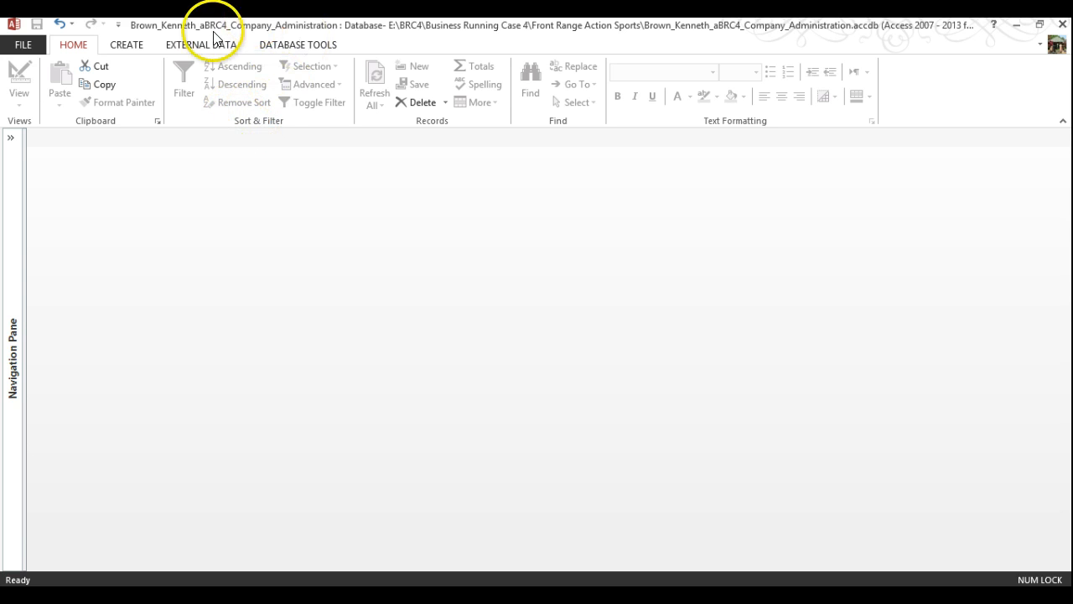
{"action": "left_click", "coordinate": [282, 46]}
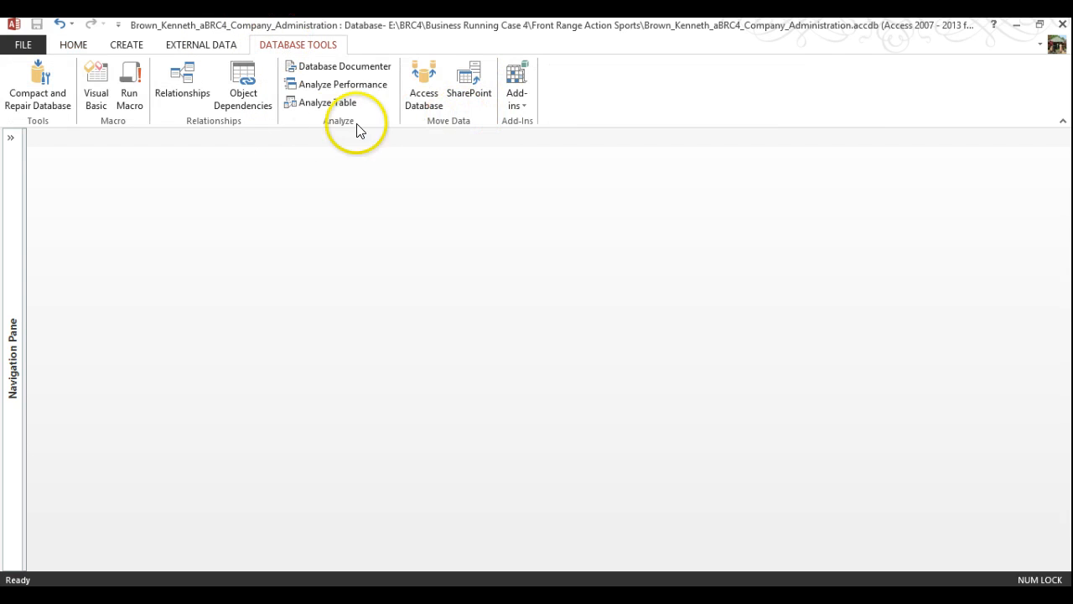
{"action": "left_click", "coordinate": [319, 84]}
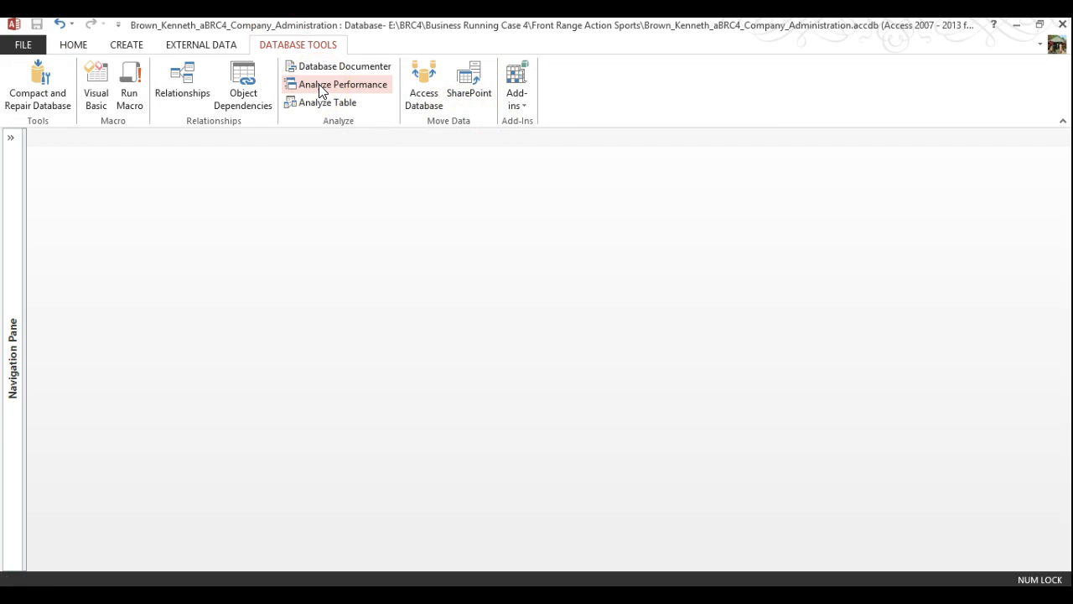
{"action": "left_click", "coordinate": [319, 86]}
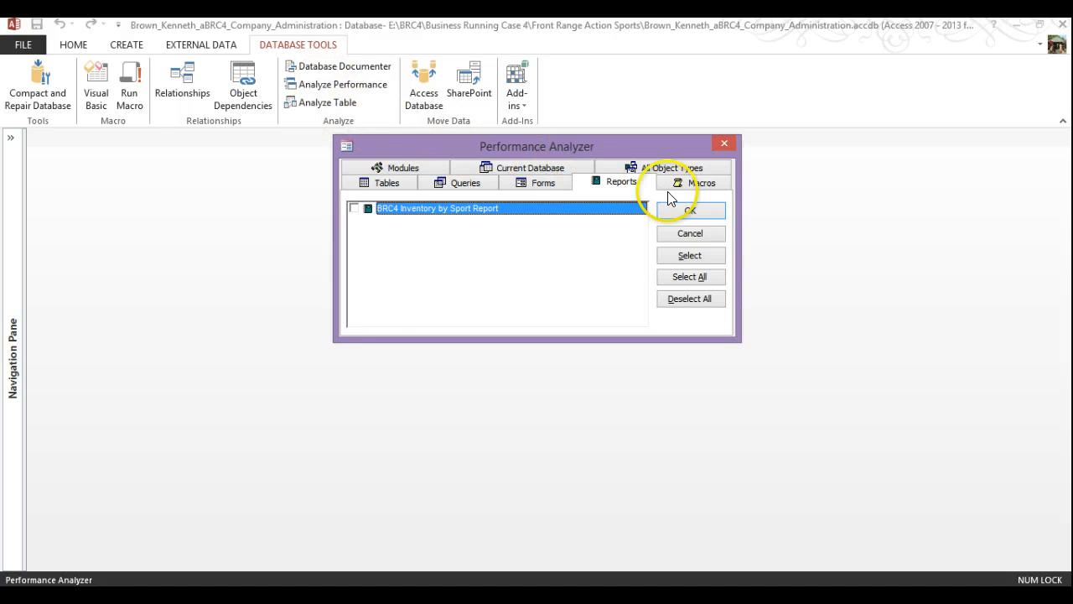
{"action": "left_click", "coordinate": [689, 169]}
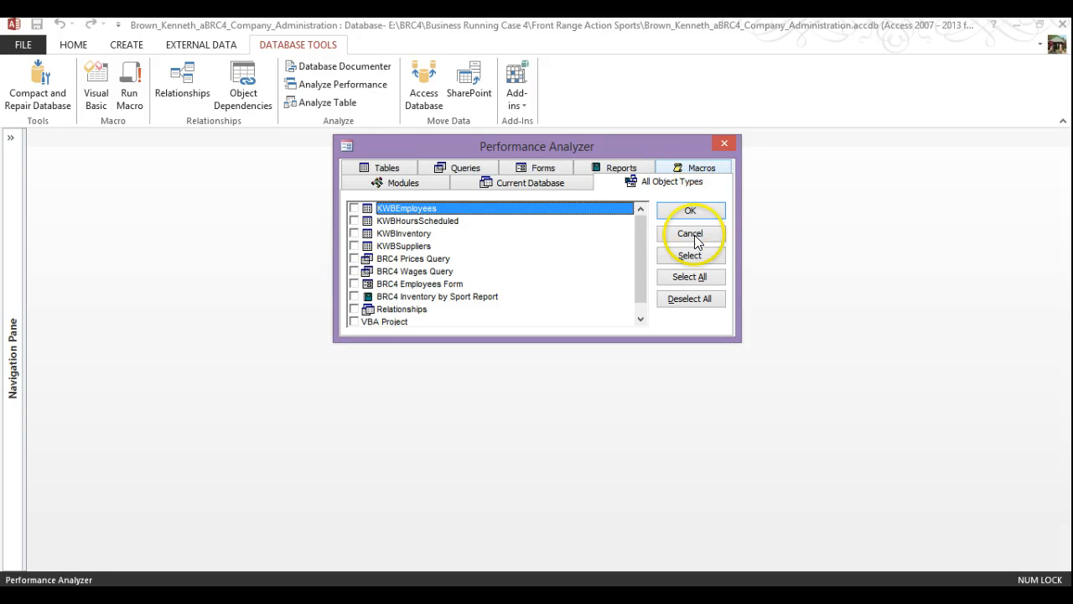
{"action": "left_click", "coordinate": [699, 279]}
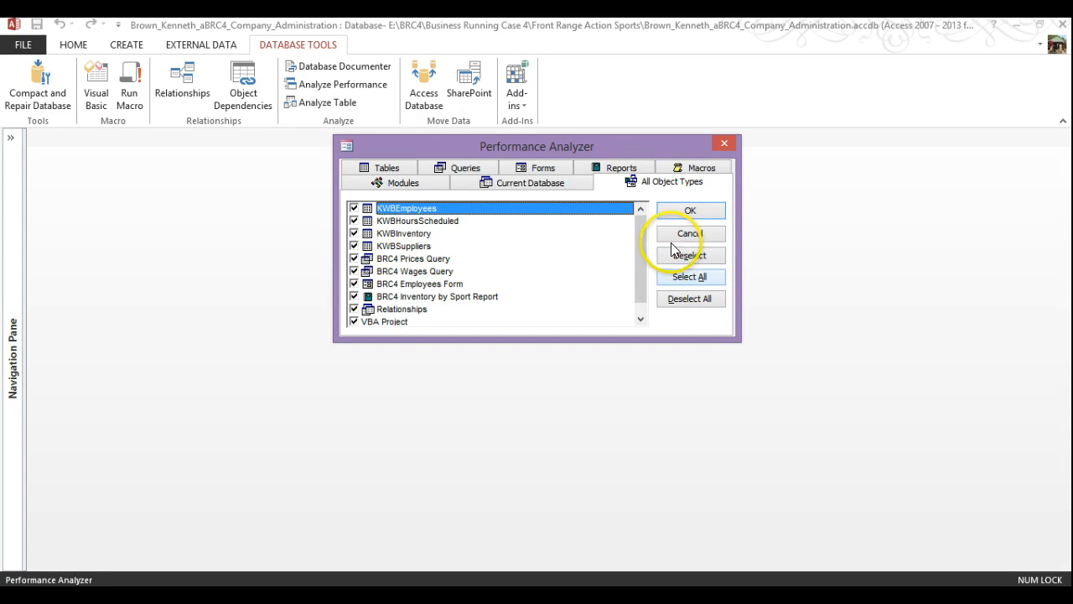
{"action": "left_click", "coordinate": [682, 211]}
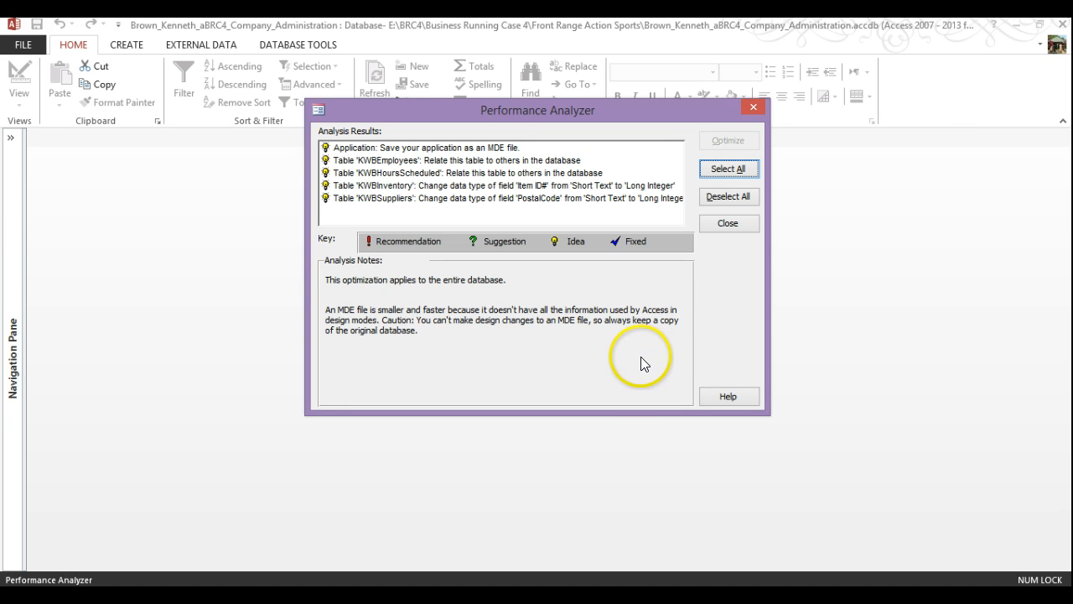
Review the analyzer's suggestions, including the MDE note, then launch Word
{"action": "left_click", "coordinate": [367, 160]}
{"action": "left_click", "coordinate": [359, 197]}
{"action": "left_click", "coordinate": [362, 147]}
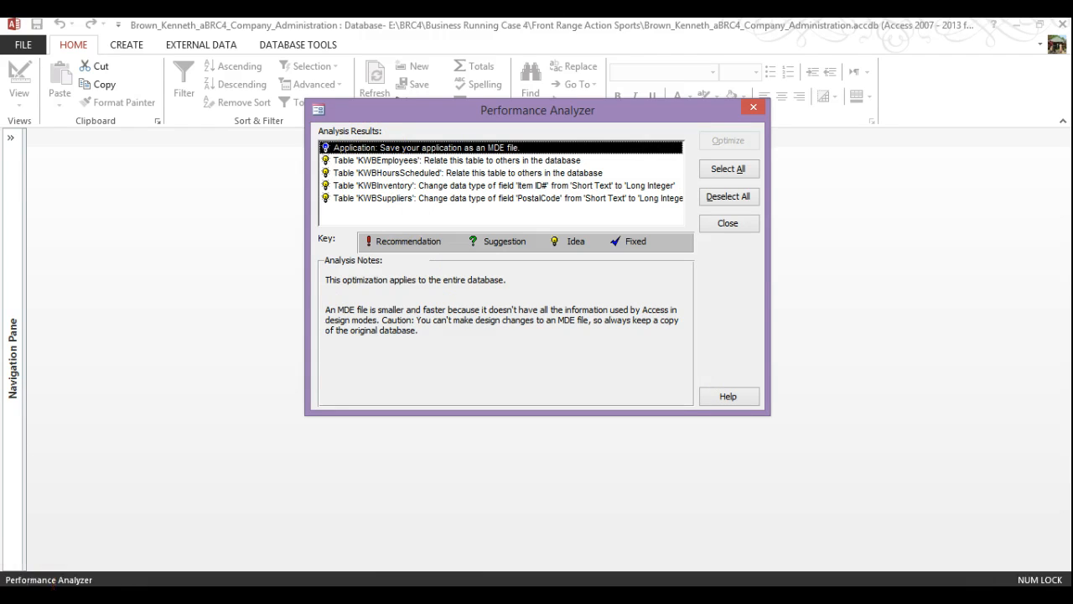
{"action": "left_click", "coordinate": [22, 595]}
{"action": "left_click", "coordinate": [105, 420]}
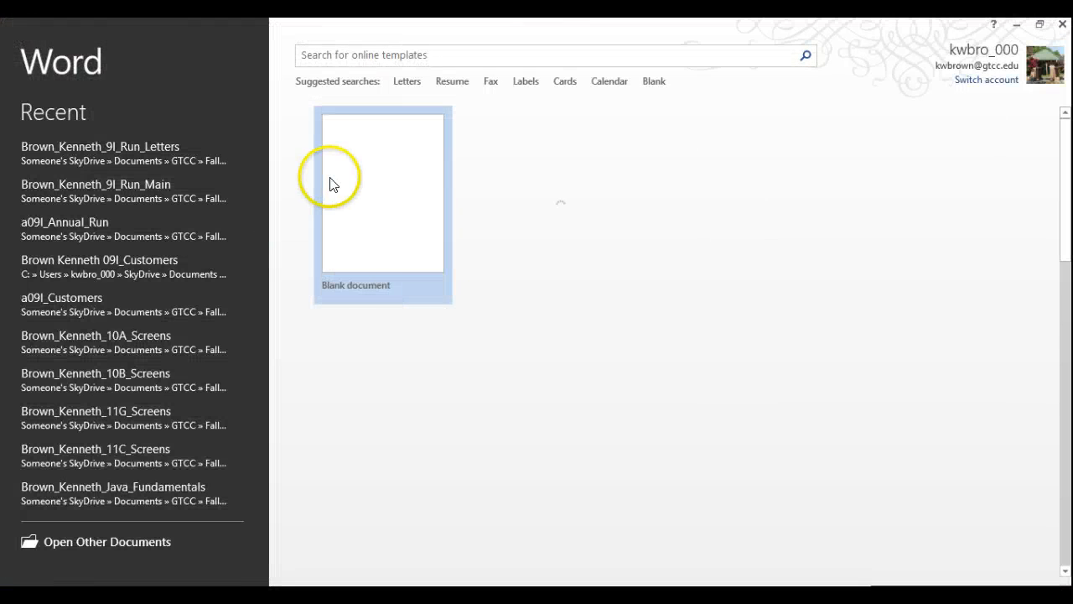
Create a blank document and enter the student's name in the header, correcting its spelling
{"action": "left_click", "coordinate": [330, 184]}
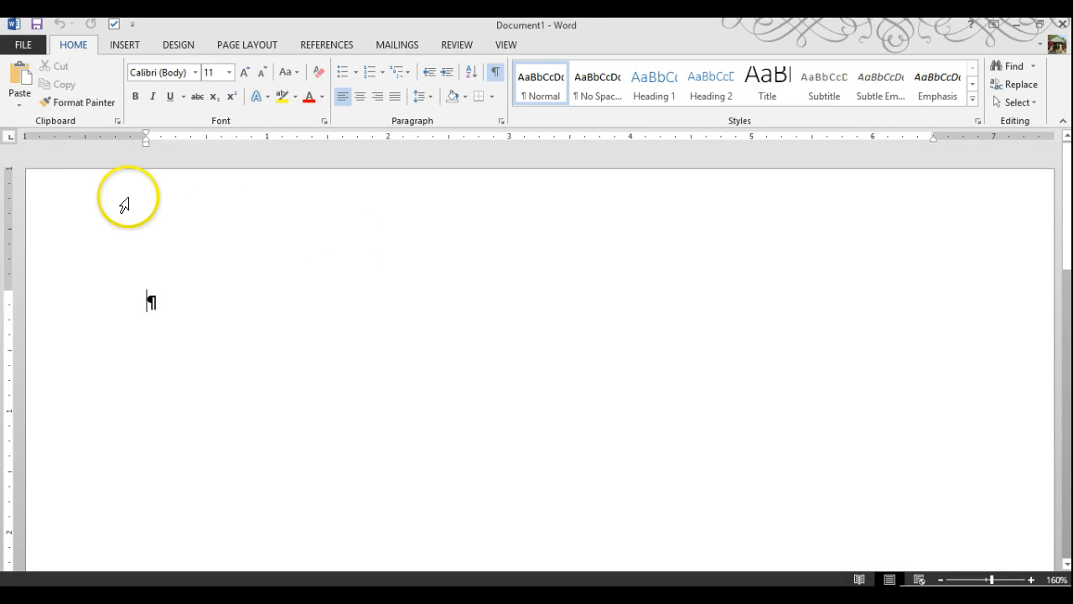
{"action": "double_click", "coordinate": [124, 205]}
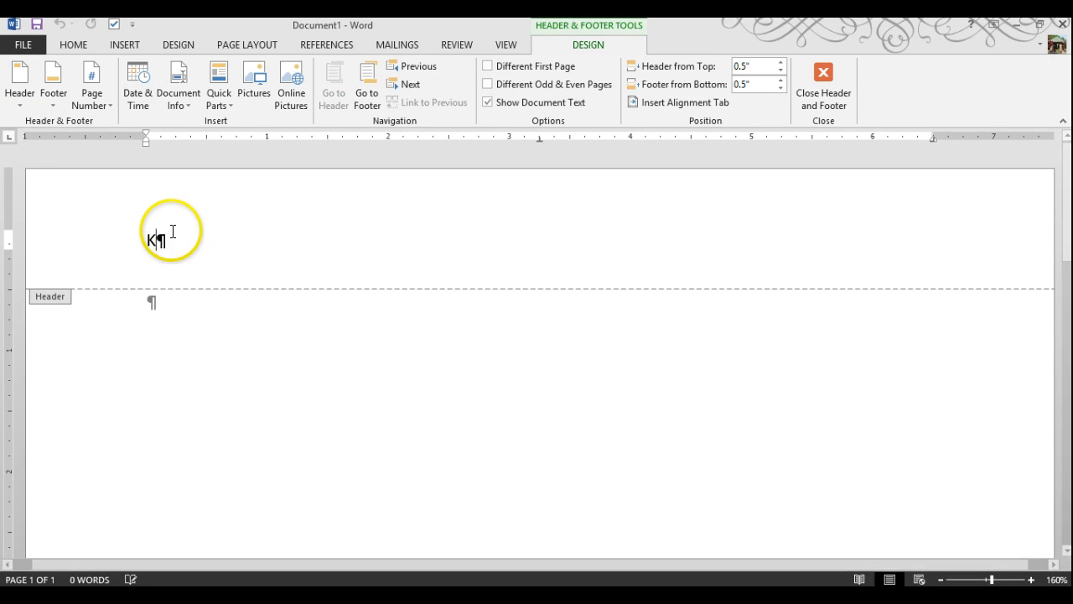
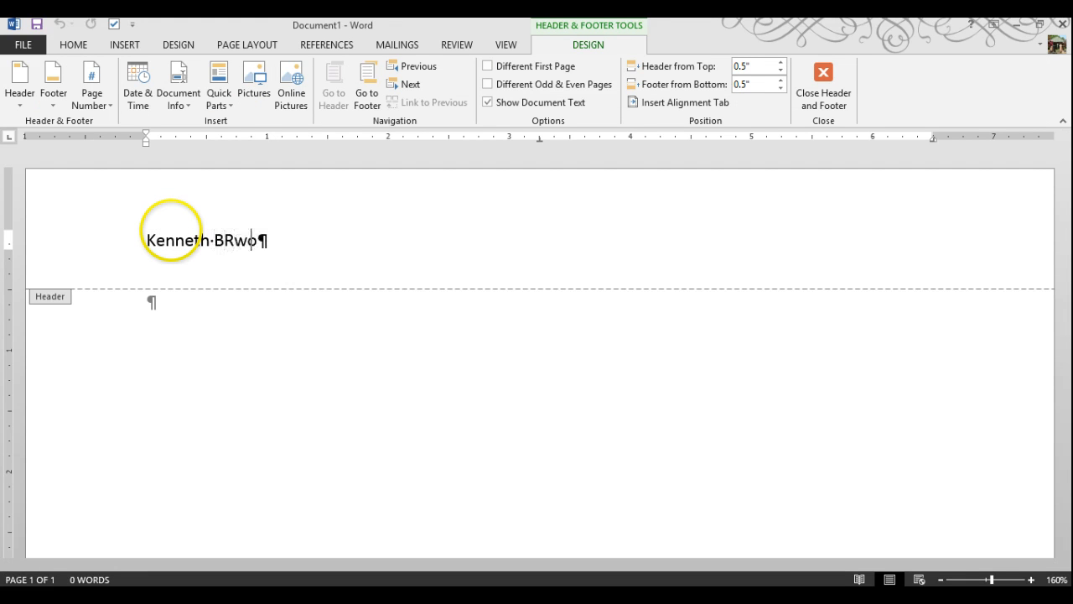
{"action": "key", "text": "Return"}
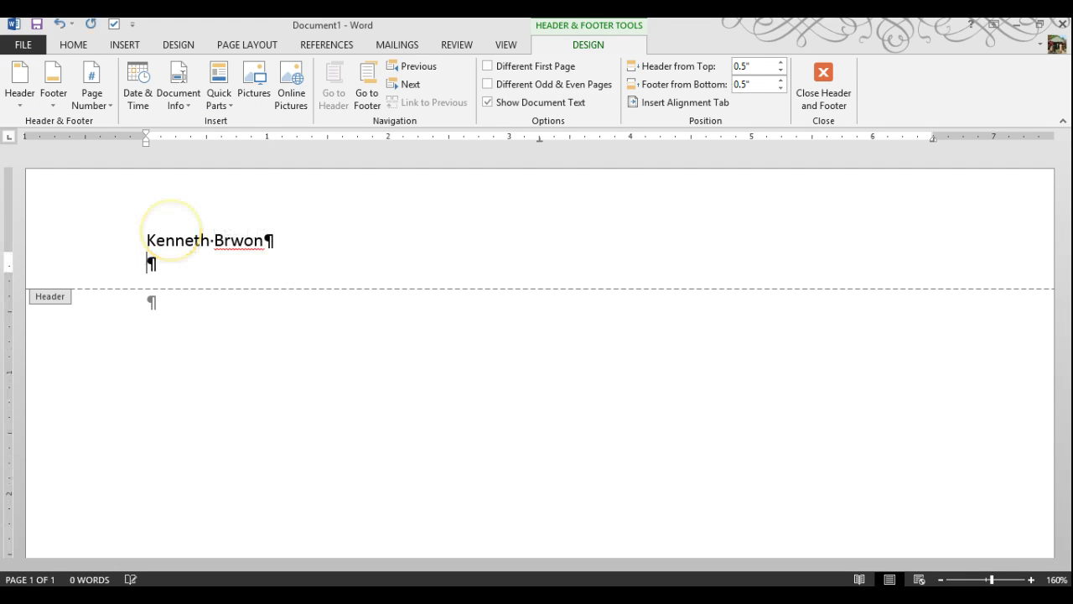
{"action": "left_click", "coordinate": [240, 242]}
{"action": "right_click", "coordinate": [240, 243]}
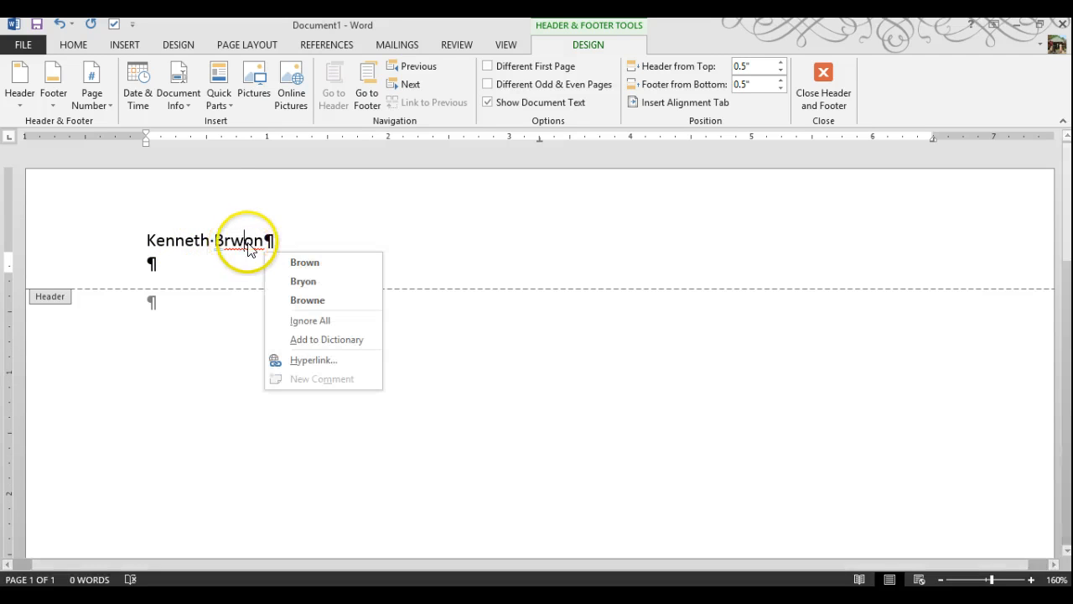
{"action": "left_click", "coordinate": [300, 262]}
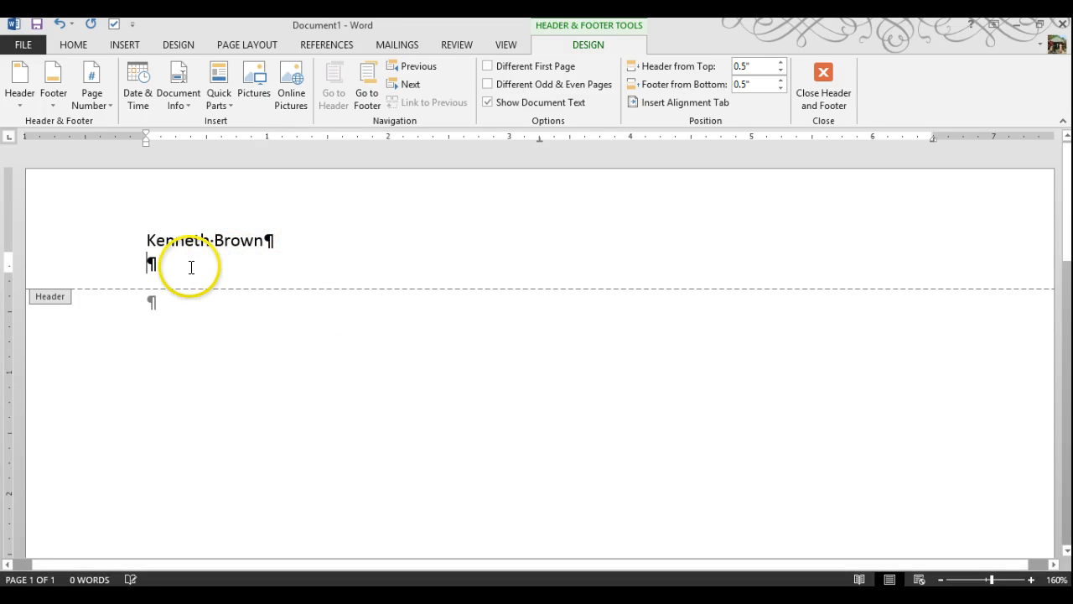
Add the DBA 110 FJT02 course and instructor line to the header
{"action": "type", "text": "DBA 100"}
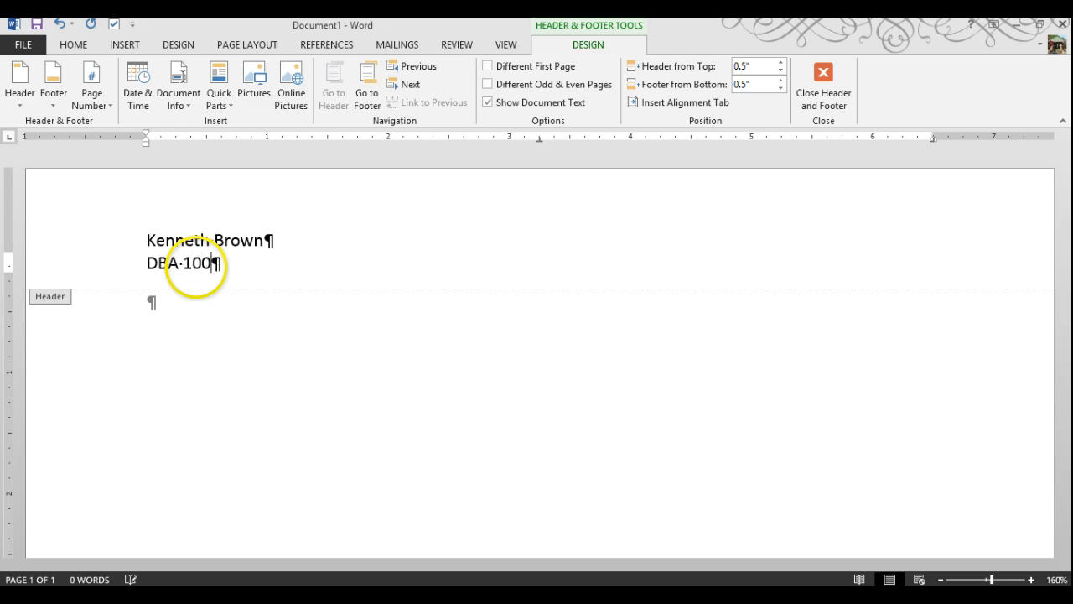
{"action": "key", "text": "BackSpace"}
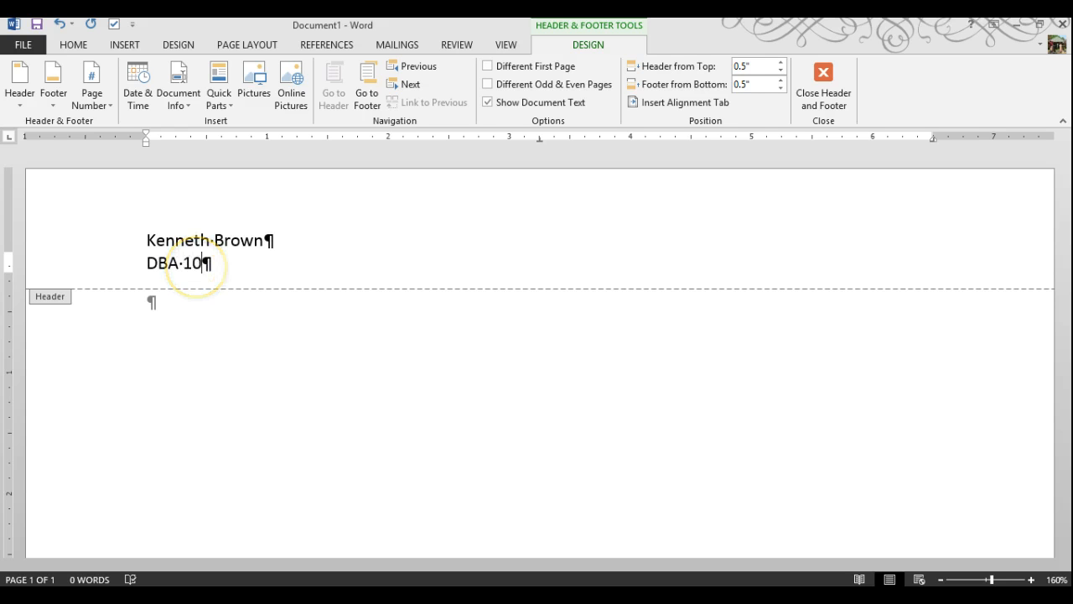
{"action": "key", "text": "BackSpace"}
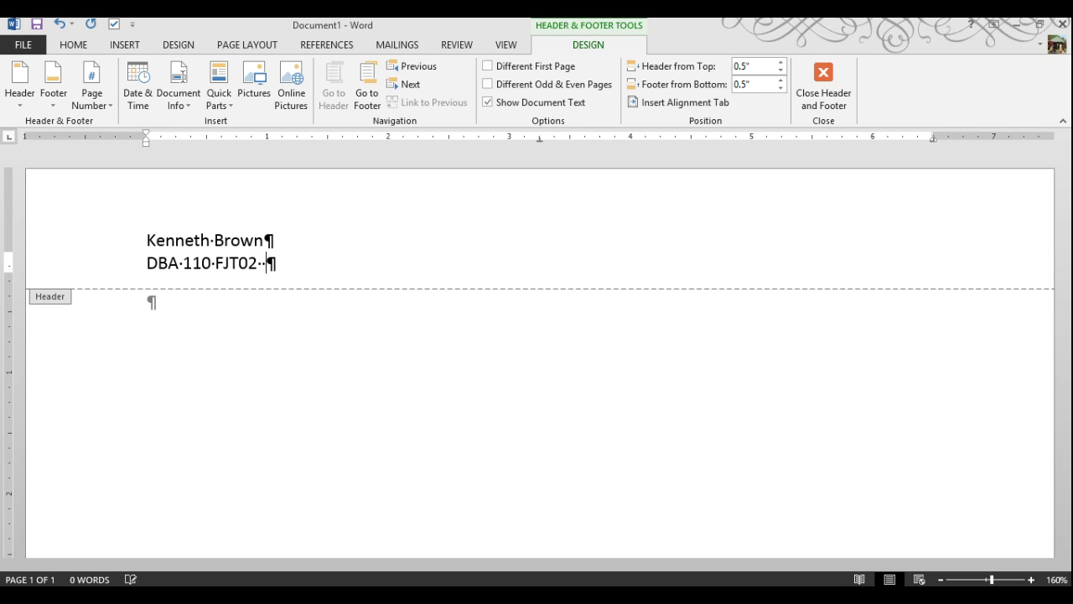
{"action": "type", "text": "r Udo"}
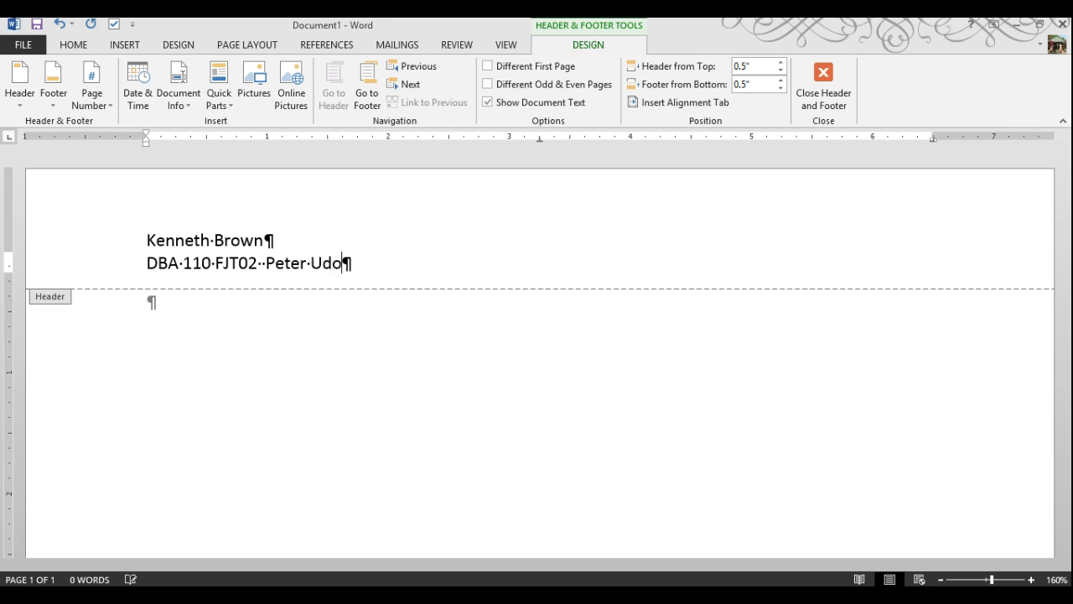
{"action": "key", "text": "Return"}
Type the third header line, Forth Business Running Case (Chapters 10-11), fixing typos
{"action": "type", "text": "Chap"}
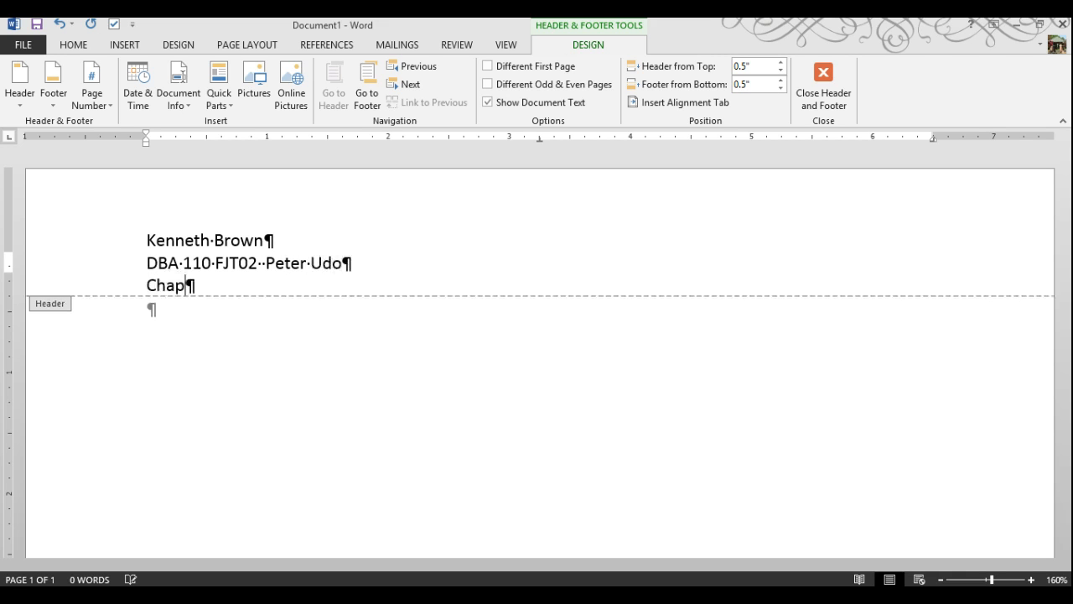
{"action": "type", "text": "ter"}
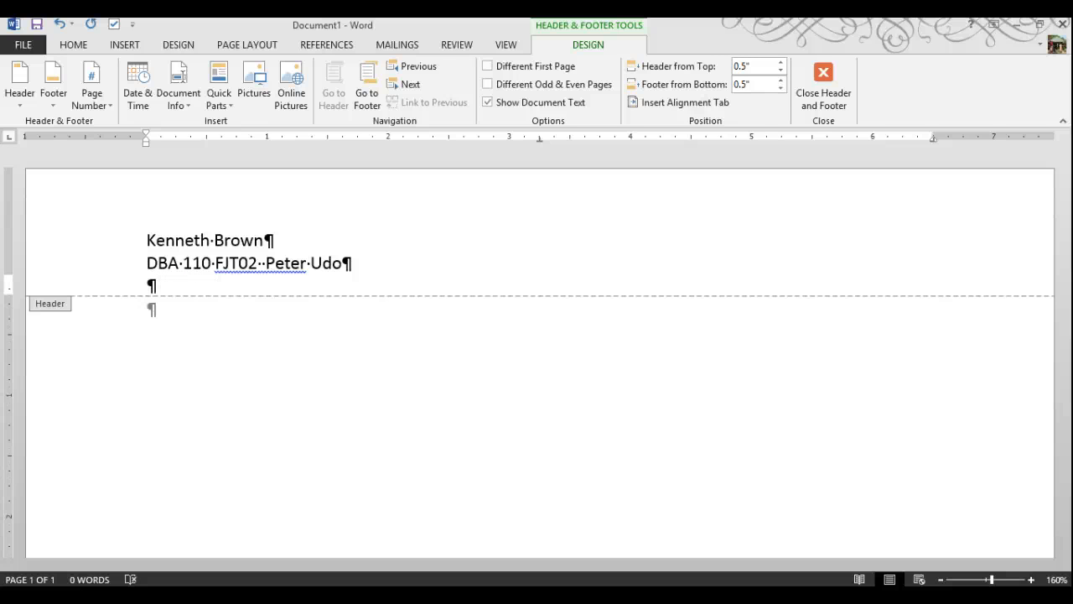
{"action": "type", "text": "Fouth"}
{"action": "key", "text": "BackSpace"}
{"action": "type", "text": "rth"}
{"action": "key", "text": "BackSpace"}
{"action": "type", "text": "th Busines"}
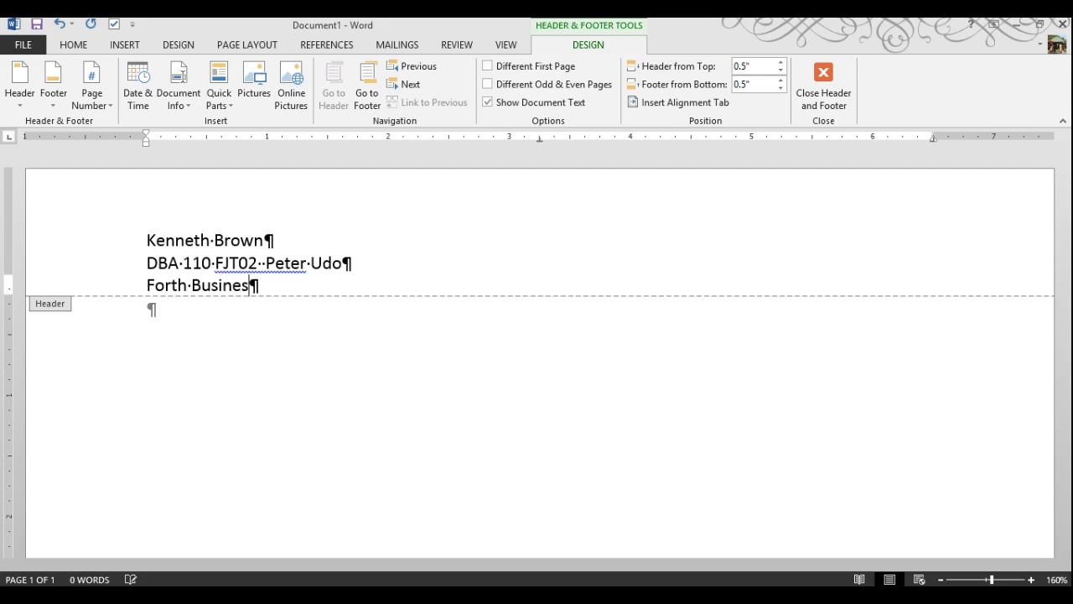
{"action": "type", "text": "s Running"}
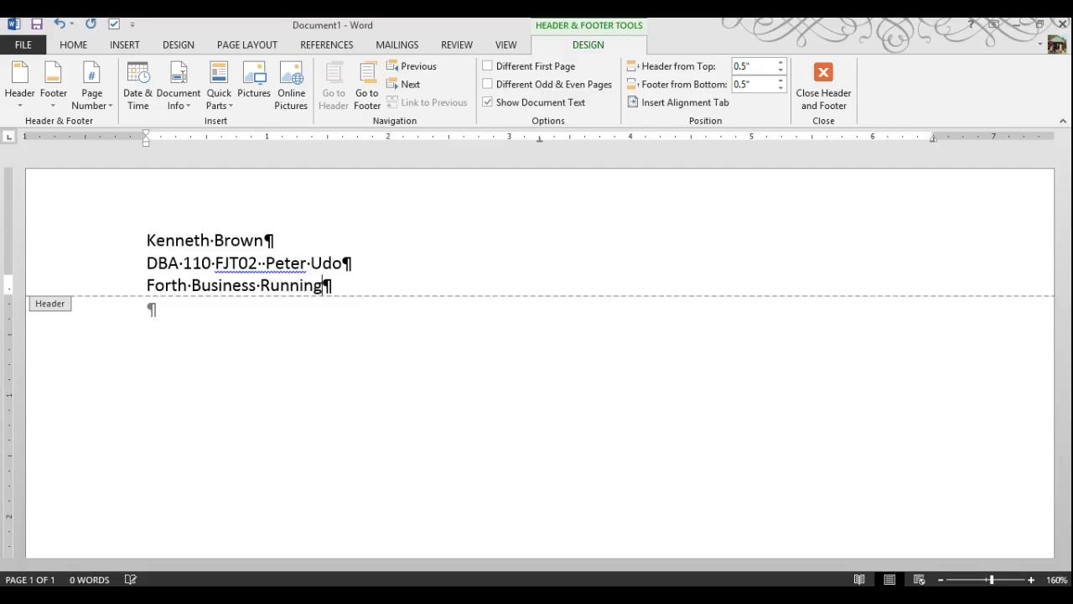
{"action": "type", "text": " case (ch"}
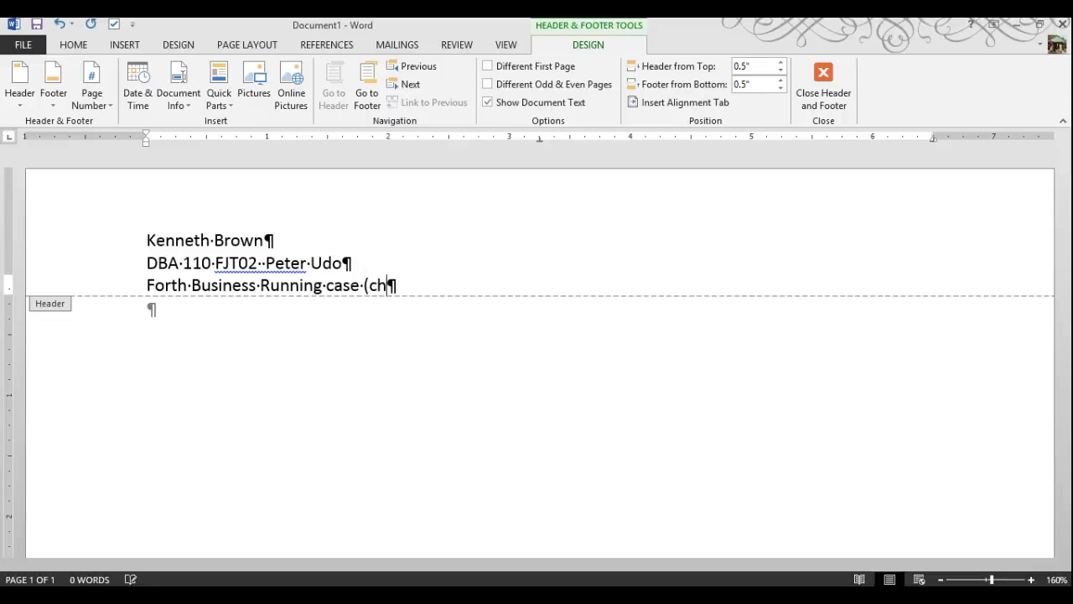
{"action": "type", "text": "apter"}
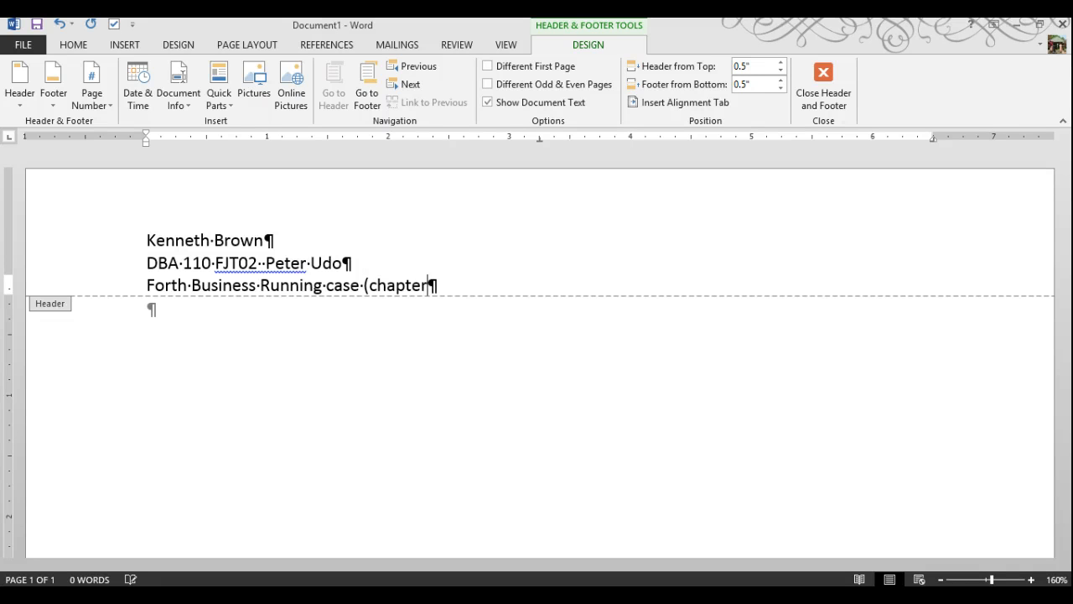
{"action": "type", "text": "ds"}
{"action": "key", "text": "BackSpace"}
{"action": "type", "text": "s 10-11"}
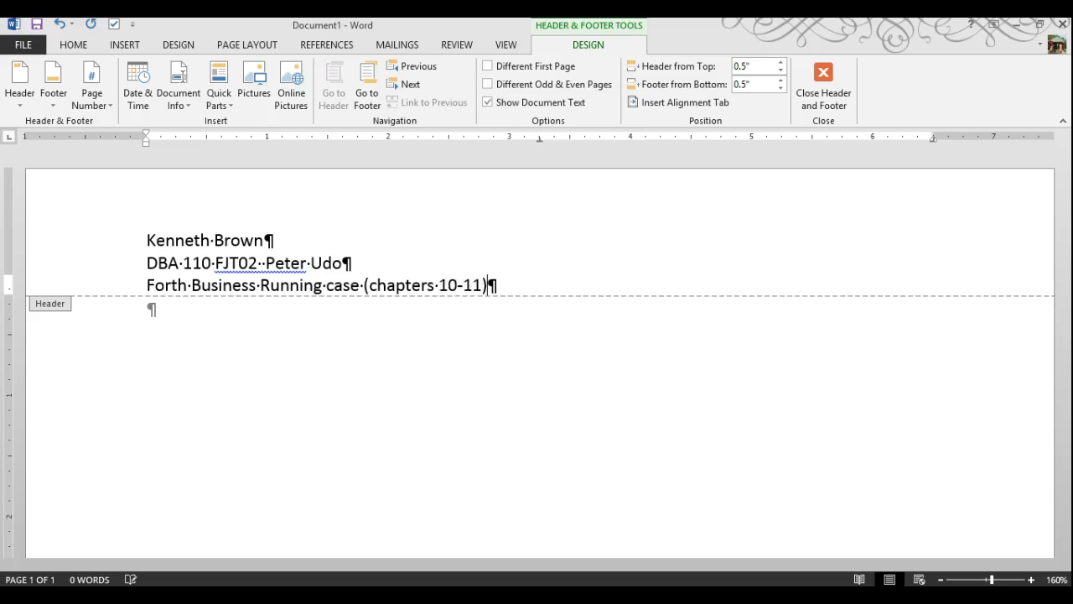
Capitalize 'Case' and 'Chapters' in the title line and exit the header
{"action": "left_click", "coordinate": [8, 578]}
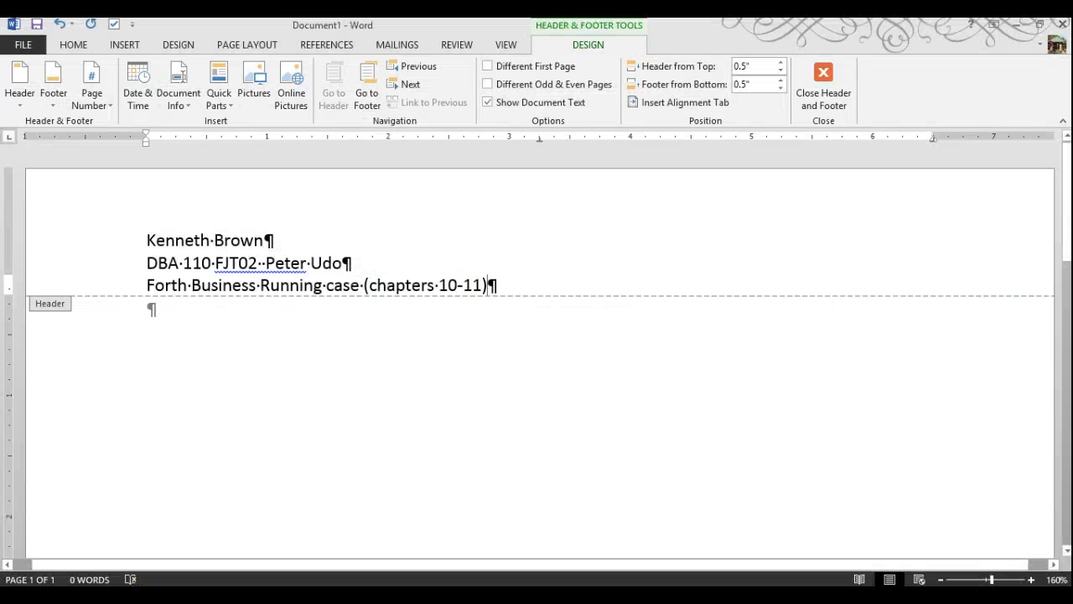
{"action": "left_click", "coordinate": [335, 289]}
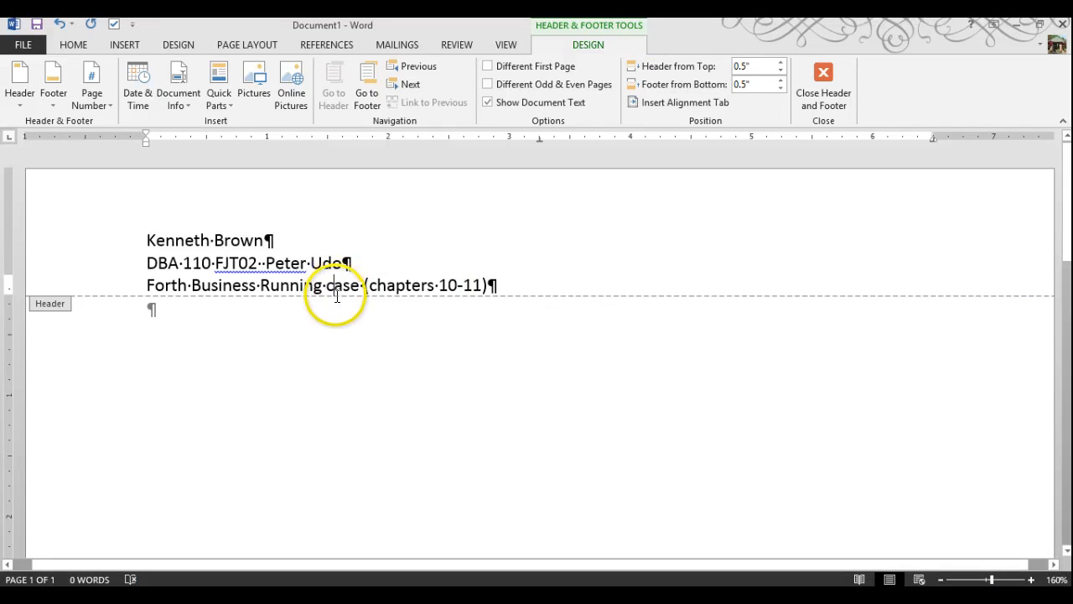
{"action": "key", "text": "Delete"}
{"action": "type", "text": "C"}
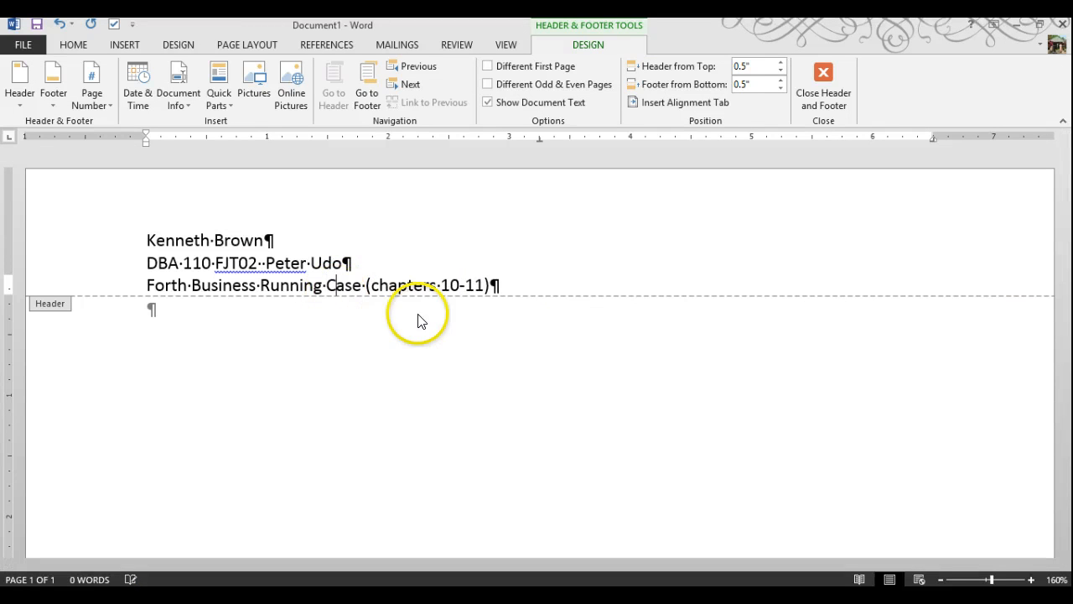
{"action": "left_click", "coordinate": [380, 287]}
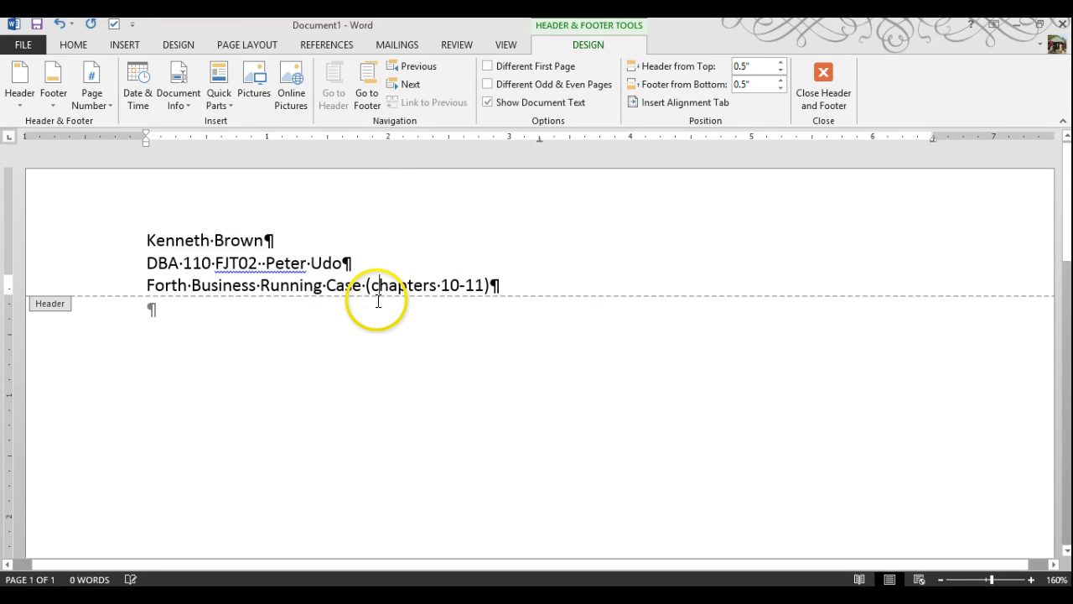
{"action": "key", "text": "BackSpace"}
{"action": "type", "text": "C"}
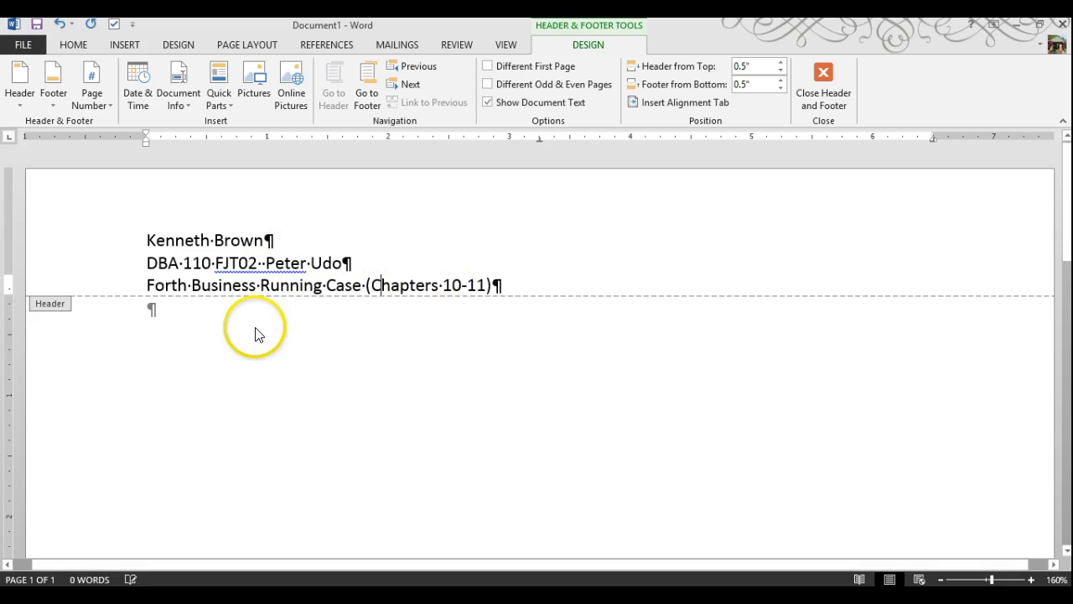
{"action": "double_click", "coordinate": [200, 317]}
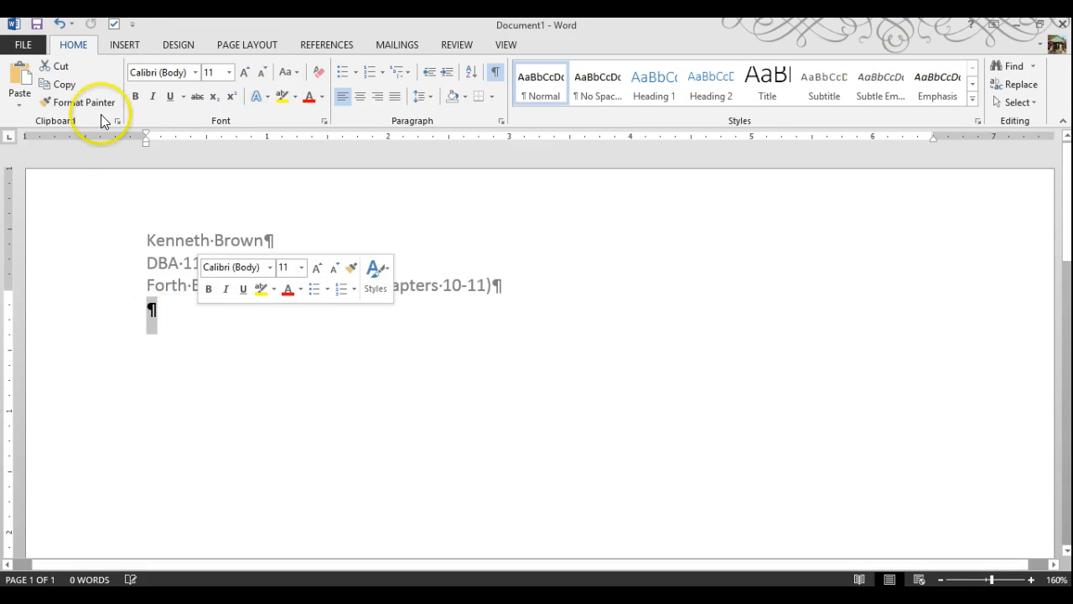
Add one empty paragraph below the title lines, undoing stray extra paragraphs
{"action": "left_click", "coordinate": [127, 46]}
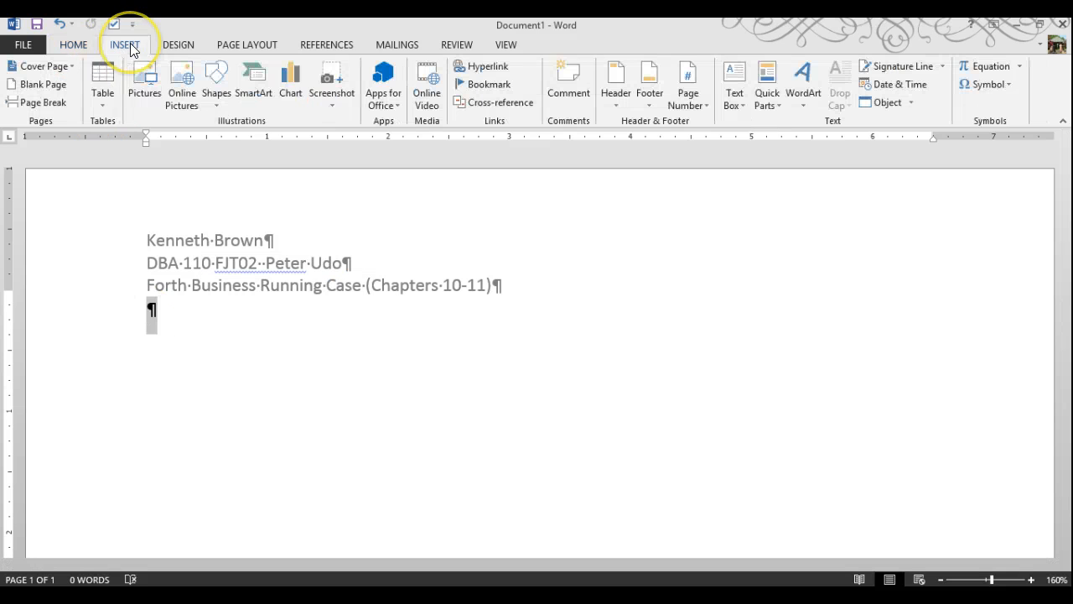
{"action": "left_click", "coordinate": [99, 107]}
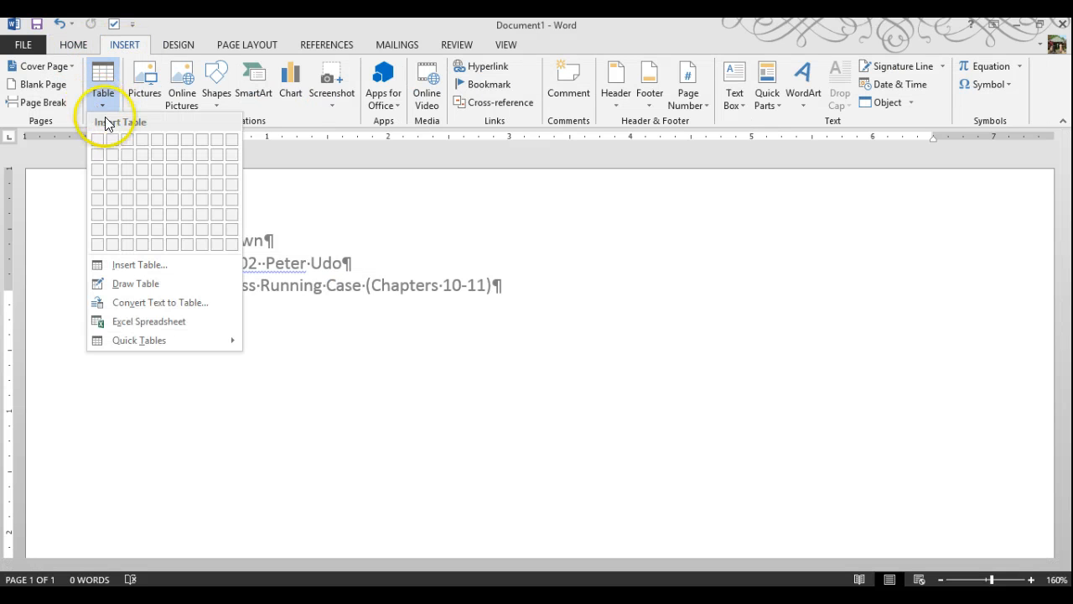
{"action": "left_click", "coordinate": [143, 144]}
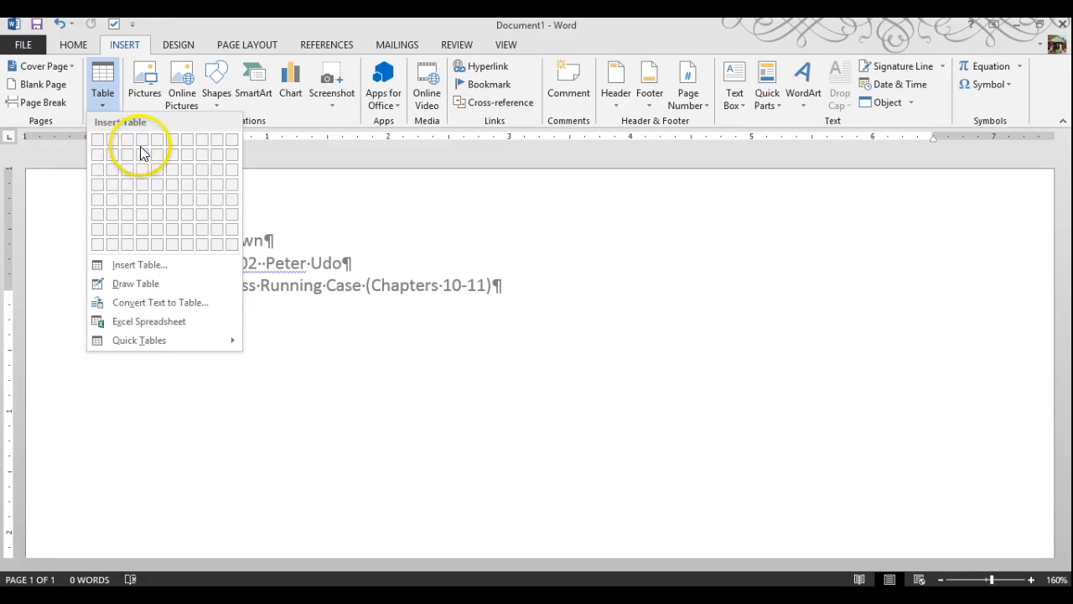
{"action": "left_click", "coordinate": [374, 360]}
{"action": "left_click", "coordinate": [149, 317]}
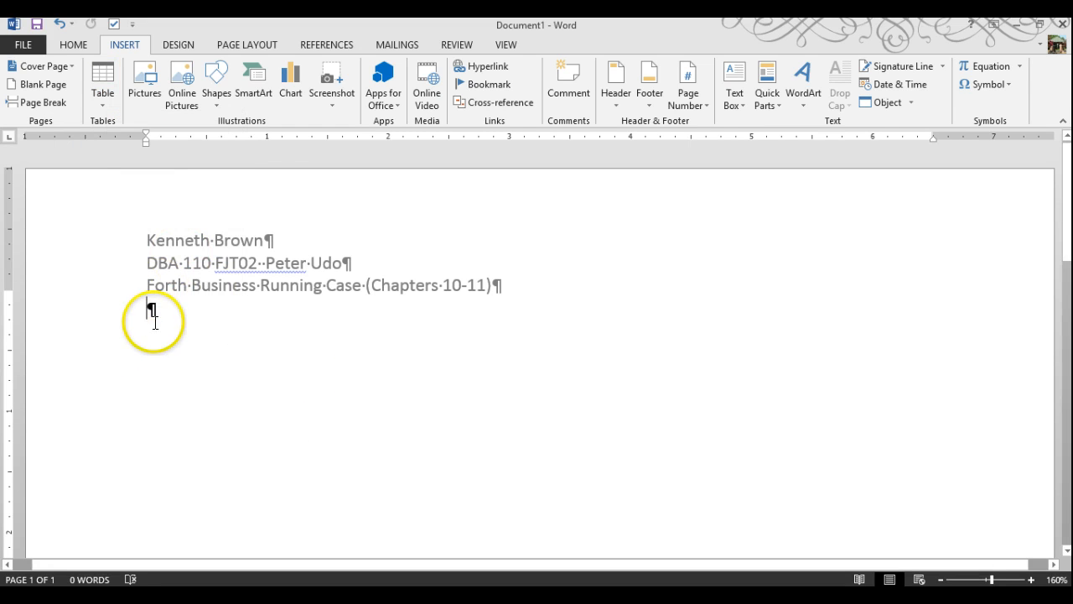
{"action": "double_click", "coordinate": [270, 385]}
{"action": "key", "text": "ctrl+z"}
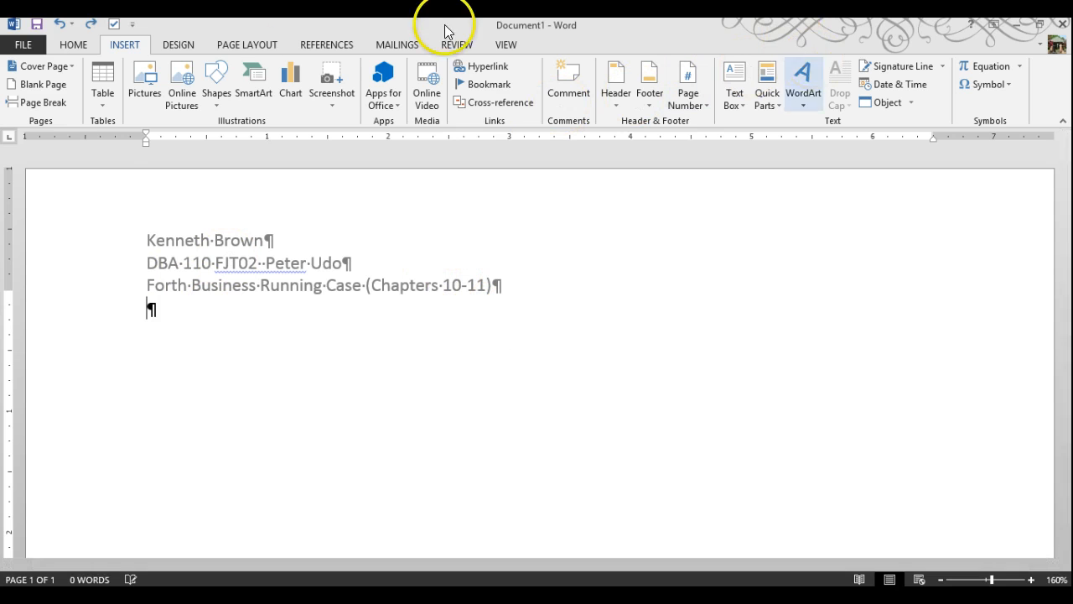
{"action": "key", "text": "Return"}
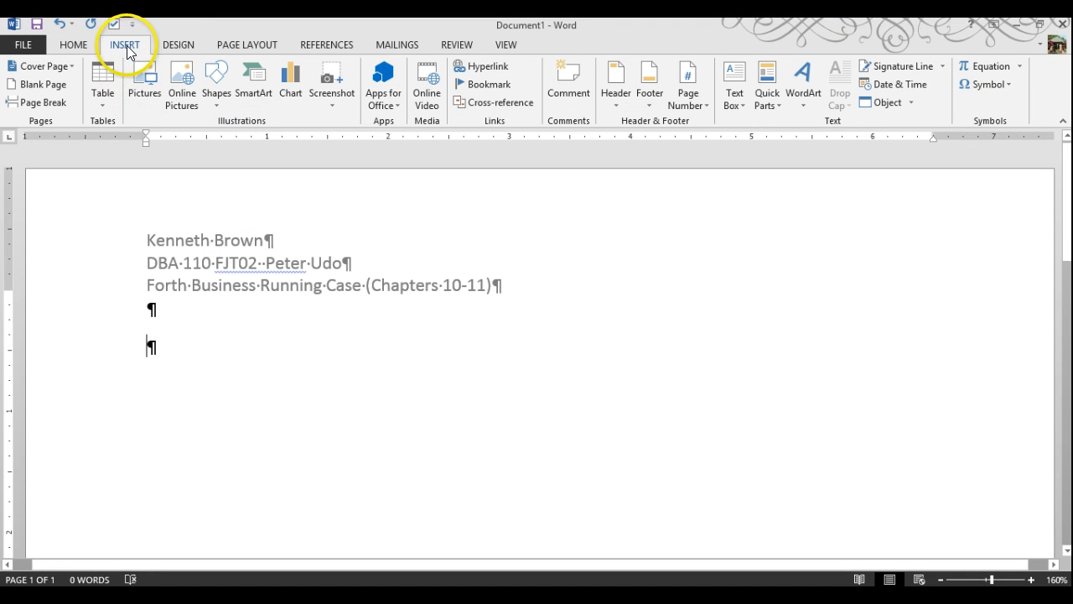
Collapse the ribbon and bring up the Insert Screenshot options
{"action": "double_click", "coordinate": [124, 46]}
{"action": "left_click", "coordinate": [137, 48]}
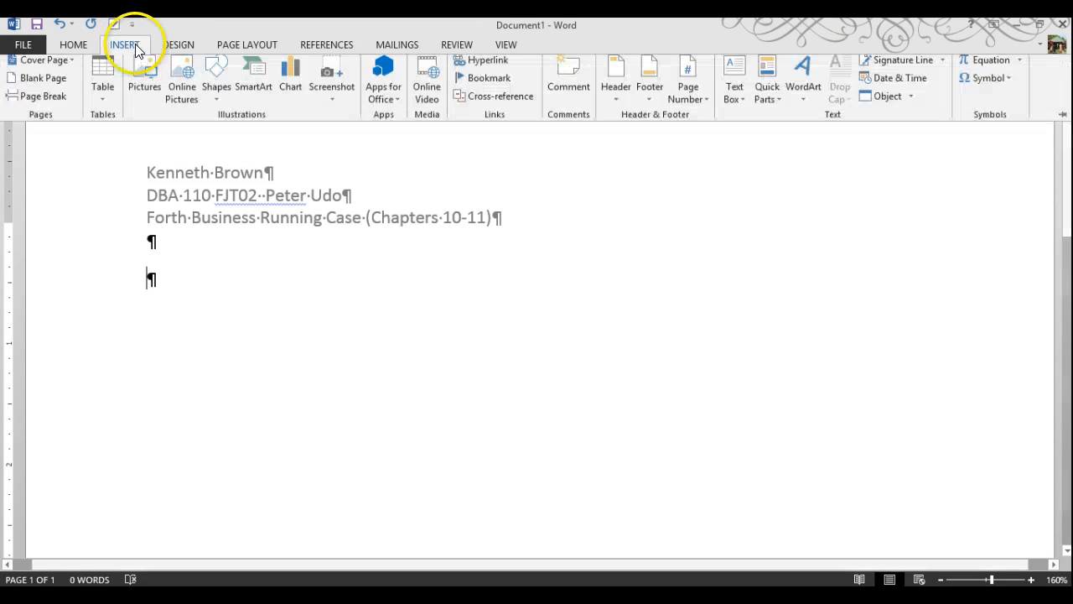
{"action": "left_click", "coordinate": [339, 99]}
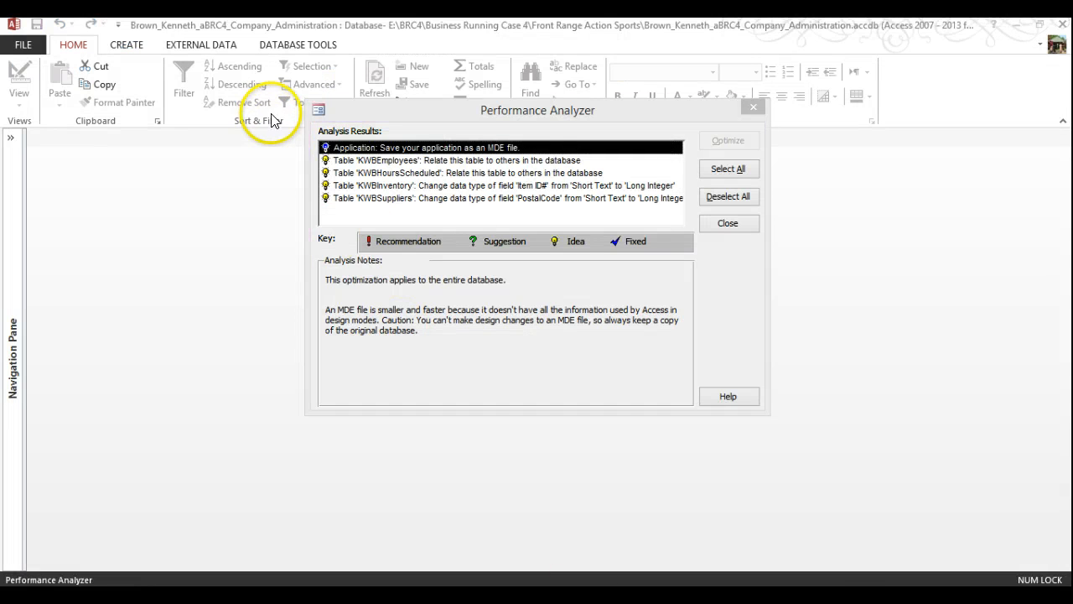
Insert a screenshot of Access's Performance Analyzer window below the Word title lines
{"action": "left_click", "coordinate": [365, 134]}
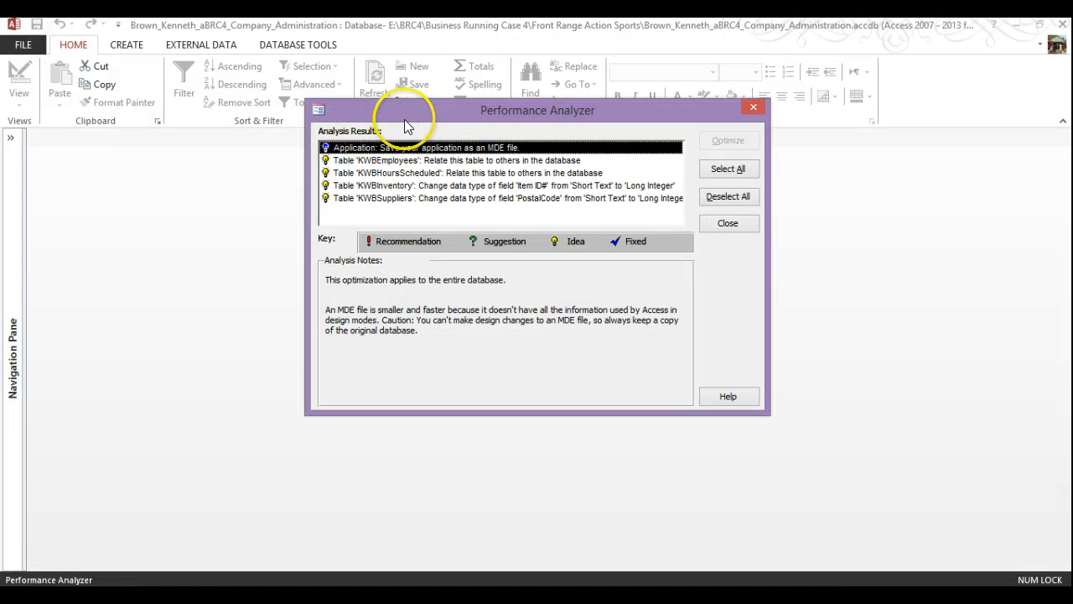
{"action": "key", "text": "alt+Tab"}
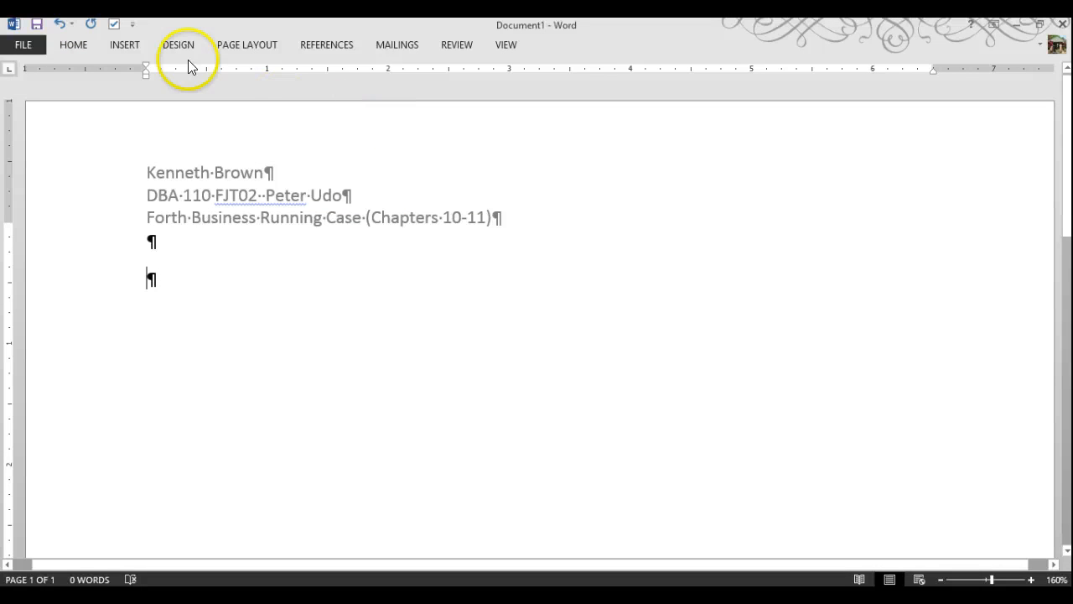
{"action": "left_click", "coordinate": [132, 51]}
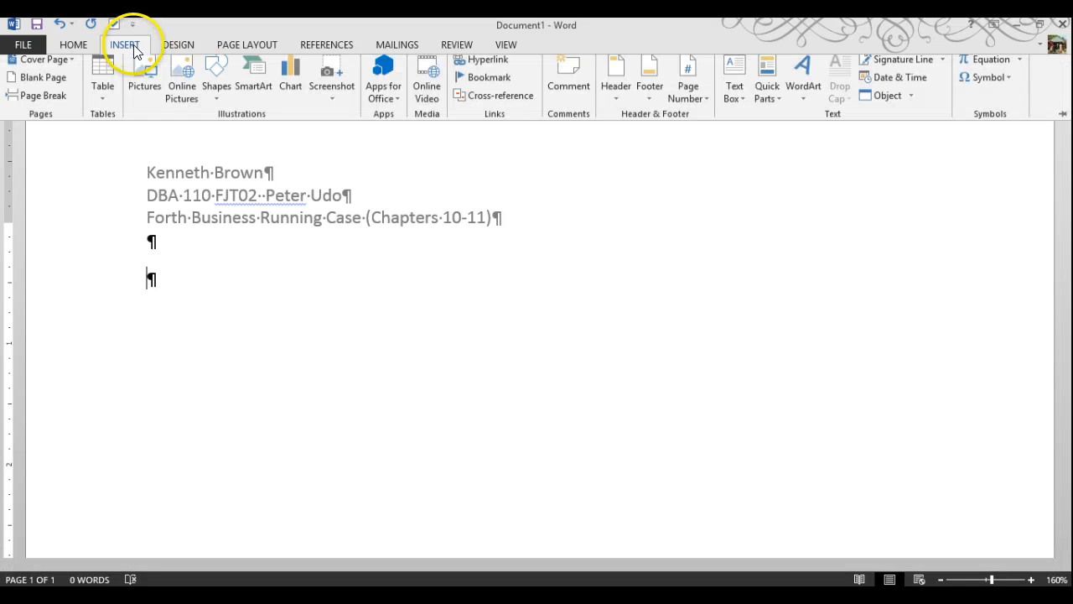
{"action": "left_click", "coordinate": [337, 102]}
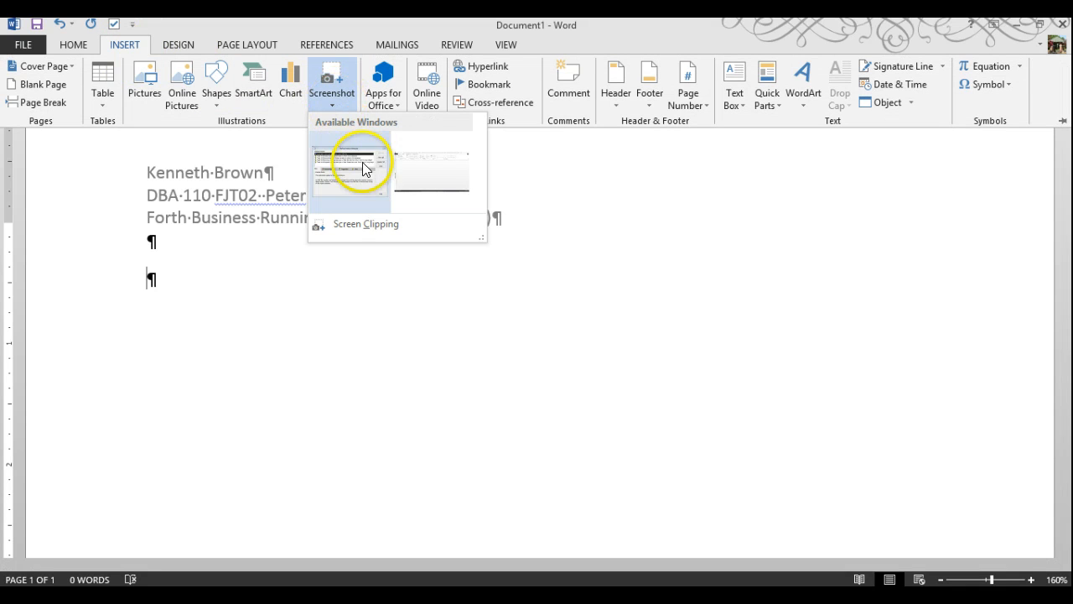
{"action": "left_click", "coordinate": [353, 177]}
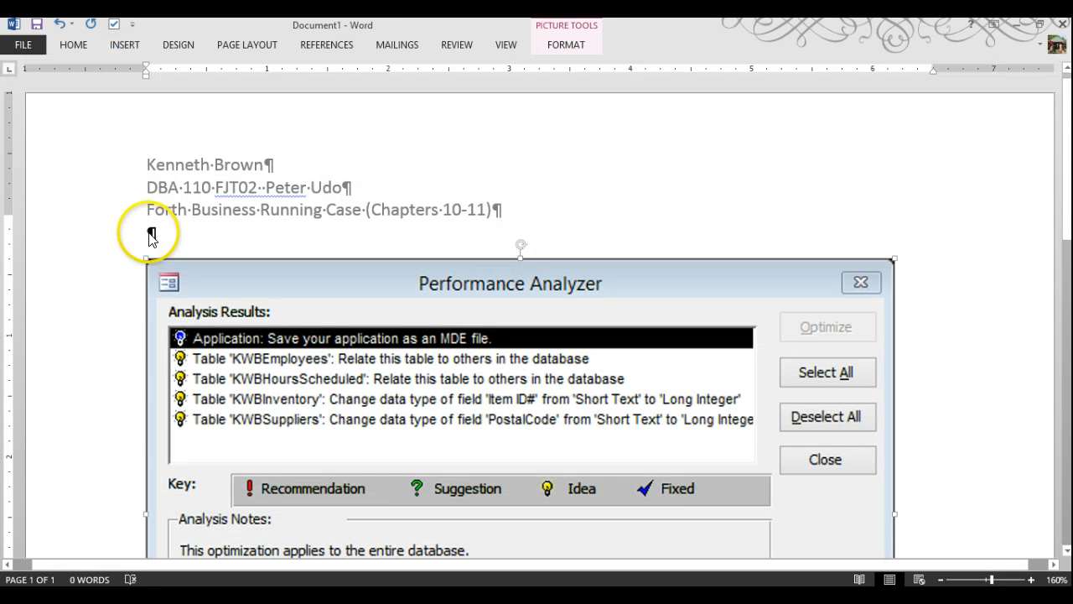
{"action": "left_click", "coordinate": [151, 234]}
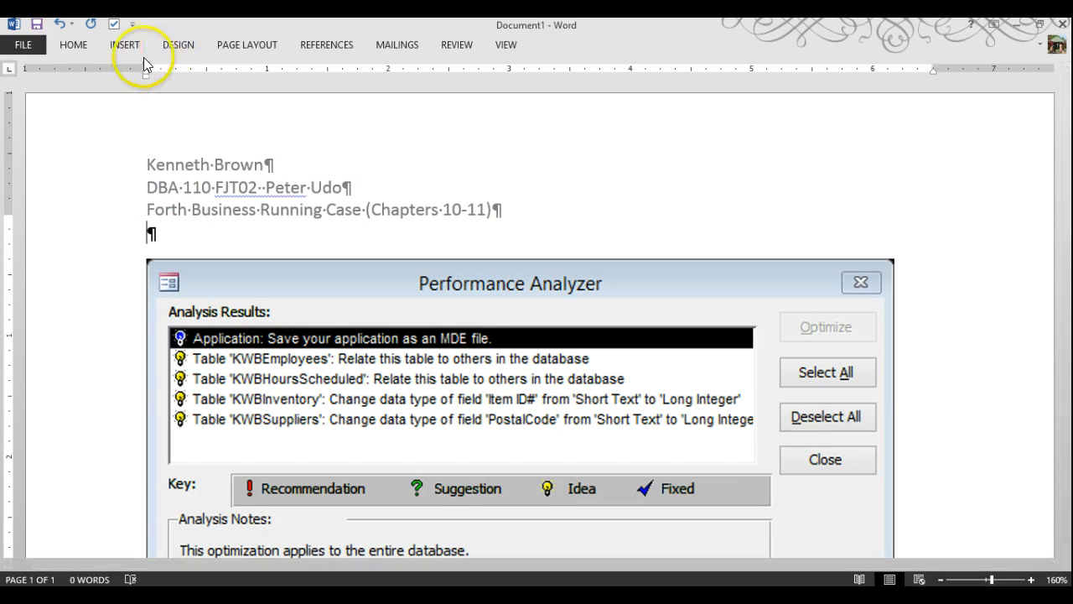
Insert a 4x1 table and fill it with Project, BRC4, Step, 6
{"action": "left_click", "coordinate": [123, 46]}
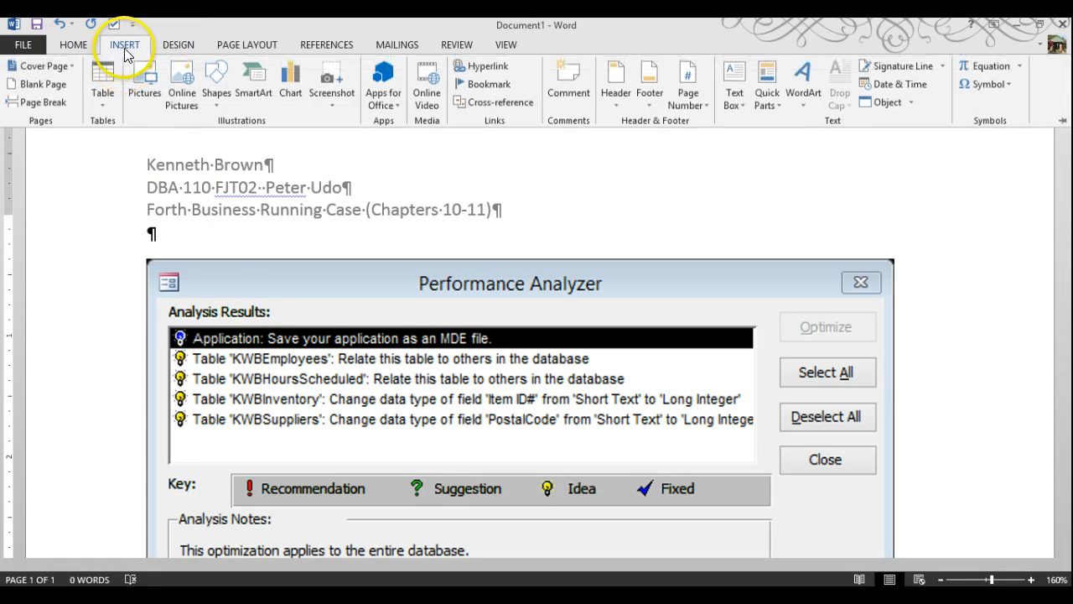
{"action": "left_click", "coordinate": [98, 98]}
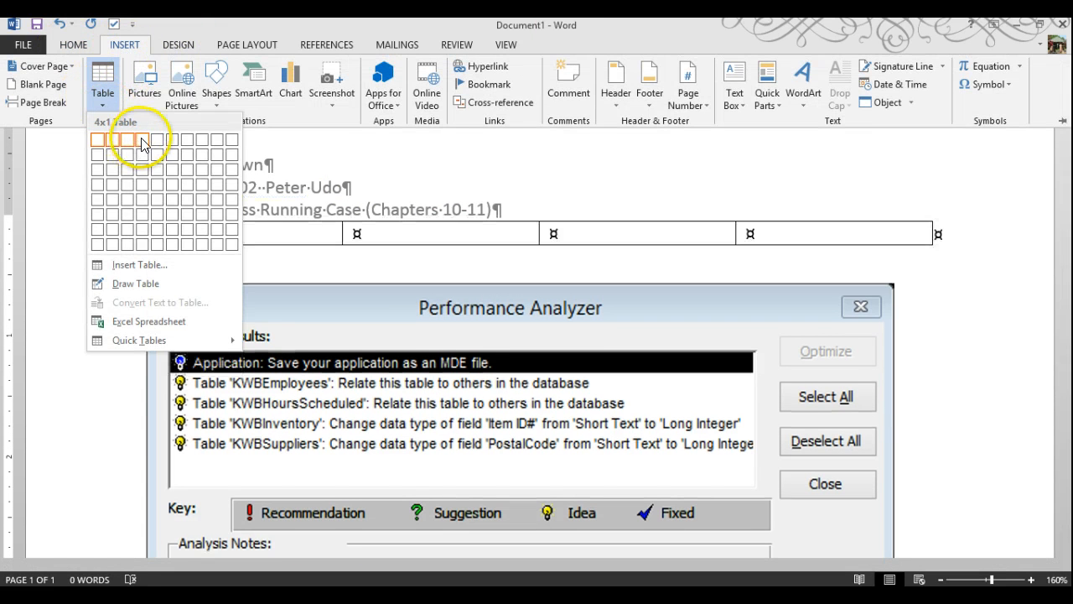
{"action": "left_click", "coordinate": [141, 141]}
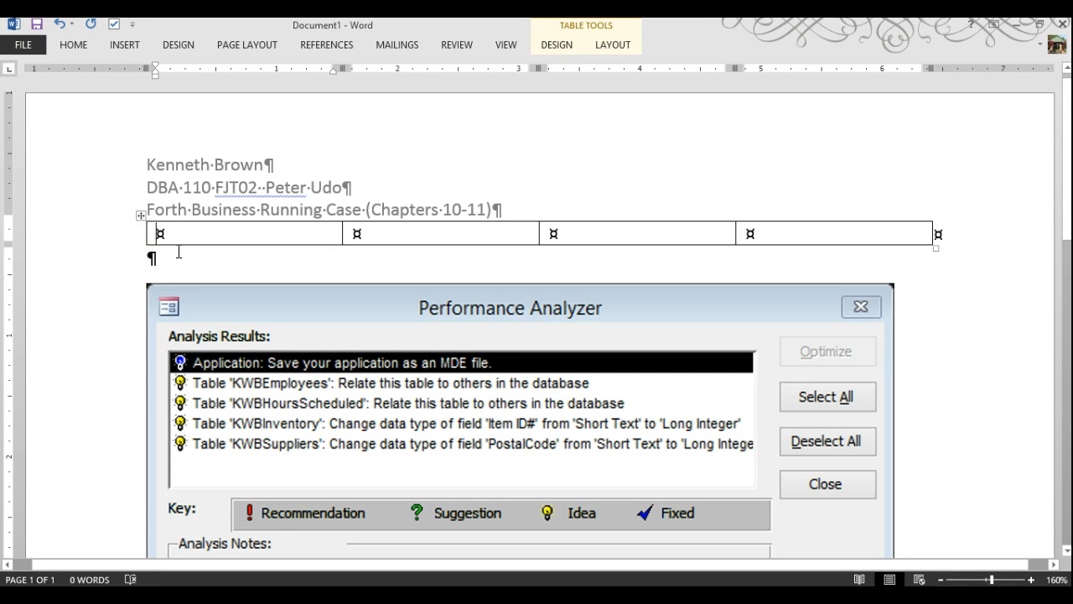
{"action": "type", "text": "P"}
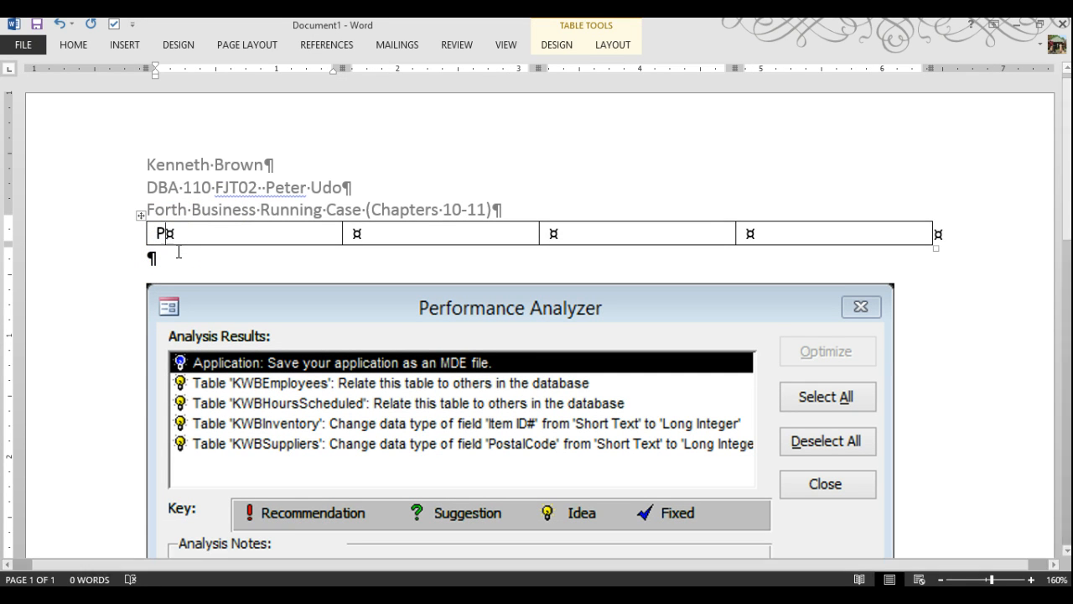
{"action": "type", "text": "roj"}
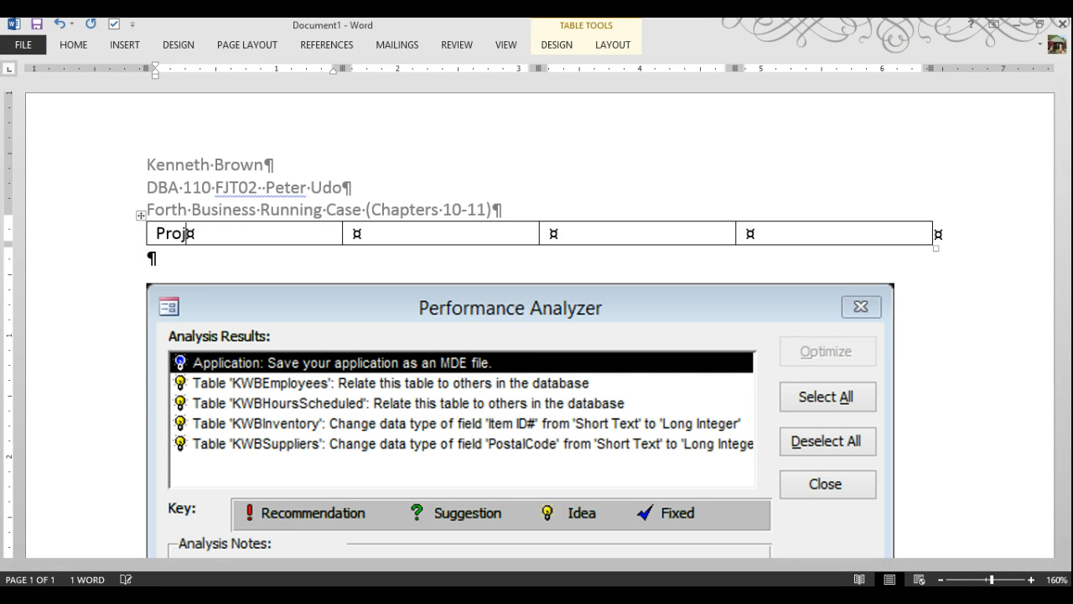
{"action": "type", "text": "ect"}
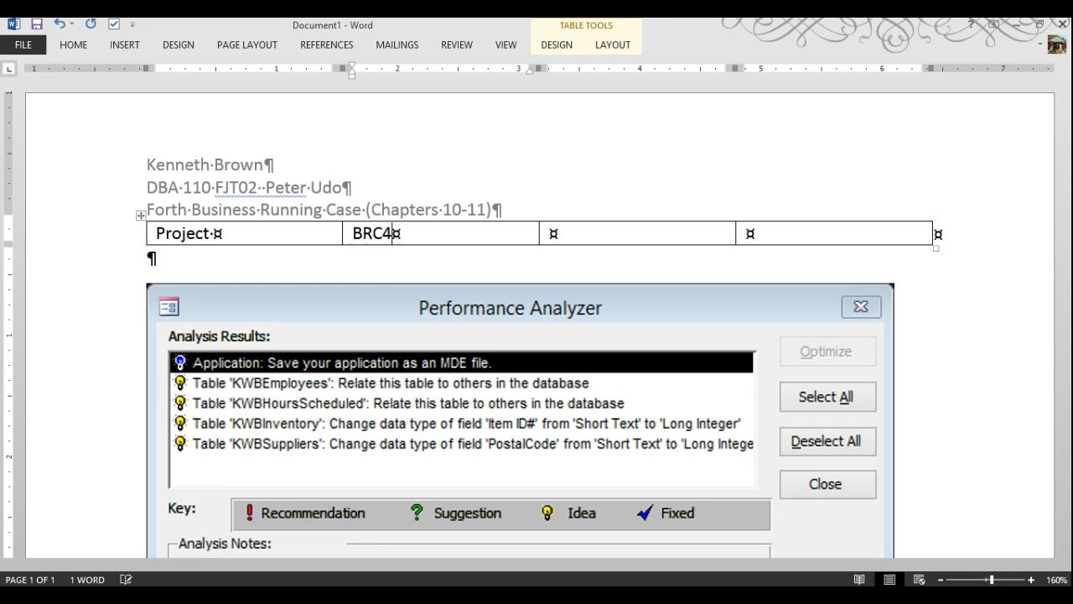
{"action": "key", "text": "Tab"}
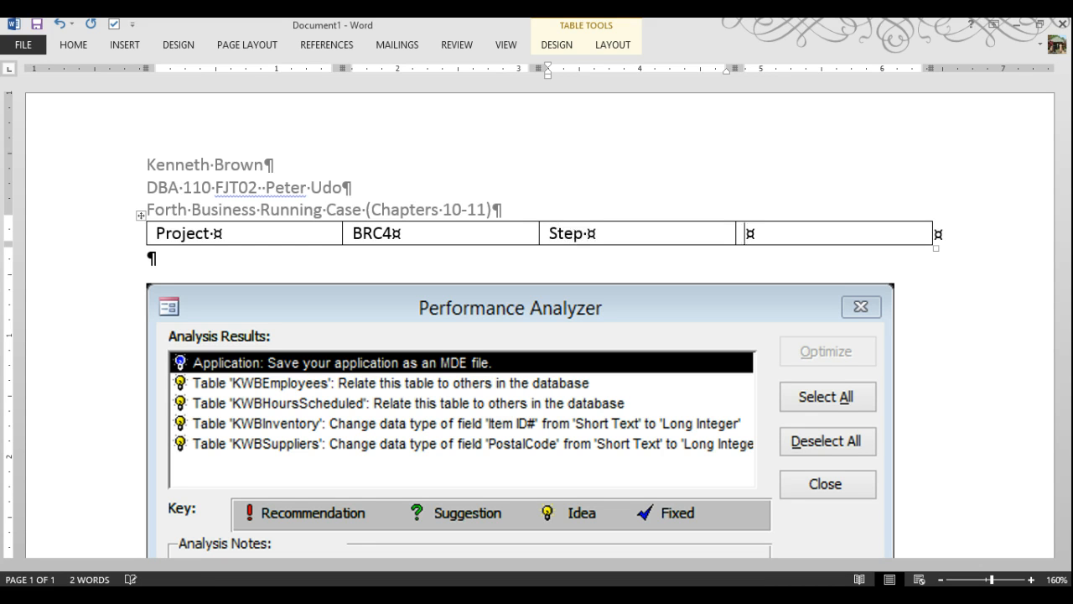
{"action": "key", "text": "Tab"}
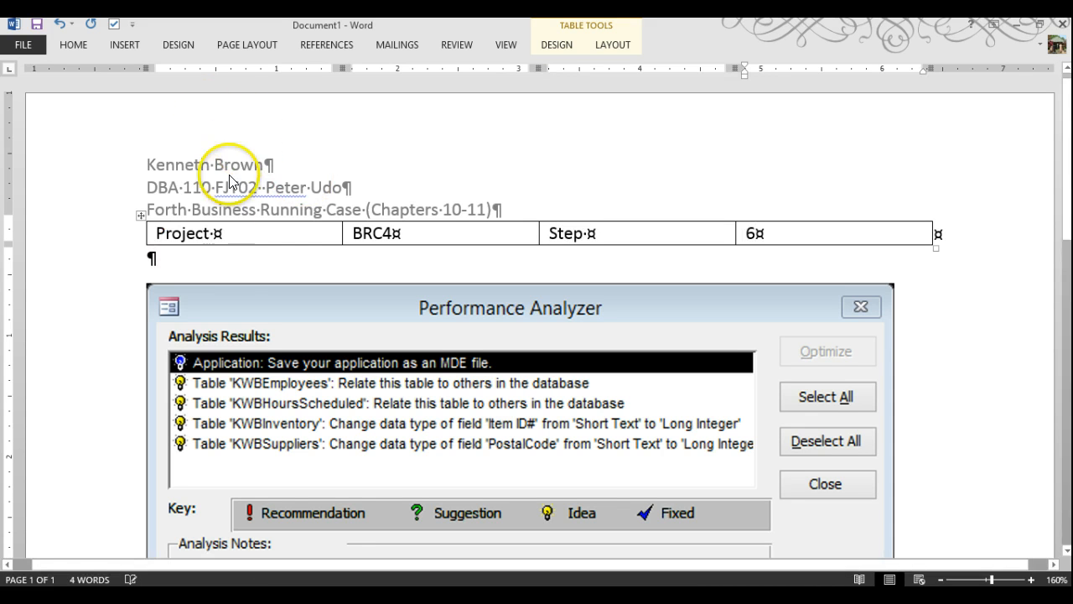
Apply a green Grid Table style and AutoFit the table to its contents
{"action": "left_click", "coordinate": [143, 220]}
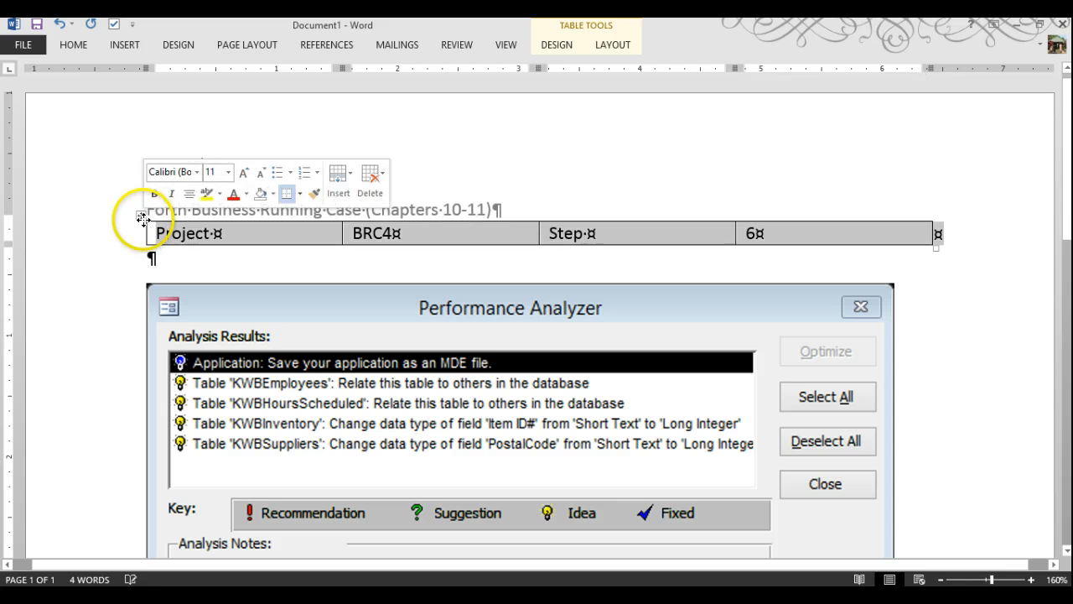
{"action": "left_click", "coordinate": [614, 47]}
{"action": "left_click", "coordinate": [557, 45]}
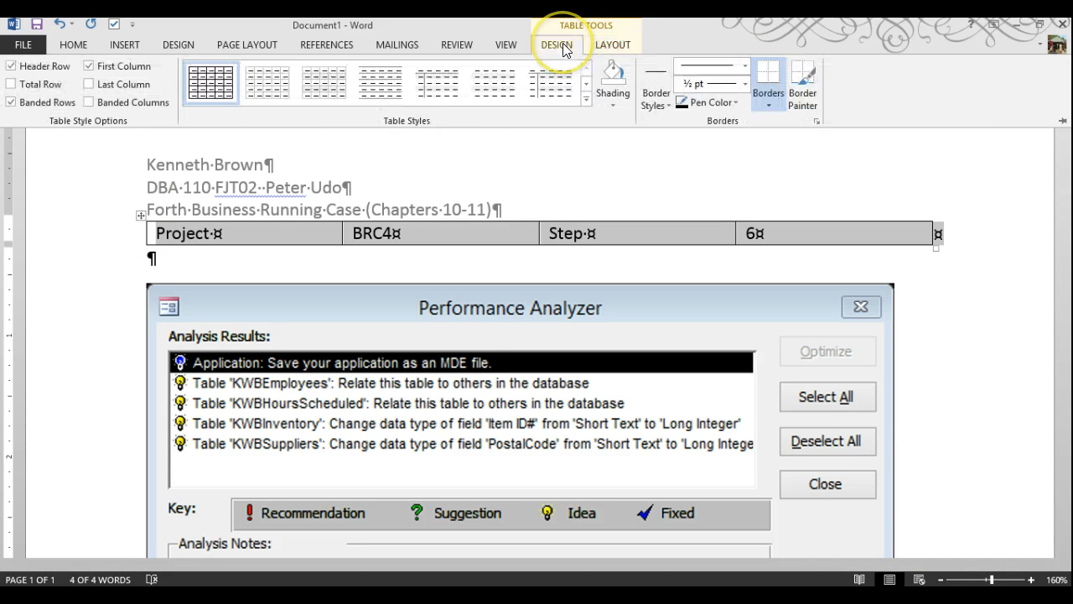
{"action": "left_click", "coordinate": [585, 98]}
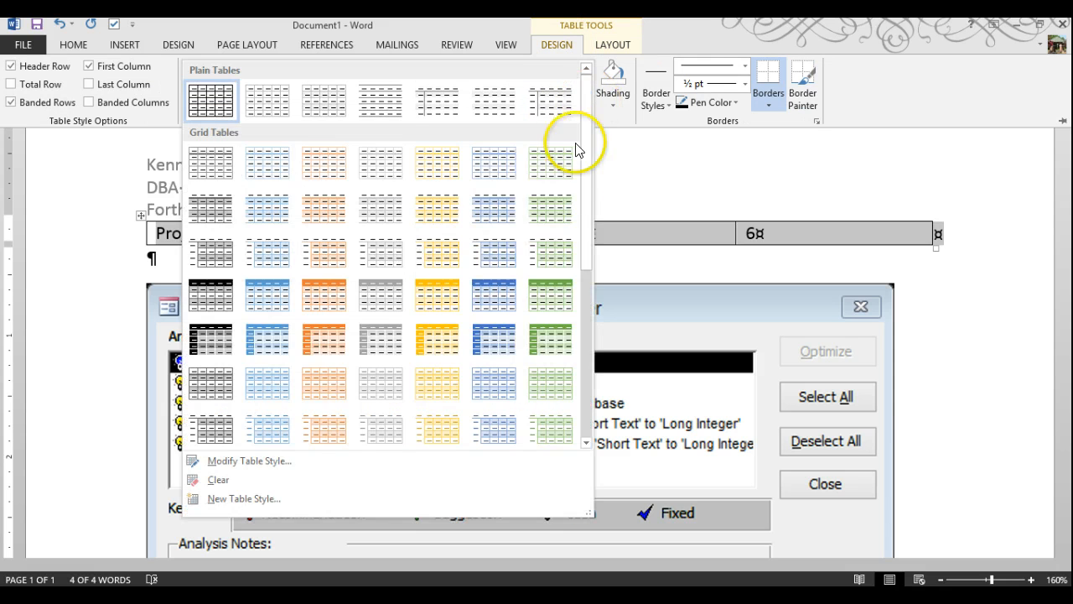
{"action": "left_click", "coordinate": [557, 296]}
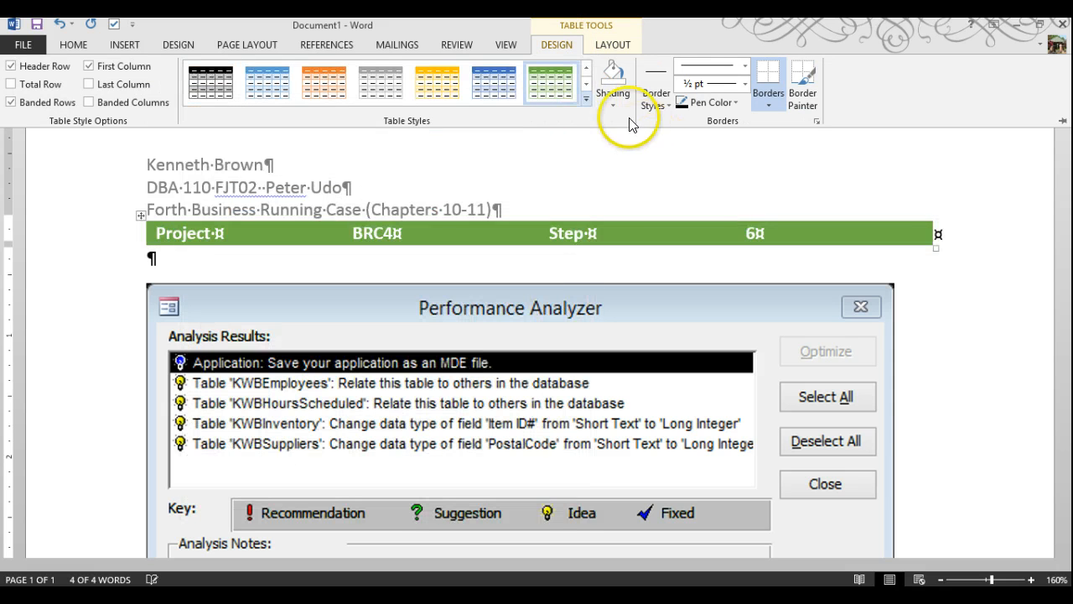
{"action": "left_click", "coordinate": [612, 44]}
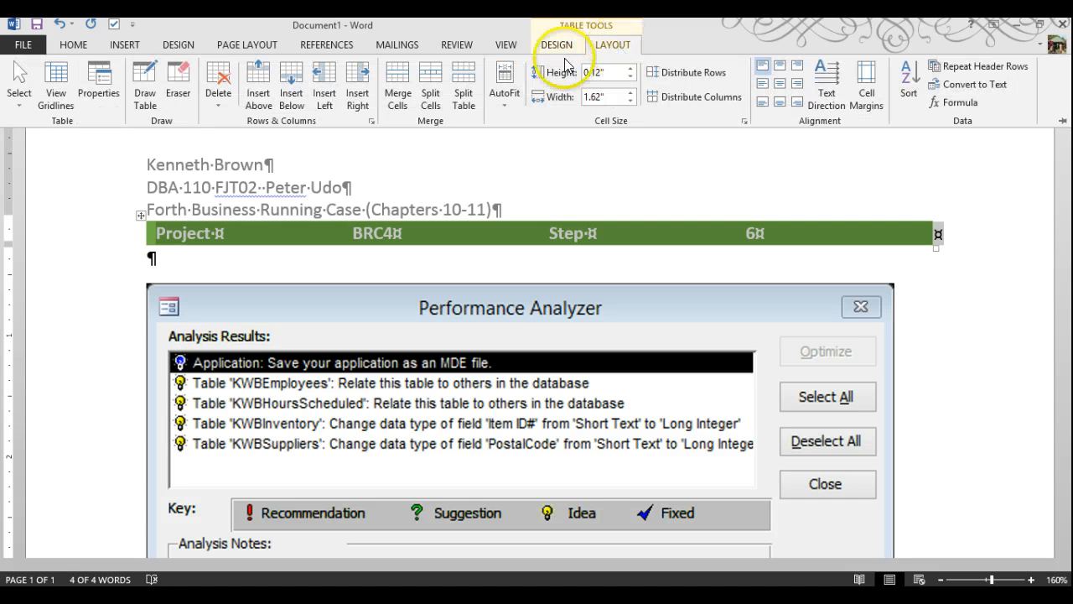
{"action": "left_click", "coordinate": [506, 96]}
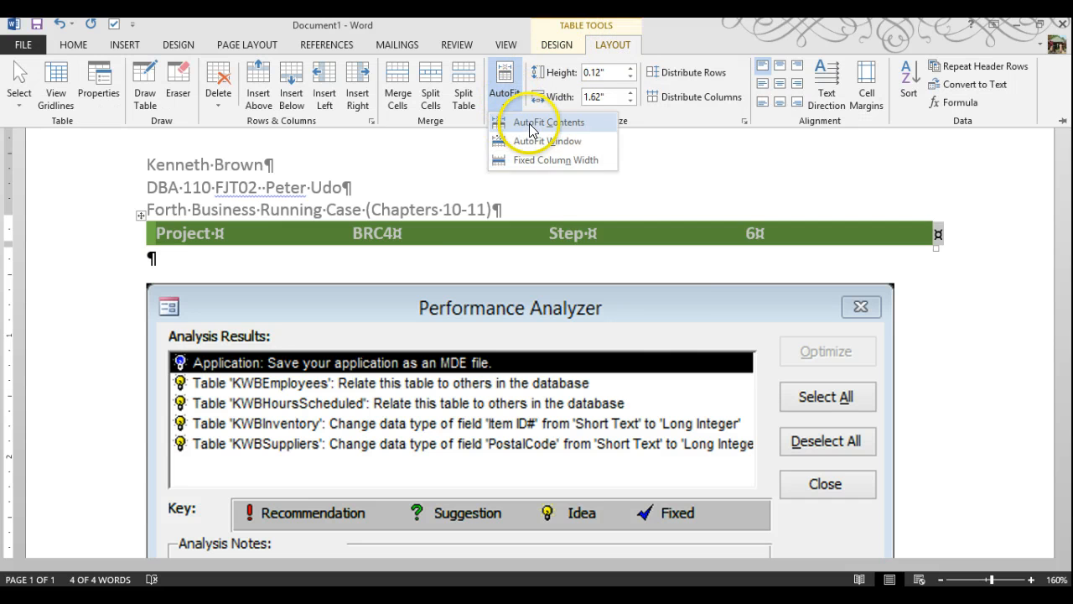
{"action": "left_click", "coordinate": [529, 120]}
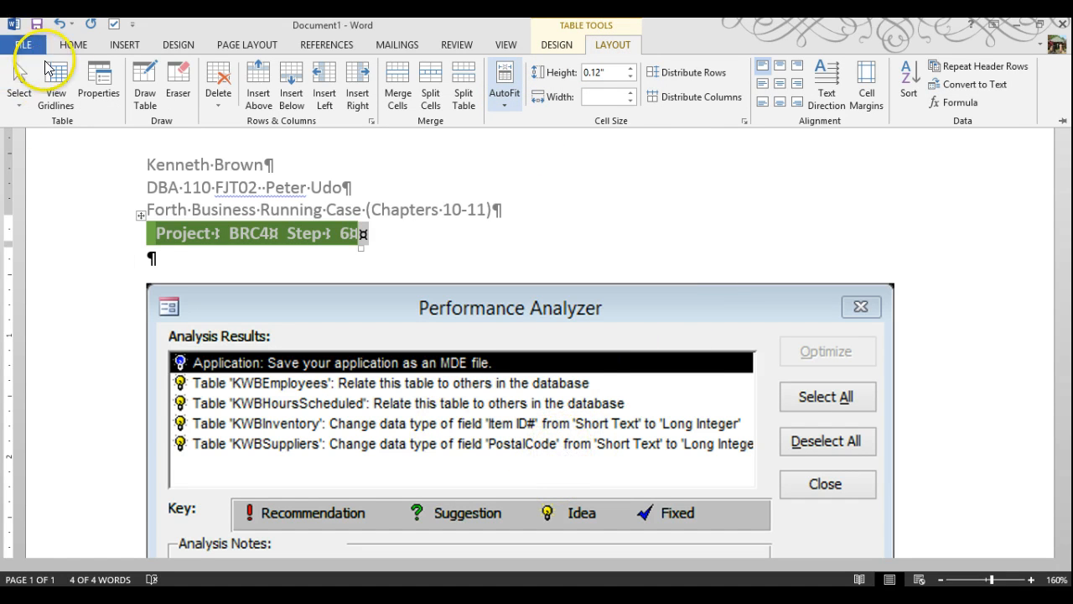
In Save As, browse to E:\BRC4\Business Running Case 4\Front Range Action Sports
{"action": "left_click", "coordinate": [37, 25]}
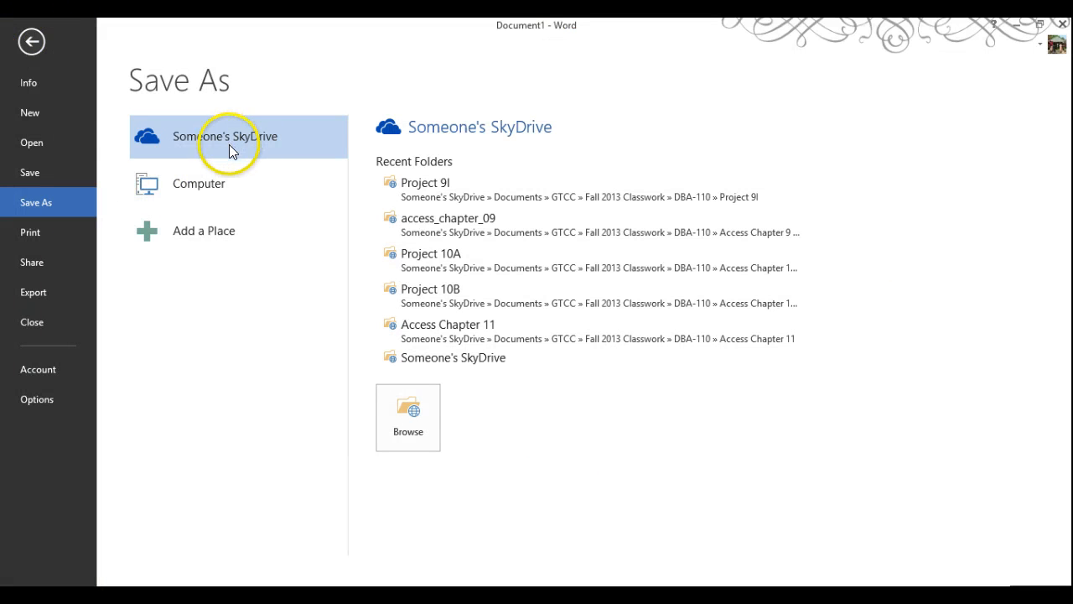
{"action": "left_click", "coordinate": [204, 189]}
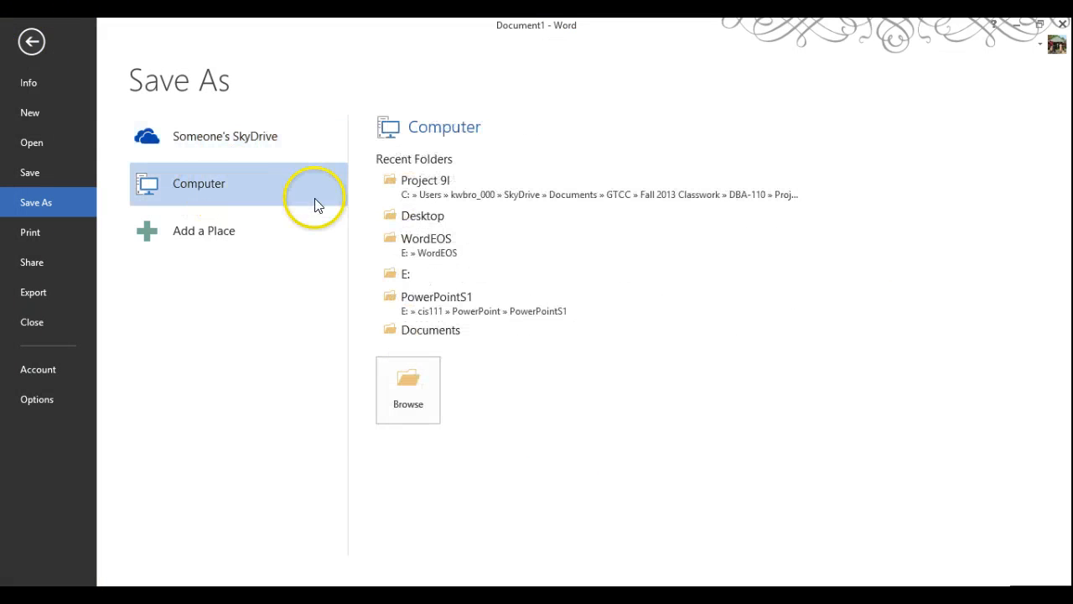
{"action": "left_click", "coordinate": [422, 395]}
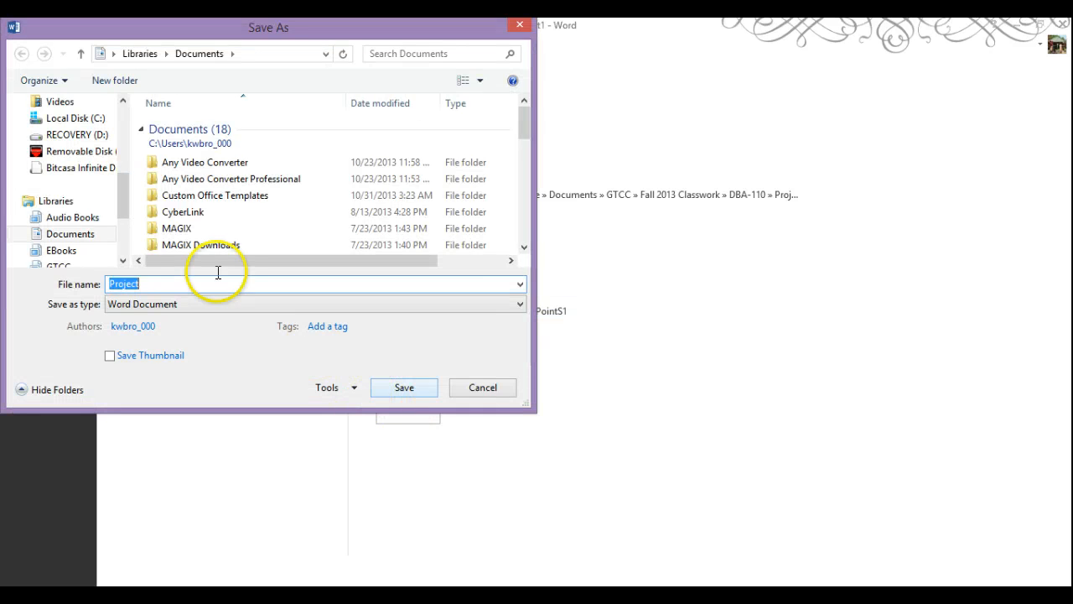
{"action": "left_click", "coordinate": [67, 151]}
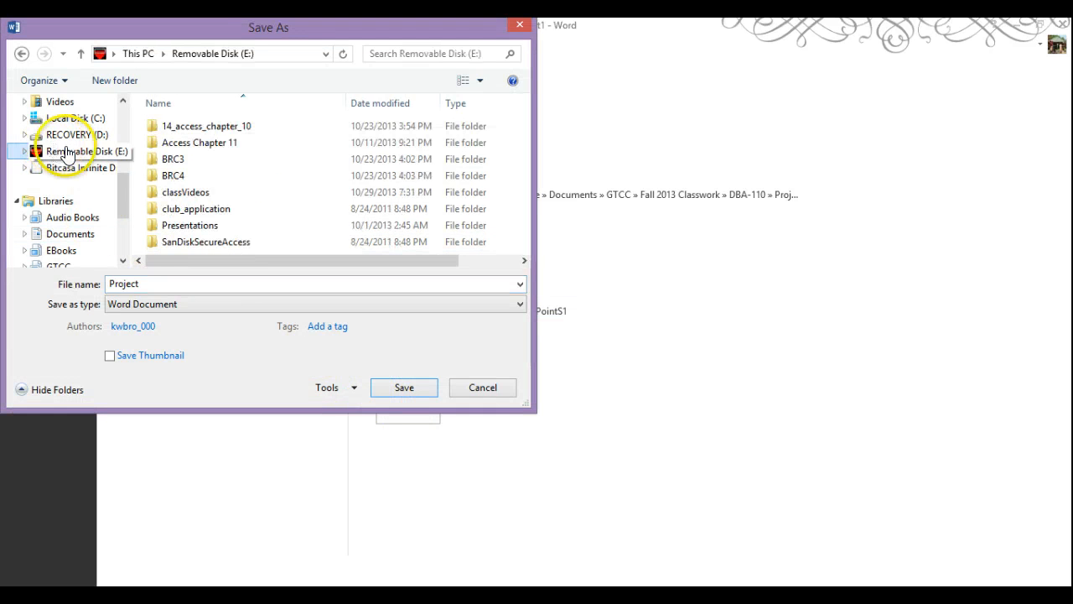
{"action": "double_click", "coordinate": [173, 175]}
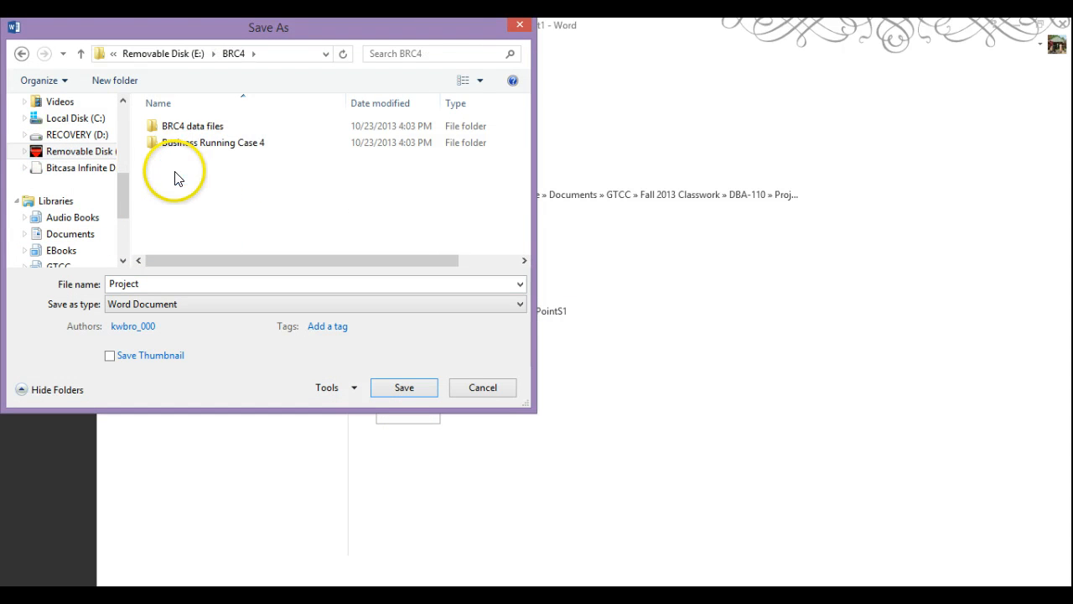
{"action": "double_click", "coordinate": [179, 147]}
{"action": "double_click", "coordinate": [180, 127]}
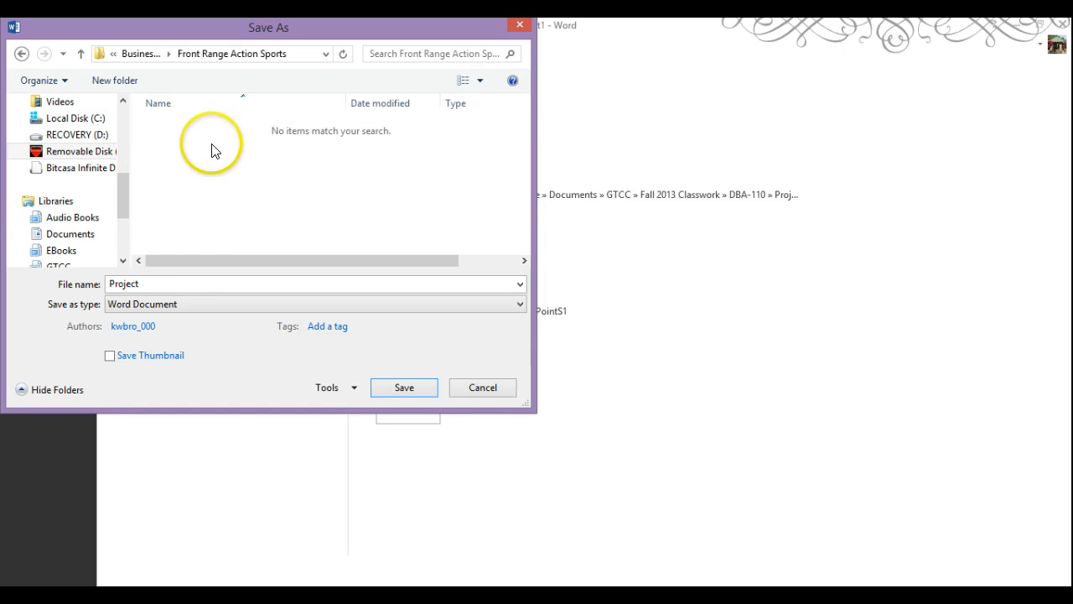
Save the document as the student's name followed by _aBRC4_Screens
{"action": "double_click", "coordinate": [130, 284]}
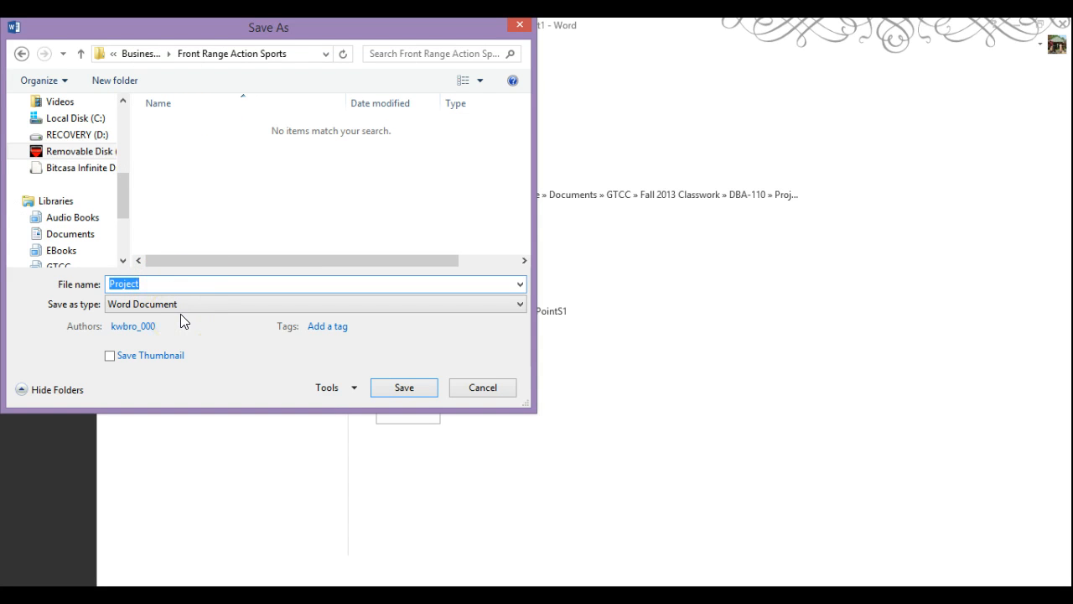
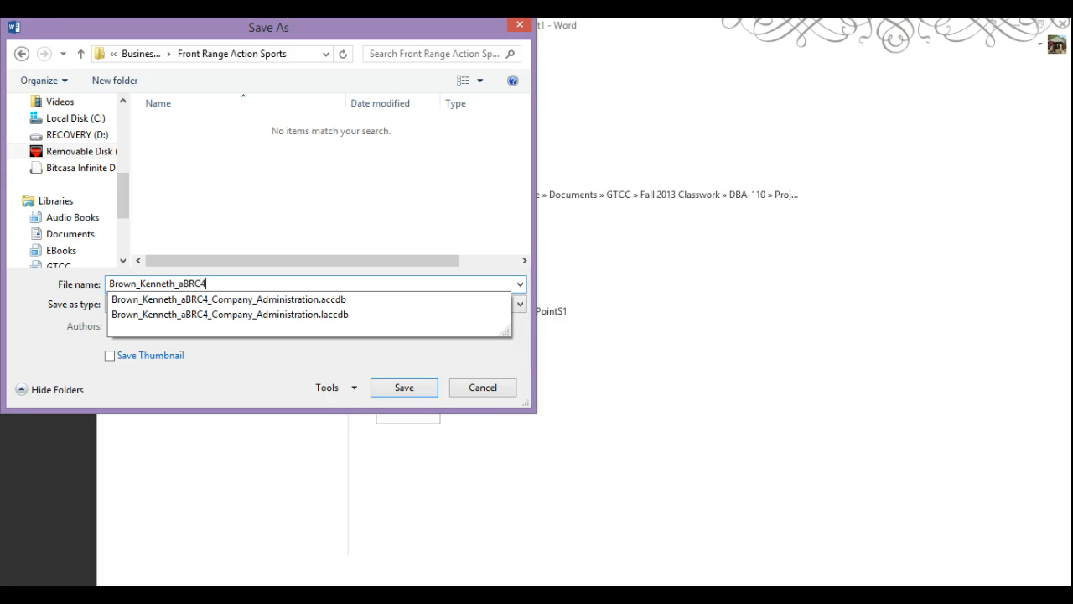
{"action": "type", "text": "_Screens"}
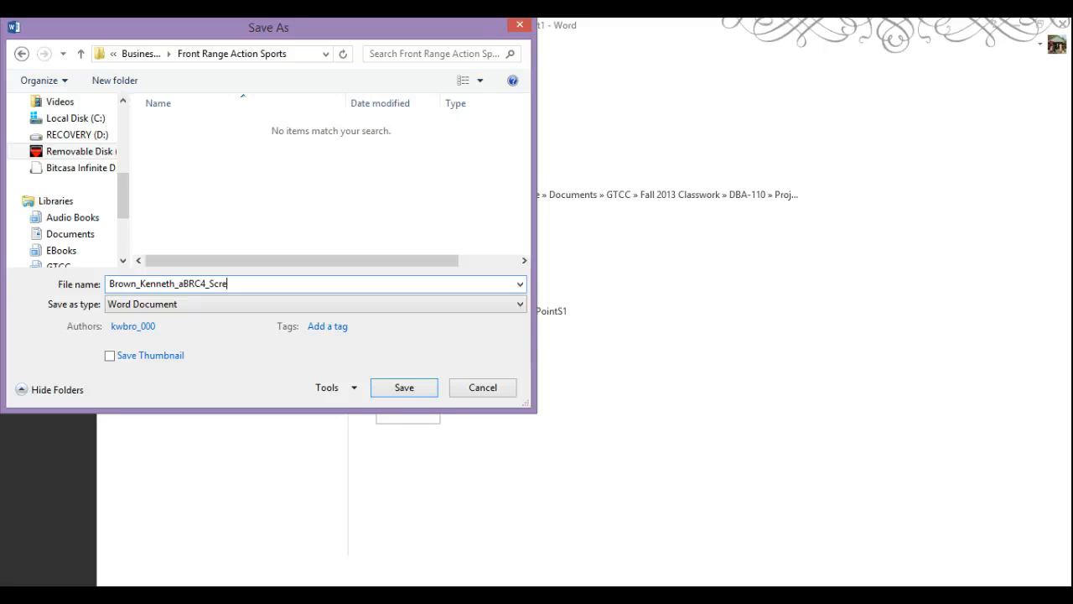
{"action": "left_click", "coordinate": [414, 387]}
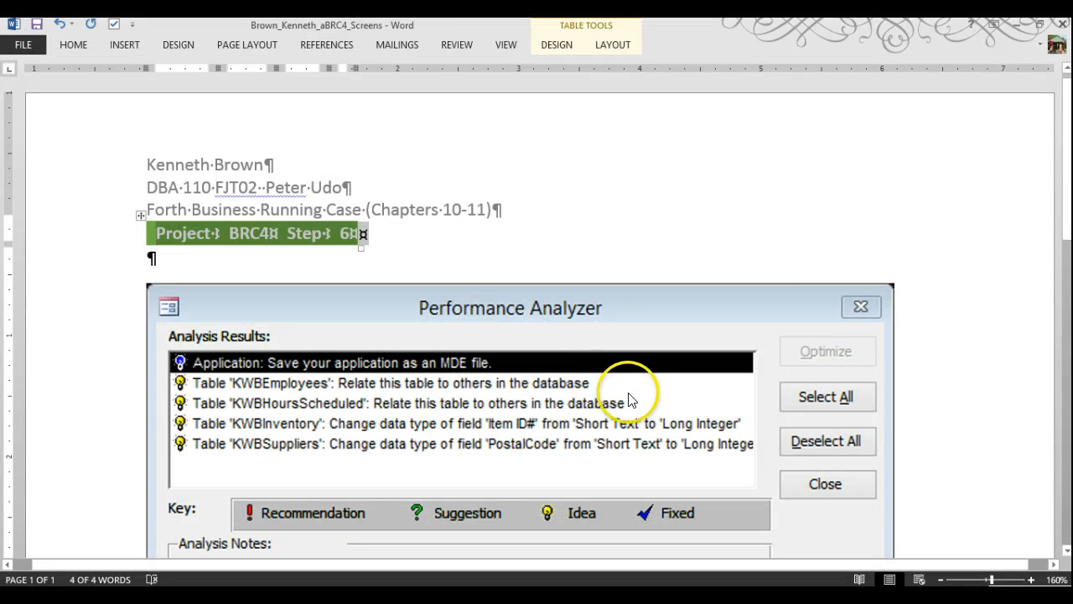
{"action": "scroll", "coordinate": [622, 388], "scroll_direction": "down", "scroll_amount": 4}
{"action": "scroll", "coordinate": [685, 362], "scroll_direction": "up", "scroll_amount": 3}
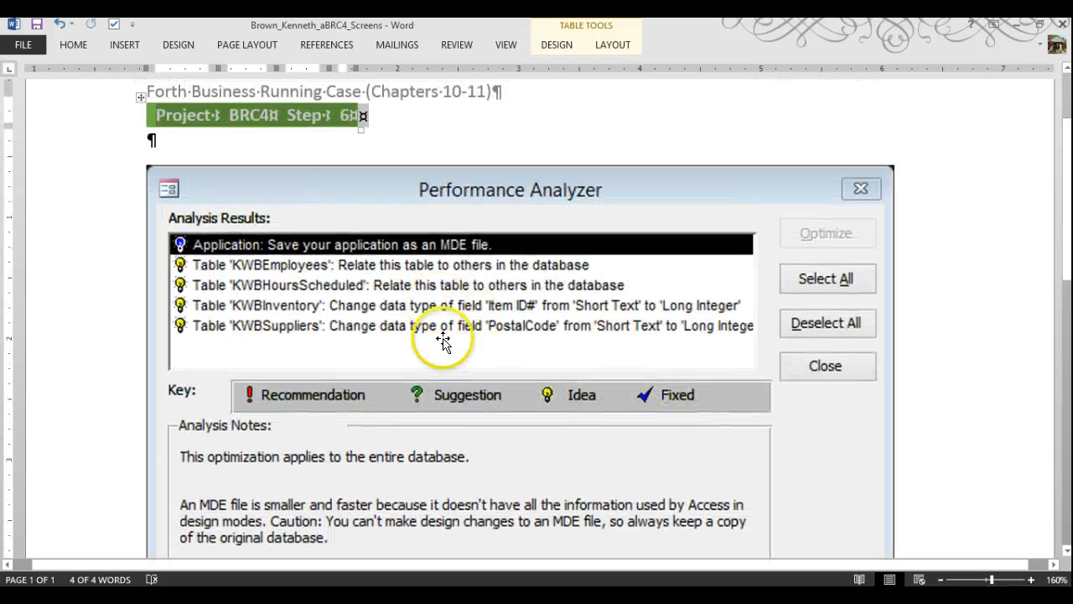
{"action": "scroll", "coordinate": [641, 502], "scroll_direction": "down", "scroll_amount": 3}
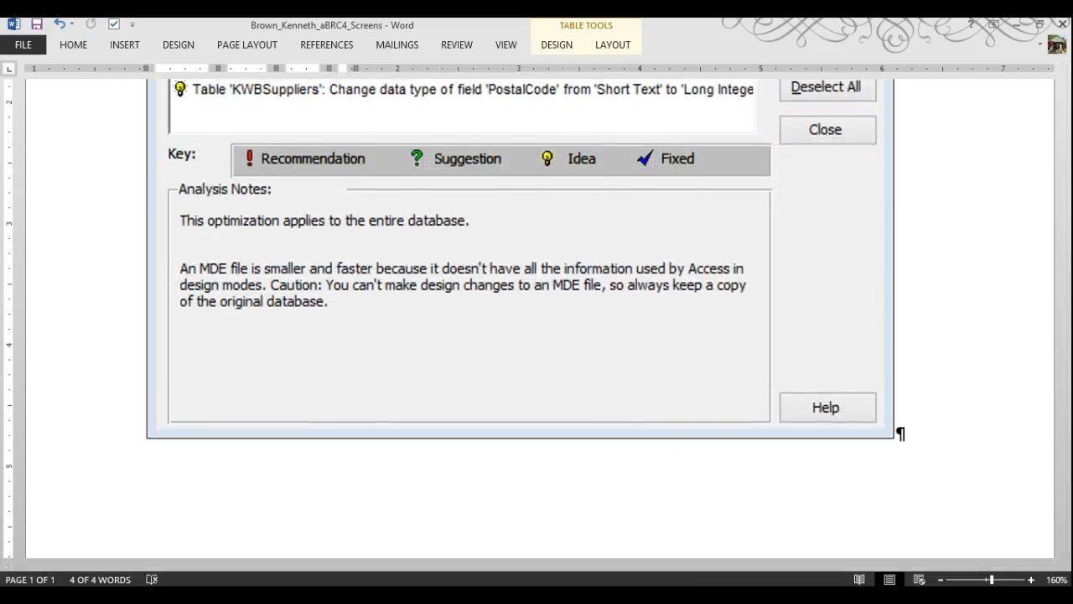
{"action": "left_click", "coordinate": [570, 600]}
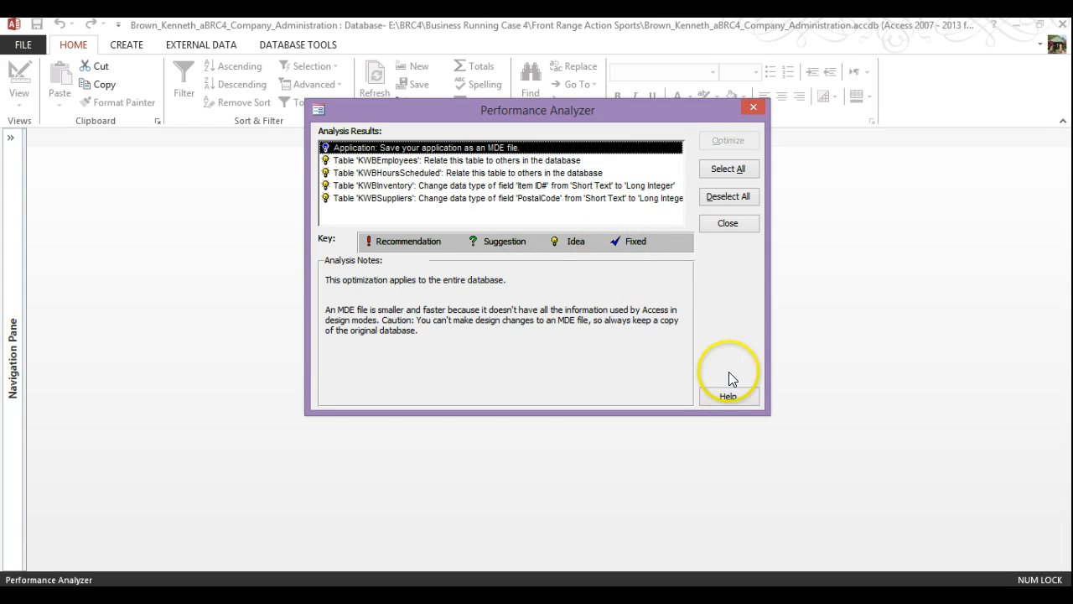
Close the Performance Analyzer and select KWBInventory and KWBSuppliers in the Database Documenter
{"action": "left_click", "coordinate": [727, 224]}
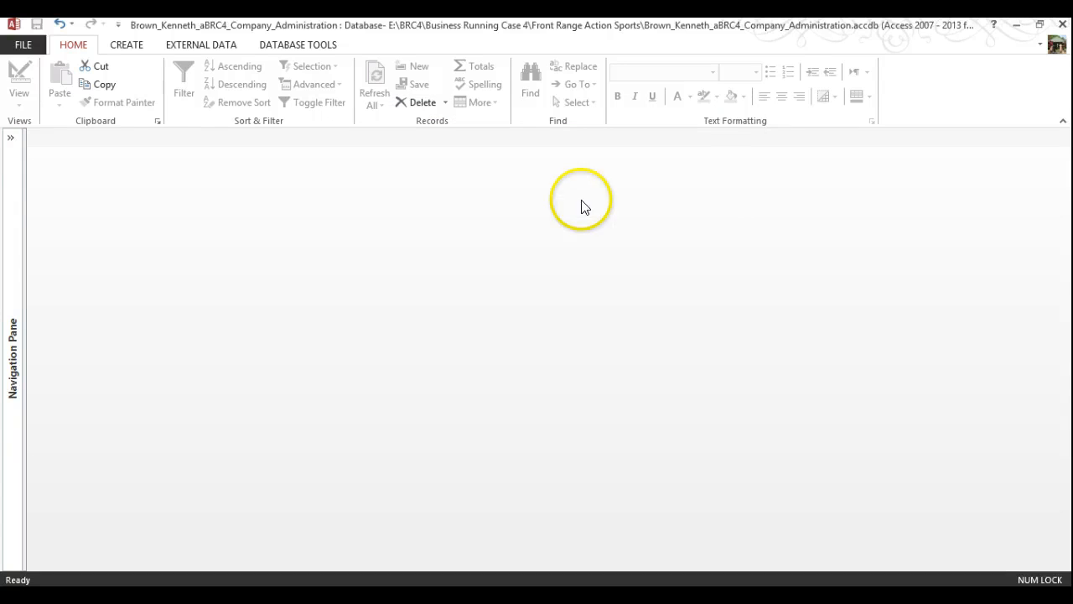
{"action": "left_click", "coordinate": [297, 48]}
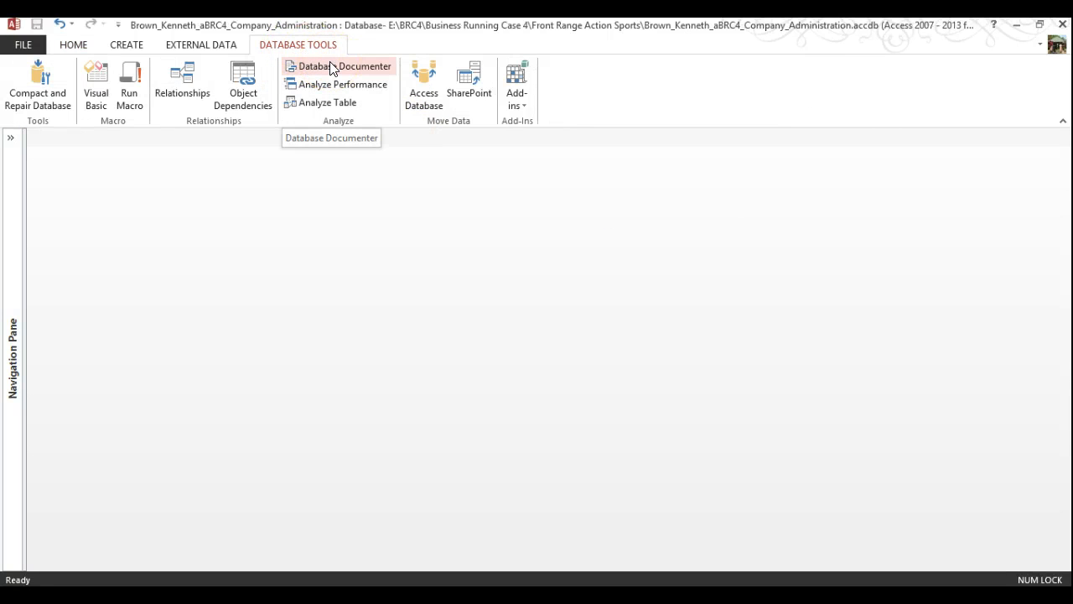
{"action": "left_click", "coordinate": [333, 67]}
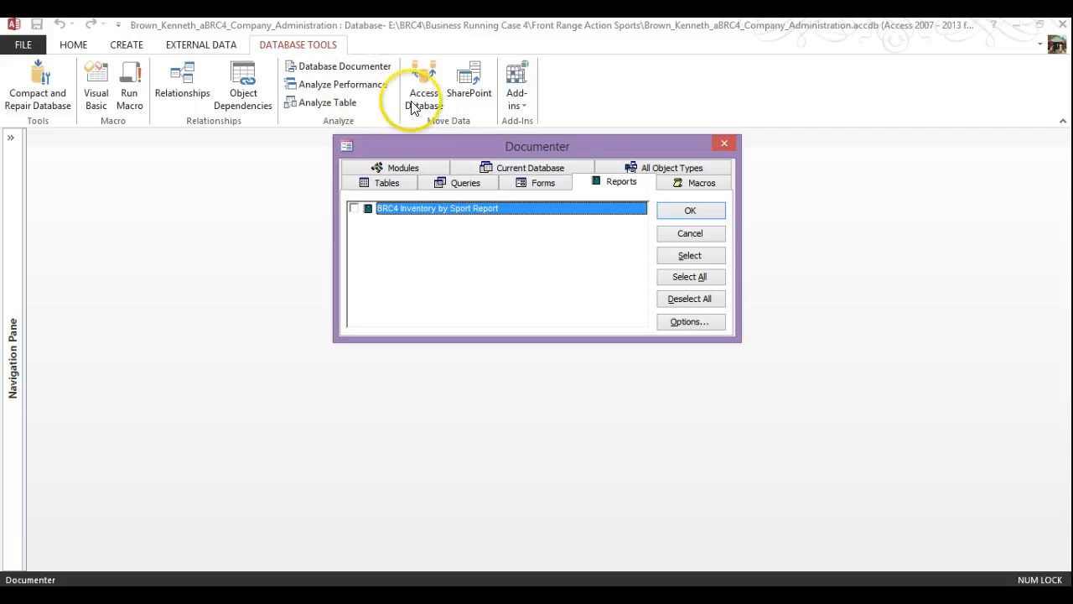
{"action": "left_click", "coordinate": [386, 185]}
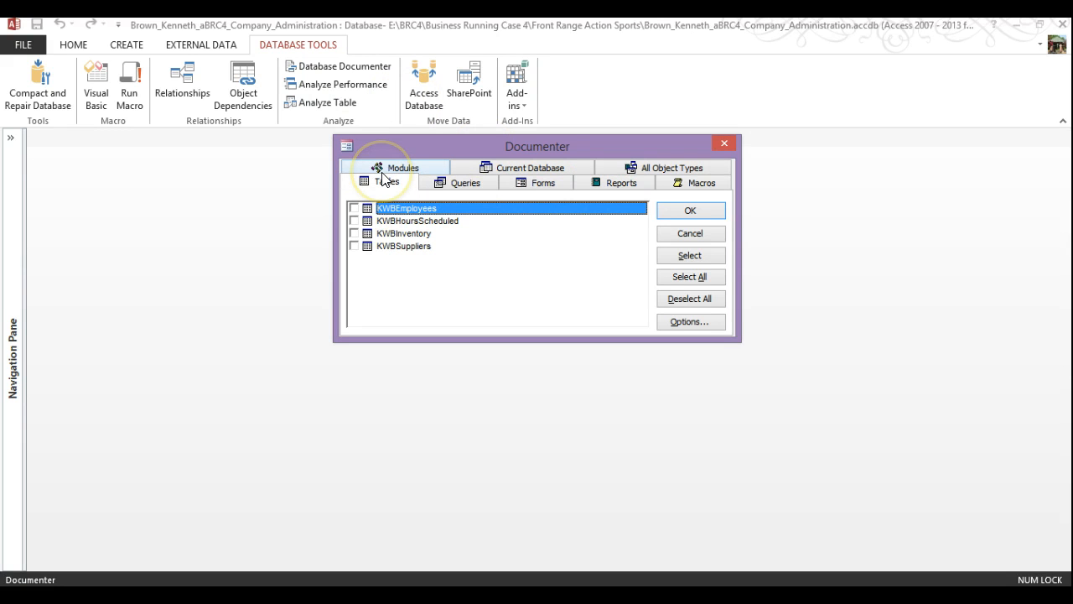
{"action": "left_click", "coordinate": [354, 233]}
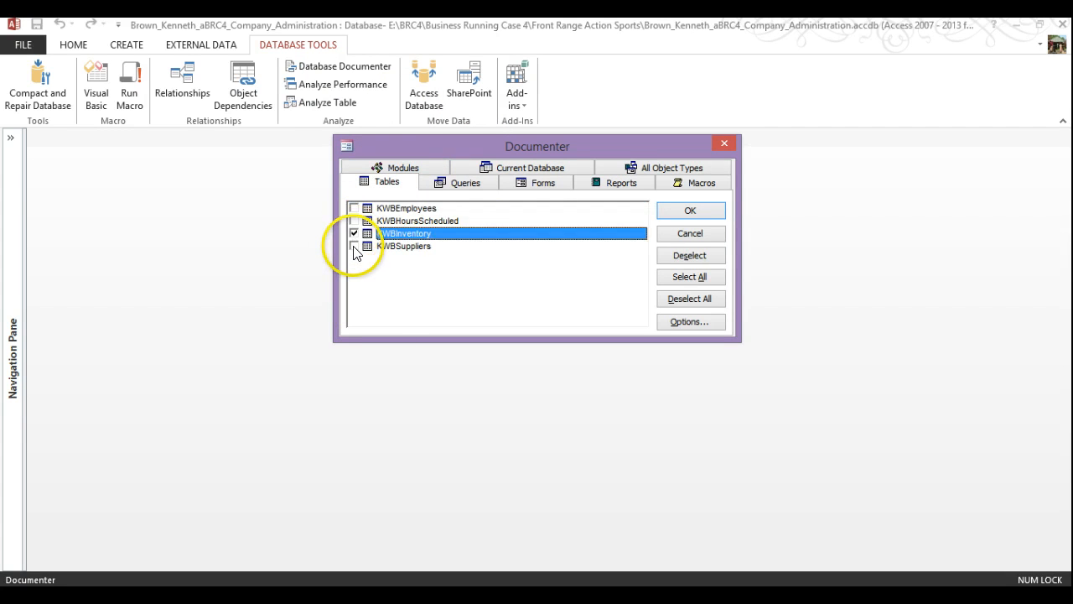
{"action": "left_click", "coordinate": [354, 245]}
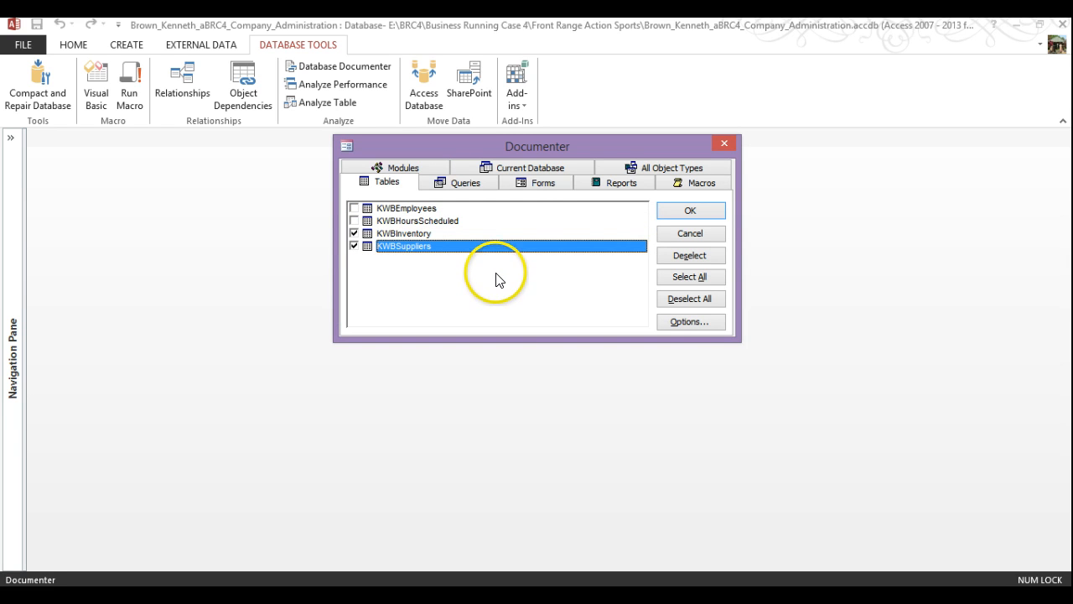
Set Documenter options to Relationships only, with Nothing for fields and indexes
{"action": "left_click", "coordinate": [689, 321]}
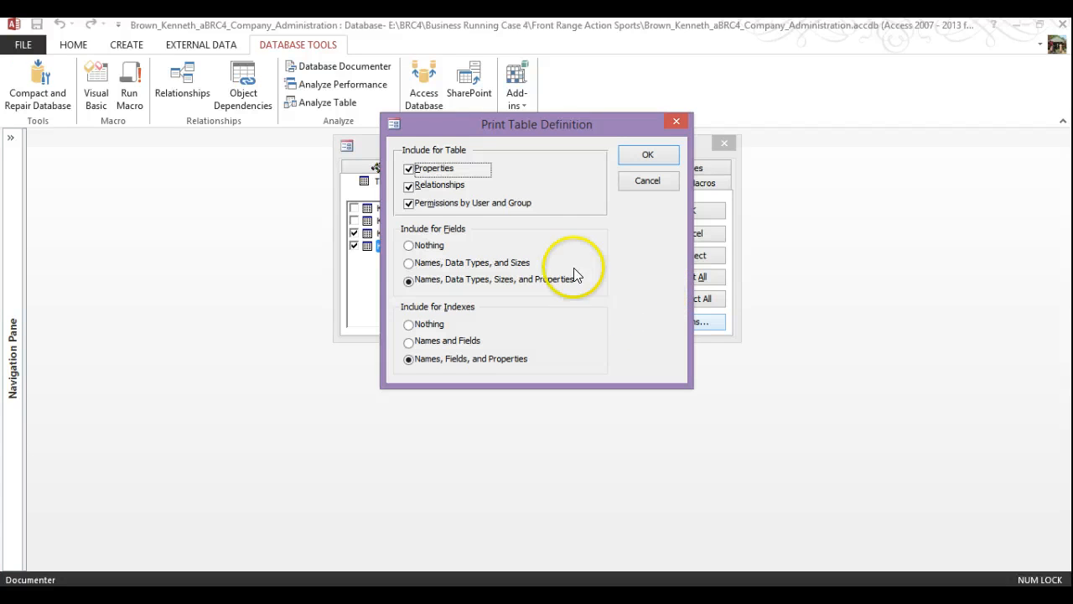
{"action": "left_click", "coordinate": [408, 170]}
{"action": "left_click", "coordinate": [409, 203]}
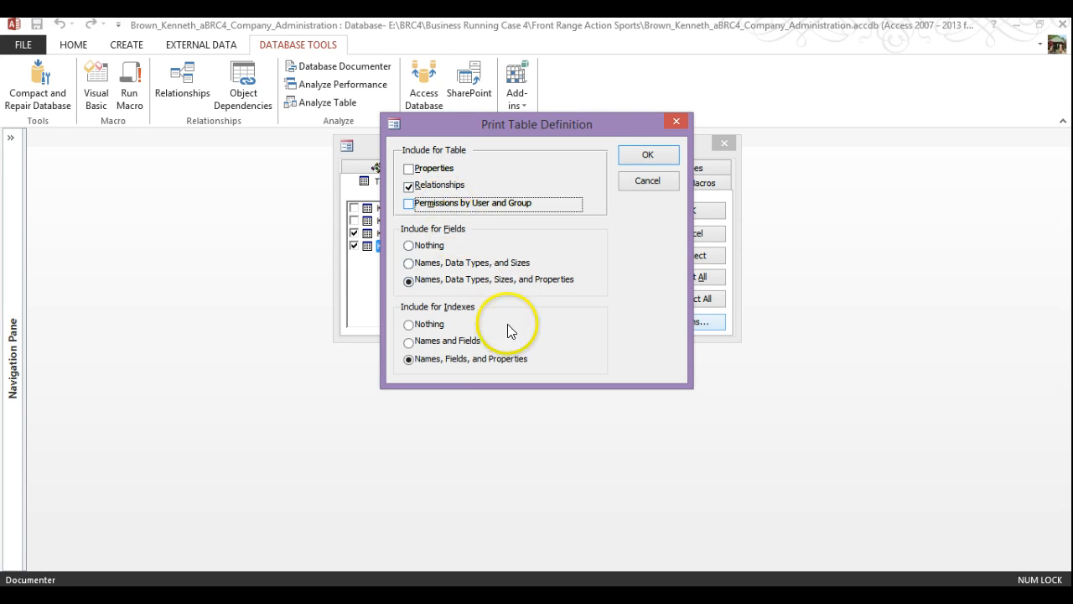
{"action": "left_click", "coordinate": [413, 246]}
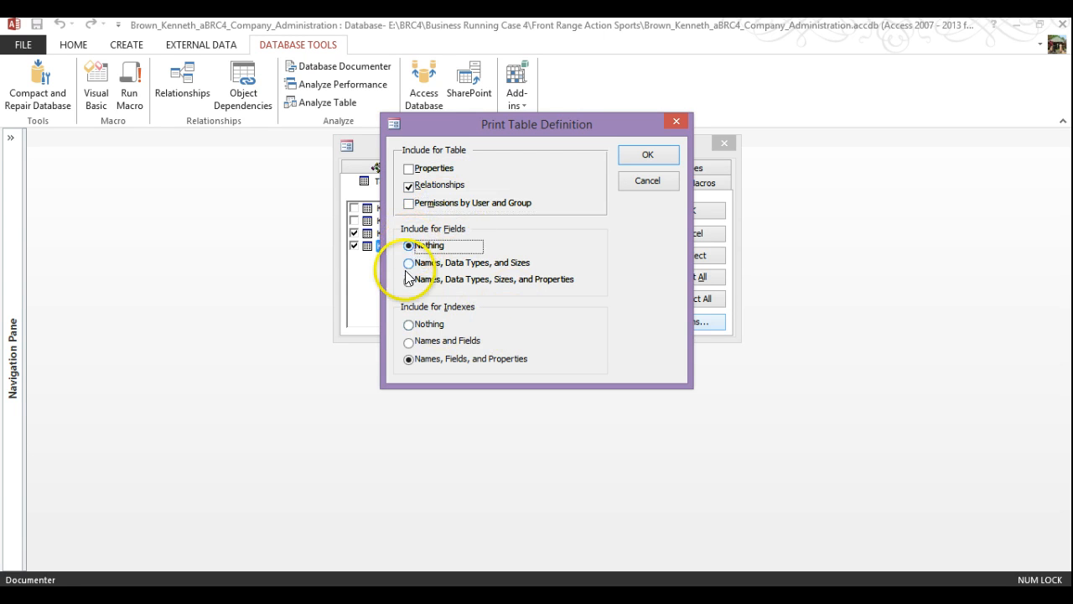
{"action": "left_click", "coordinate": [409, 325]}
{"action": "left_click", "coordinate": [646, 159]}
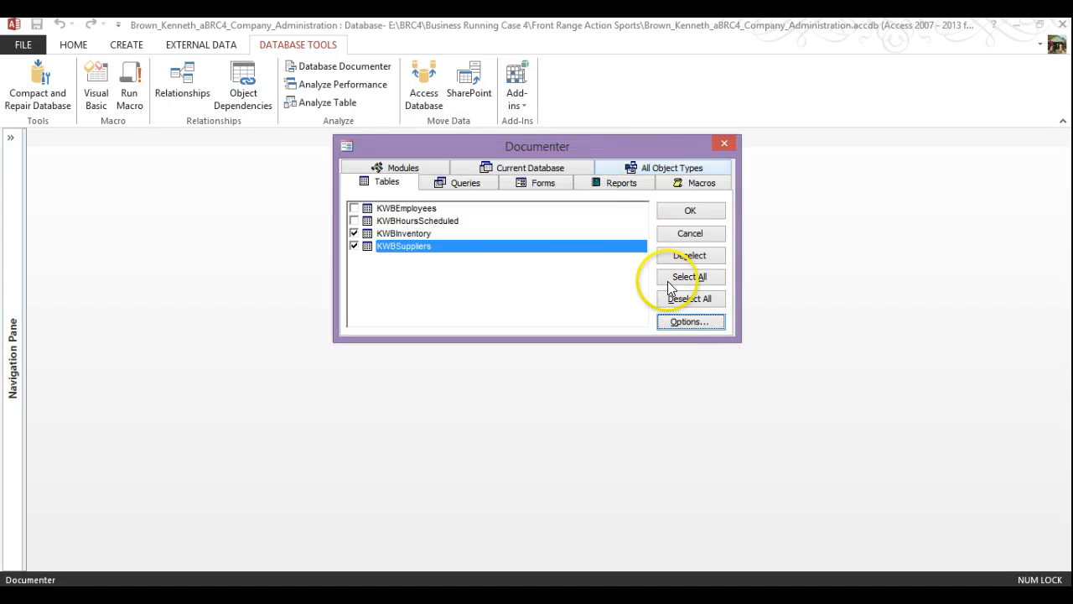
Generate the Object Definition report at 100% to view the SuppID relationship, then return to Word
{"action": "left_click", "coordinate": [690, 211]}
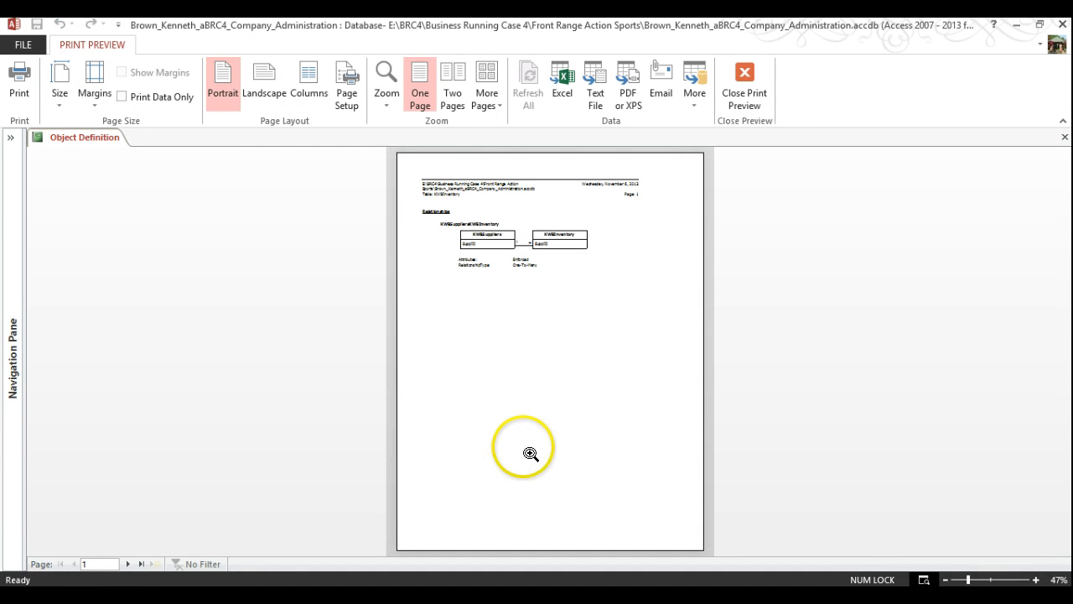
{"action": "left_click", "coordinate": [543, 239]}
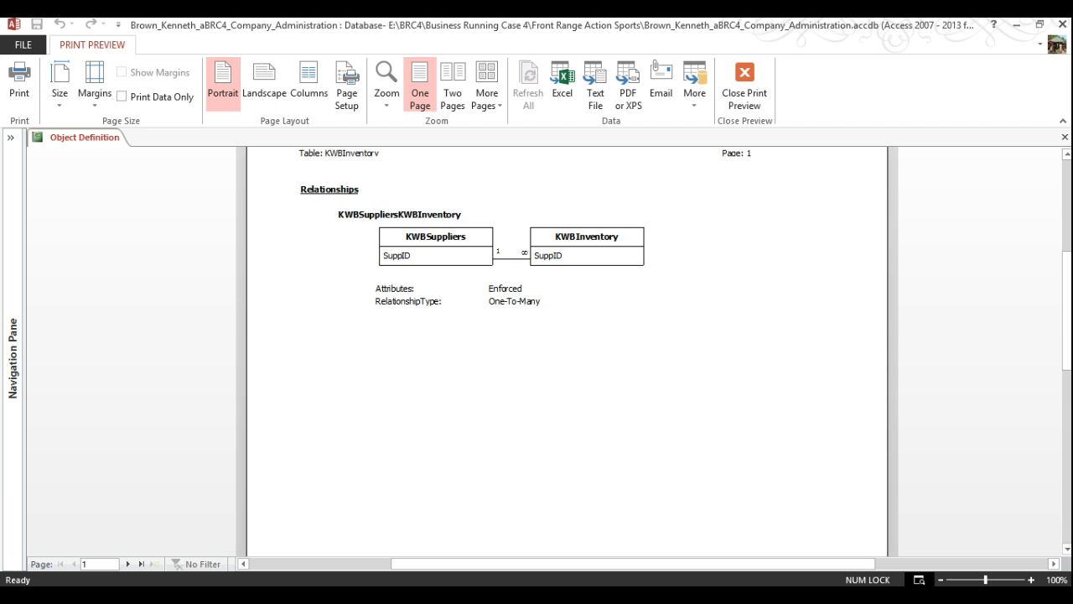
{"action": "key", "text": "alt+Tab"}
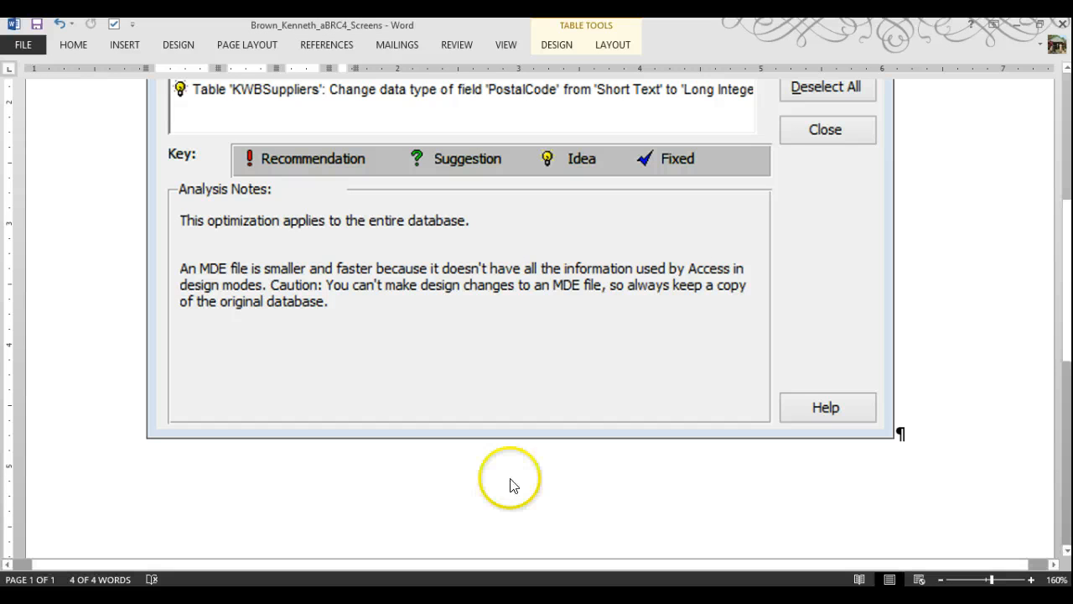
Start a new page and insert a screenshot of Access's Object Definition report window
{"action": "left_click", "coordinate": [927, 450]}
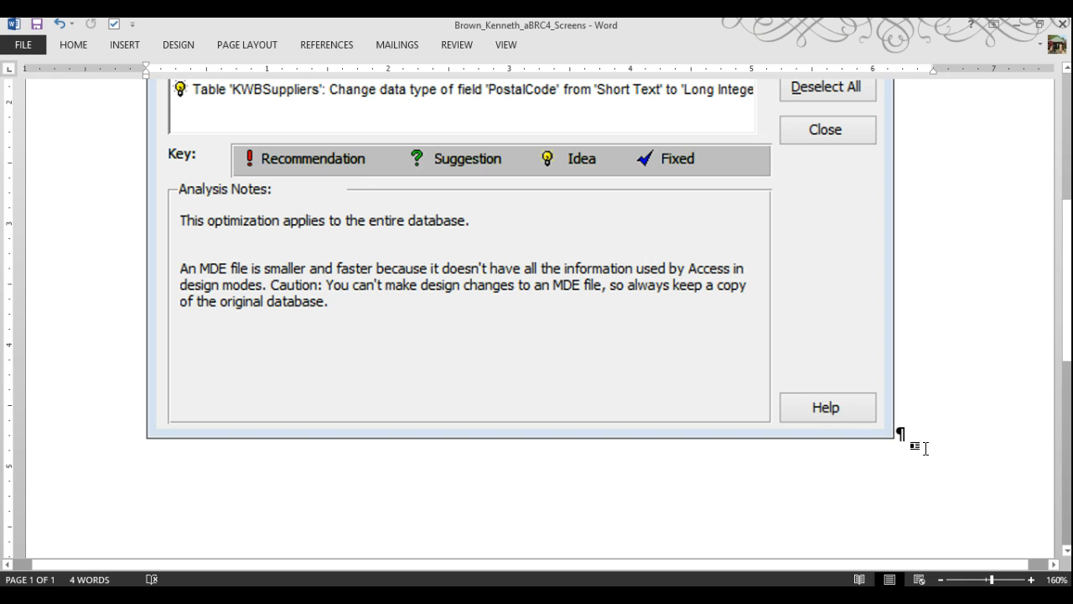
{"action": "key", "text": "ctrl+Return"}
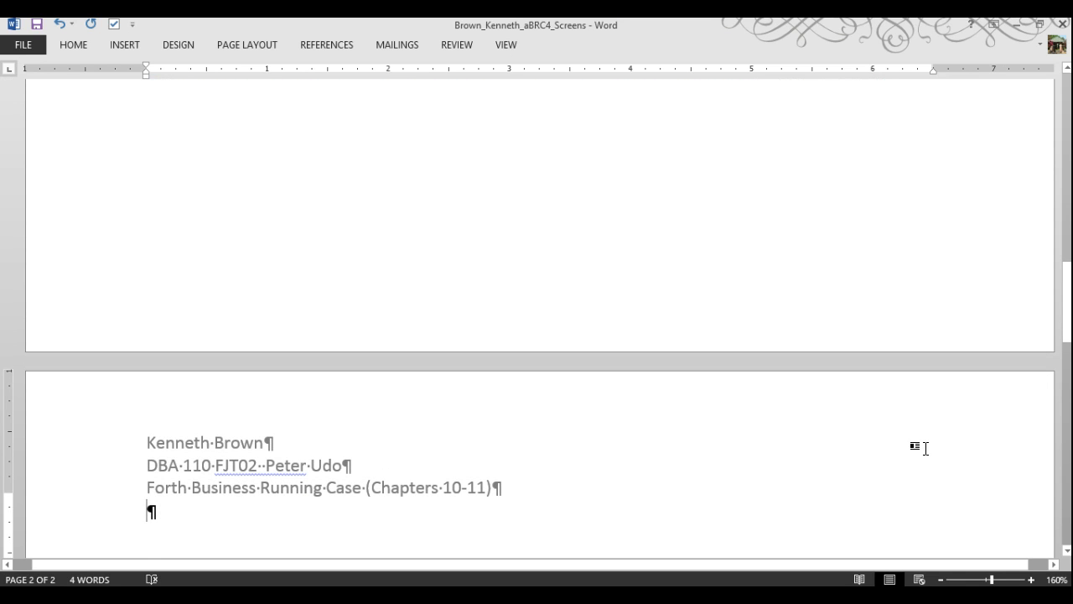
{"action": "key", "text": "Return"}
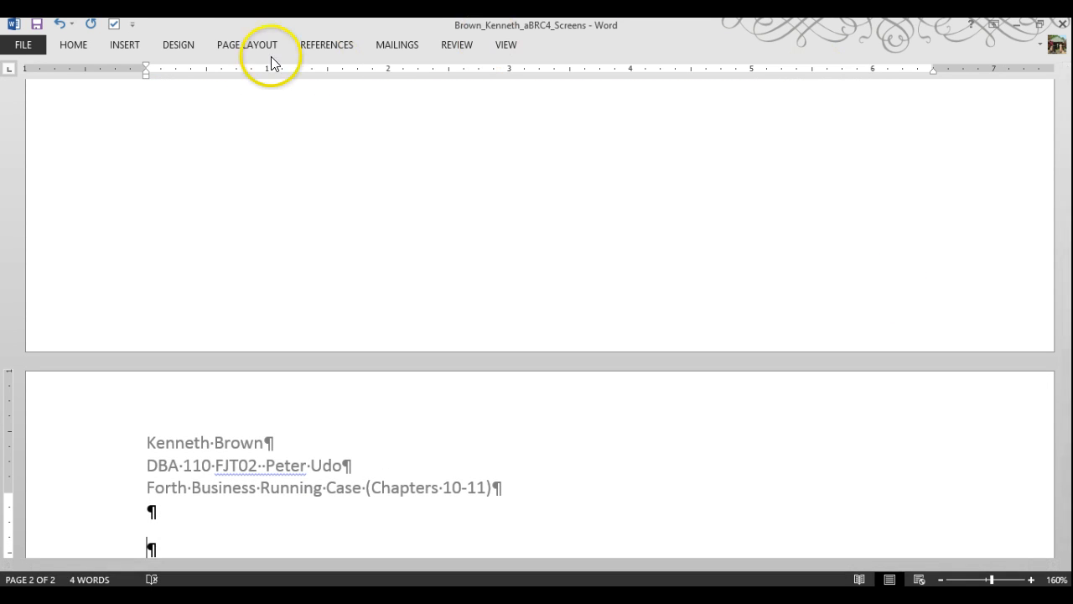
{"action": "left_click", "coordinate": [118, 48]}
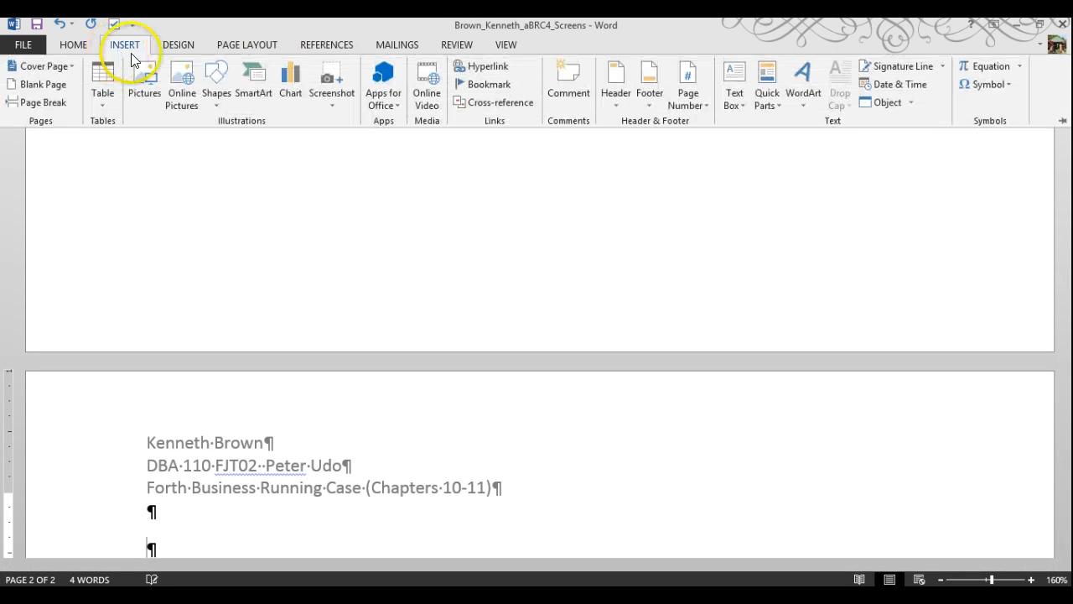
{"action": "left_click", "coordinate": [331, 97]}
{"action": "left_click", "coordinate": [347, 168]}
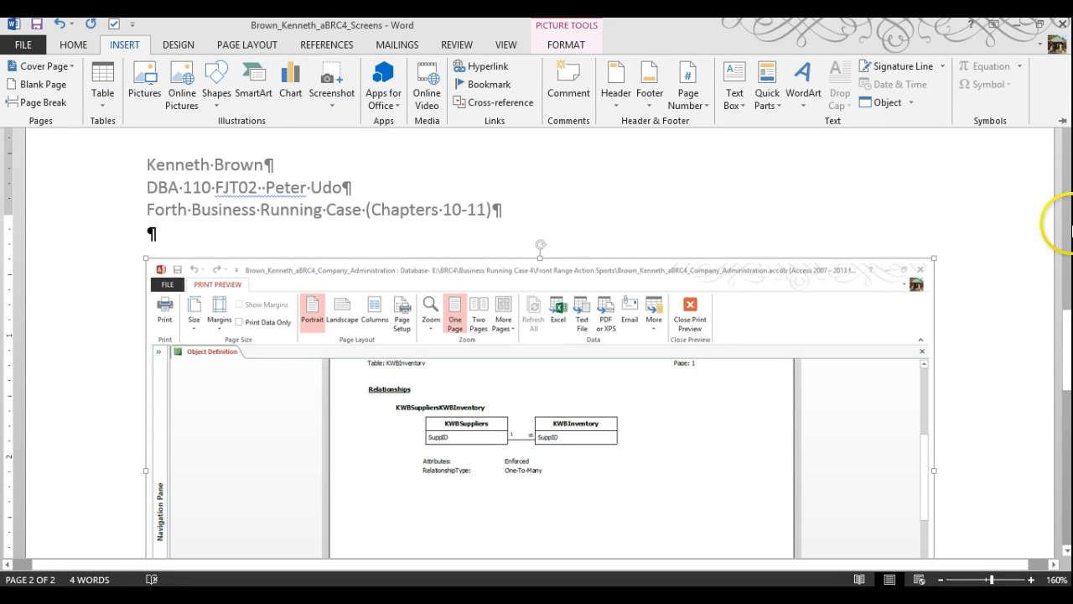
{"action": "left_click", "coordinate": [1069, 224]}
{"action": "left_click_drag", "start_coordinate": [1067, 236], "coordinate": [1067, 100]}
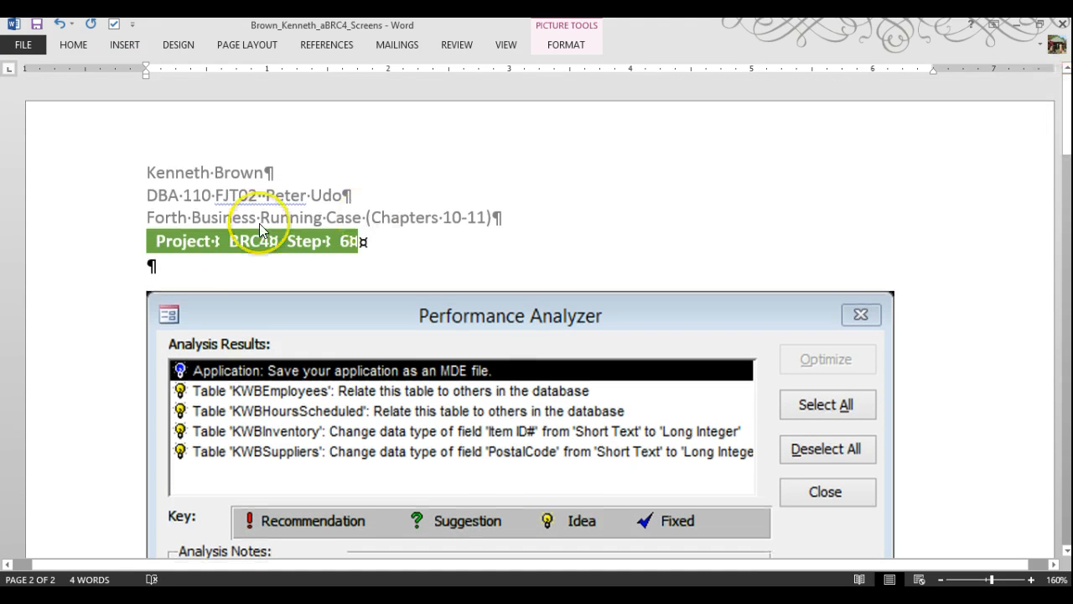
Copy the green Project BRC4 label table and paste it under the page 2 heading
{"action": "left_click", "coordinate": [143, 241]}
{"action": "left_click", "coordinate": [145, 223]}
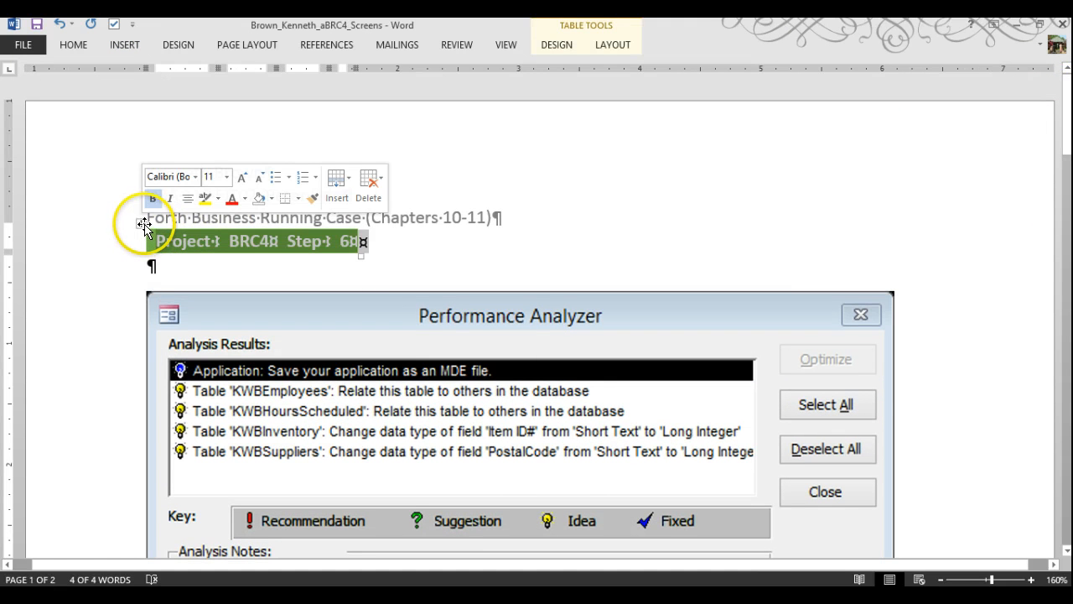
{"action": "right_click", "coordinate": [151, 239]}
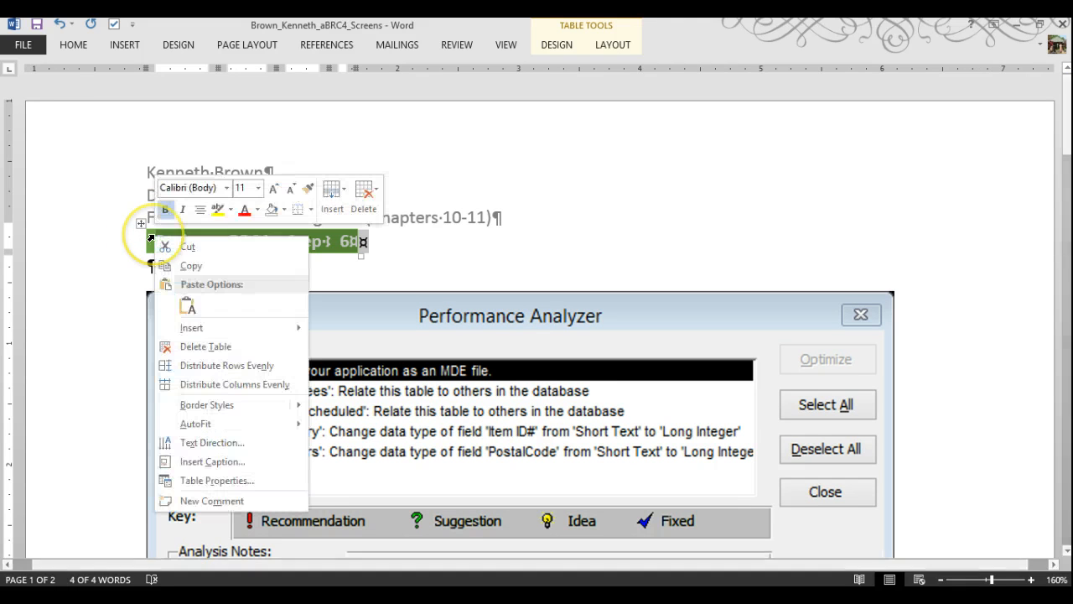
{"action": "left_click", "coordinate": [189, 265]}
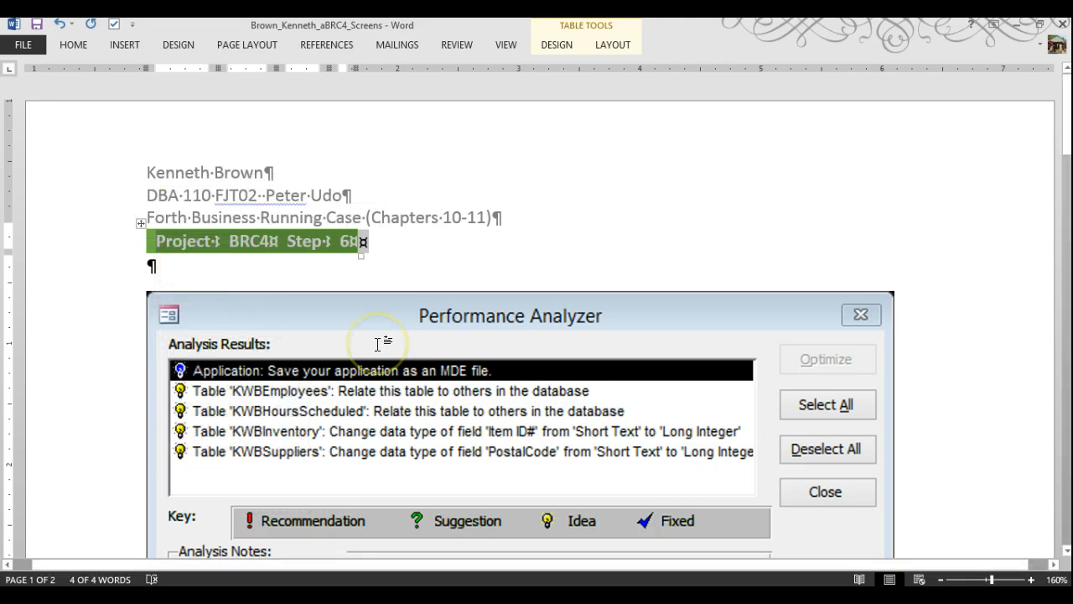
{"action": "scroll", "coordinate": [364, 356], "scroll_direction": "down", "scroll_amount": 10}
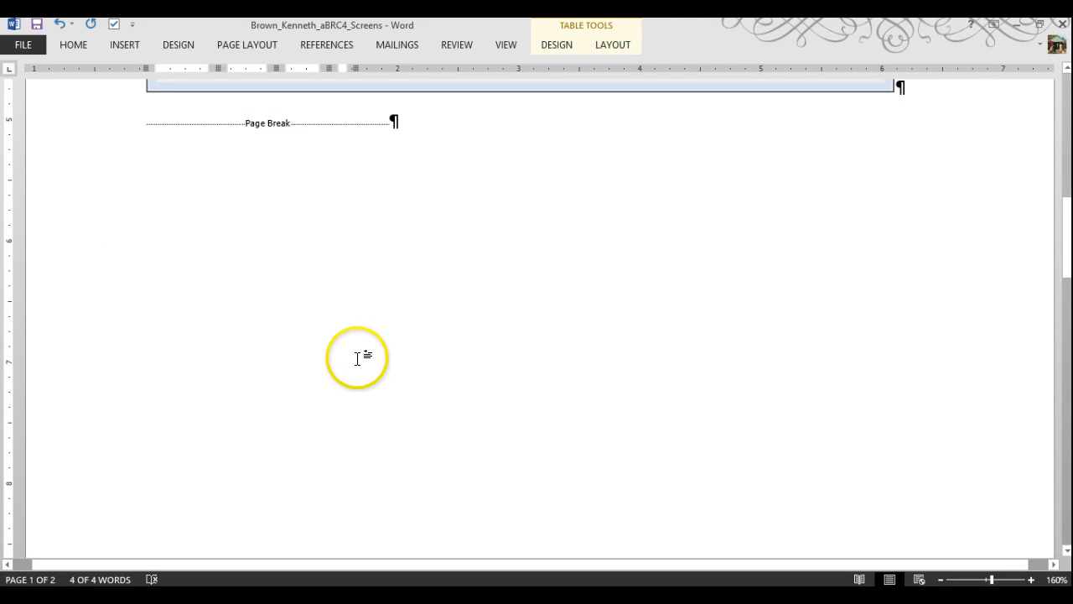
{"action": "scroll", "coordinate": [359, 391], "scroll_direction": "down", "scroll_amount": 5}
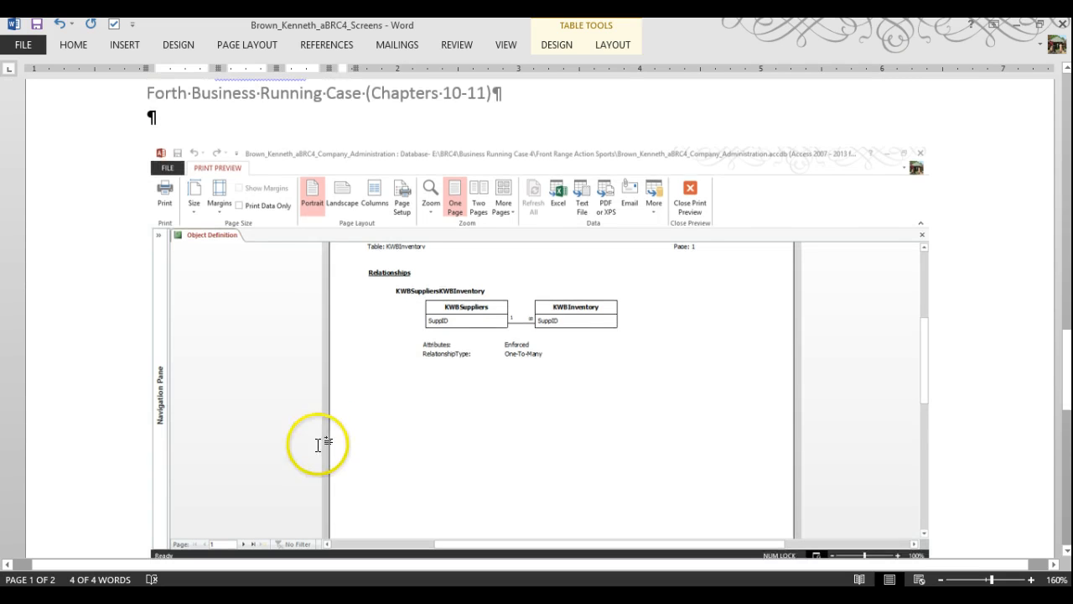
{"action": "left_click", "coordinate": [151, 117]}
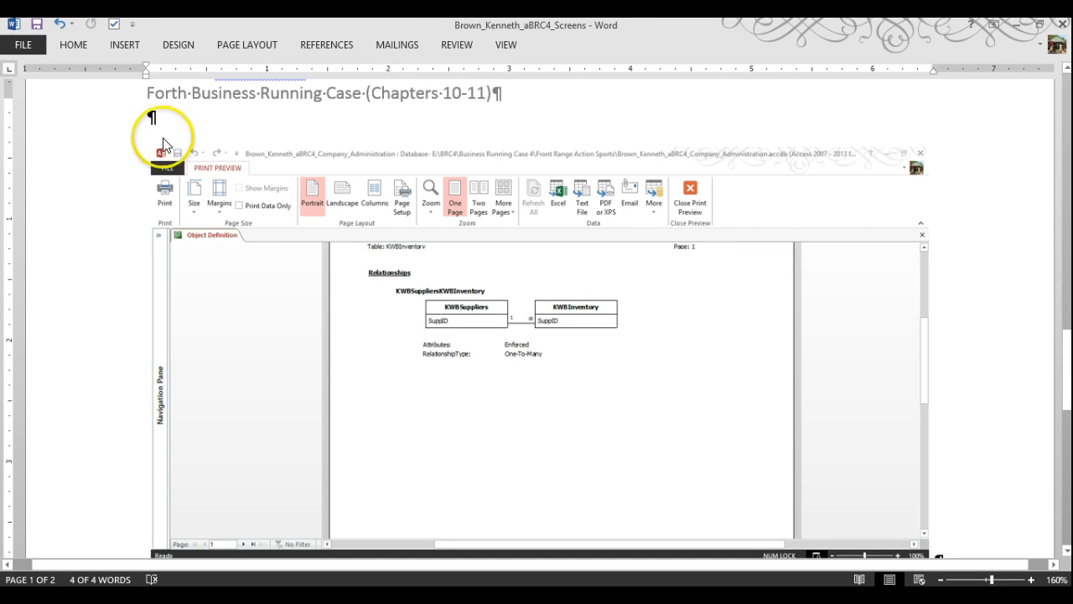
{"action": "type", "text": "Project:\tBRC4\tStep:\t6"}
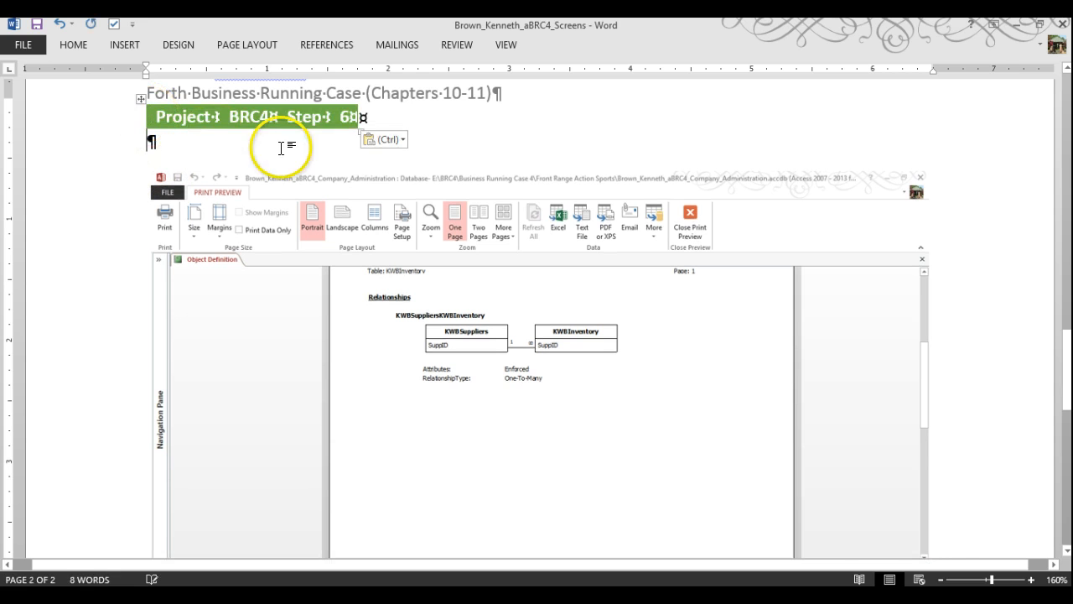
Change the pasted label's step number to 8, save the document, and return to Access
{"action": "left_click", "coordinate": [224, 115]}
{"action": "left_click", "coordinate": [214, 117]}
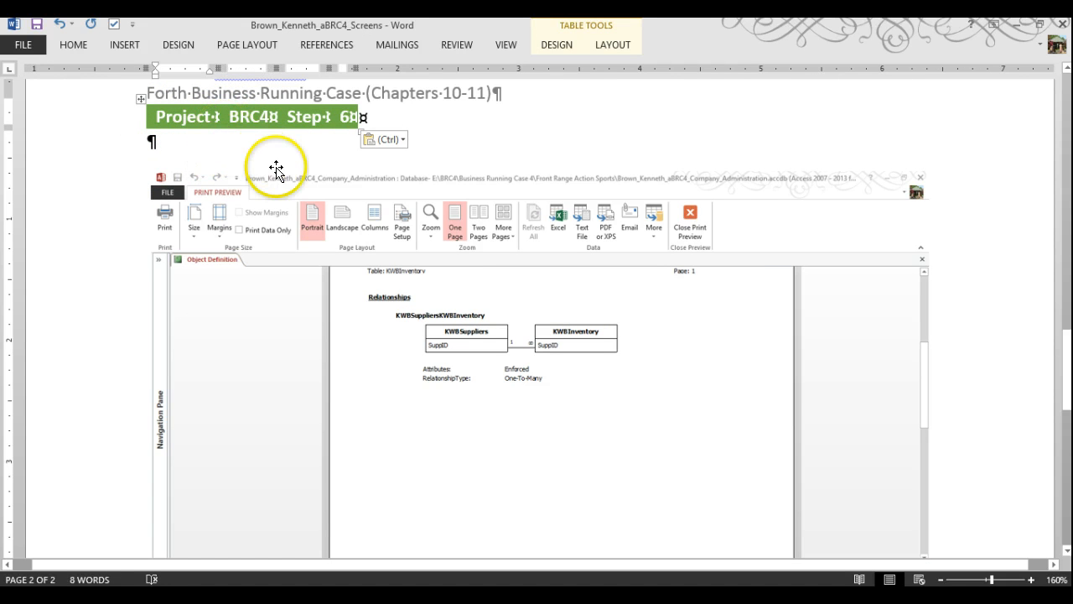
{"action": "key", "text": "Tab"}
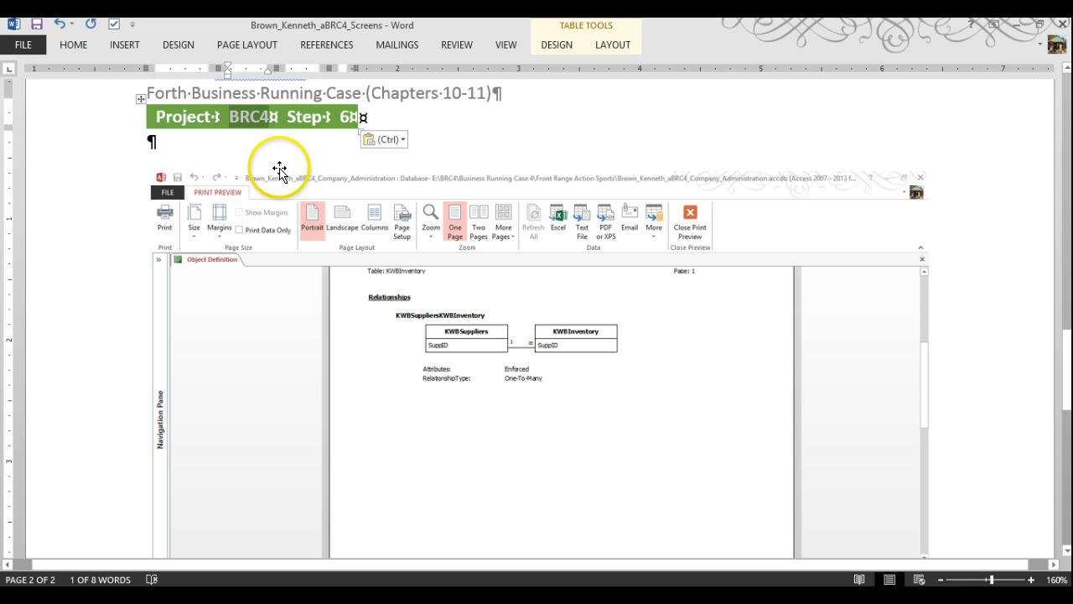
{"action": "key", "text": "shift+Tab"}
{"action": "key", "text": "Tab"}
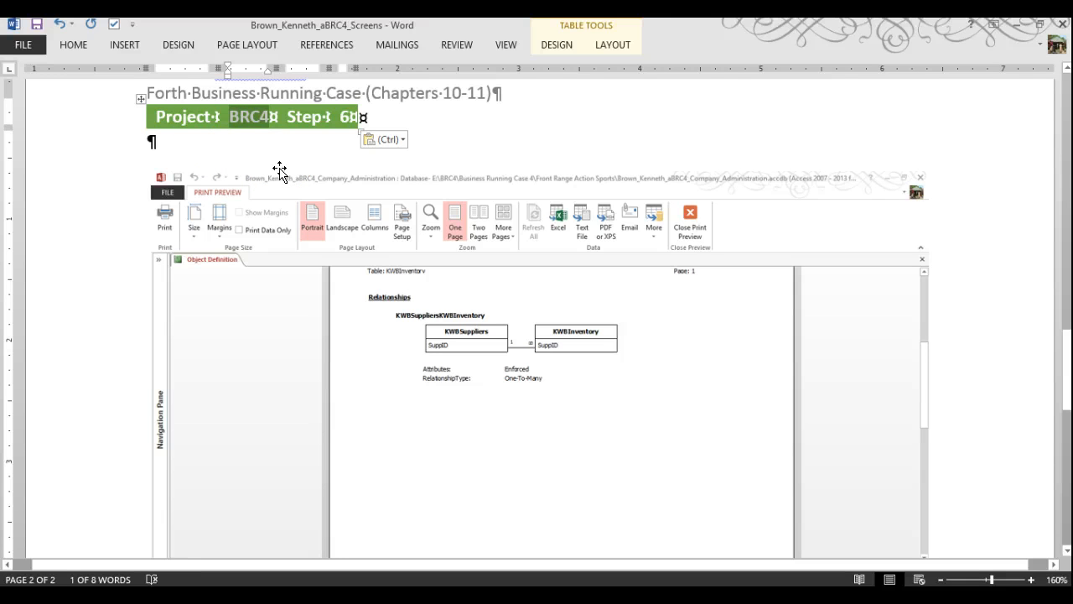
{"action": "key", "text": "Tab"}
{"action": "key", "text": "Tab"}
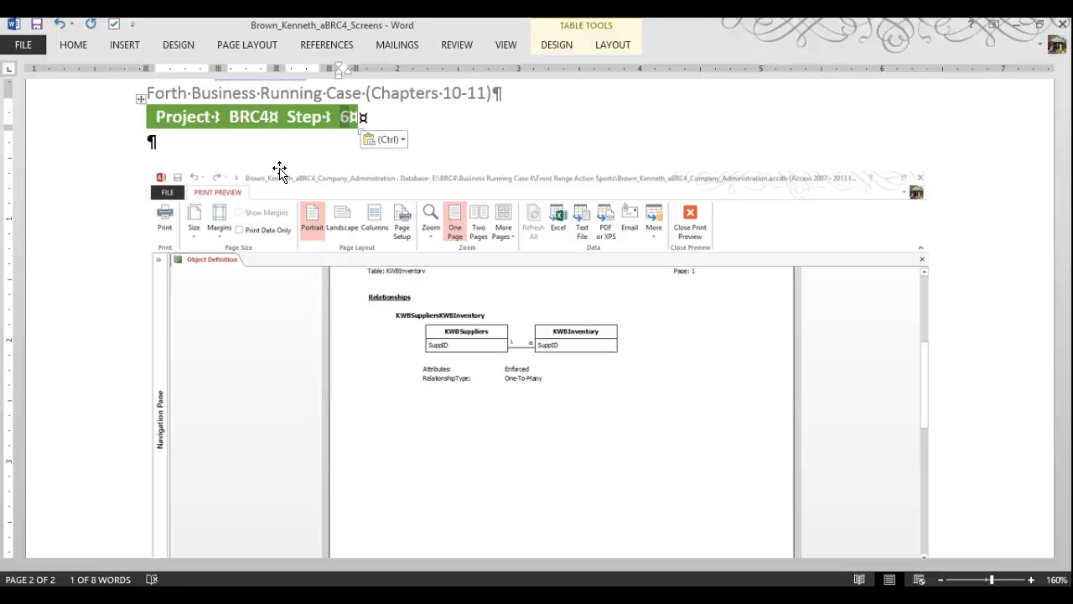
{"action": "type", "text": "8"}
{"action": "left_click", "coordinate": [280, 162]}
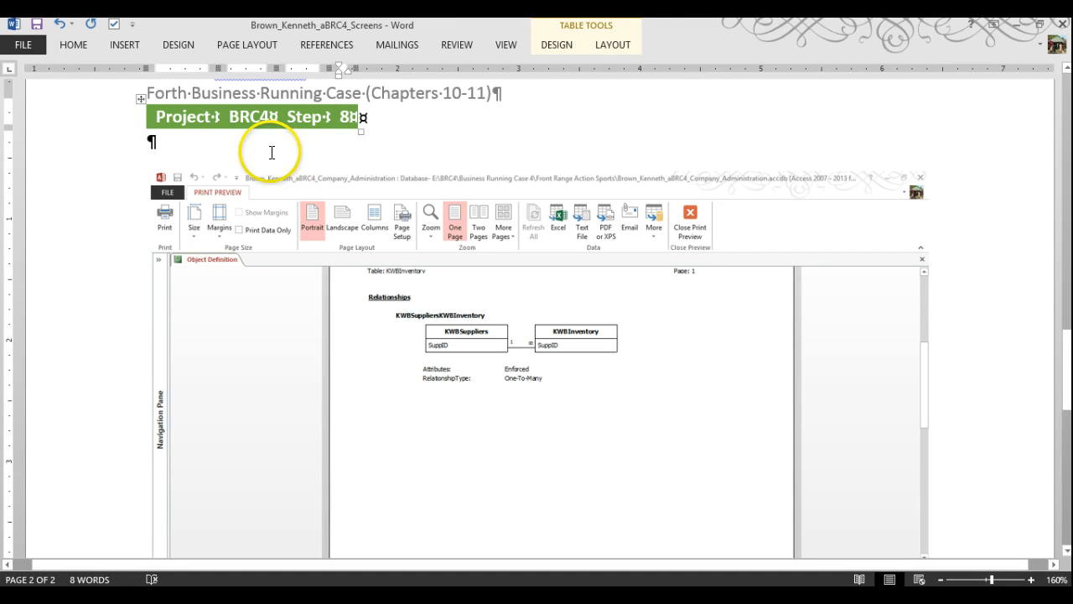
{"action": "left_click", "coordinate": [36, 26]}
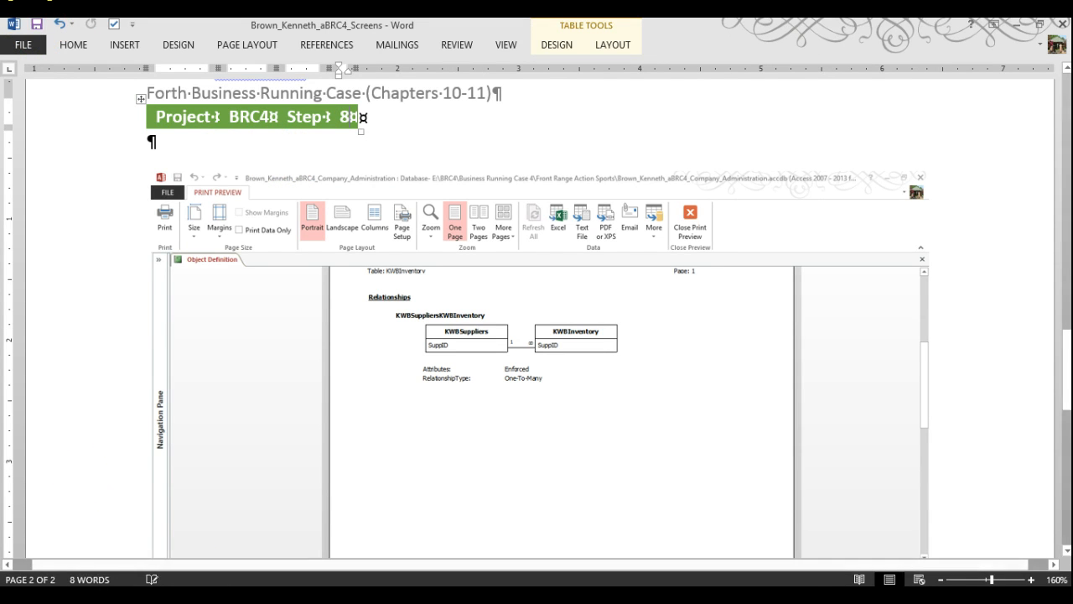
{"action": "key", "text": "alt+Tab"}
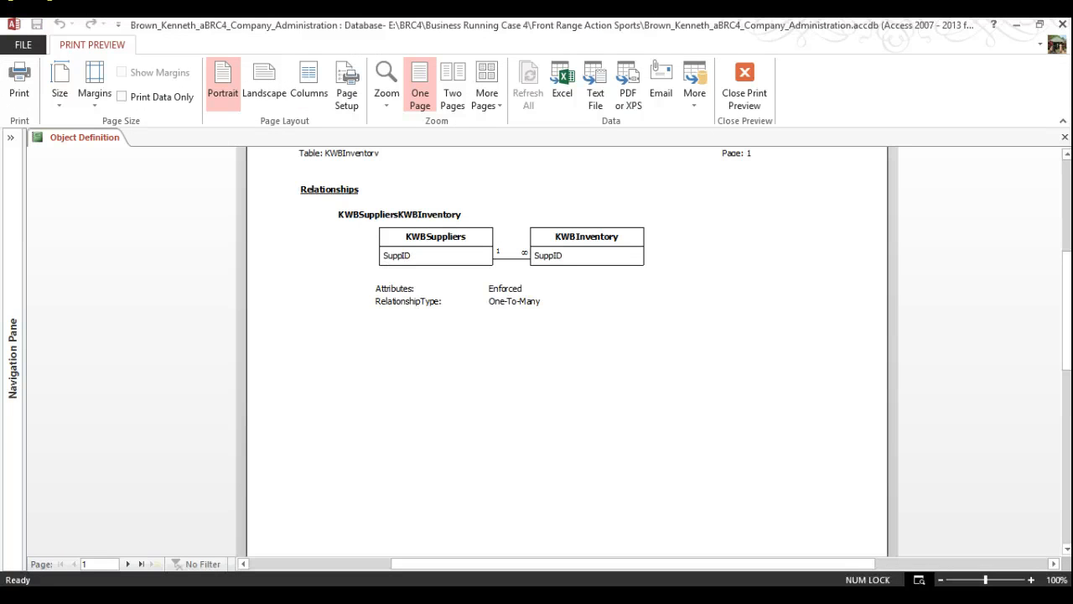
Close the report preview, then compact and repair the database, dismissing the transactions warning
{"action": "left_click", "coordinate": [753, 78]}
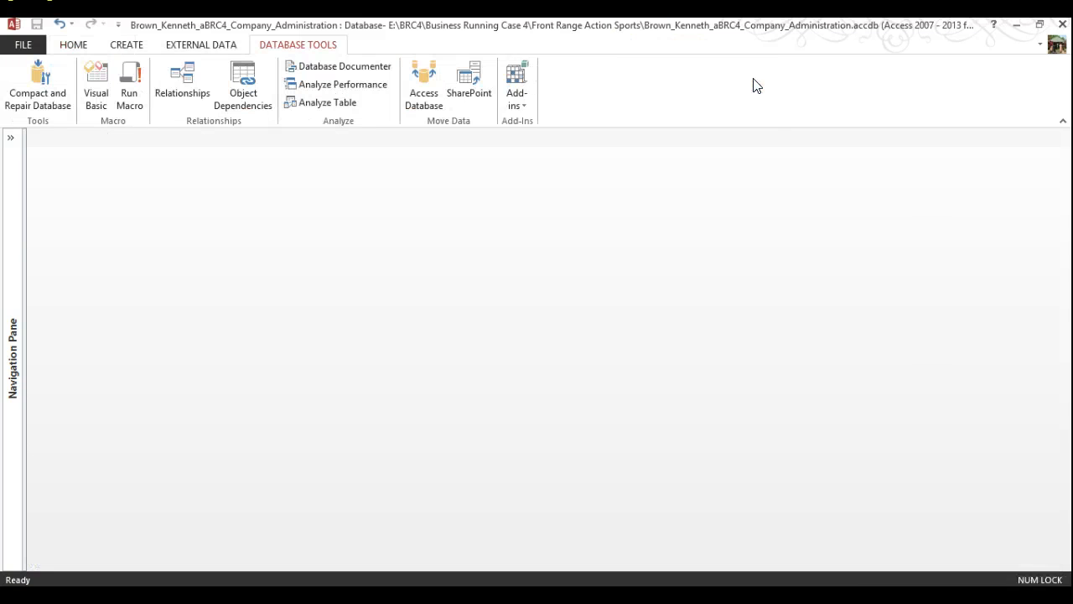
{"action": "left_click", "coordinate": [22, 44]}
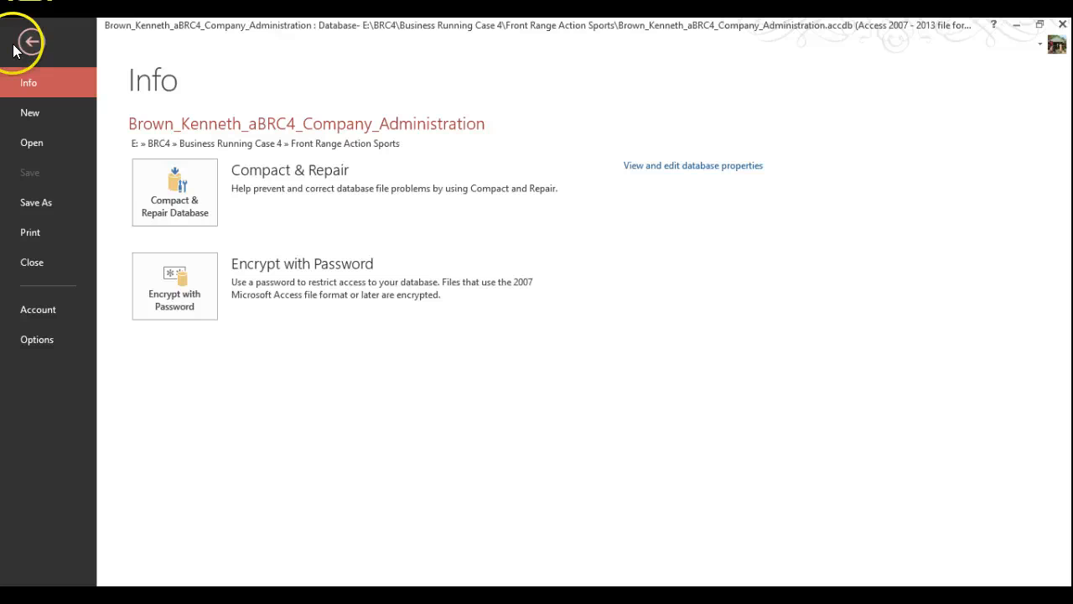
{"action": "left_click", "coordinate": [166, 183]}
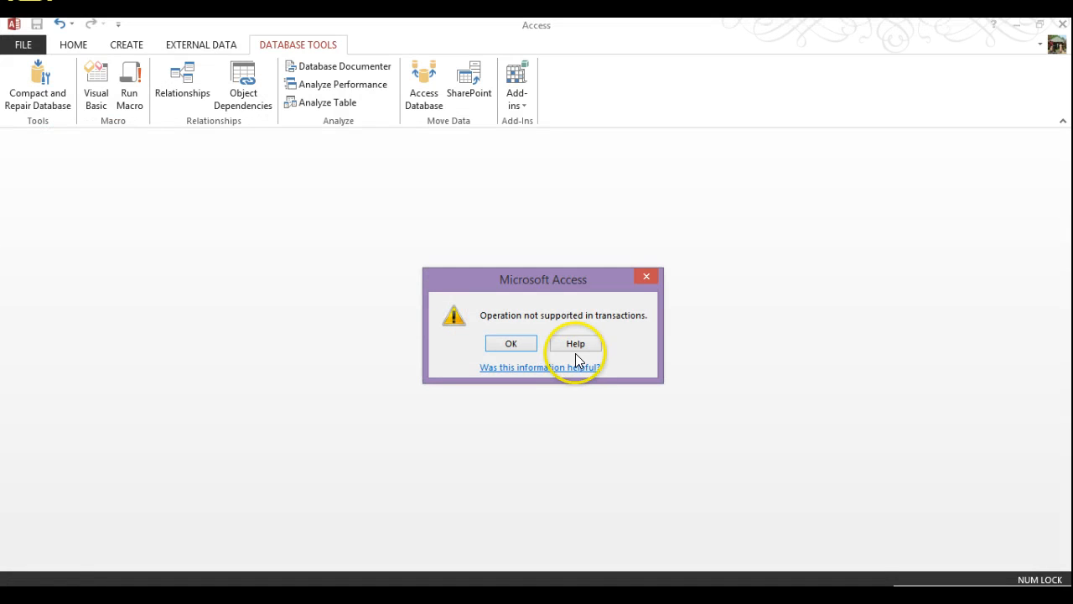
{"action": "left_click", "coordinate": [506, 340]}
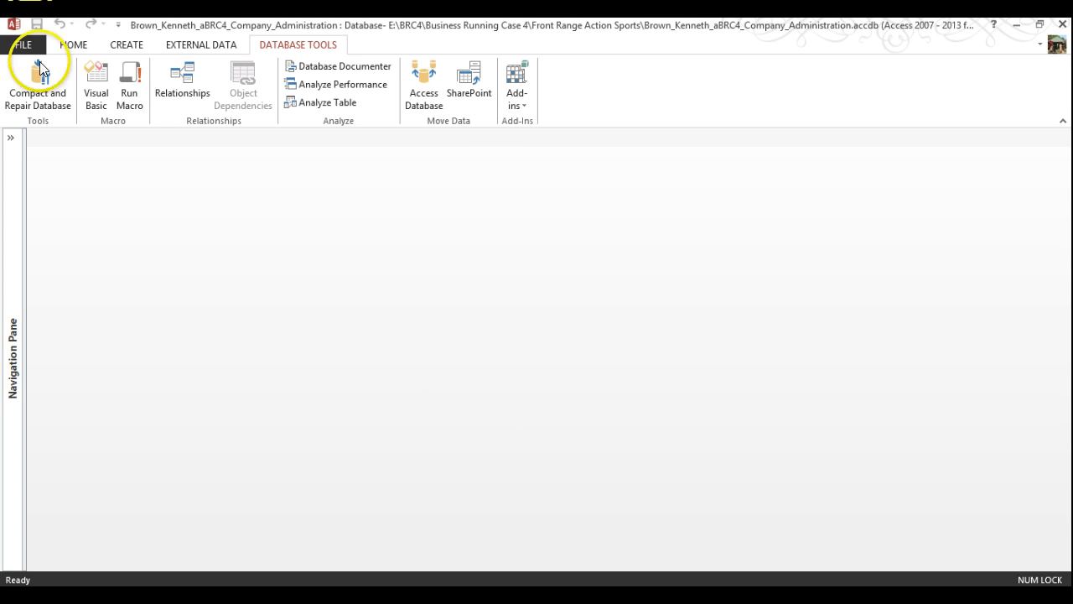
{"action": "left_click", "coordinate": [21, 45]}
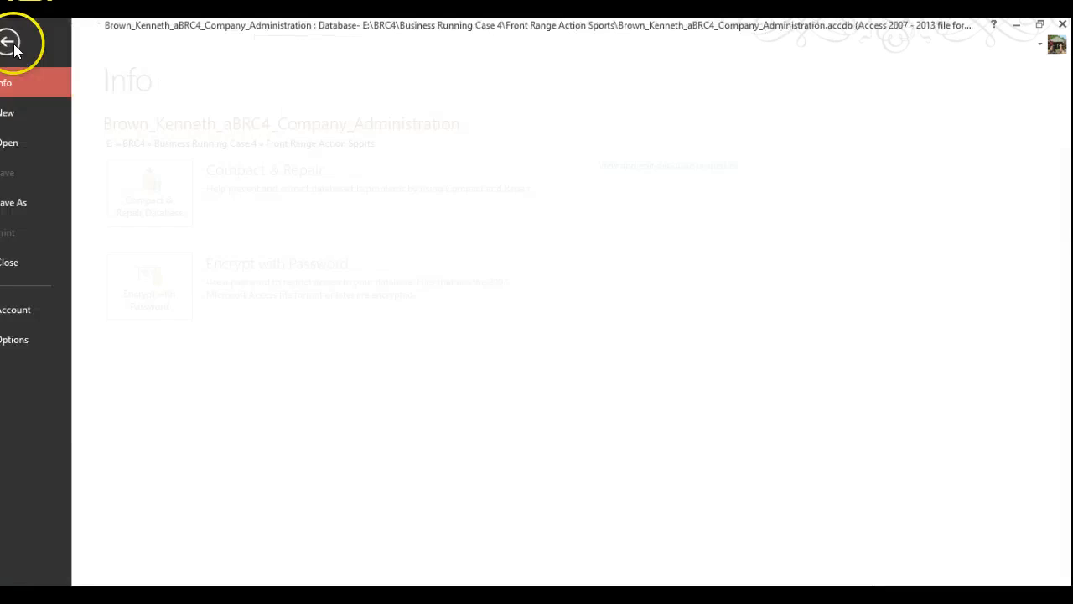
Close the company administration database and reopen it from the Recent list
{"action": "left_click", "coordinate": [34, 265]}
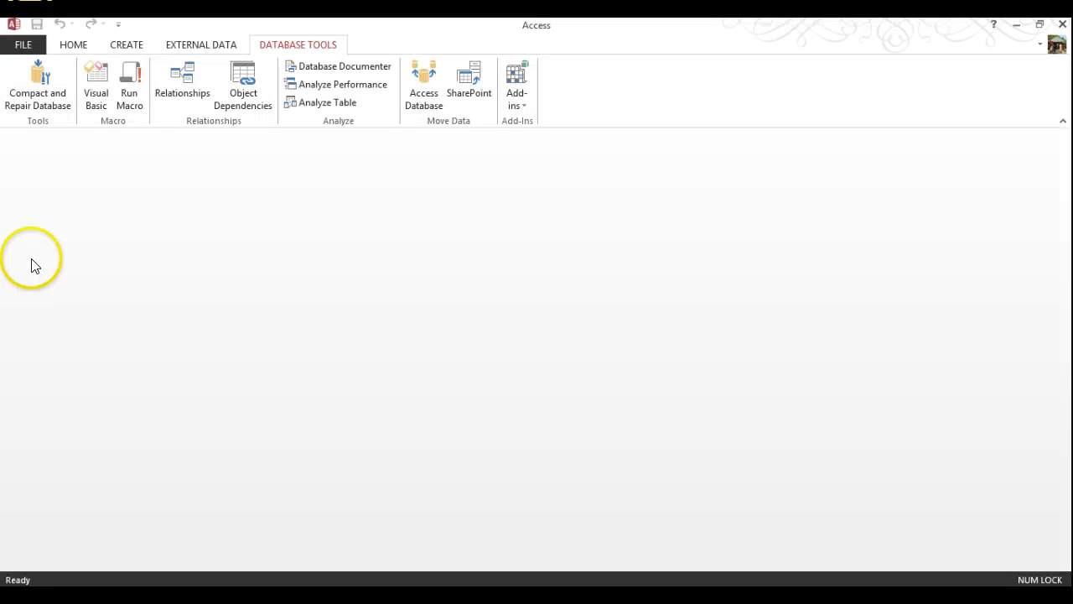
{"action": "left_click", "coordinate": [21, 46]}
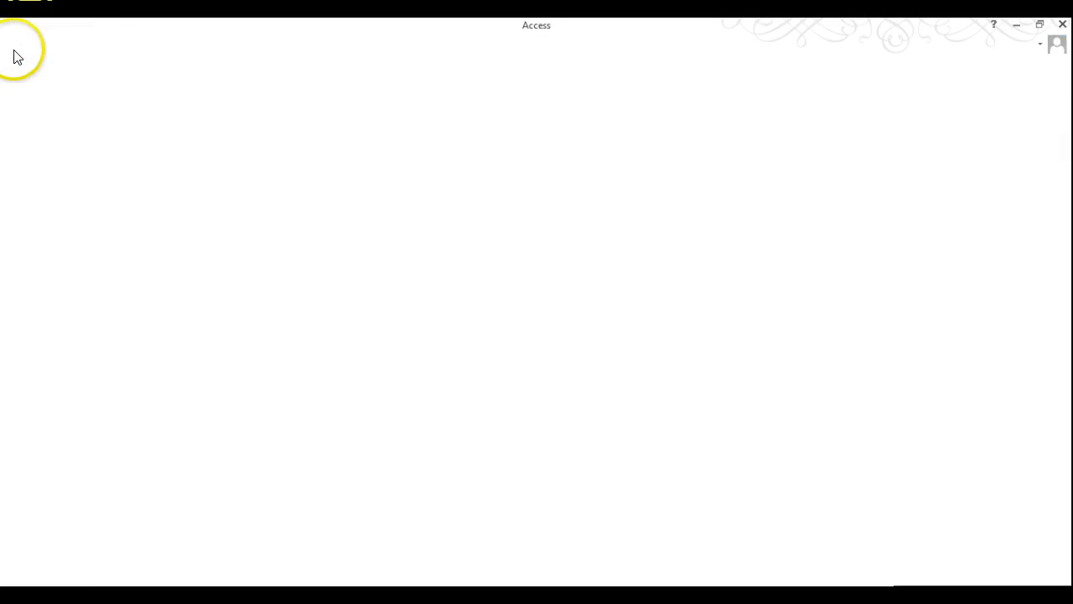
{"action": "left_click", "coordinate": [30, 143]}
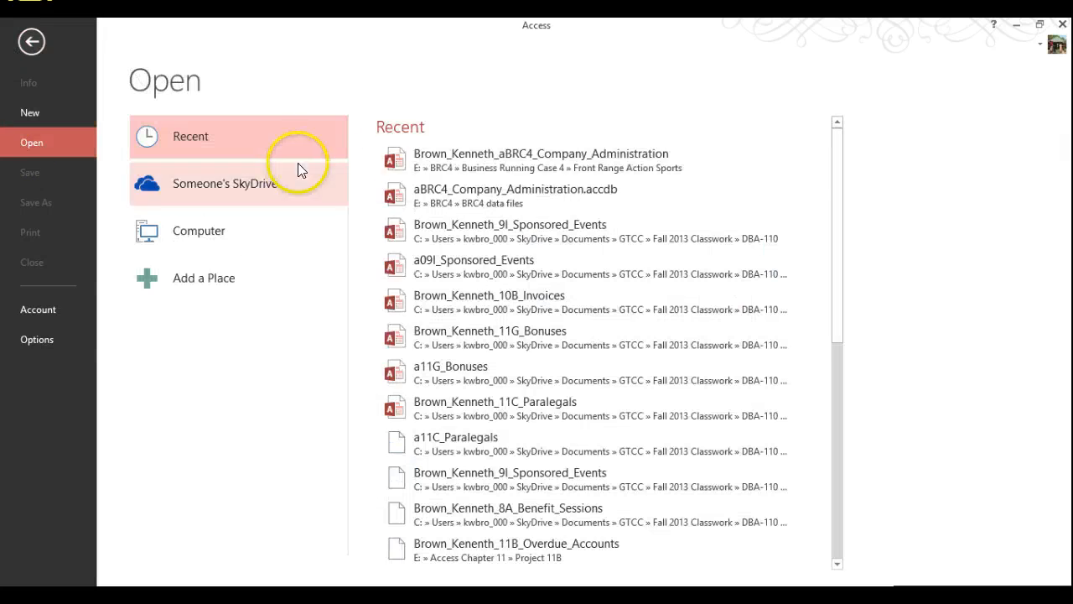
{"action": "left_click", "coordinate": [498, 158]}
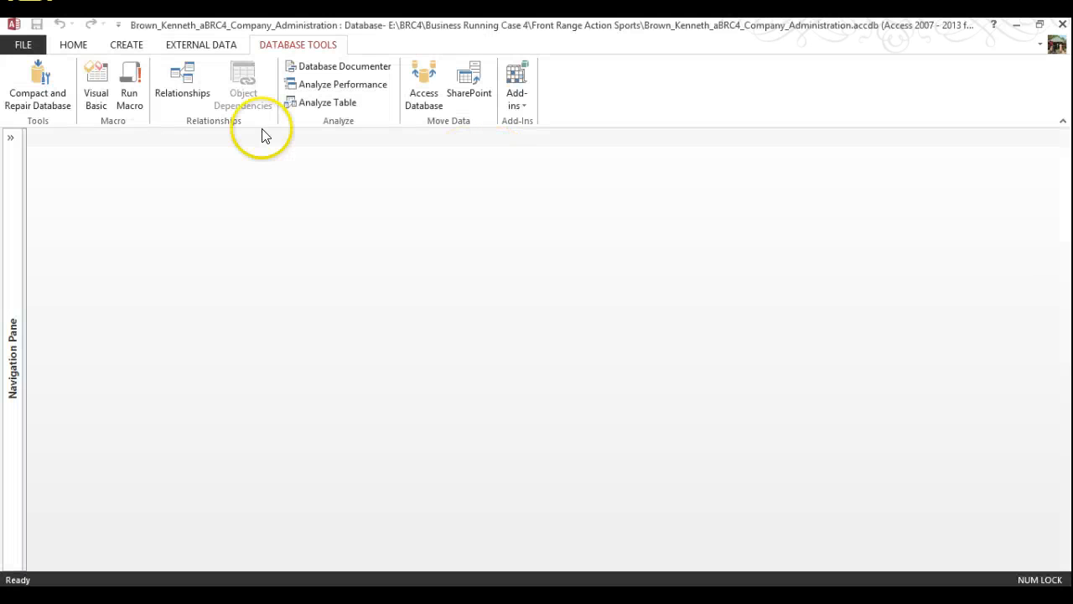
Compact and repair it again, expand the Navigation Pane, then close the database
{"action": "left_click", "coordinate": [38, 88]}
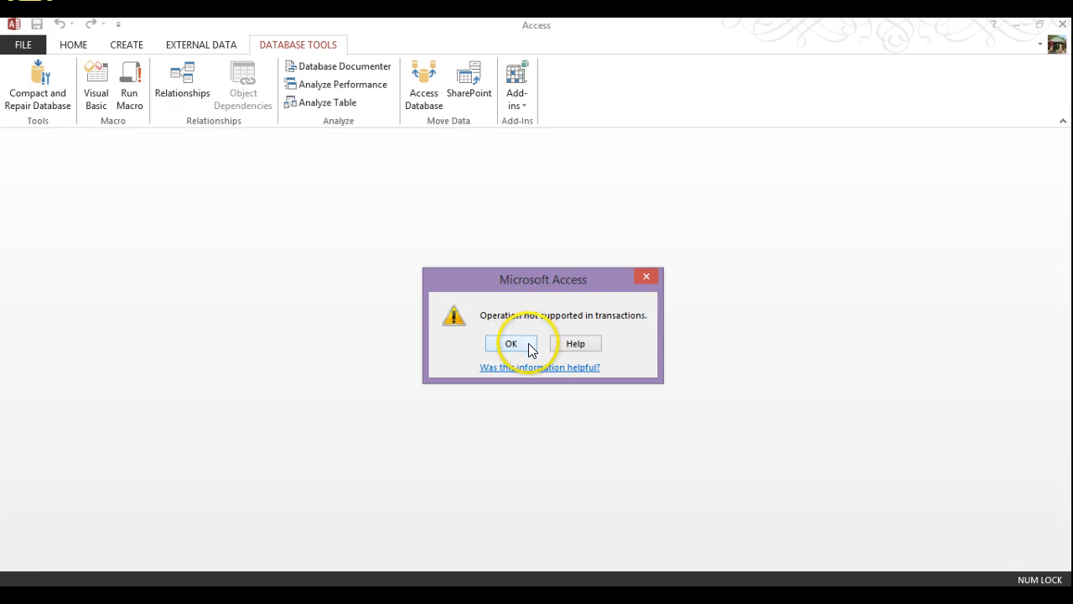
{"action": "left_click", "coordinate": [529, 344]}
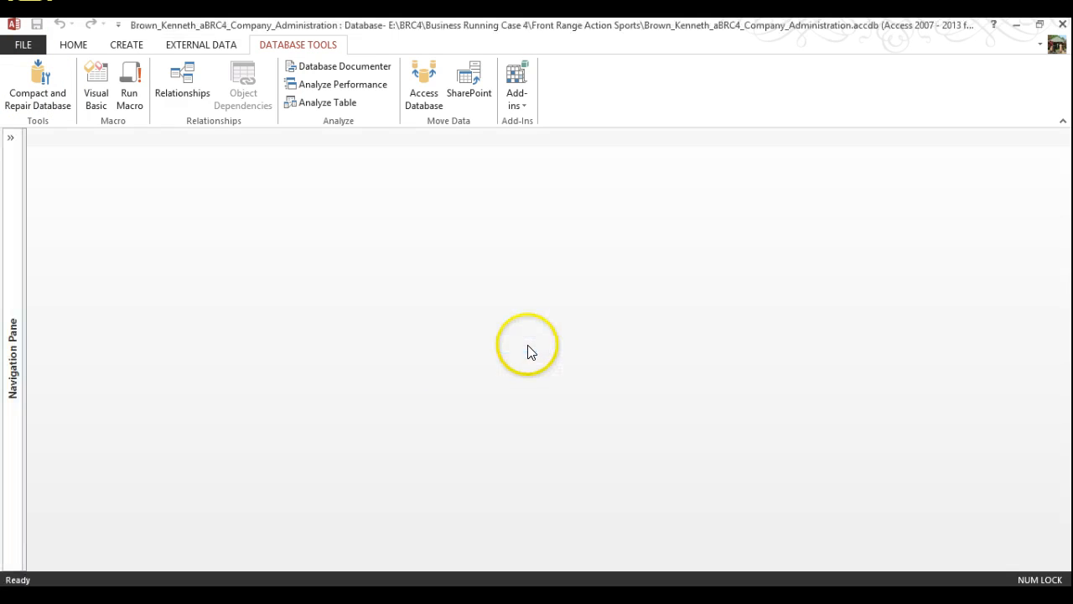
{"action": "left_click", "coordinate": [10, 141]}
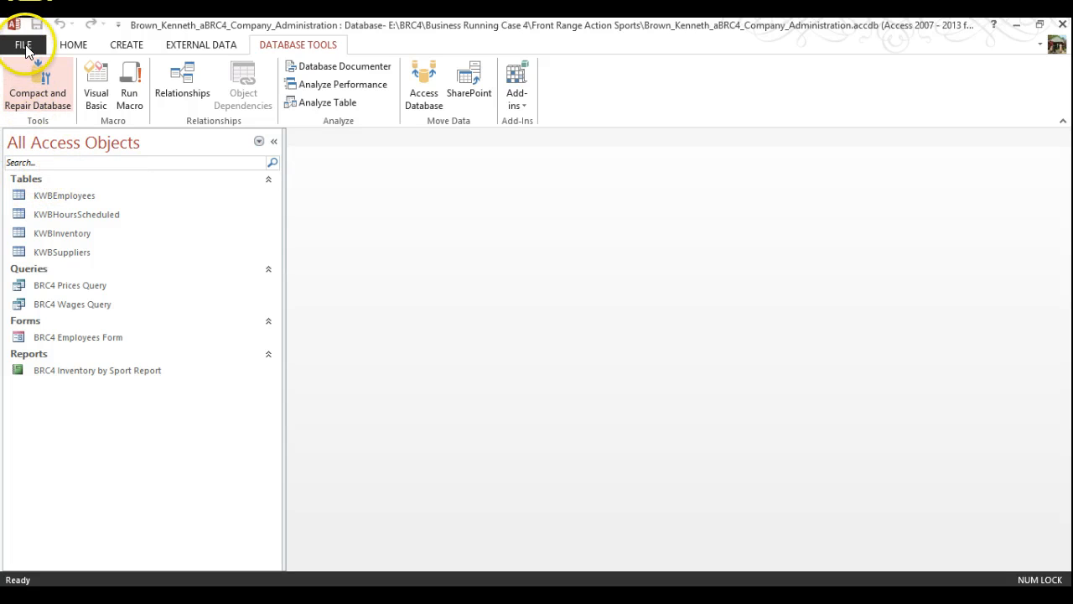
{"action": "left_click", "coordinate": [25, 47]}
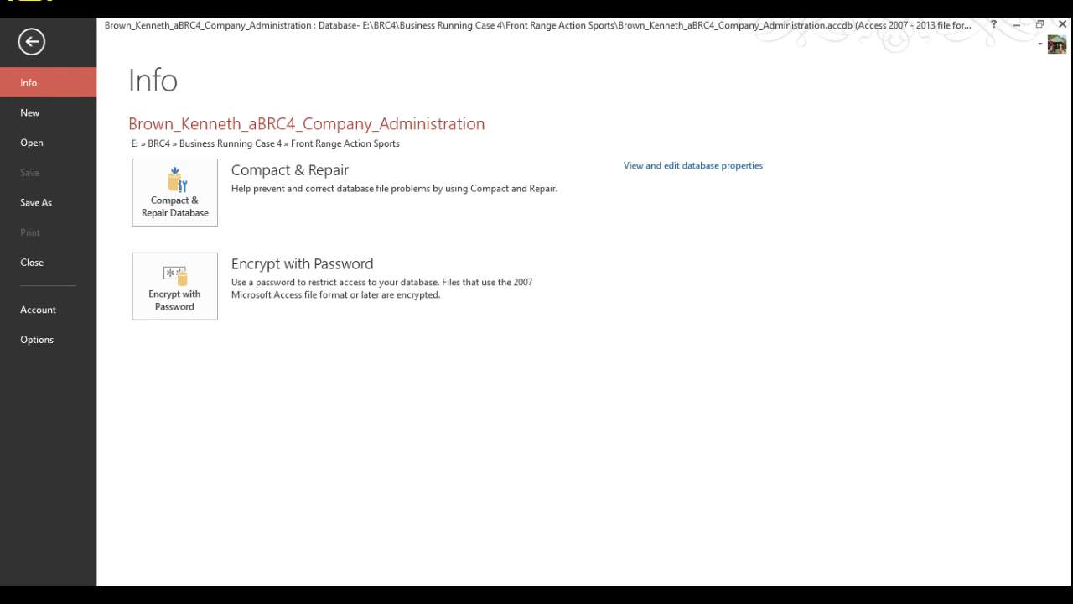
{"action": "left_click", "coordinate": [34, 262]}
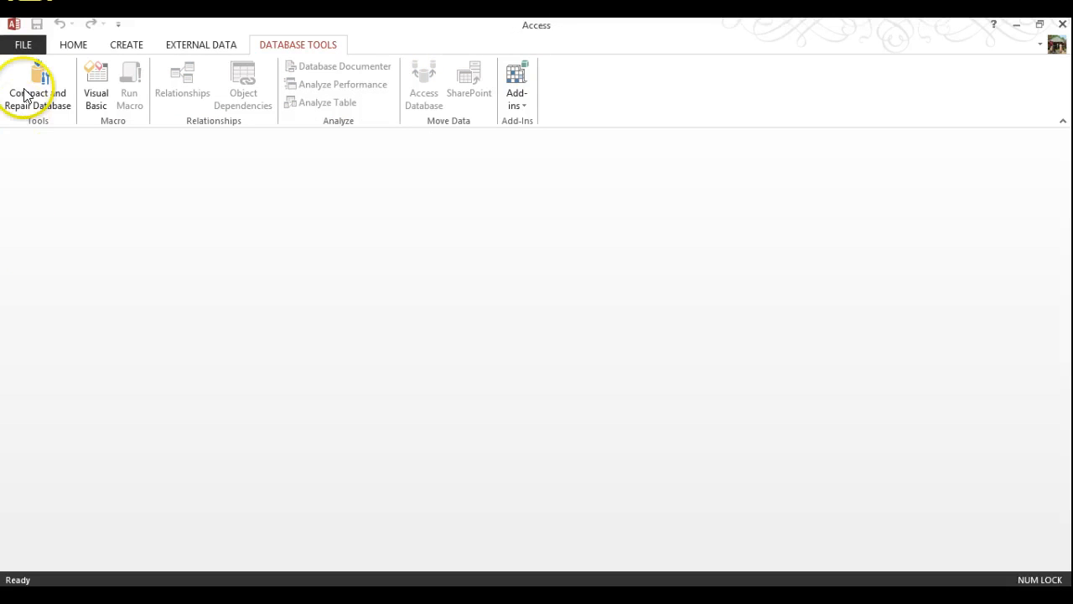
Open the company administration database from E:\BRC4\Business Running Case 4\Front Range Action Sports with Open Exclusive
{"action": "left_click", "coordinate": [23, 45]}
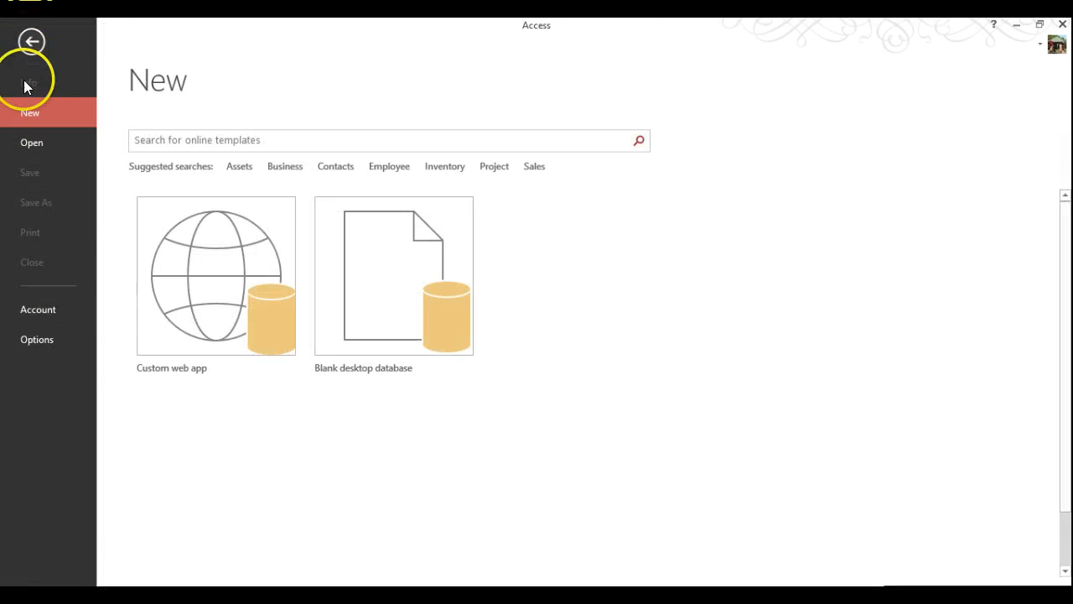
{"action": "left_click", "coordinate": [26, 148]}
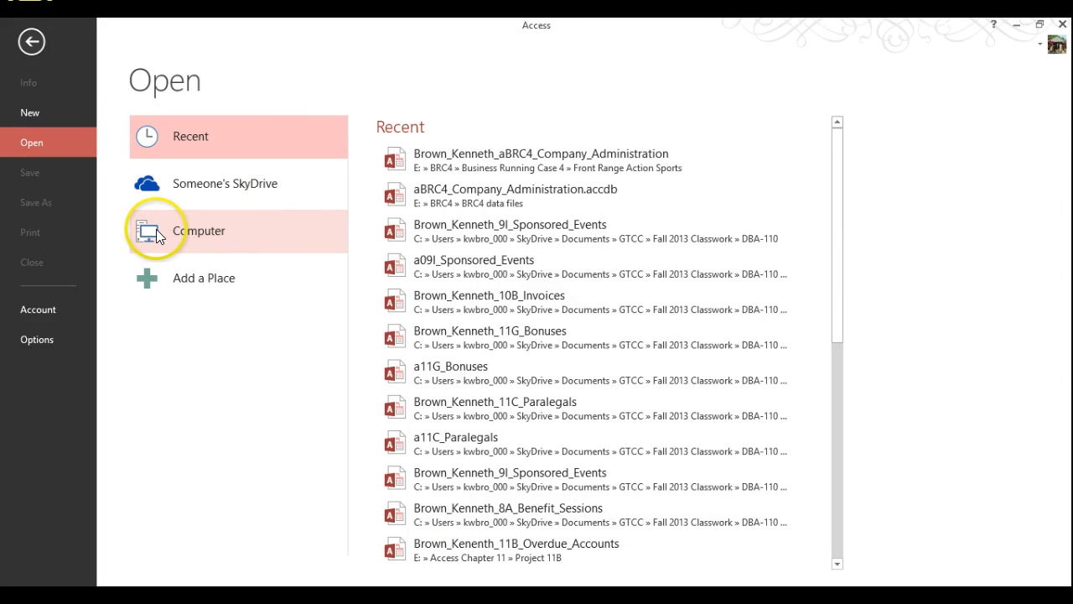
{"action": "left_click", "coordinate": [151, 234]}
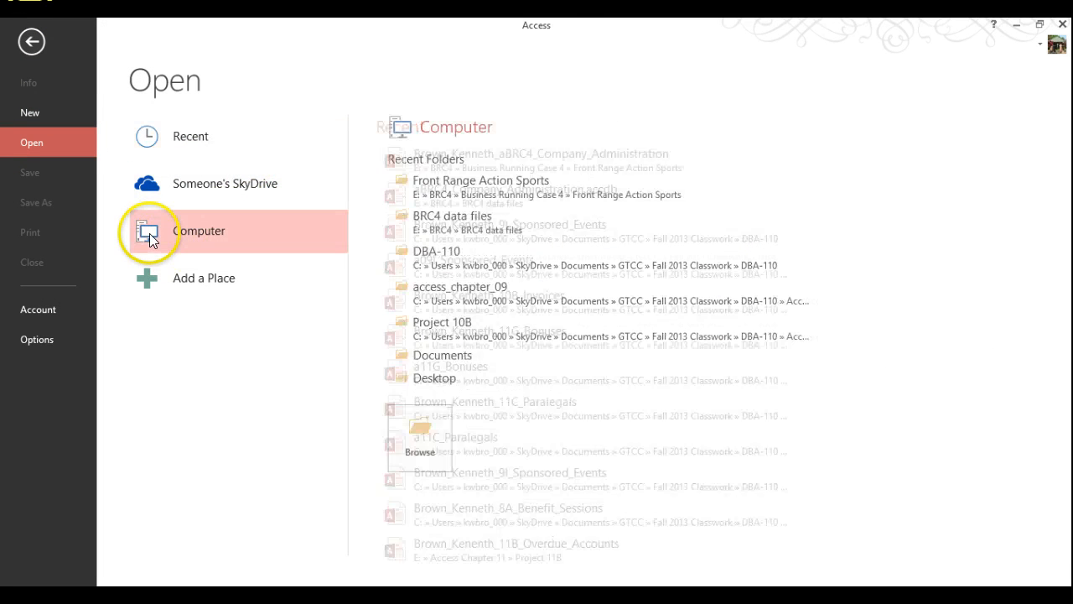
{"action": "left_click", "coordinate": [421, 442]}
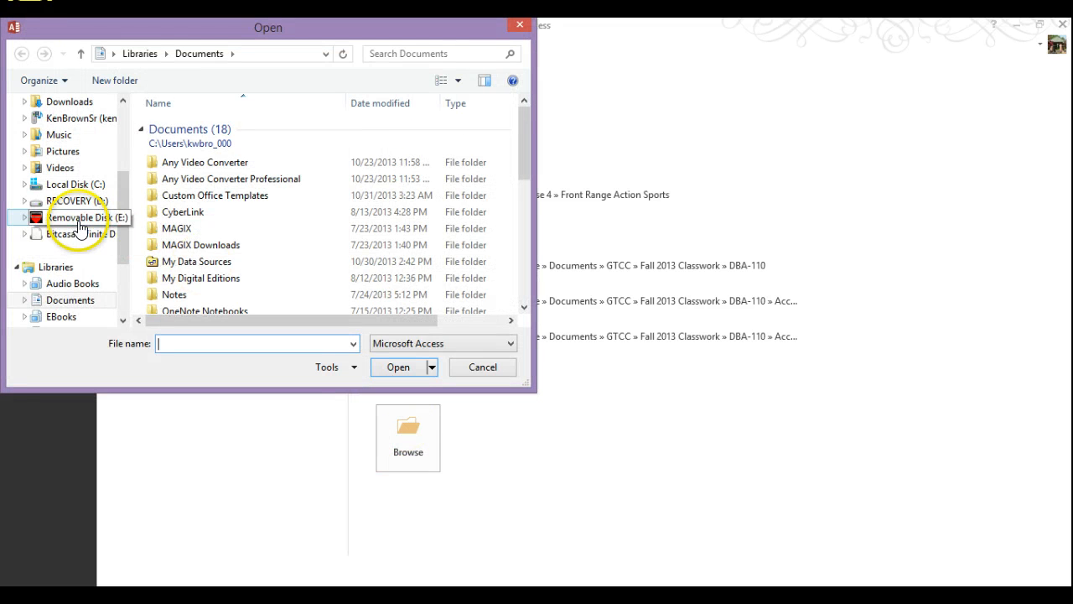
{"action": "left_click", "coordinate": [80, 218]}
{"action": "double_click", "coordinate": [184, 178]}
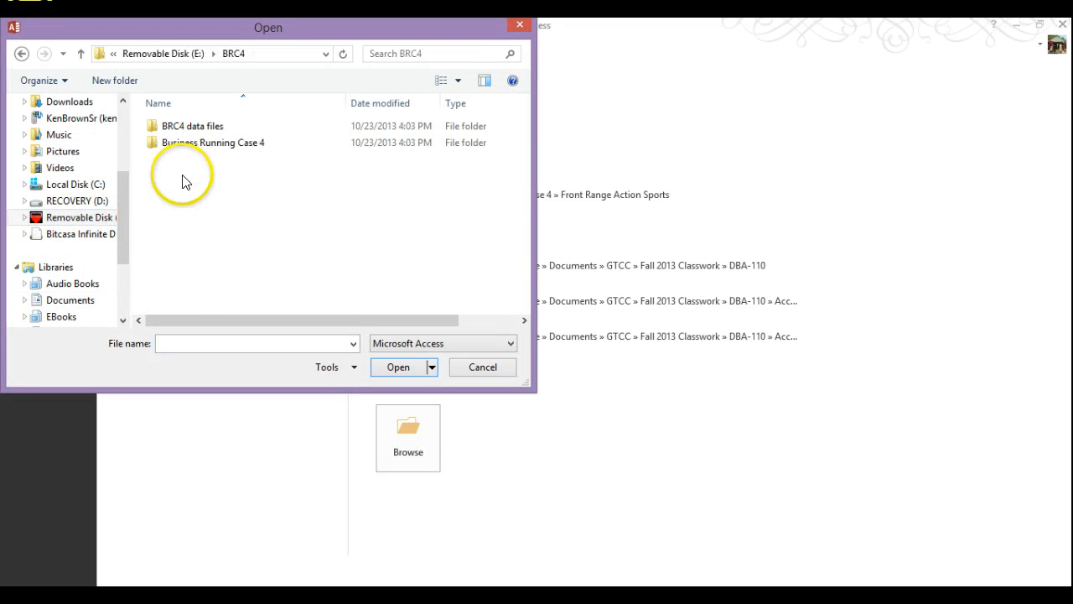
{"action": "double_click", "coordinate": [184, 145]}
{"action": "double_click", "coordinate": [181, 128]}
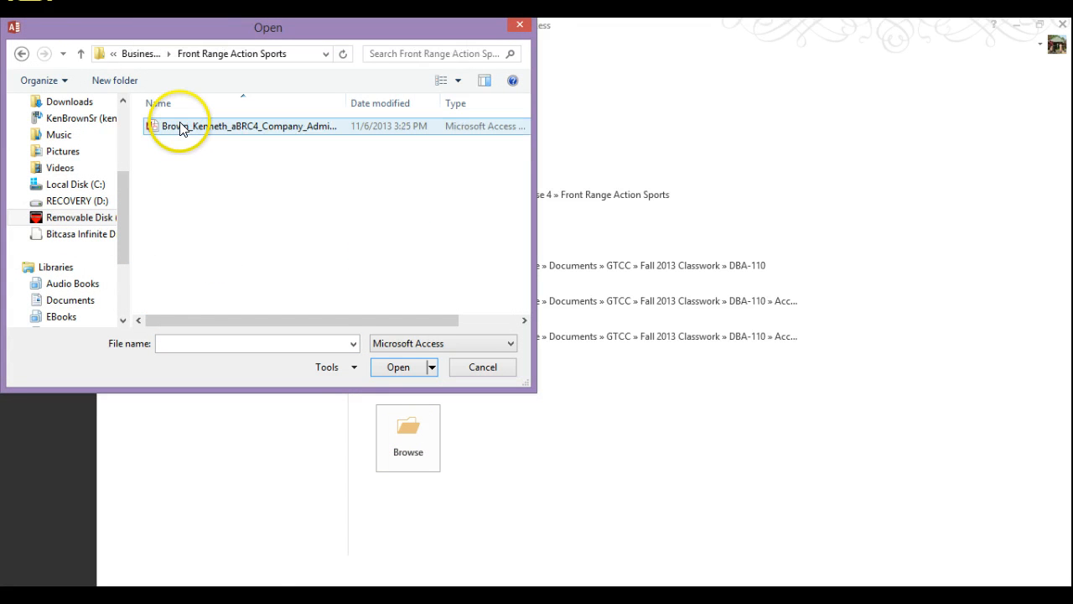
{"action": "left_click", "coordinate": [191, 136]}
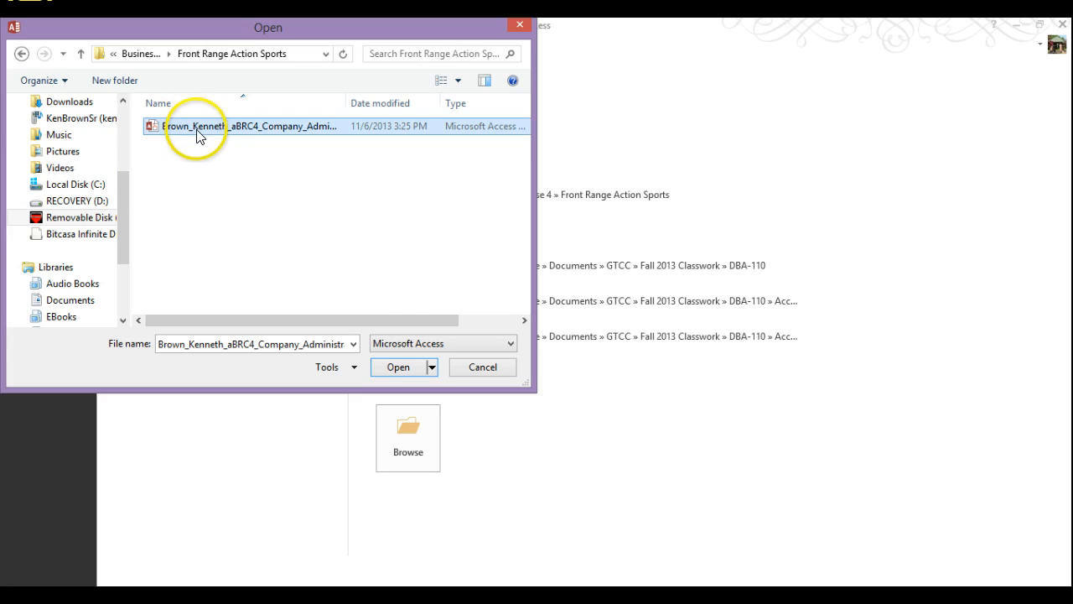
{"action": "left_click", "coordinate": [431, 366]}
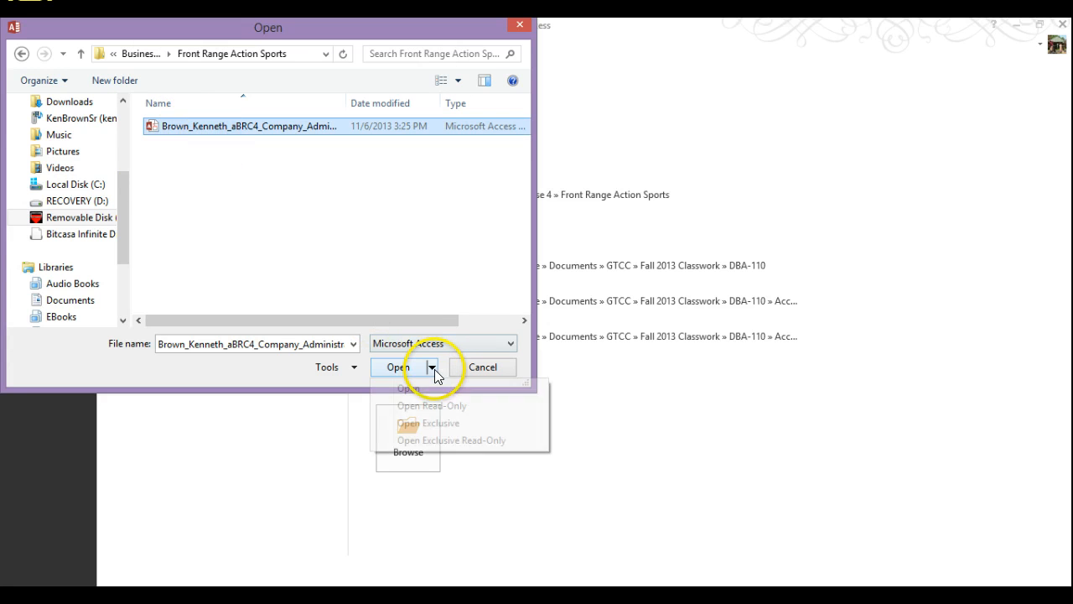
{"action": "left_click", "coordinate": [437, 424]}
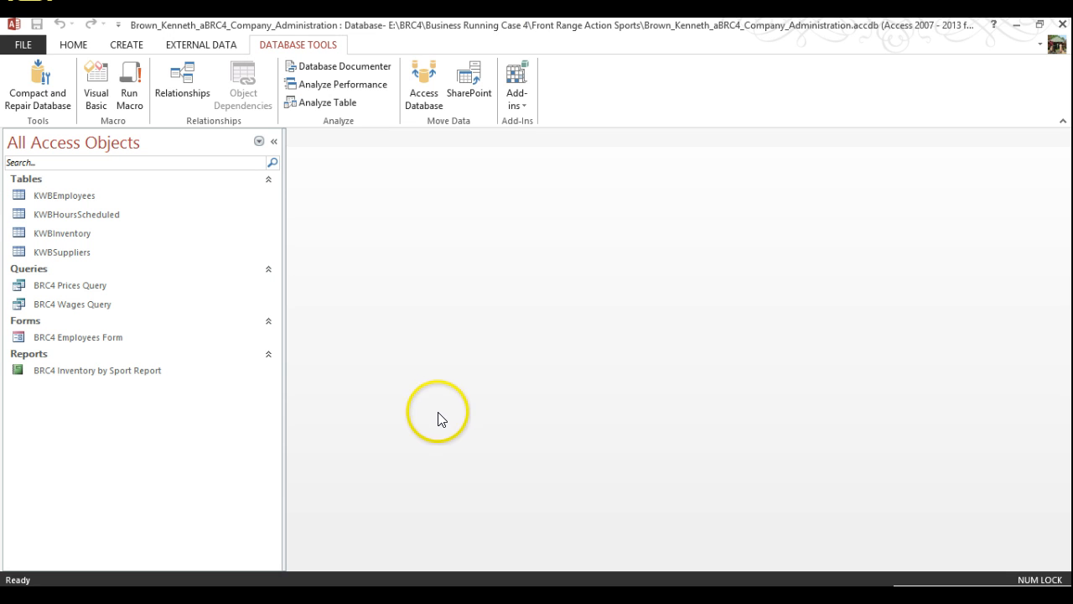
Encrypt the database with a password, entered and verified, and accept the row-level locking warning
{"action": "left_click", "coordinate": [22, 45]}
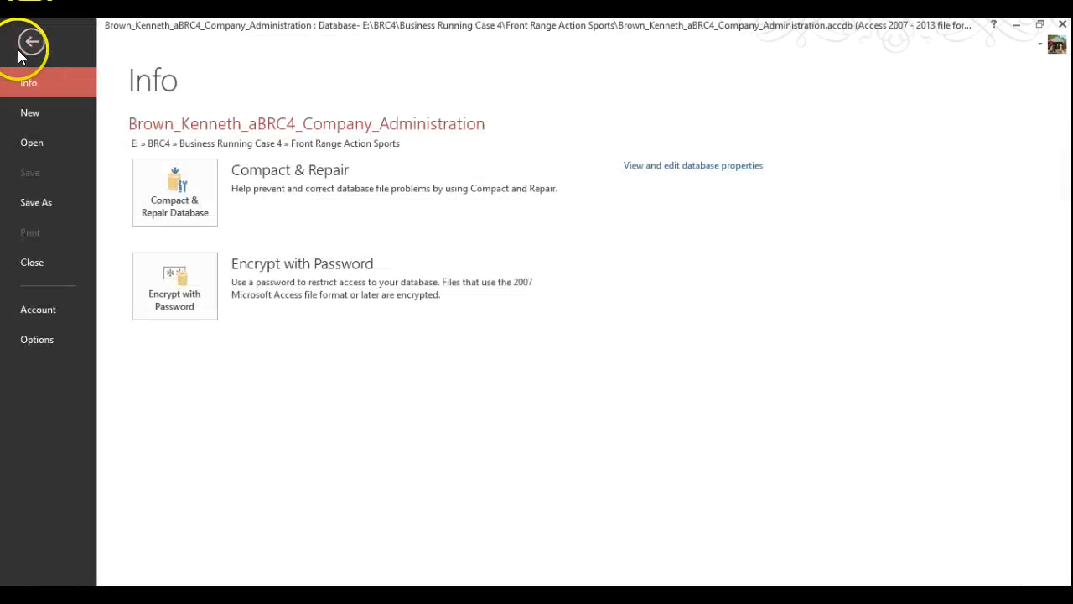
{"action": "left_click", "coordinate": [176, 292]}
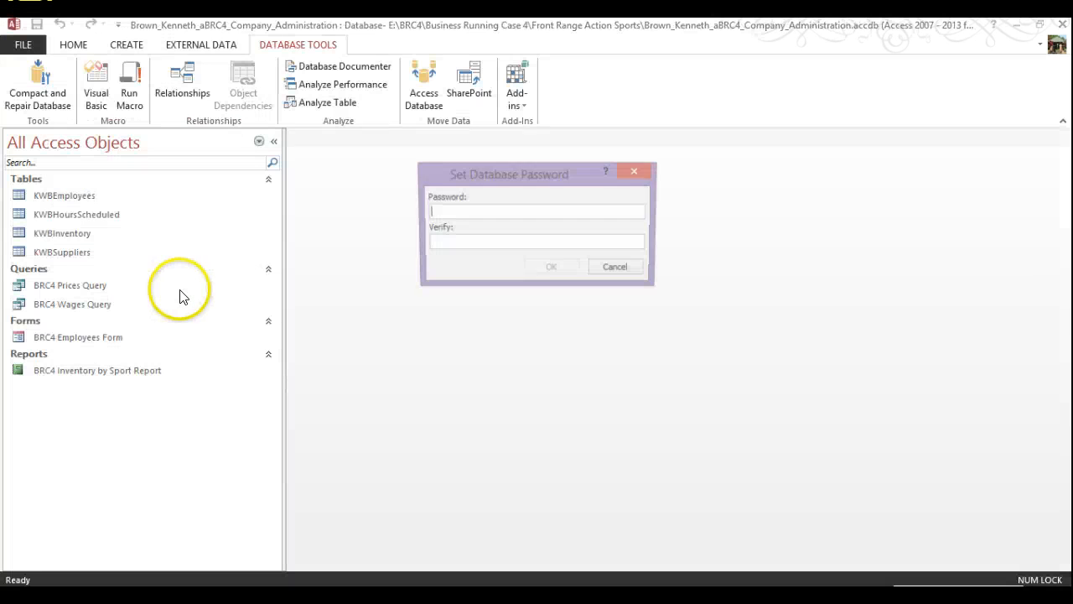
{"action": "left_click", "coordinate": [510, 244]}
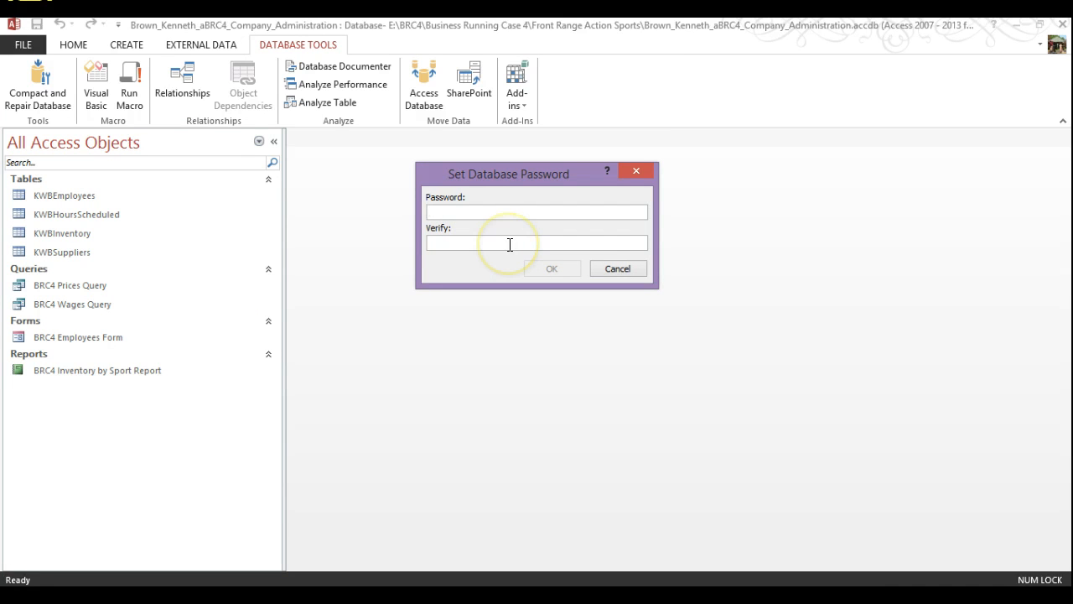
{"action": "type", "text": "**"}
{"action": "type", "text": "*"}
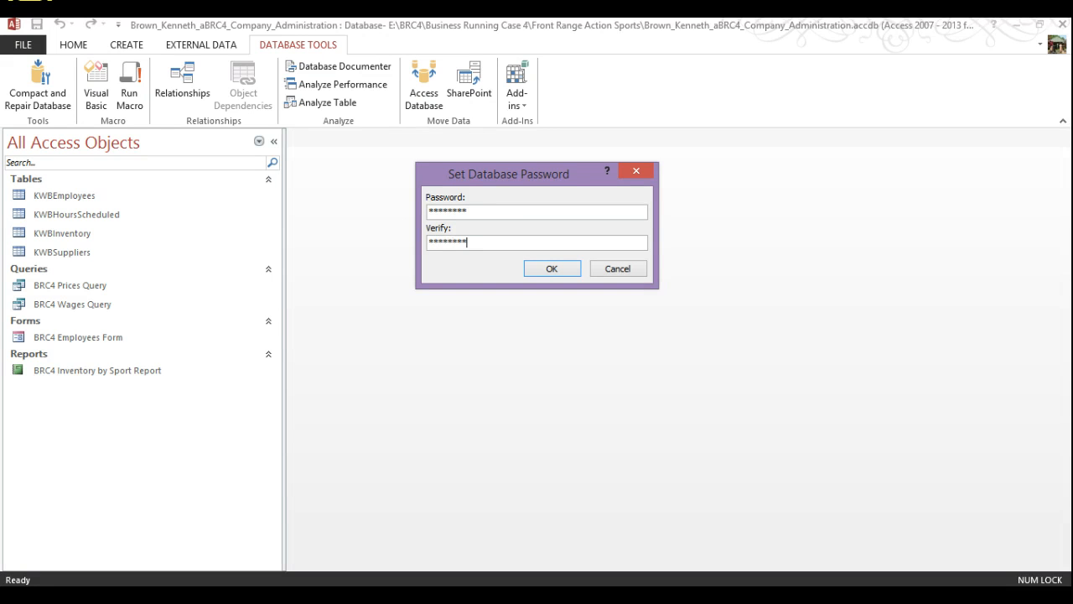
{"action": "left_click", "coordinate": [531, 266]}
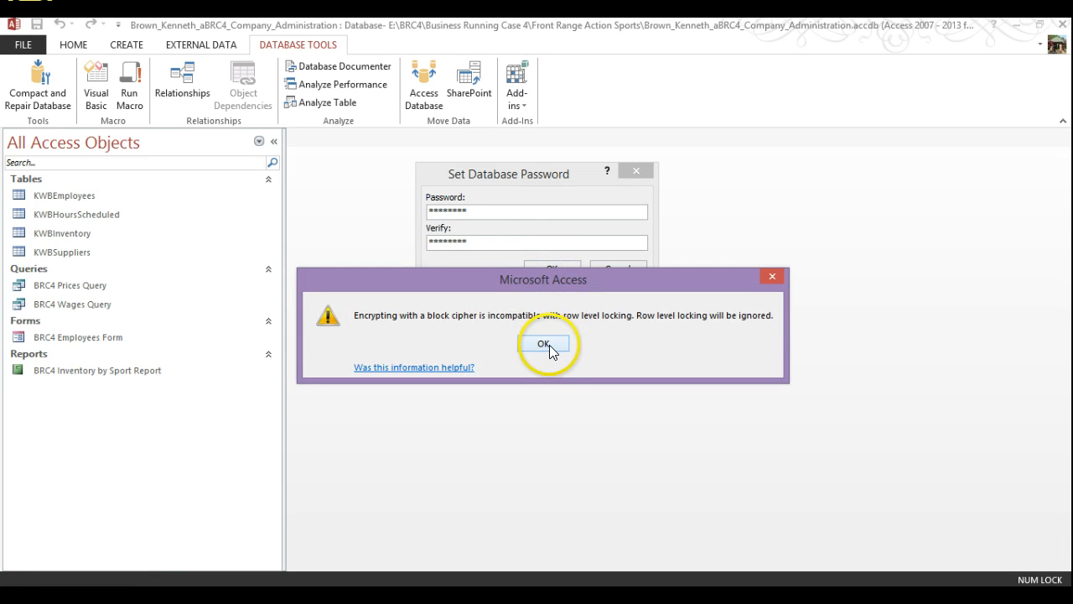
{"action": "left_click", "coordinate": [543, 344]}
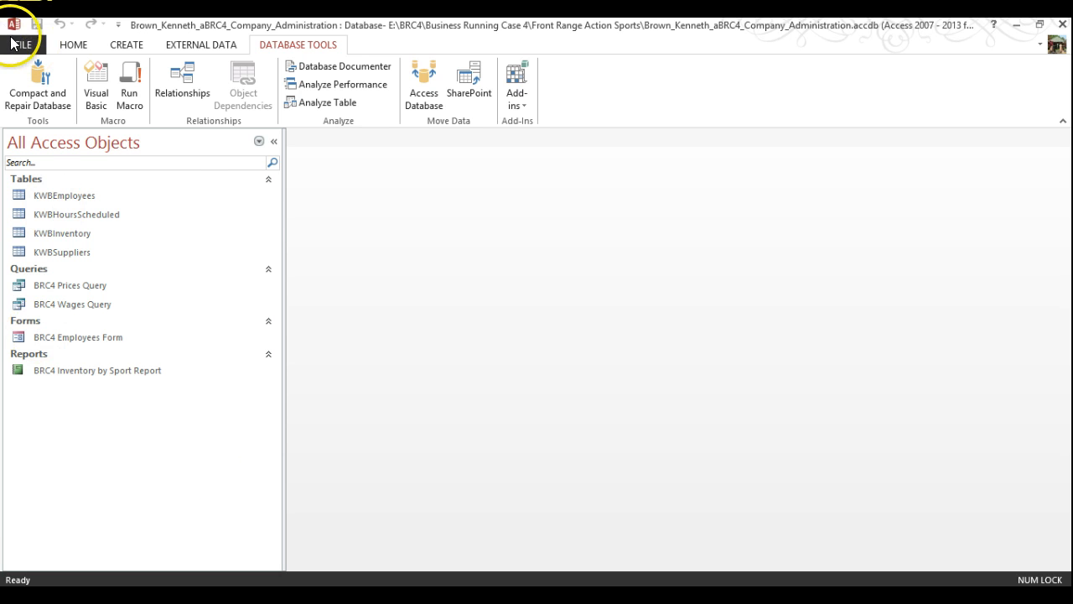
Close the encrypted company administration database
{"action": "left_click", "coordinate": [31, 47]}
{"action": "left_click", "coordinate": [23, 261]}
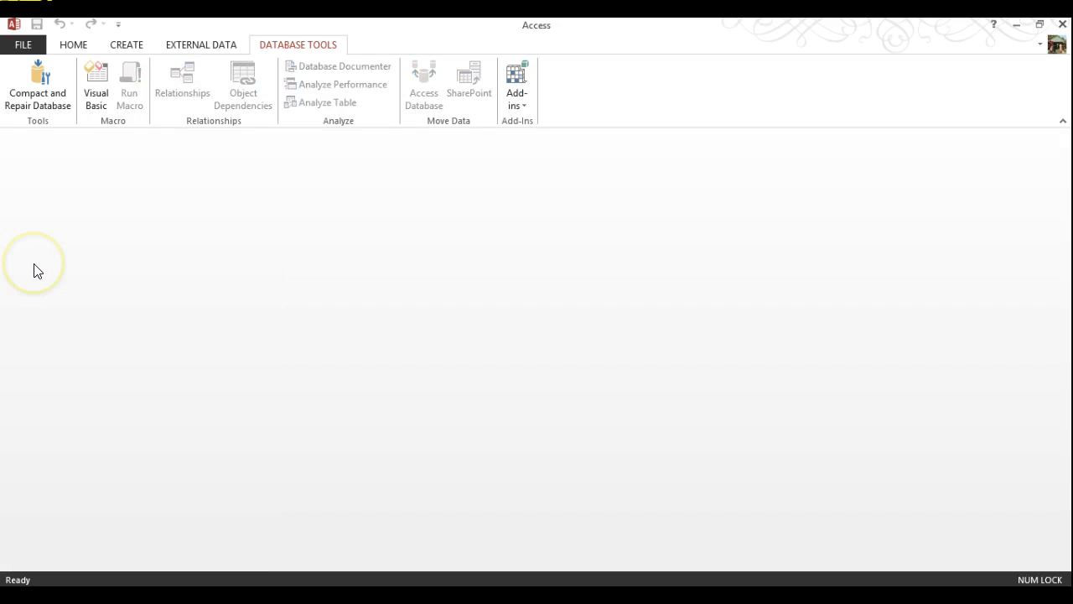
{"action": "left_click", "coordinate": [33, 269]}
{"action": "left_click", "coordinate": [34, 264]}
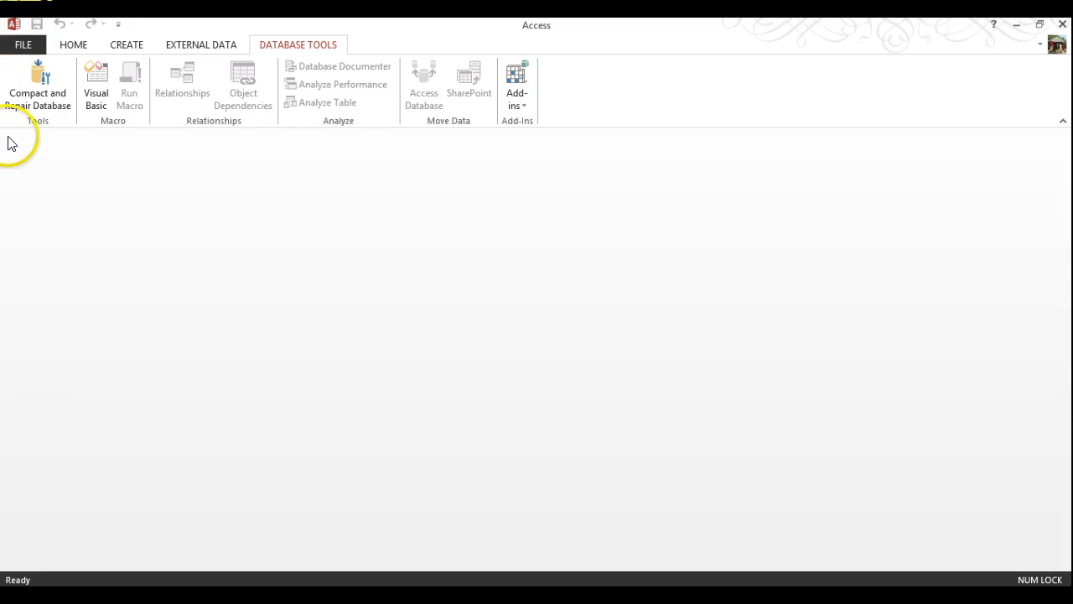
Reopen it from the Recent list and enter the database password when prompted
{"action": "left_click", "coordinate": [22, 43]}
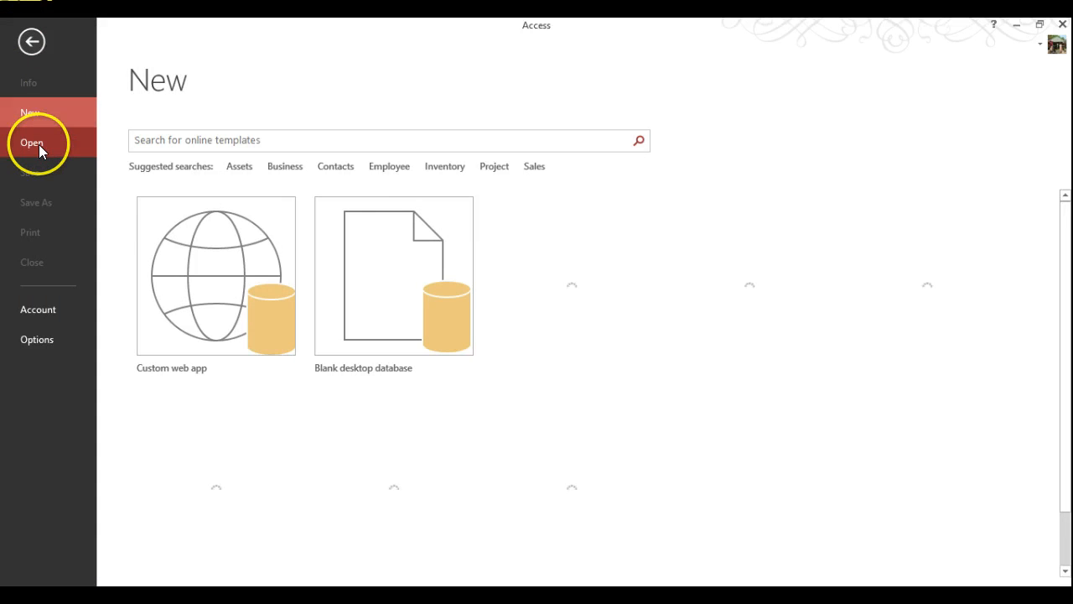
{"action": "left_click", "coordinate": [38, 144]}
{"action": "left_click", "coordinate": [487, 157]}
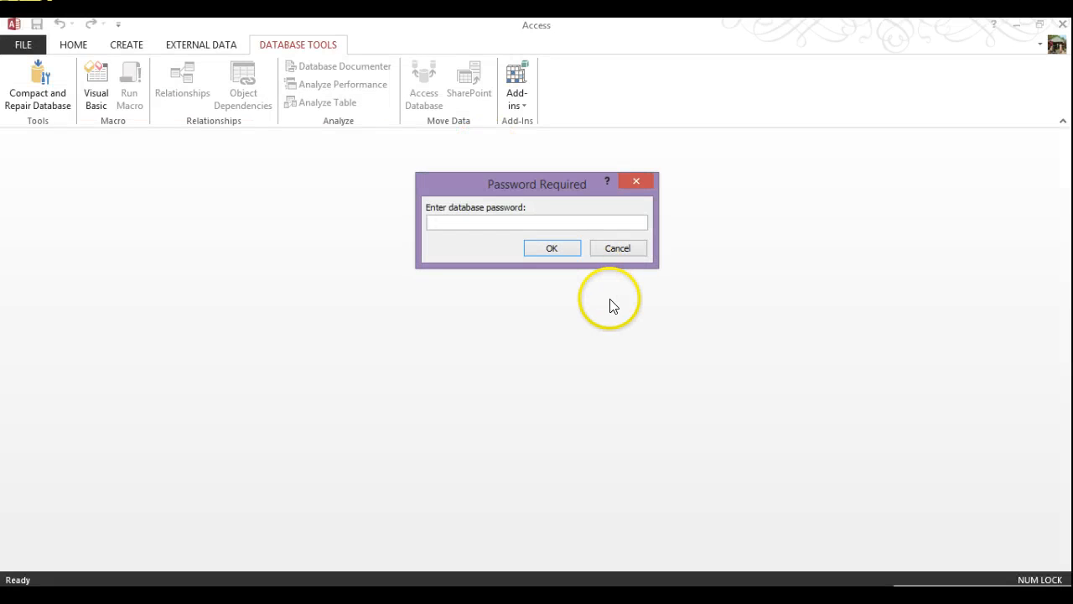
{"action": "type", "text": "password"}
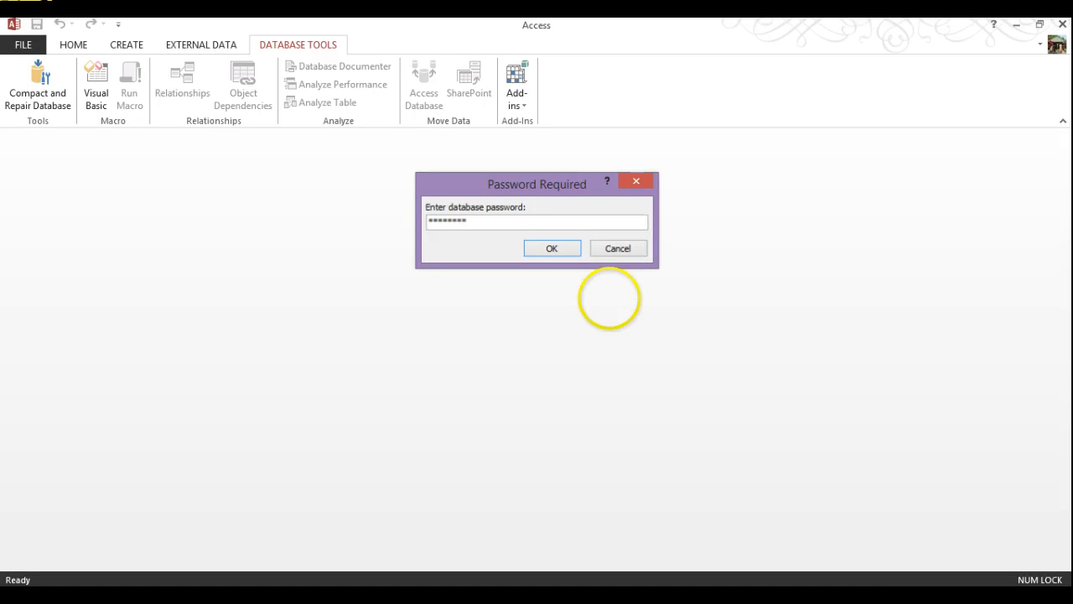
{"action": "key", "text": "Return"}
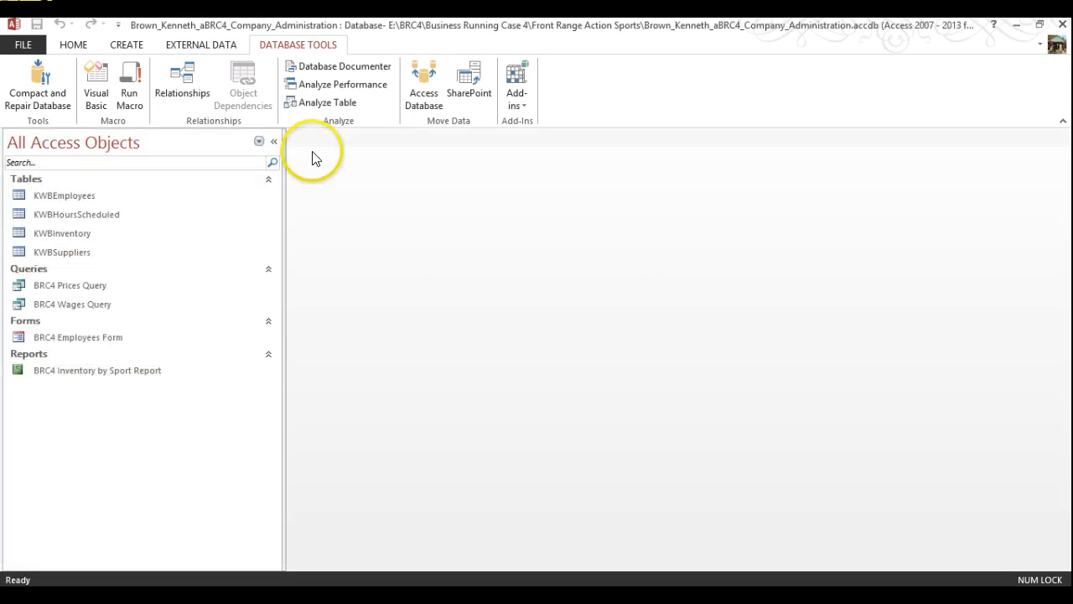
Open Access Options at the Current Database page and place the cursor in Application Title
{"action": "left_click", "coordinate": [23, 45]}
{"action": "left_click", "coordinate": [42, 339]}
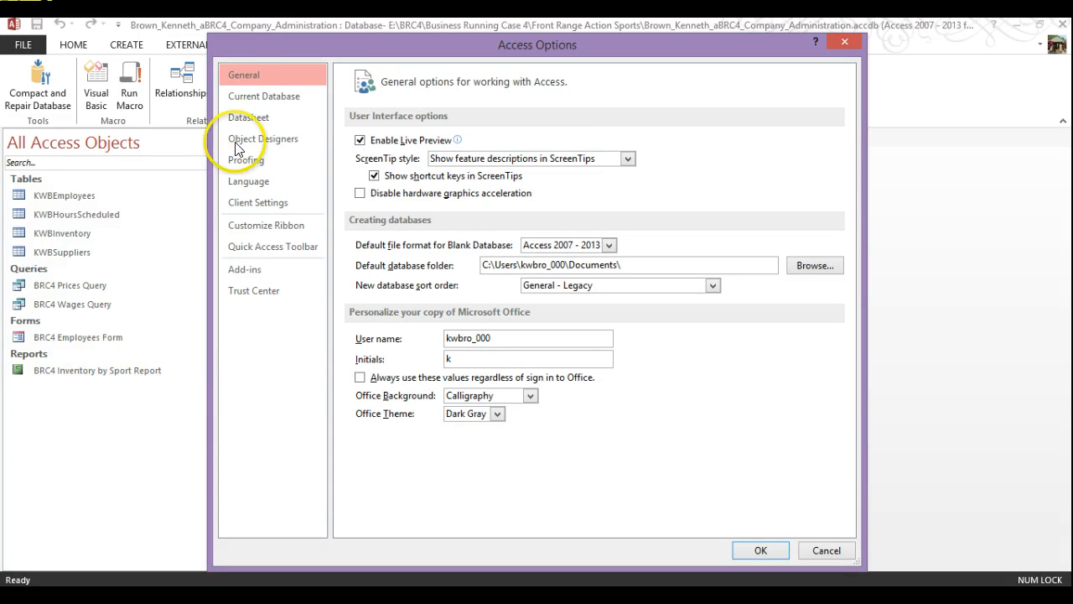
{"action": "left_click", "coordinate": [251, 95]}
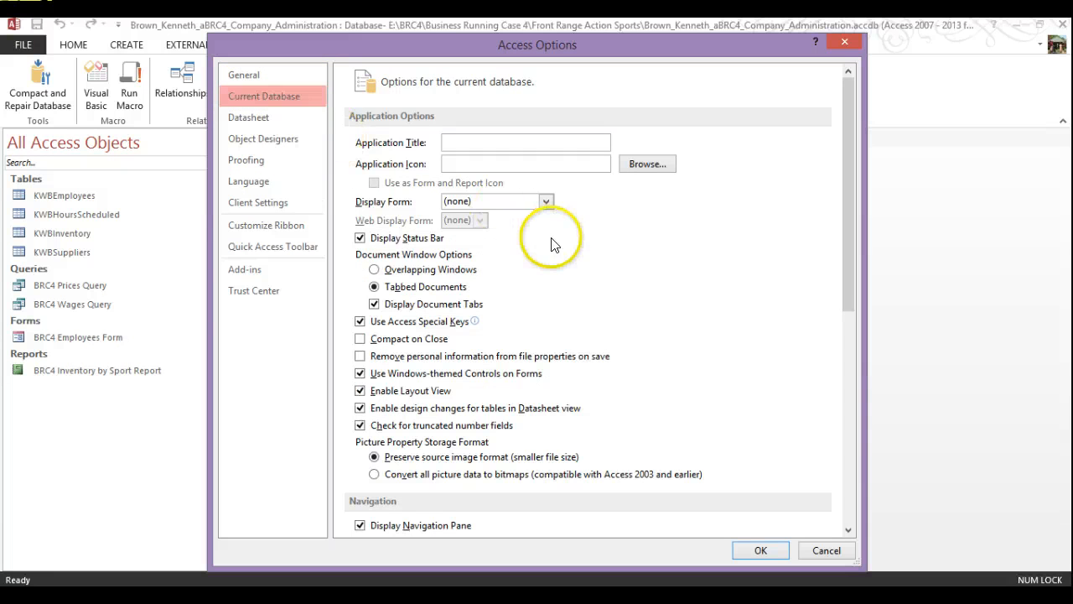
{"action": "left_click", "coordinate": [466, 143]}
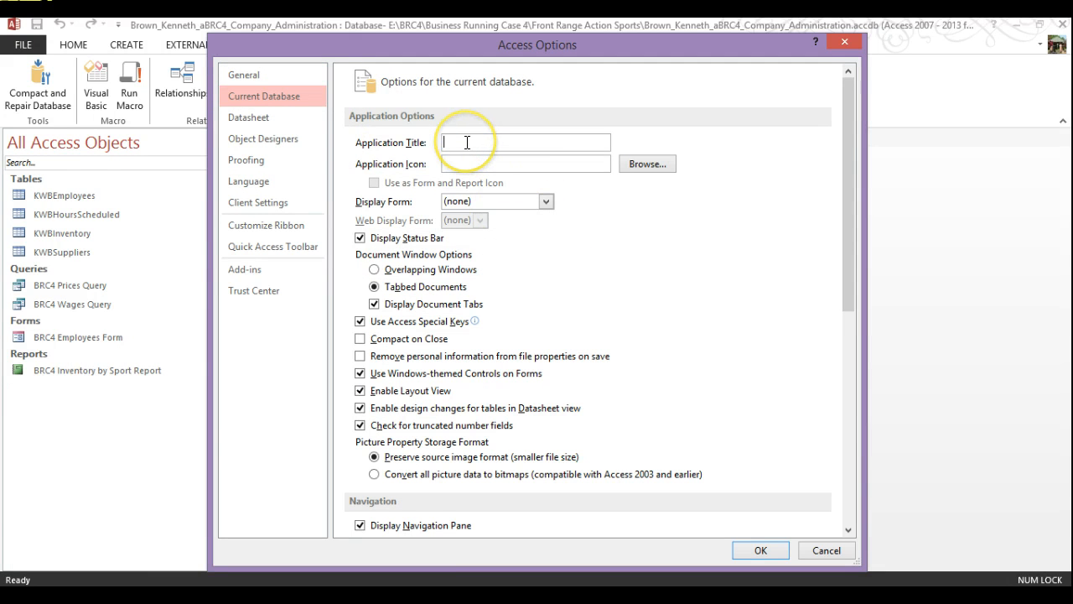
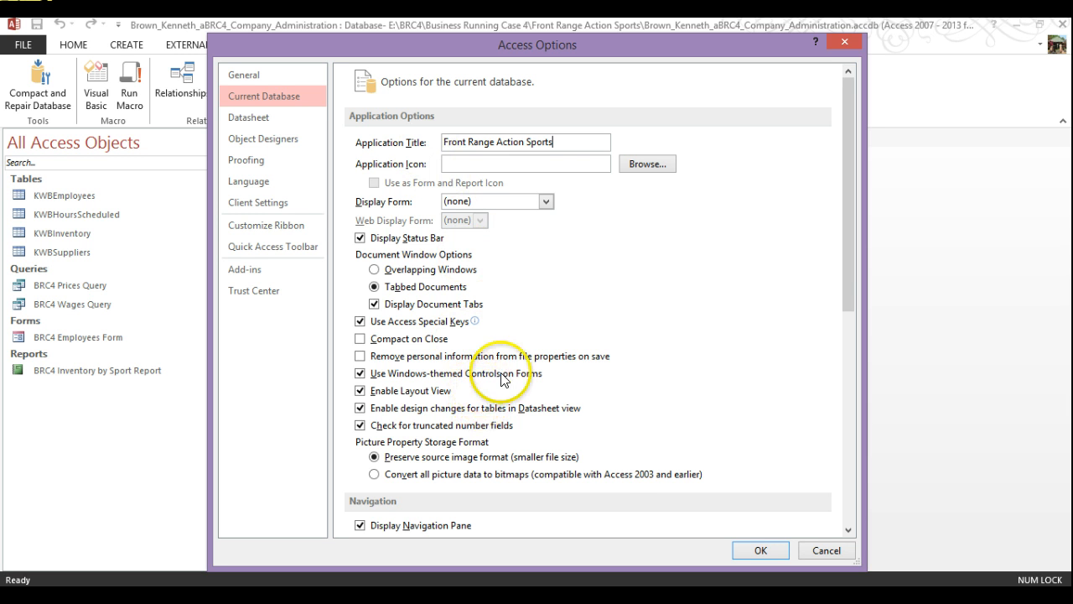
Switch Access Options to the Quick Access Toolbar customization page
{"action": "left_click", "coordinate": [268, 249]}
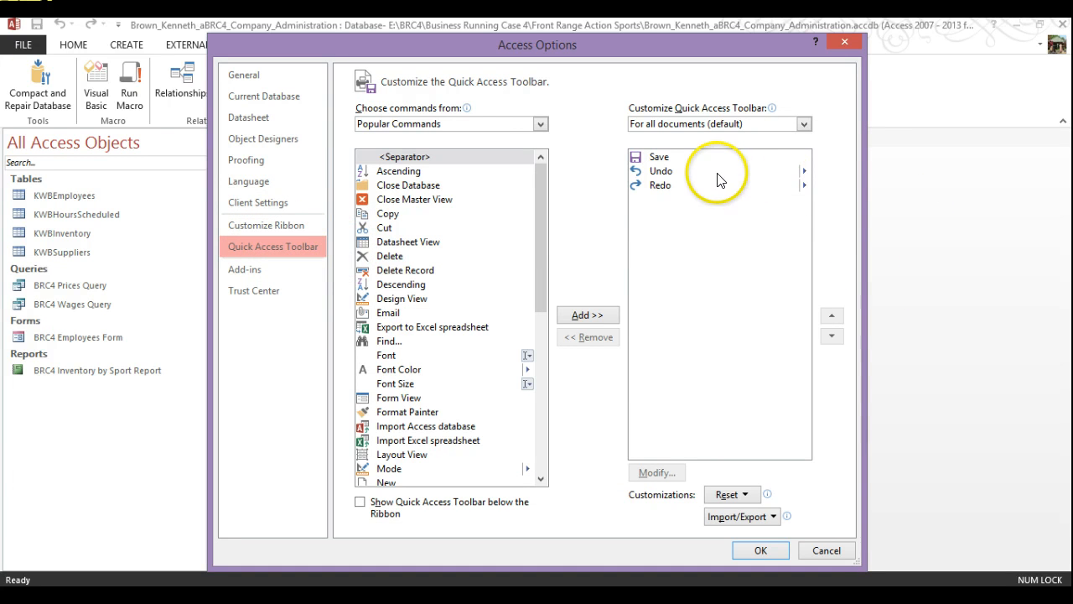
Apply Quick Access Toolbar customizations only to this .accdb database
{"action": "left_click", "coordinate": [802, 125]}
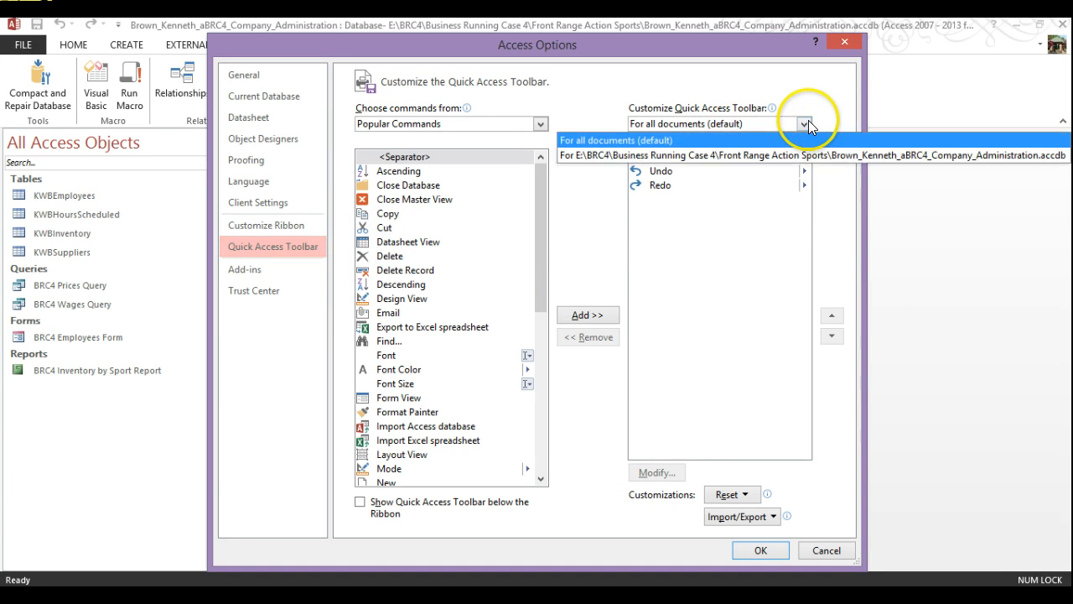
{"action": "left_click", "coordinate": [744, 156]}
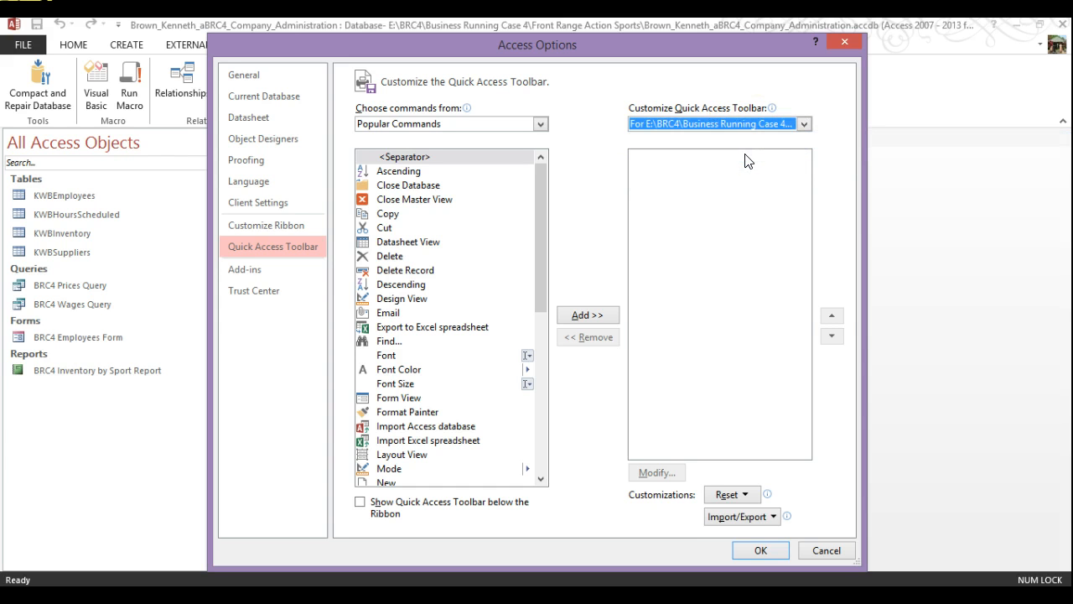
{"action": "left_click", "coordinate": [745, 171]}
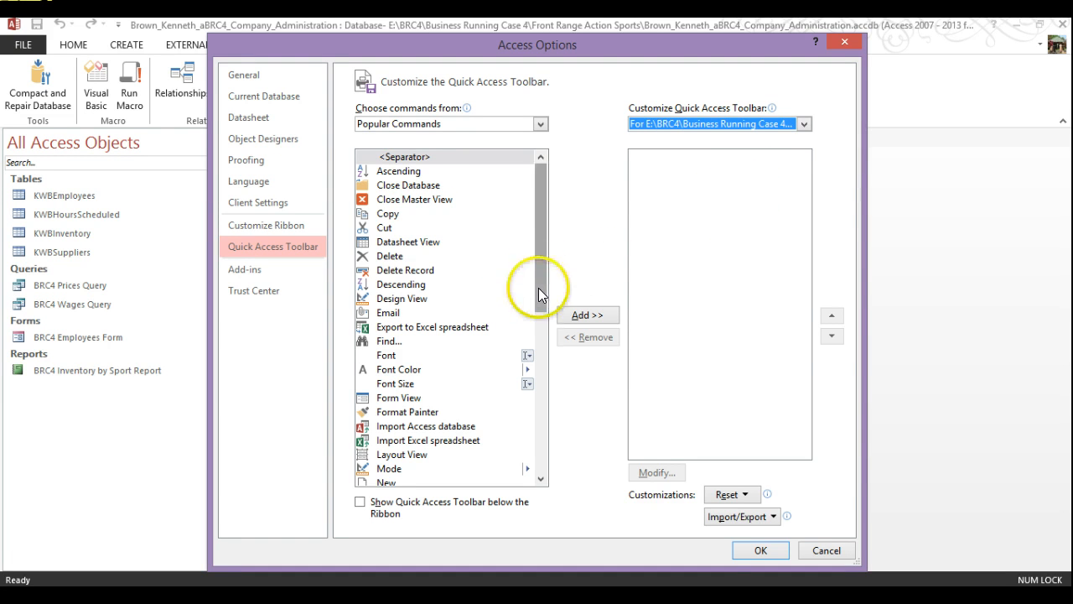
Add Import Access database and Import Excel spreadsheet to this database's toolbar
{"action": "left_click_drag", "start_coordinate": [538, 293], "coordinate": [538, 306]}
{"action": "double_click", "coordinate": [386, 405]}
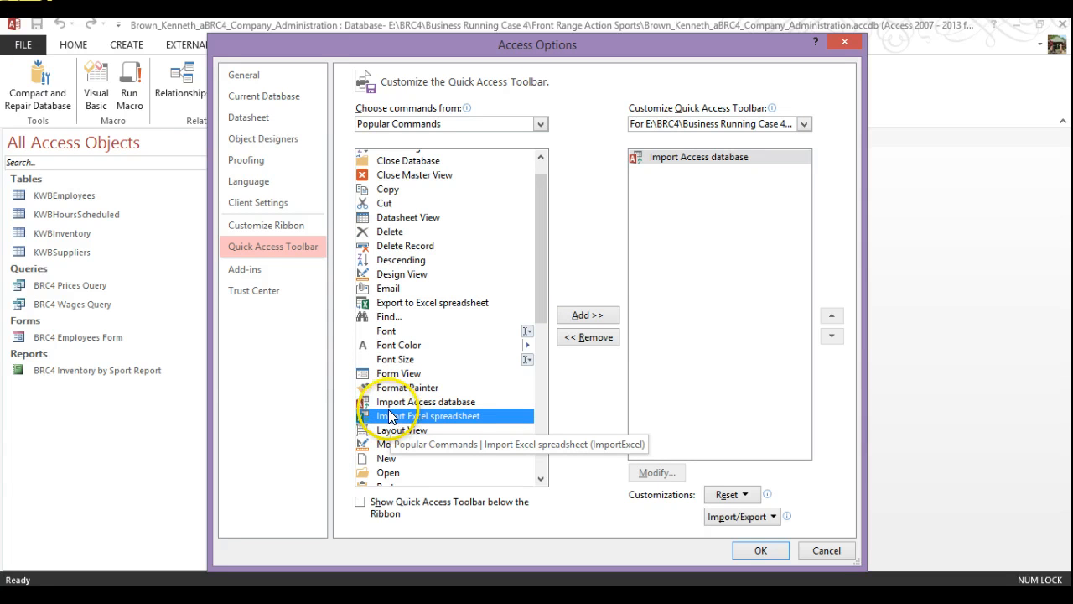
{"action": "double_click", "coordinate": [400, 416]}
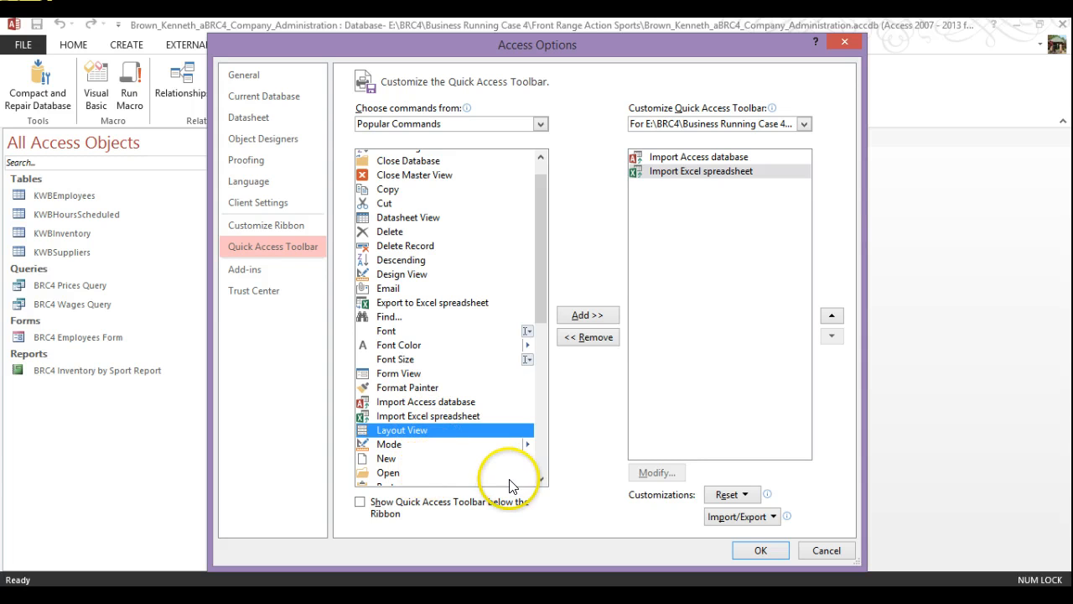
{"action": "left_click", "coordinate": [540, 478]}
{"action": "left_click", "coordinate": [540, 478]}
{"action": "left_click", "coordinate": [541, 479]}
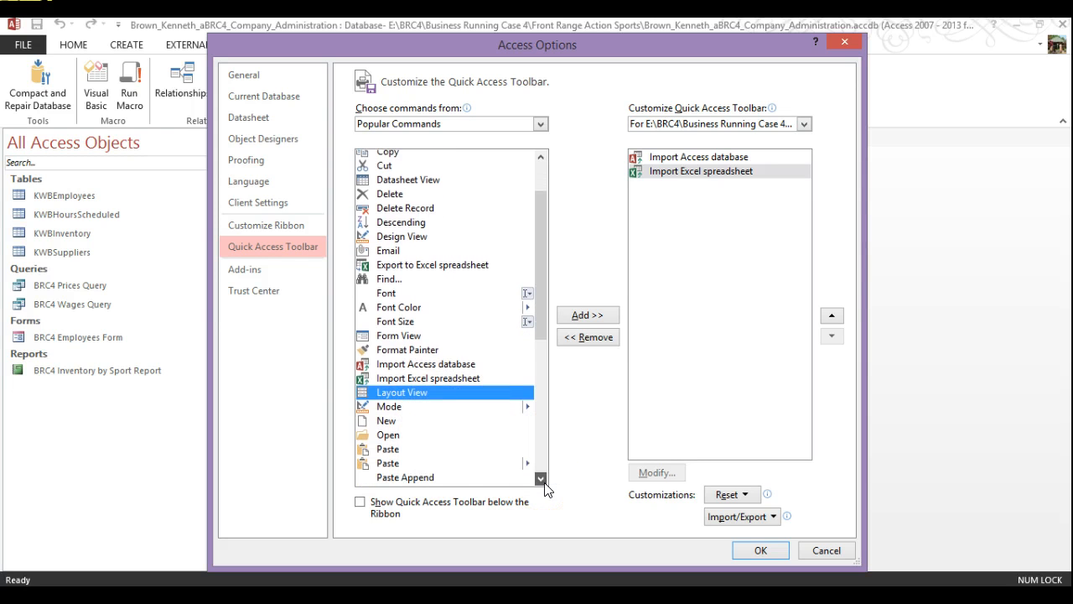
{"action": "left_click", "coordinate": [540, 478]}
{"action": "left_click", "coordinate": [540, 479]}
{"action": "left_click", "coordinate": [541, 478]}
{"action": "left_click", "coordinate": [540, 478]}
{"action": "left_click", "coordinate": [540, 479]}
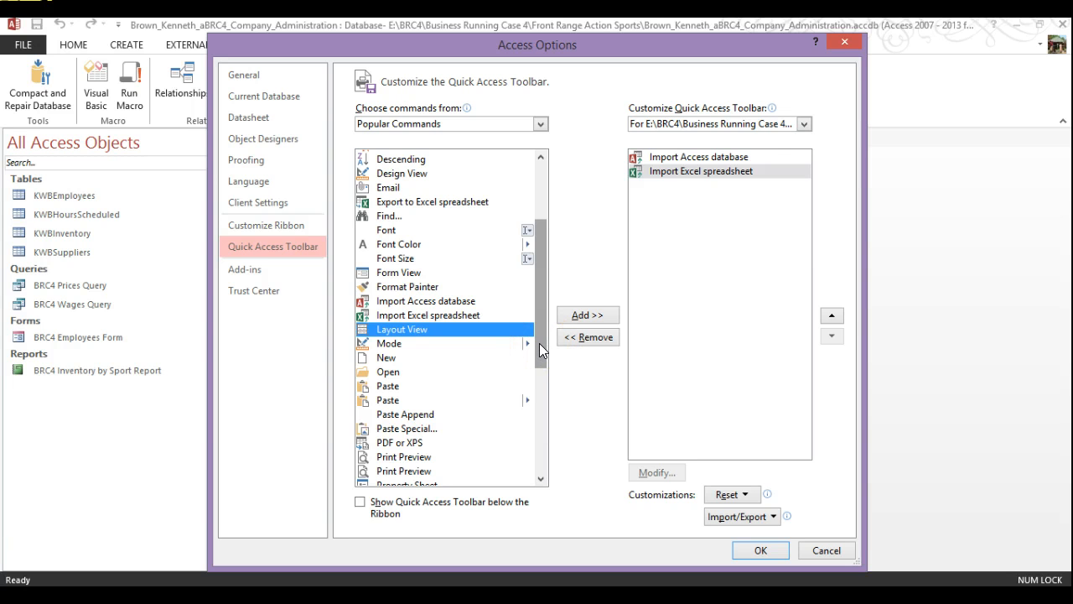
{"action": "mouse_move", "coordinate": [539, 345]}
{"action": "left_mouse_down"}
{"action": "mouse_move", "coordinate": [539, 412]}
{"action": "mouse_move", "coordinate": [548, 204]}
{"action": "left_mouse_up"}
{"action": "left_click", "coordinate": [450, 123]}
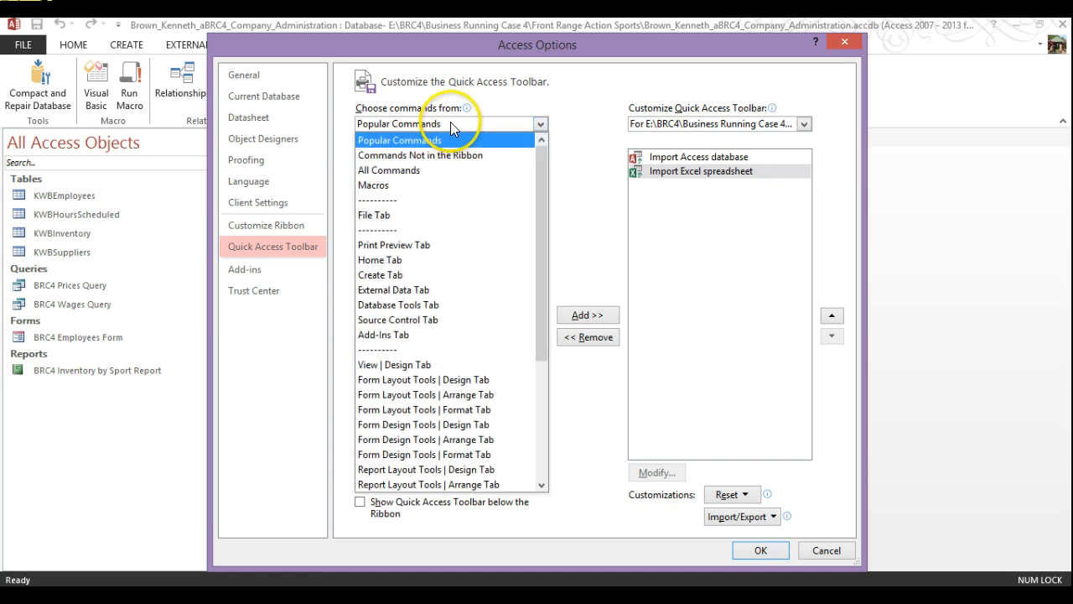
Show All Commands in the command list and scroll down toward Open
{"action": "left_click", "coordinate": [411, 174]}
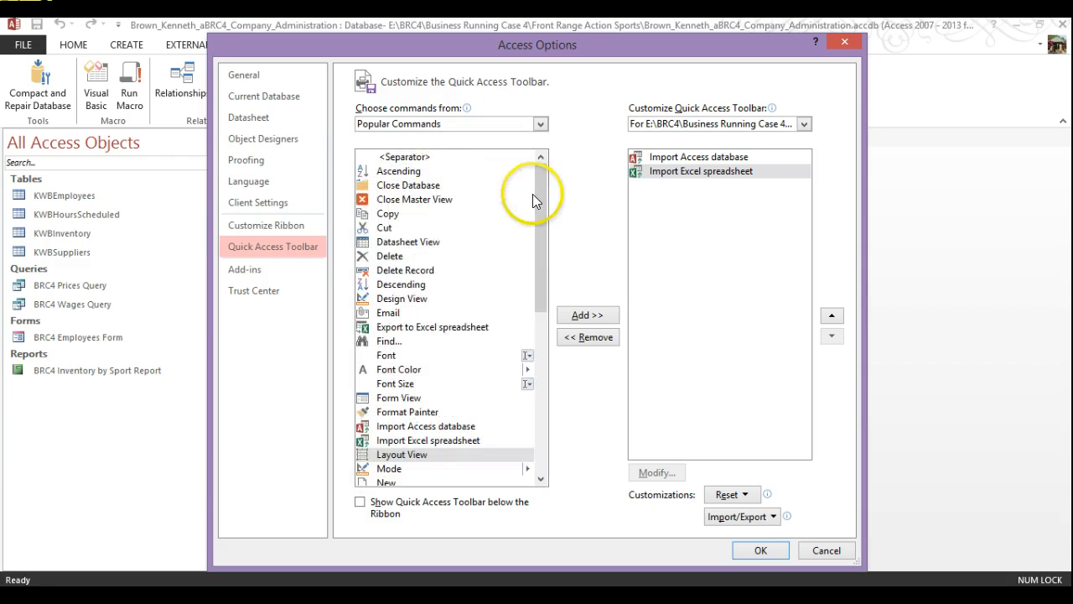
{"action": "left_click_drag", "start_coordinate": [551, 267], "coordinate": [527, 452]}
{"action": "left_click", "coordinate": [544, 325]}
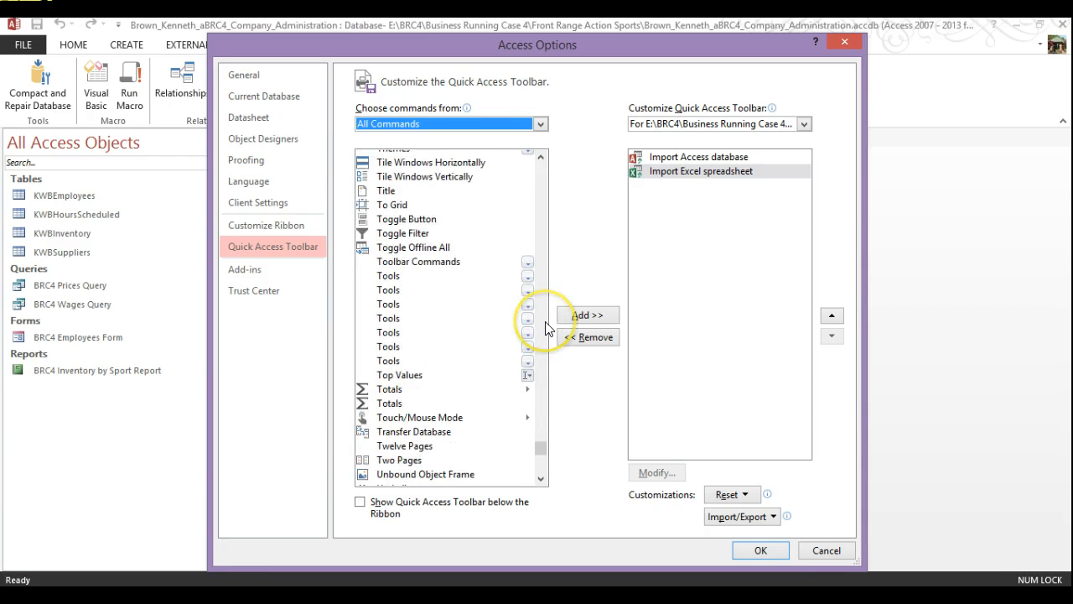
{"action": "left_click", "coordinate": [545, 327]}
{"action": "scroll", "coordinate": [543, 426], "scroll_direction": "down", "scroll_amount": 1}
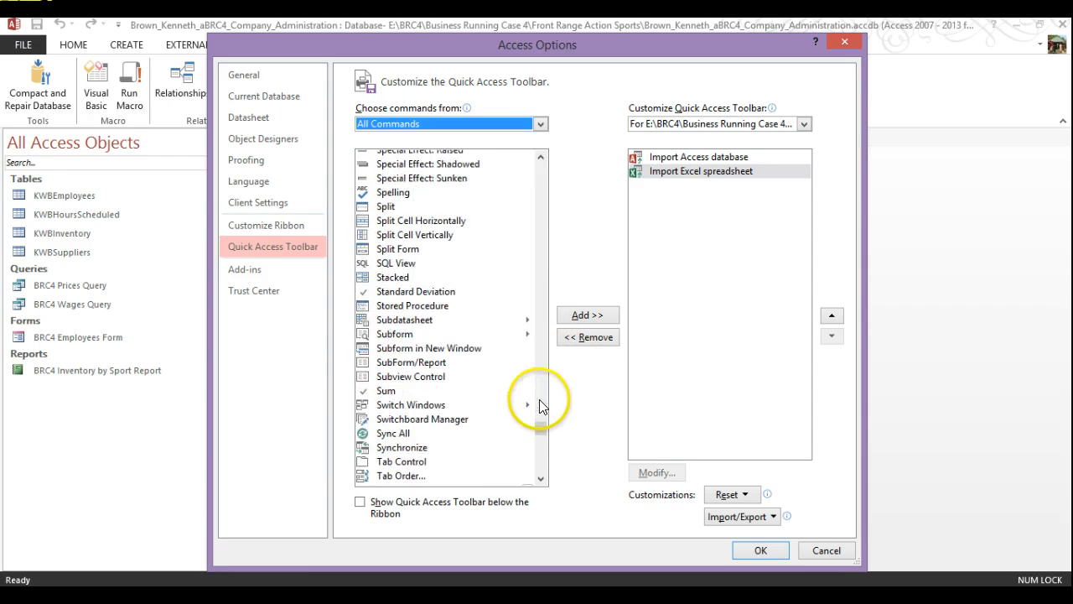
{"action": "left_click", "coordinate": [543, 260]}
{"action": "left_click", "coordinate": [542, 260]}
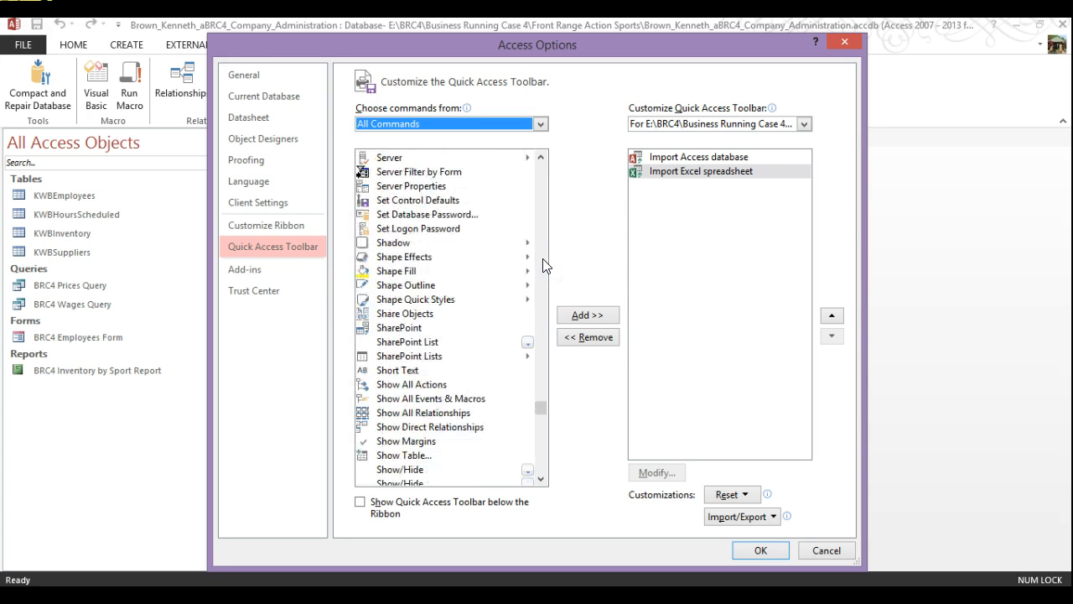
{"action": "left_click", "coordinate": [542, 258]}
{"action": "left_click", "coordinate": [543, 259]}
{"action": "left_click", "coordinate": [542, 258]}
{"action": "left_click", "coordinate": [543, 258]}
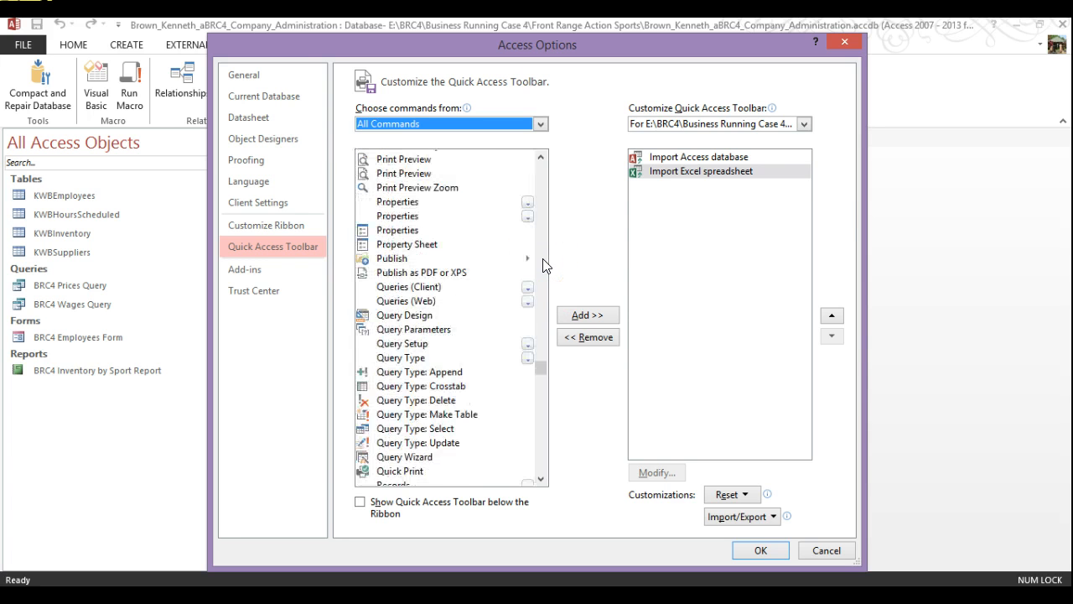
{"action": "left_click", "coordinate": [542, 260]}
{"action": "left_click", "coordinate": [542, 259]}
{"action": "left_click", "coordinate": [542, 260]}
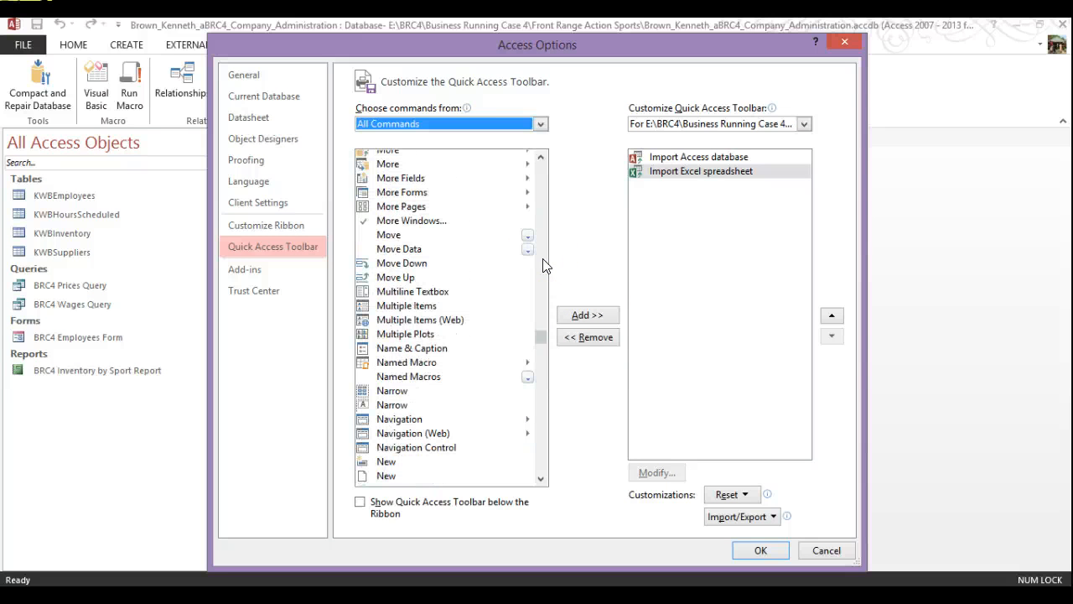
{"action": "left_click", "coordinate": [539, 383]}
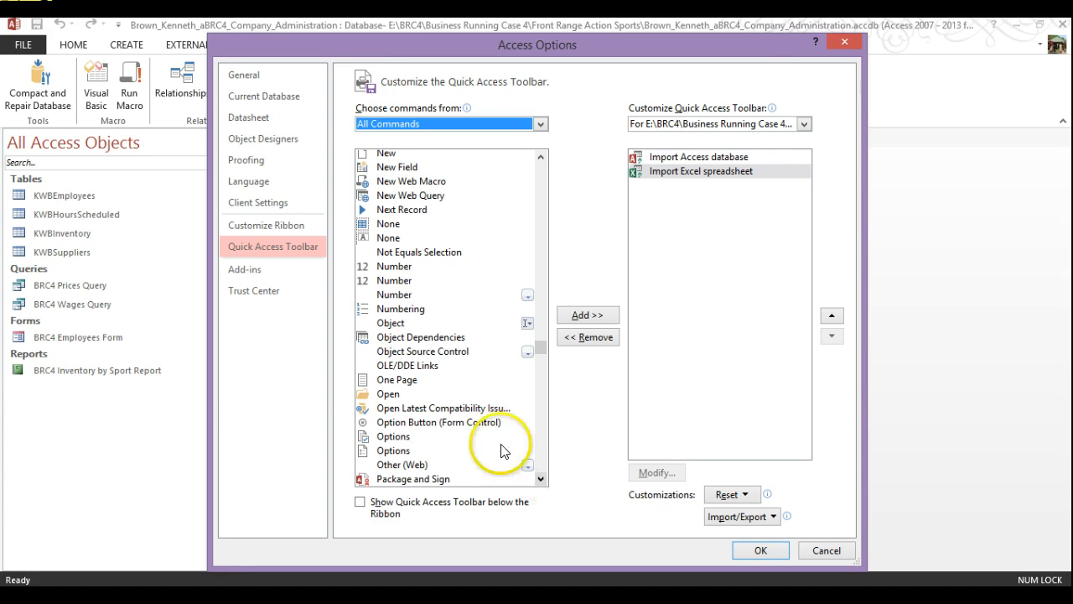
Add the Open command to the database's Quick Access Toolbar
{"action": "left_click", "coordinate": [540, 479]}
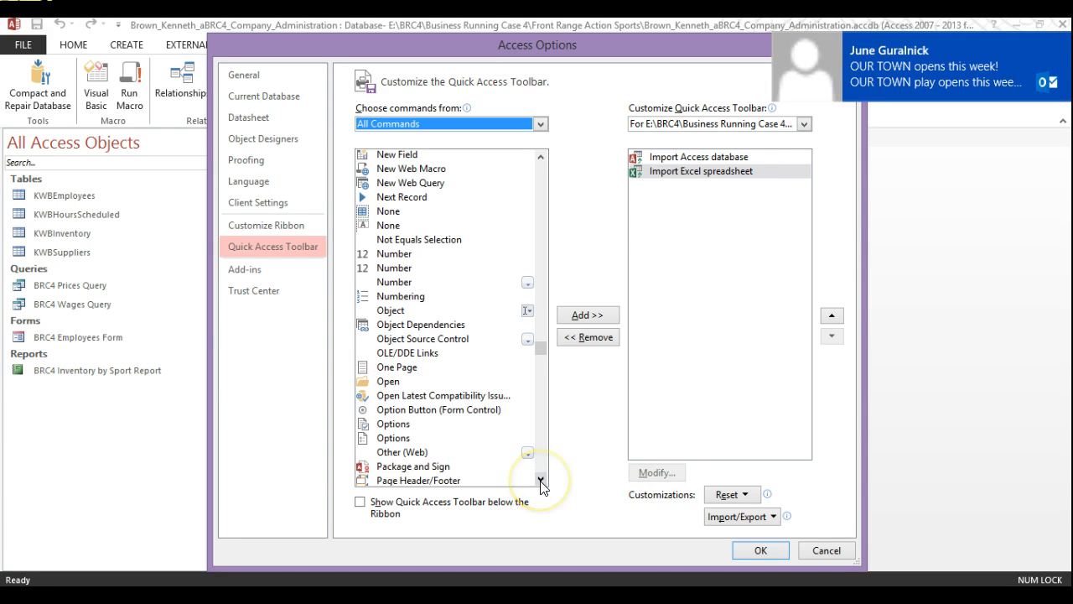
{"action": "left_click", "coordinate": [374, 382]}
{"action": "key", "text": "alt+a"}
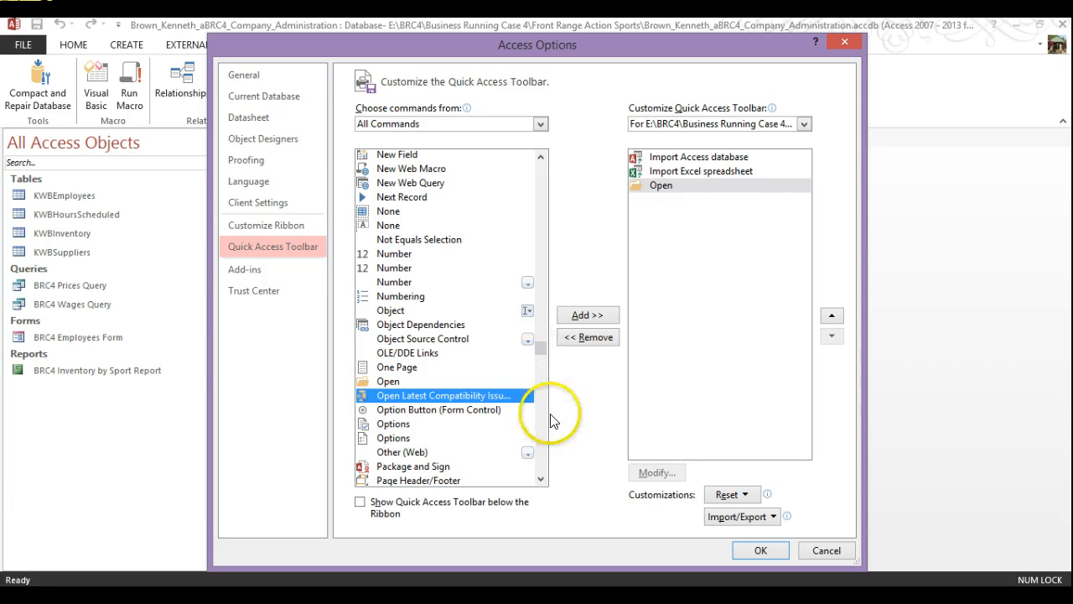
{"action": "left_click_drag", "start_coordinate": [542, 349], "coordinate": [551, 438]}
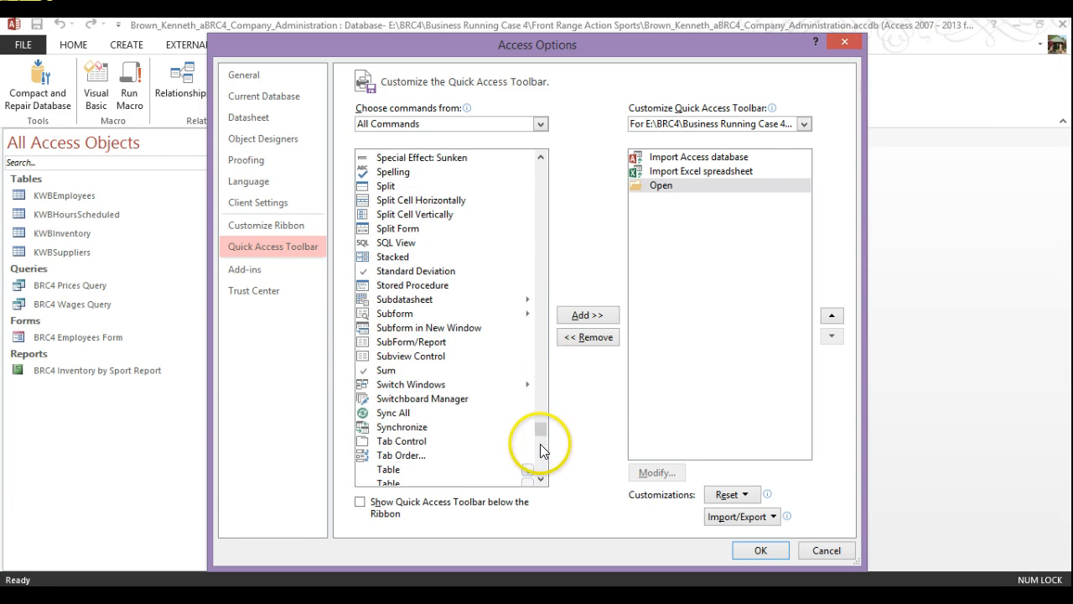
Add Quick Print from All Commands and confirm the toolbar changes with OK
{"action": "scroll", "coordinate": [542, 226], "scroll_direction": "up", "scroll_amount": 20}
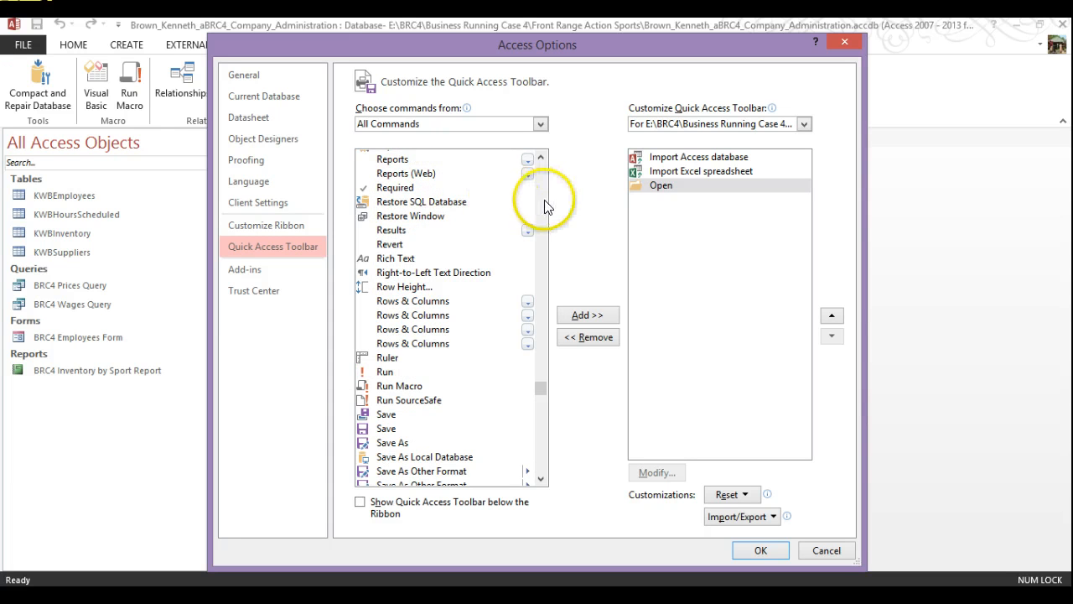
{"action": "scroll", "coordinate": [546, 205], "scroll_direction": "up", "scroll_amount": 8}
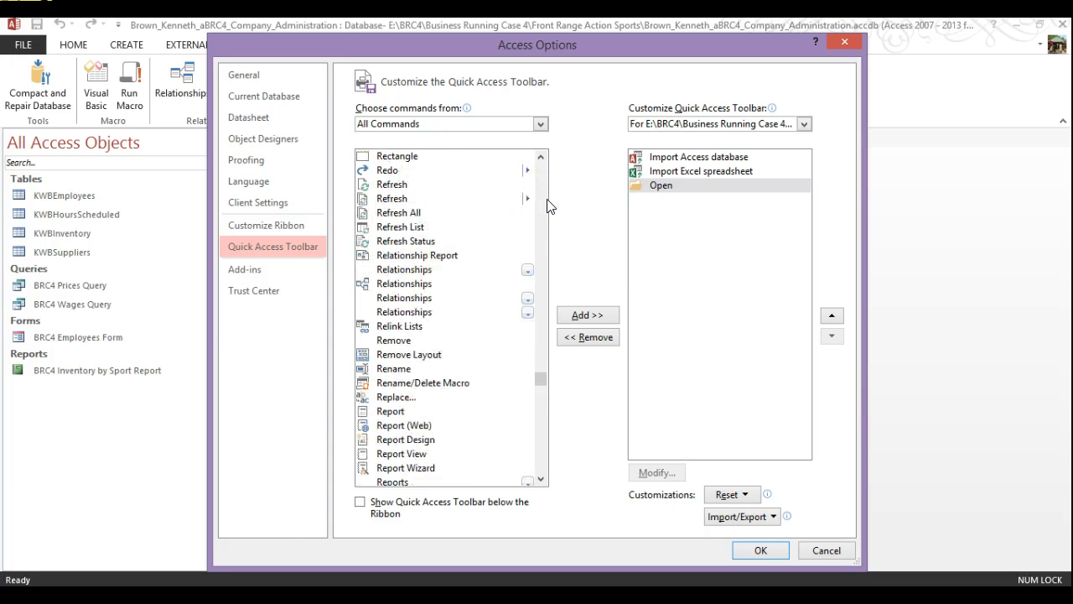
{"action": "scroll", "coordinate": [549, 205], "scroll_direction": "up", "scroll_amount": 8}
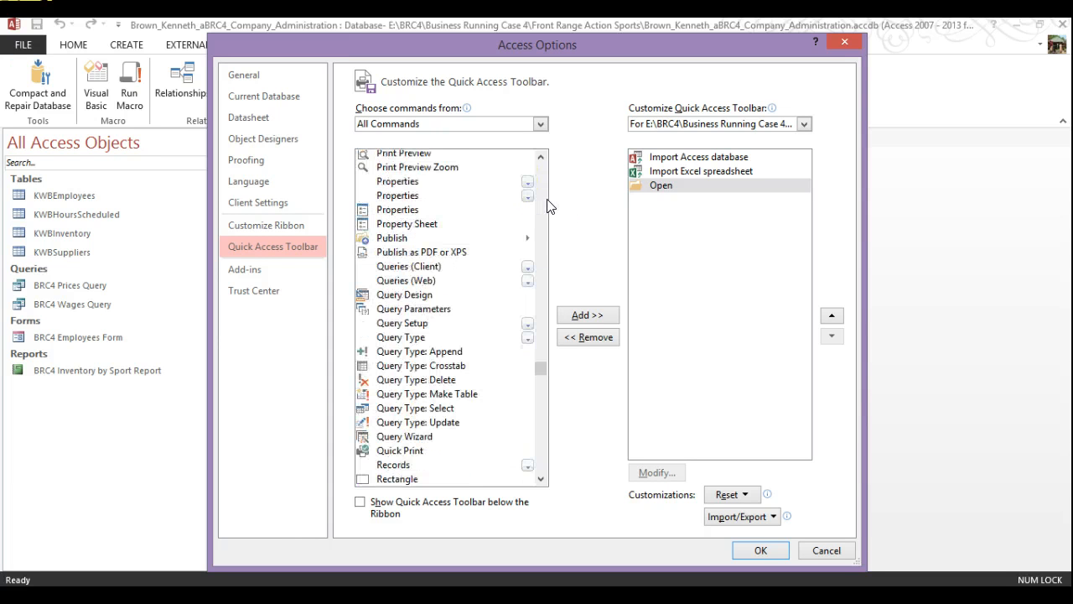
{"action": "left_click", "coordinate": [541, 478]}
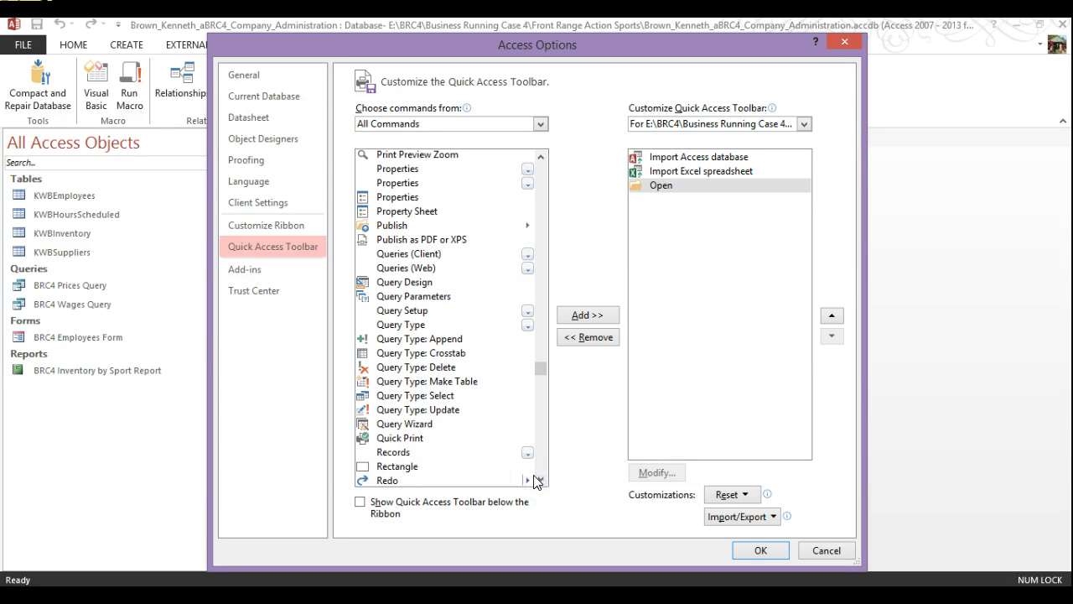
{"action": "left_click", "coordinate": [534, 479]}
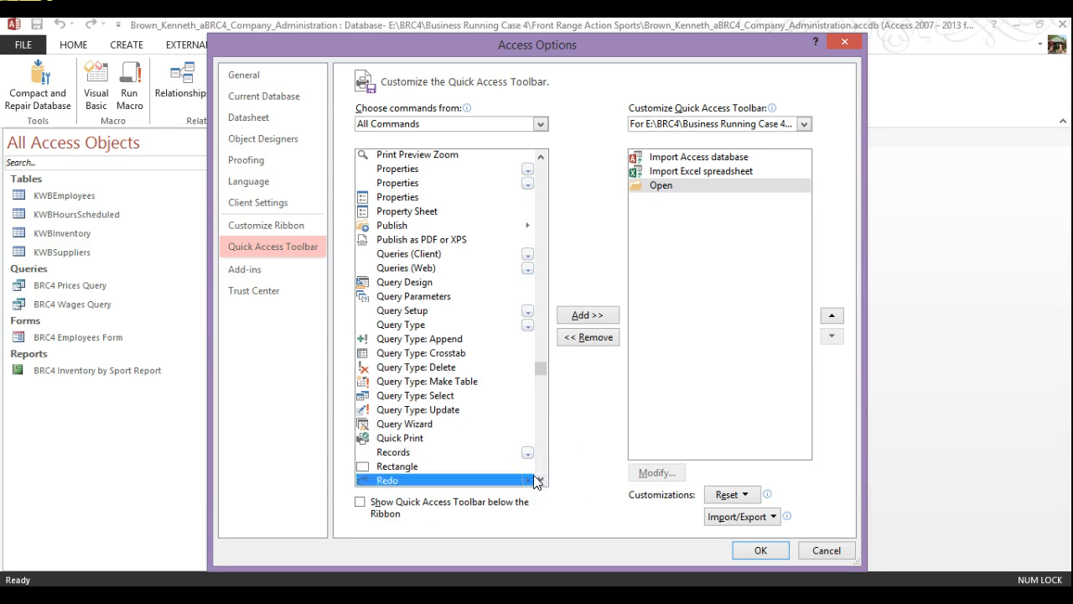
{"action": "left_click", "coordinate": [407, 438]}
{"action": "double_click", "coordinate": [407, 439]}
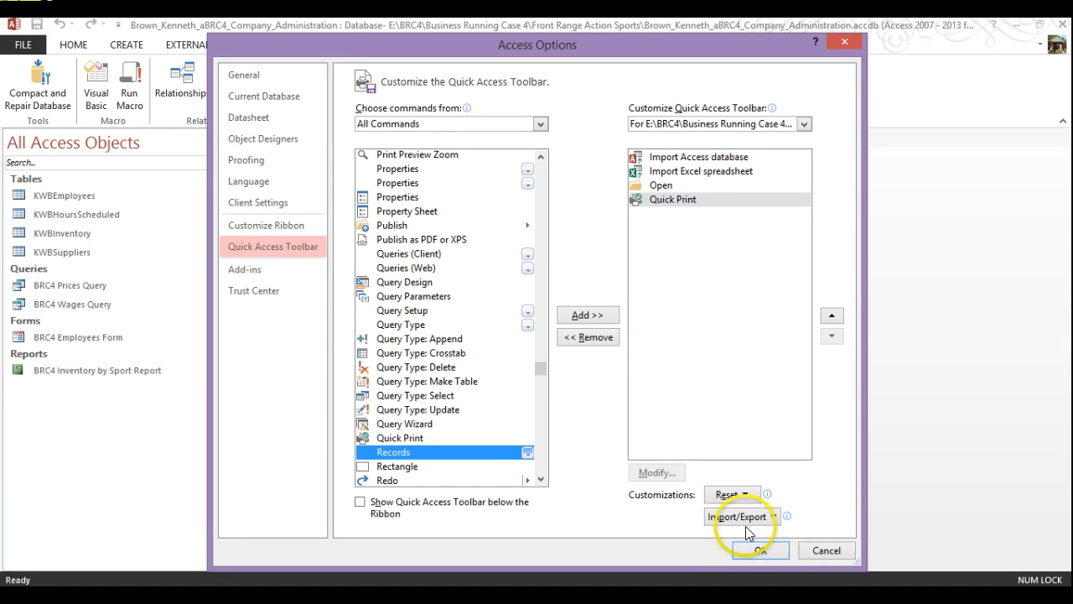
{"action": "left_click", "coordinate": [753, 550]}
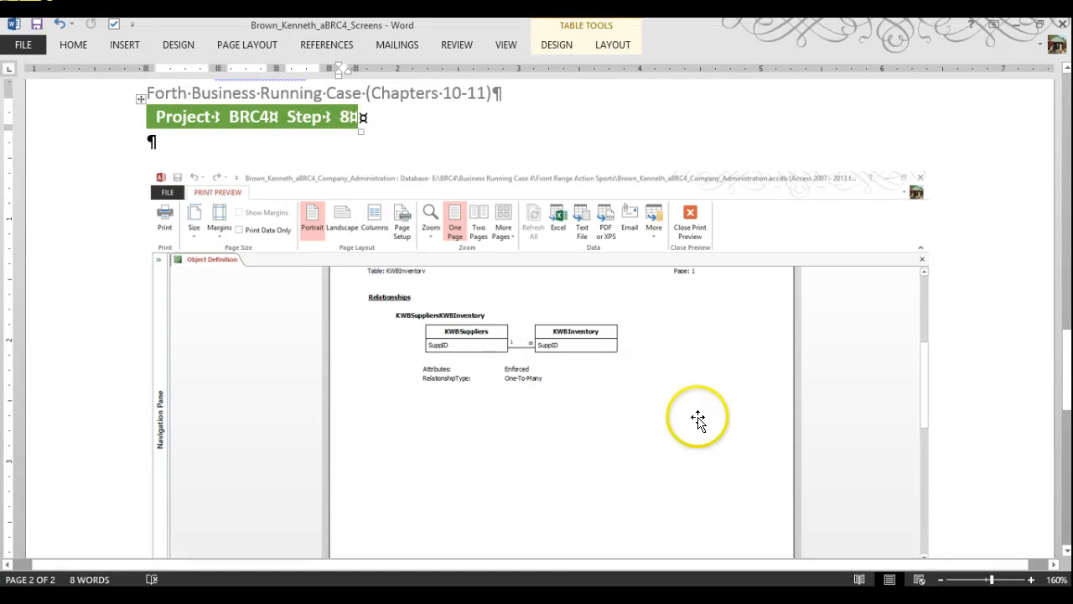
{"action": "scroll", "coordinate": [1054, 532], "scroll_direction": "down", "scroll_amount": 10}
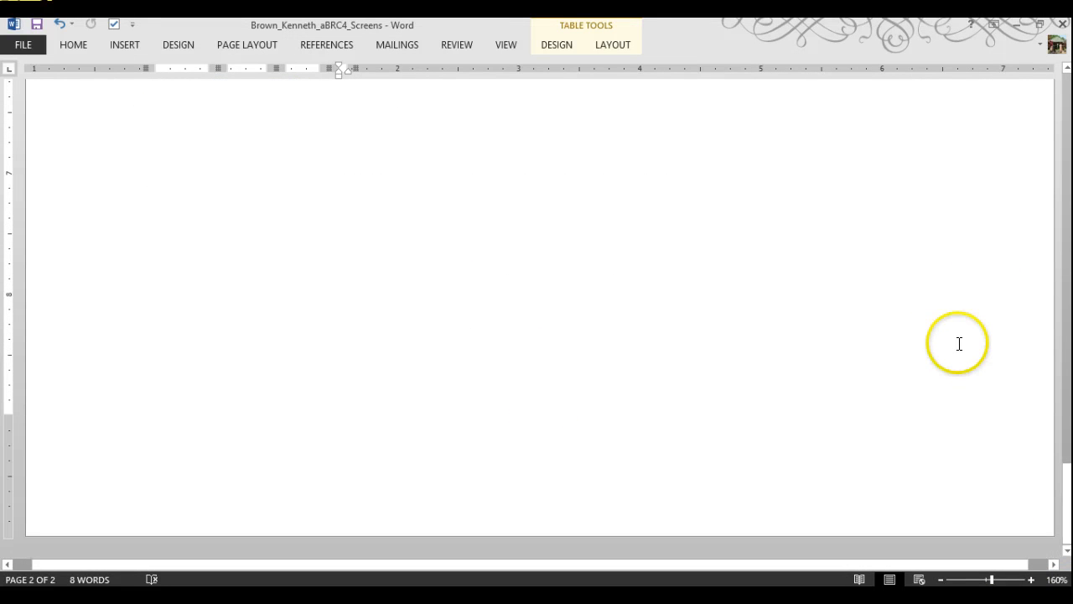
{"action": "scroll", "coordinate": [948, 307], "scroll_direction": "up", "scroll_amount": 5}
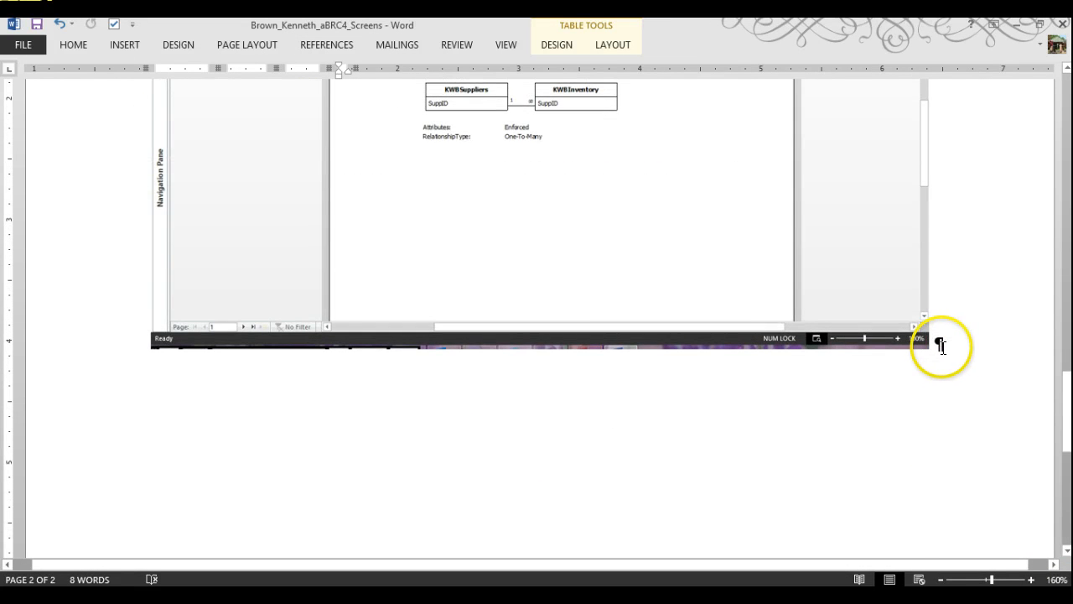
{"action": "scroll", "coordinate": [943, 352], "scroll_direction": "up", "scroll_amount": 6}
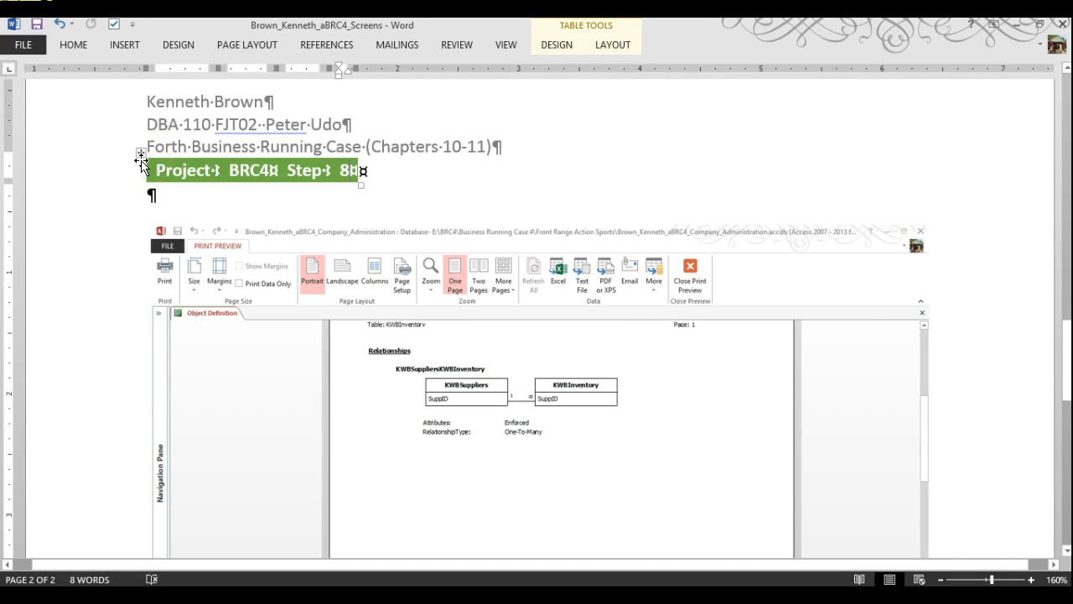
Copy the Step 8 title row and undo the stray change below the screenshot
{"action": "right_click", "coordinate": [159, 173]}
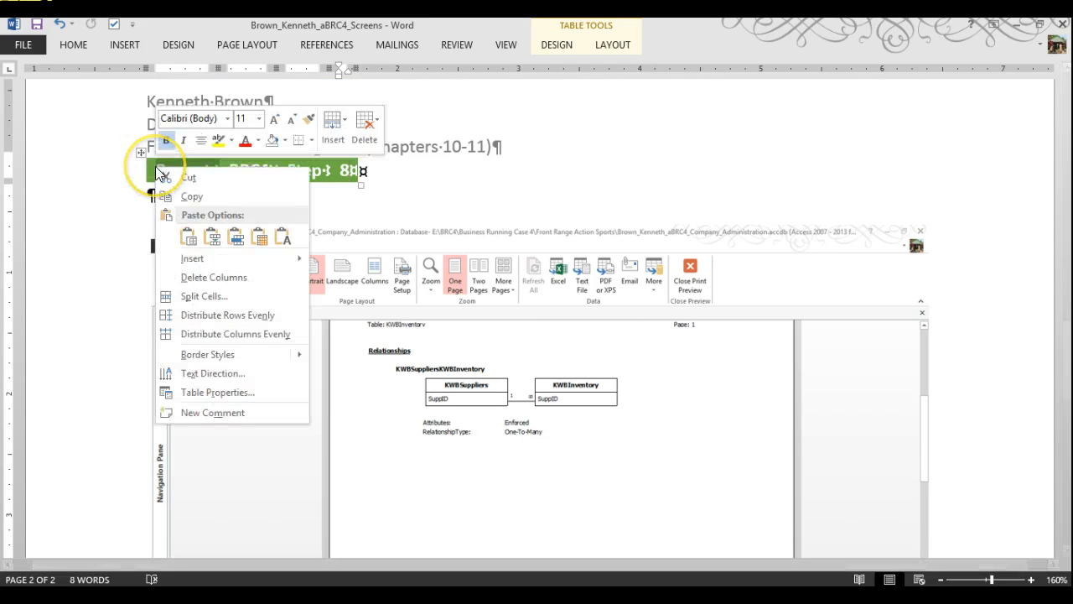
{"action": "left_click", "coordinate": [182, 196]}
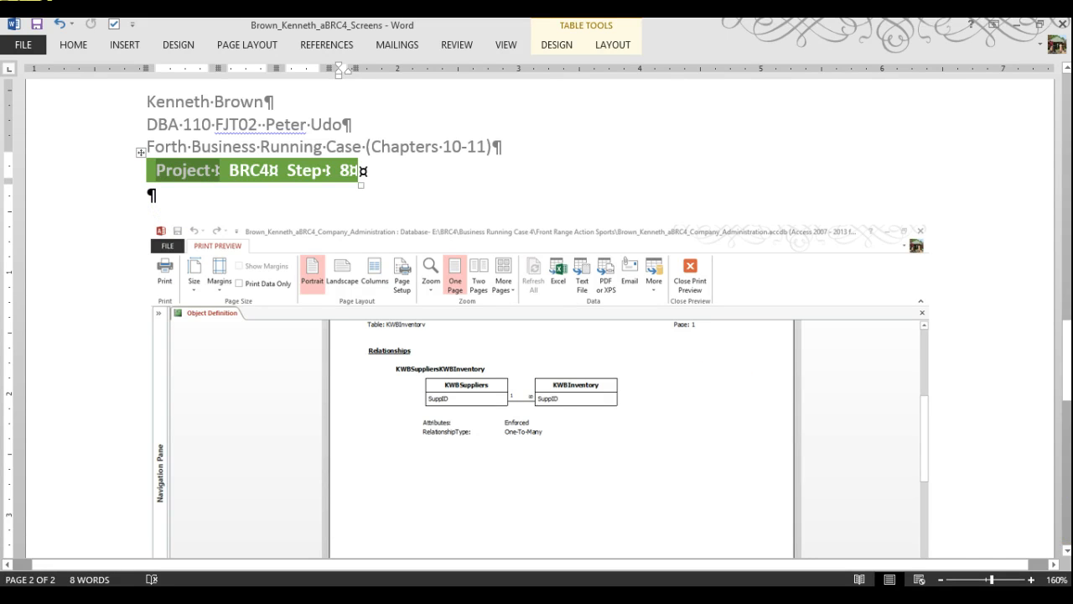
{"action": "left_click", "coordinate": [1067, 520]}
{"action": "left_click", "coordinate": [1066, 440]}
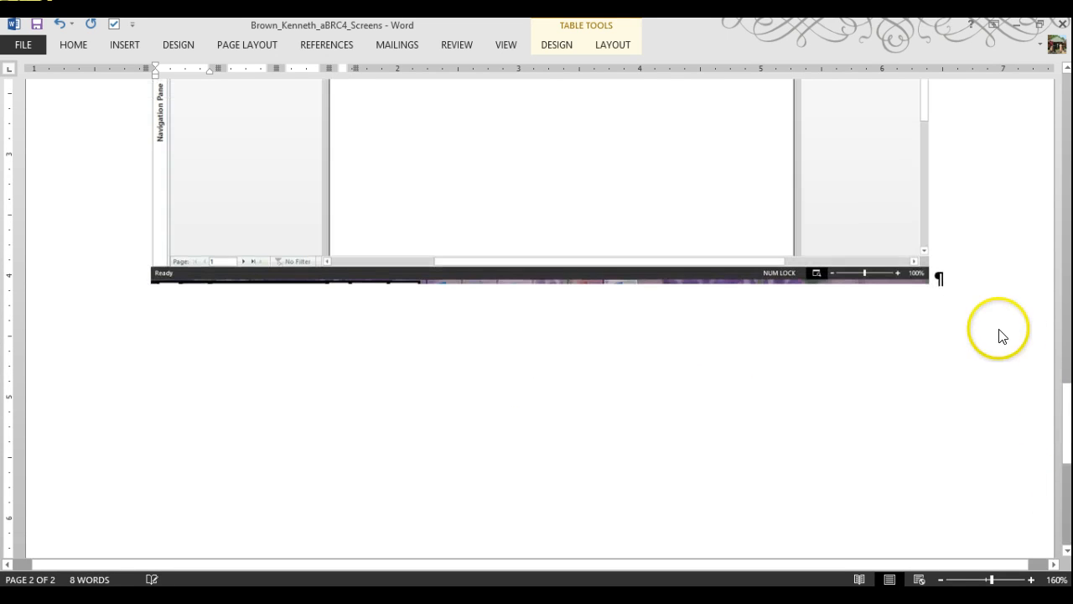
{"action": "left_click", "coordinate": [939, 322]}
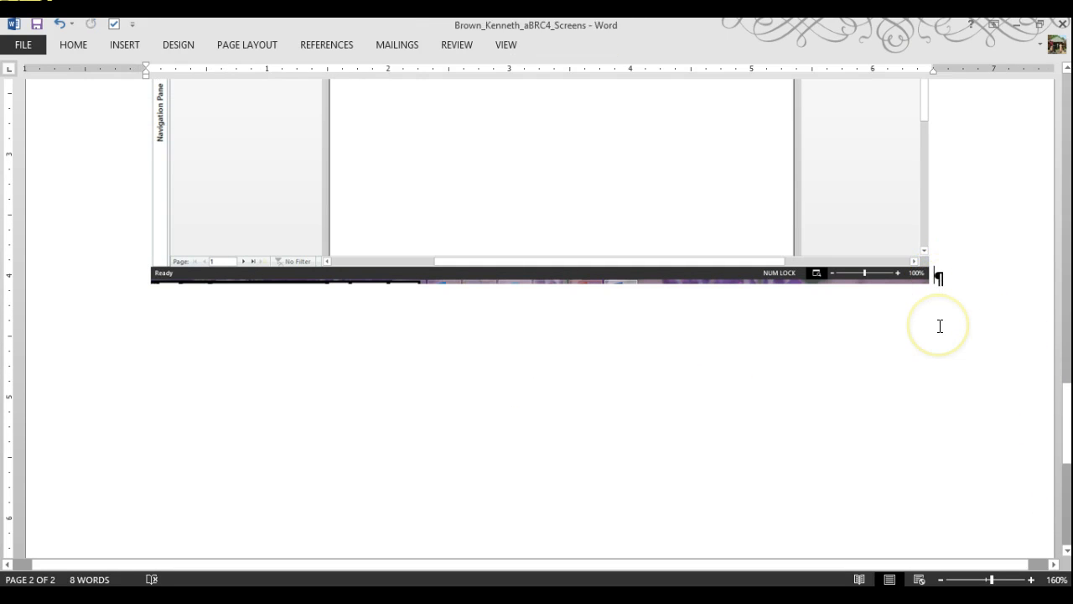
{"action": "key", "text": "ctrl+z"}
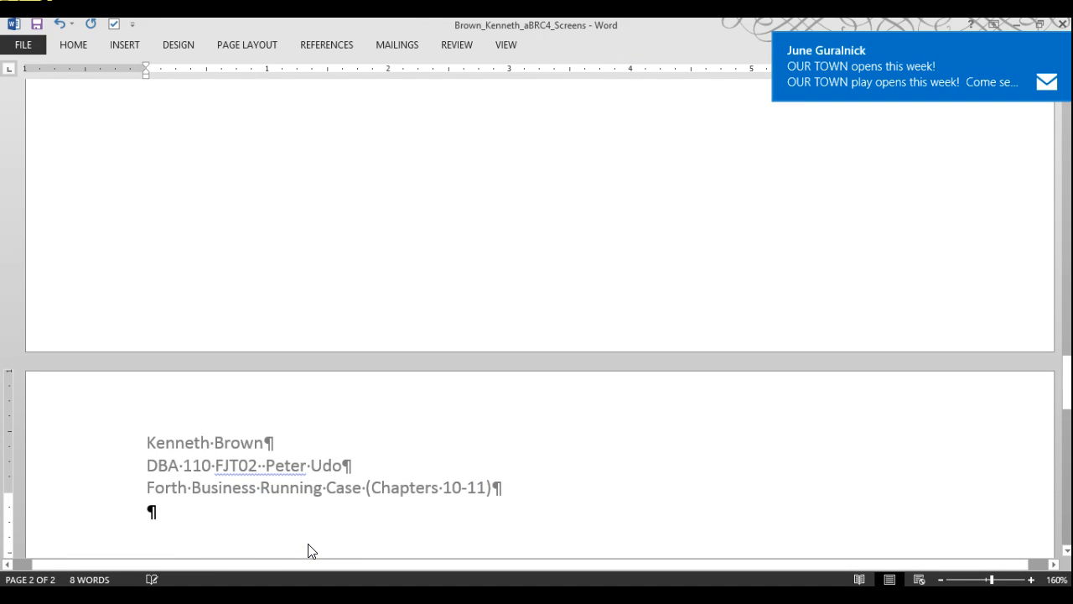
Paste the bold Project text onto new page 3, undoing an extra screenshot paste
{"action": "left_click", "coordinate": [162, 513]}
{"action": "type", "text": "Project"}
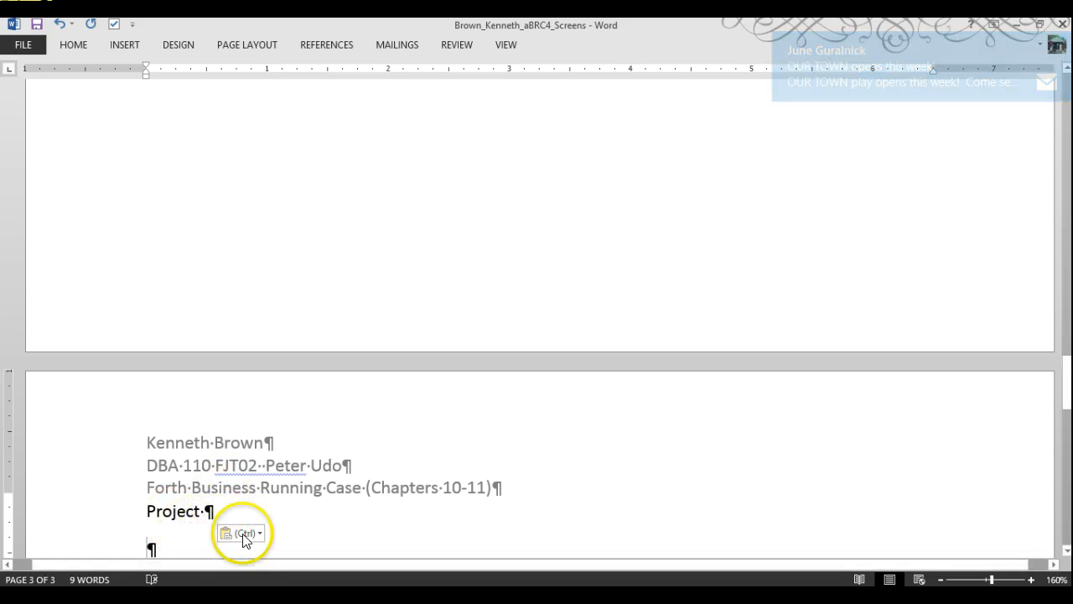
{"action": "scroll", "coordinate": [283, 511], "scroll_direction": "down", "scroll_amount": 3}
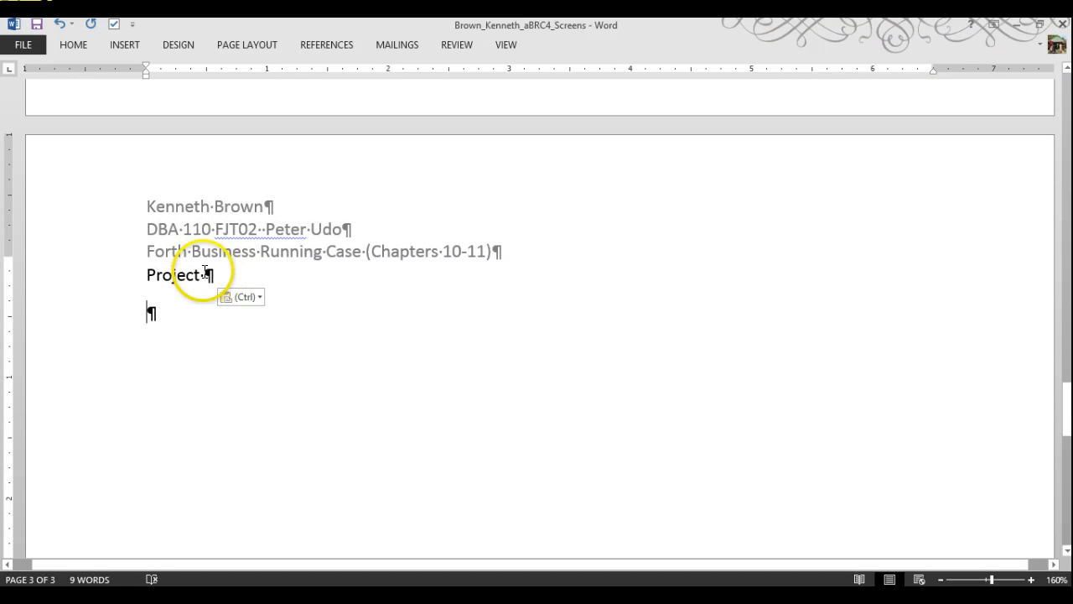
{"action": "key", "text": "ctrl+v"}
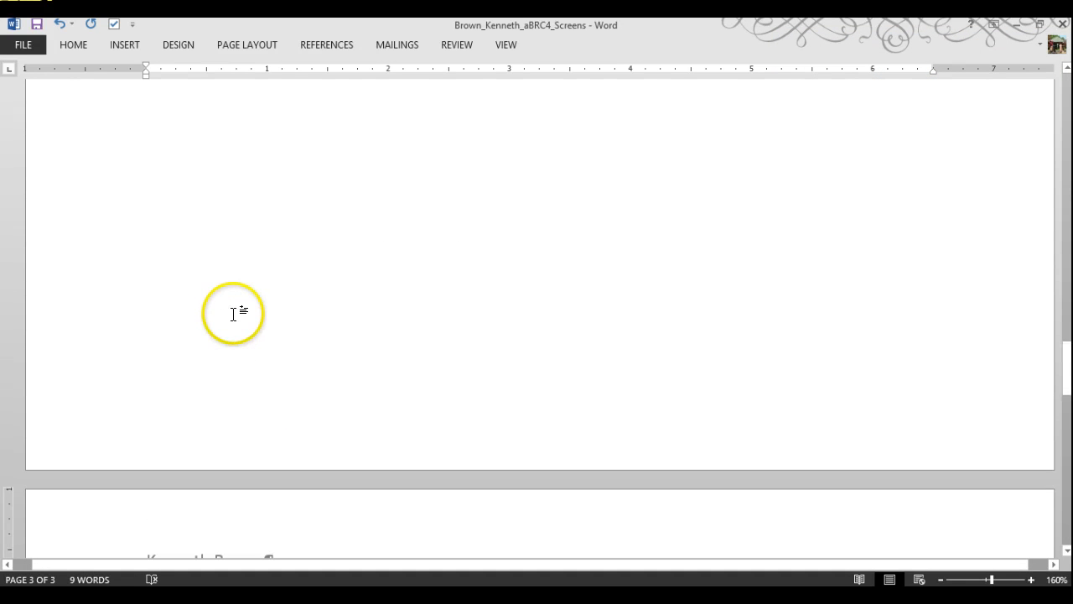
{"action": "key", "text": "ctrl+z"}
{"action": "scroll", "coordinate": [247, 335], "scroll_direction": "down", "scroll_amount": 3}
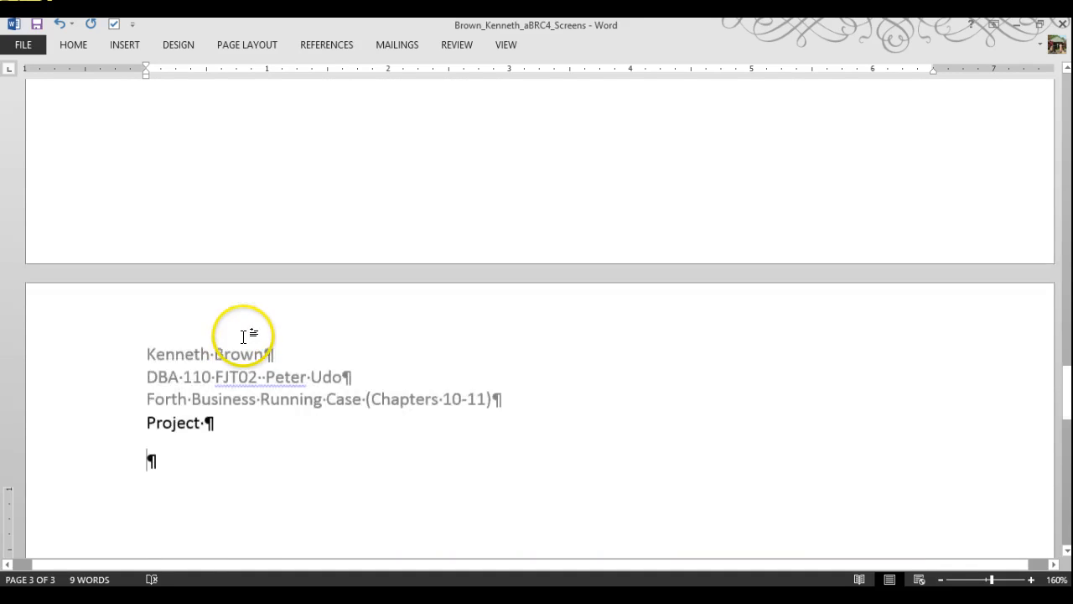
{"action": "scroll", "coordinate": [231, 335], "scroll_direction": "down", "scroll_amount": 4}
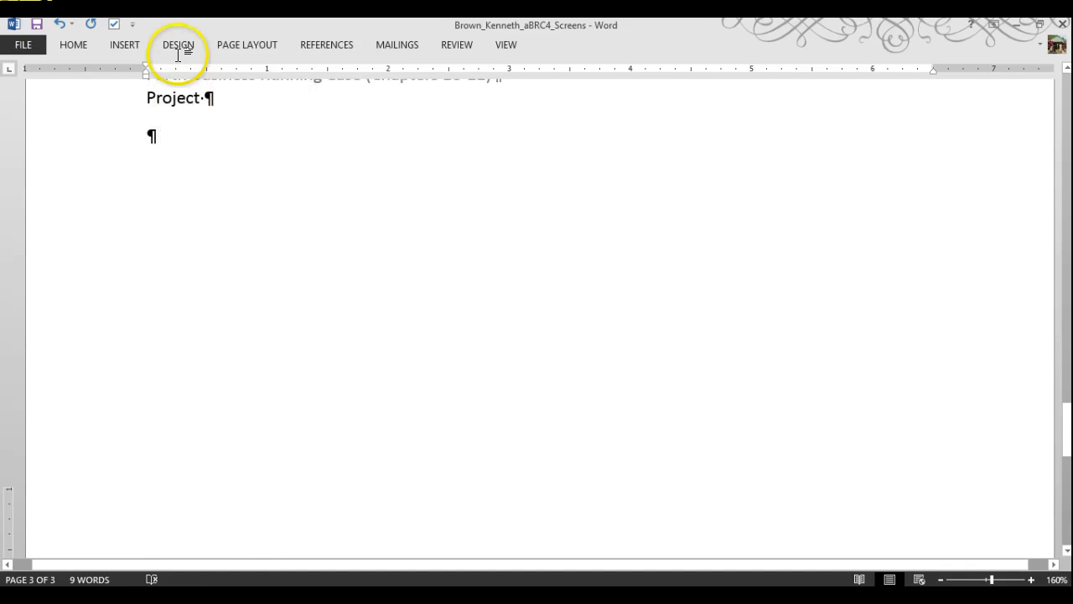
Insert a screenshot of the Front Range Action Sports Access window below Project
{"action": "left_click", "coordinate": [123, 44]}
{"action": "left_click", "coordinate": [329, 86]}
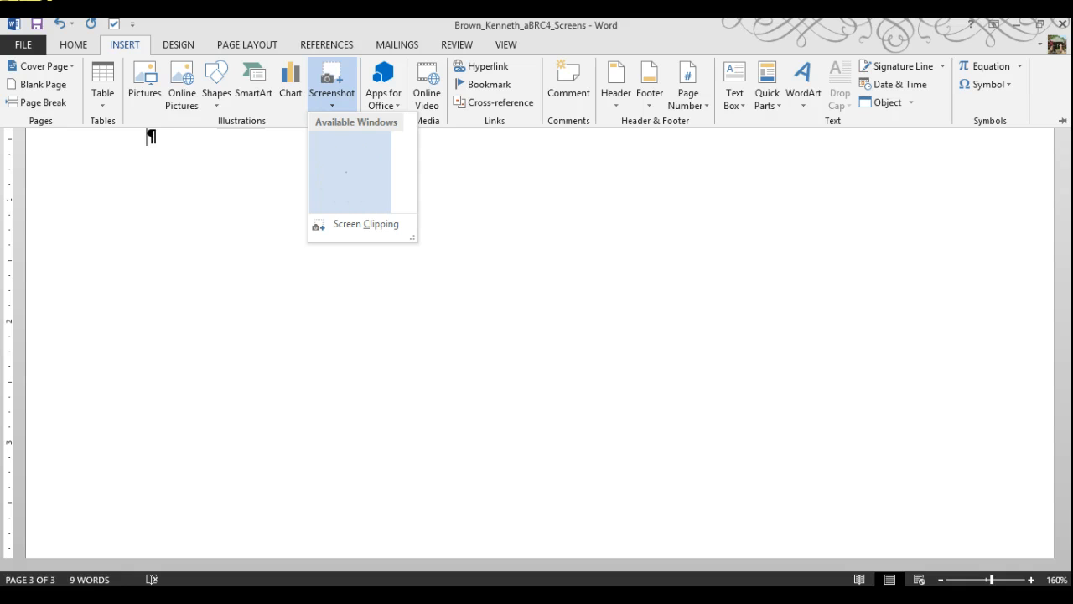
{"action": "left_click", "coordinate": [348, 172]}
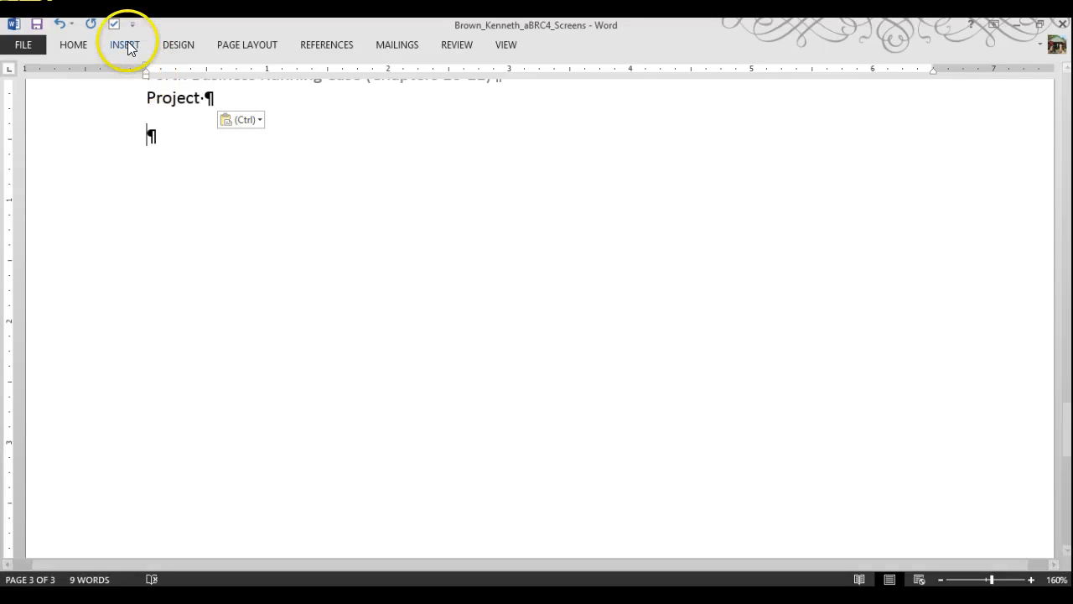
{"action": "left_click", "coordinate": [126, 45]}
{"action": "left_click", "coordinate": [341, 104]}
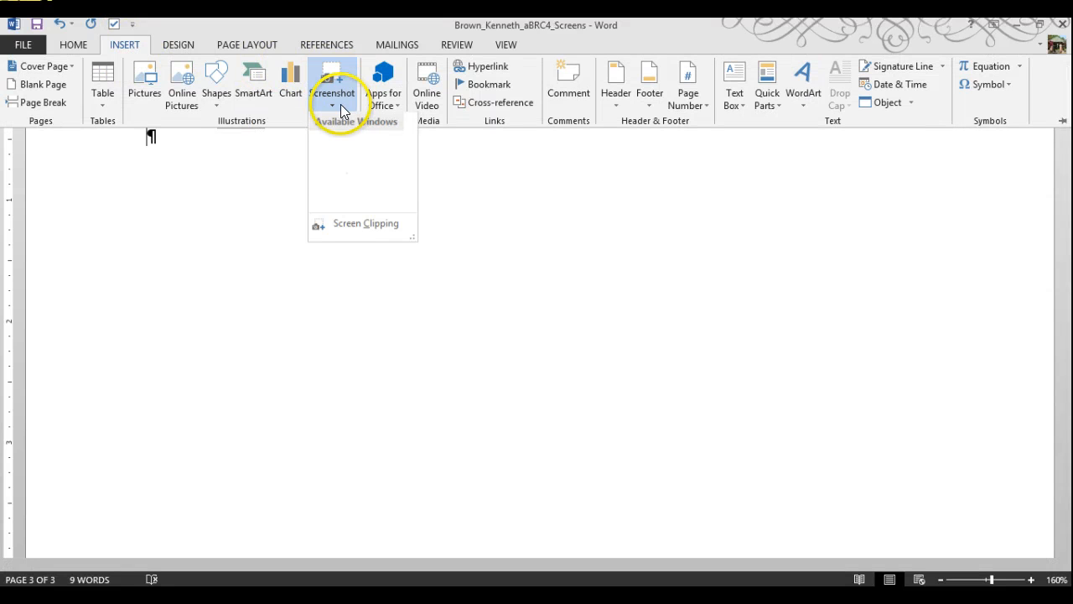
{"action": "left_click", "coordinate": [330, 171]}
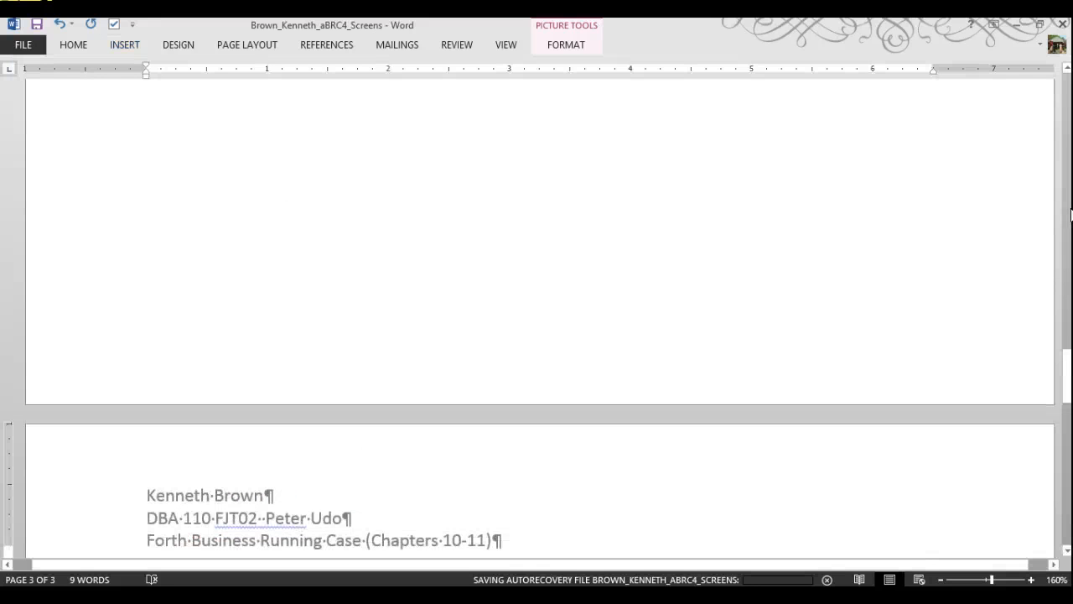
Copy the green 'Project: BRC4 Step: 8' row and paste it over Project on page 3
{"action": "scroll", "coordinate": [948, 292], "scroll_direction": "down", "scroll_amount": 8}
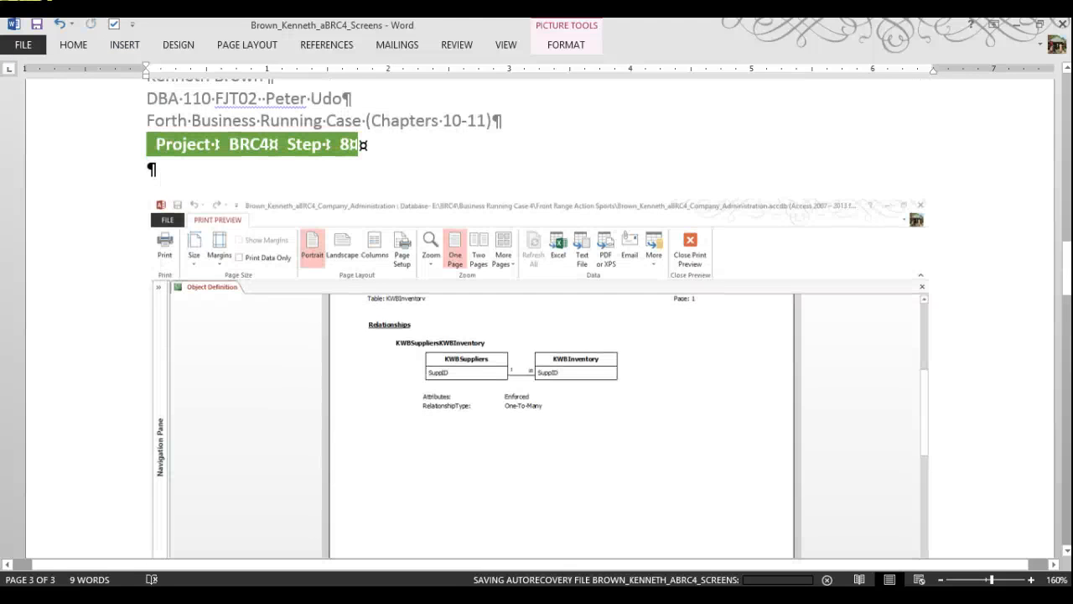
{"action": "scroll", "coordinate": [1037, 320], "scroll_direction": "up", "scroll_amount": 3}
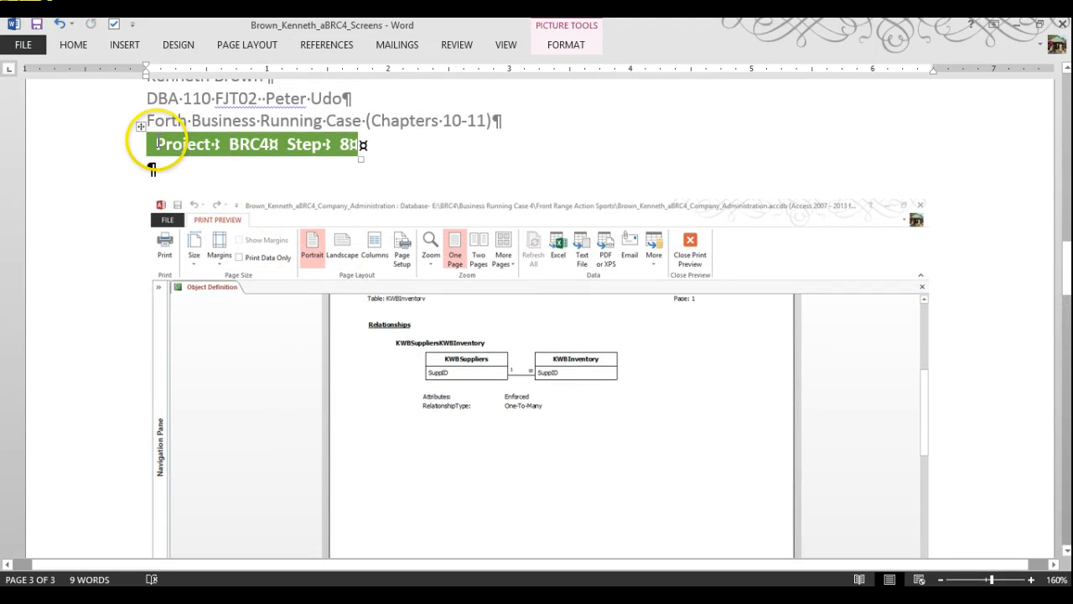
{"action": "left_click", "coordinate": [142, 125]}
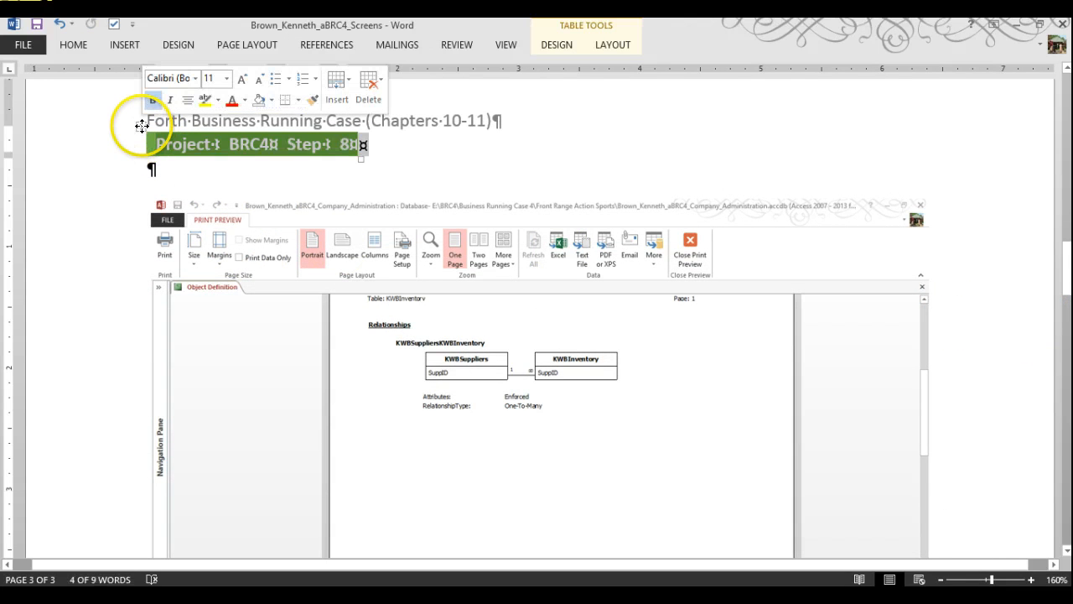
{"action": "right_click", "coordinate": [162, 145]}
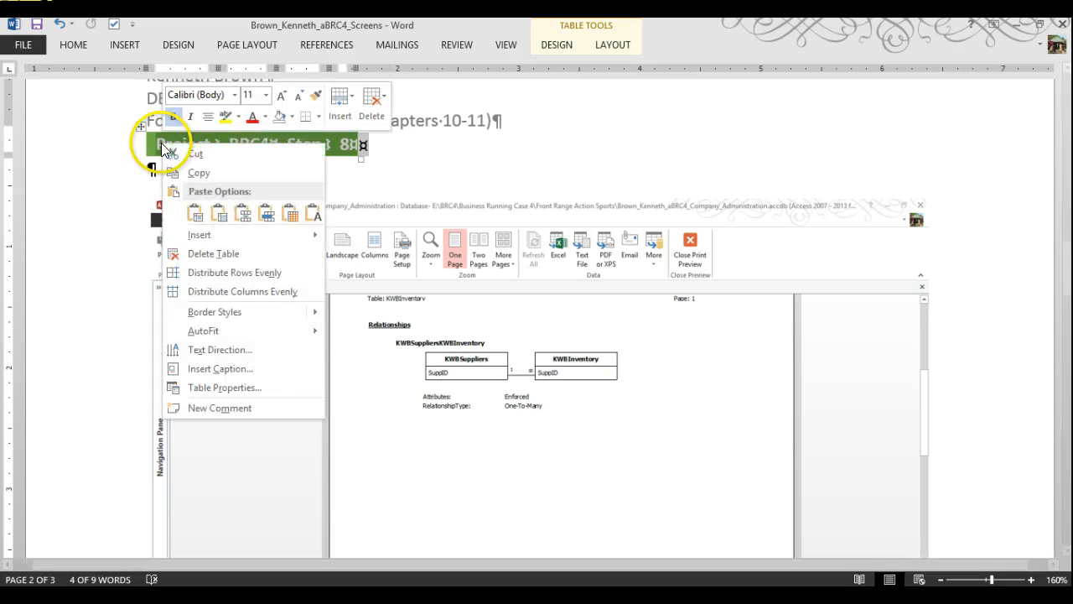
{"action": "left_click", "coordinate": [201, 173]}
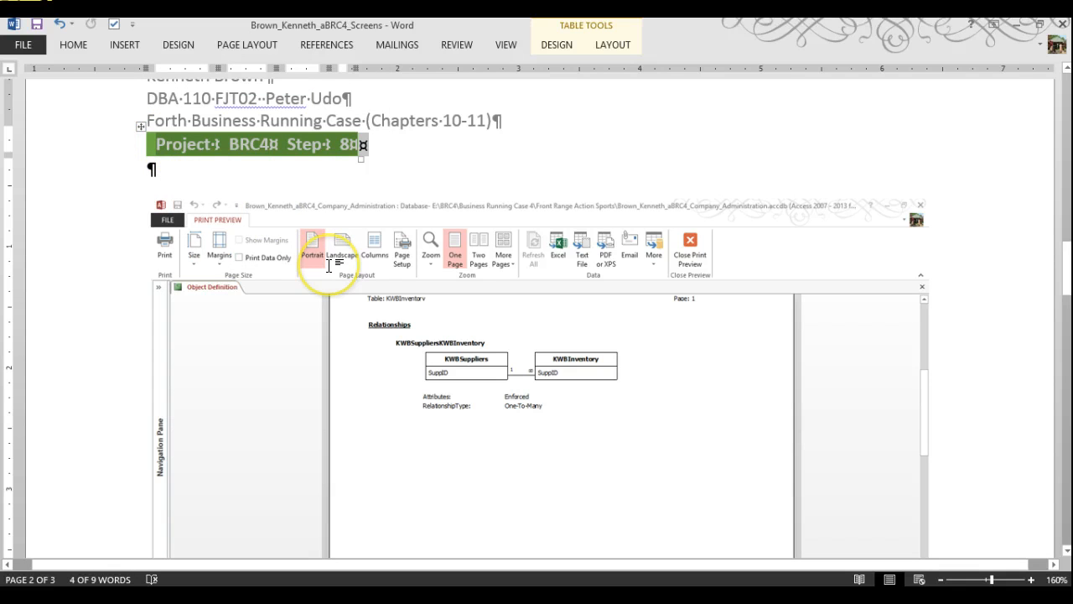
{"action": "scroll", "coordinate": [335, 285], "scroll_direction": "down", "scroll_amount": 10}
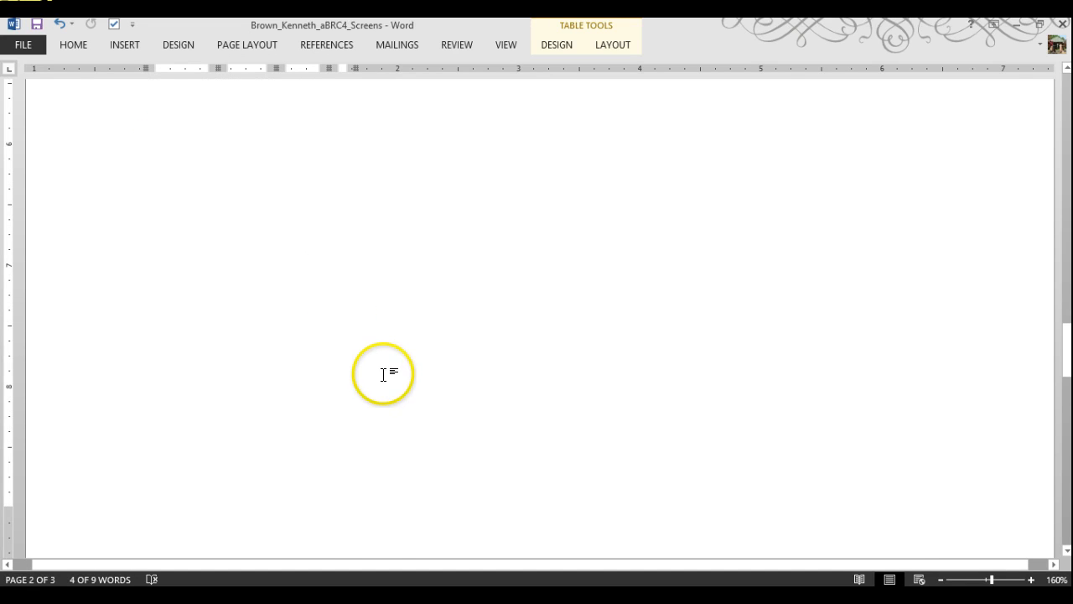
{"action": "scroll", "coordinate": [386, 360], "scroll_direction": "down", "scroll_amount": 5}
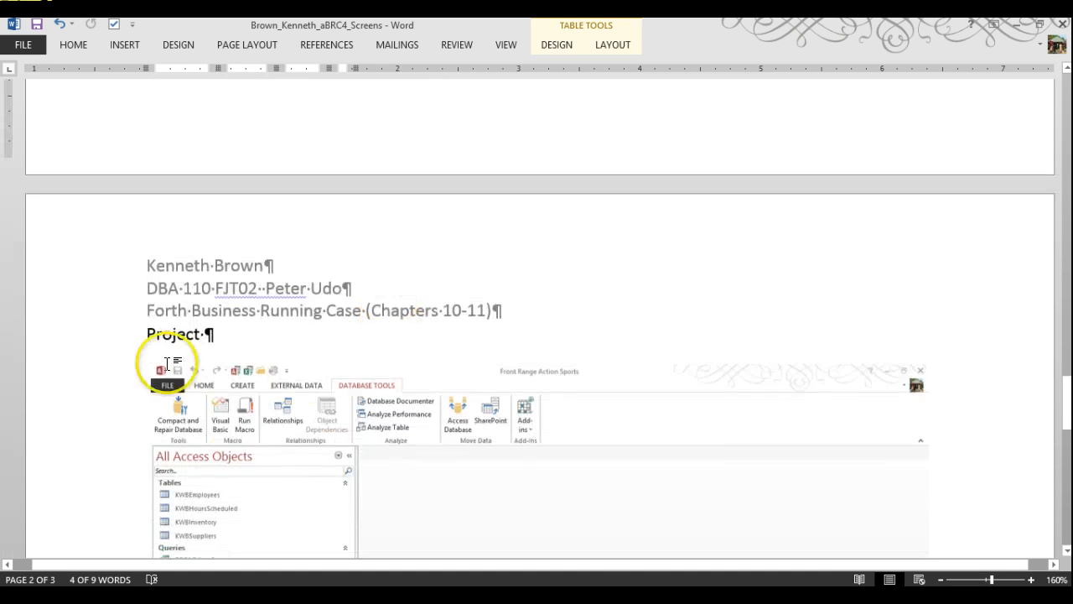
{"action": "left_click_drag", "start_coordinate": [160, 318], "coordinate": [208, 324]}
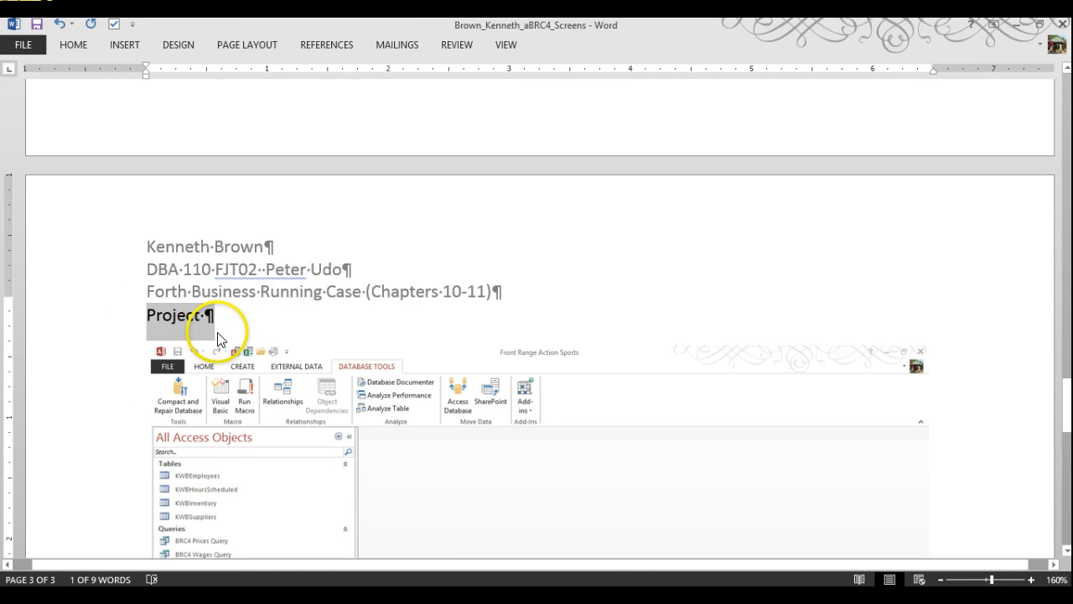
{"action": "left_click", "coordinate": [222, 341]}
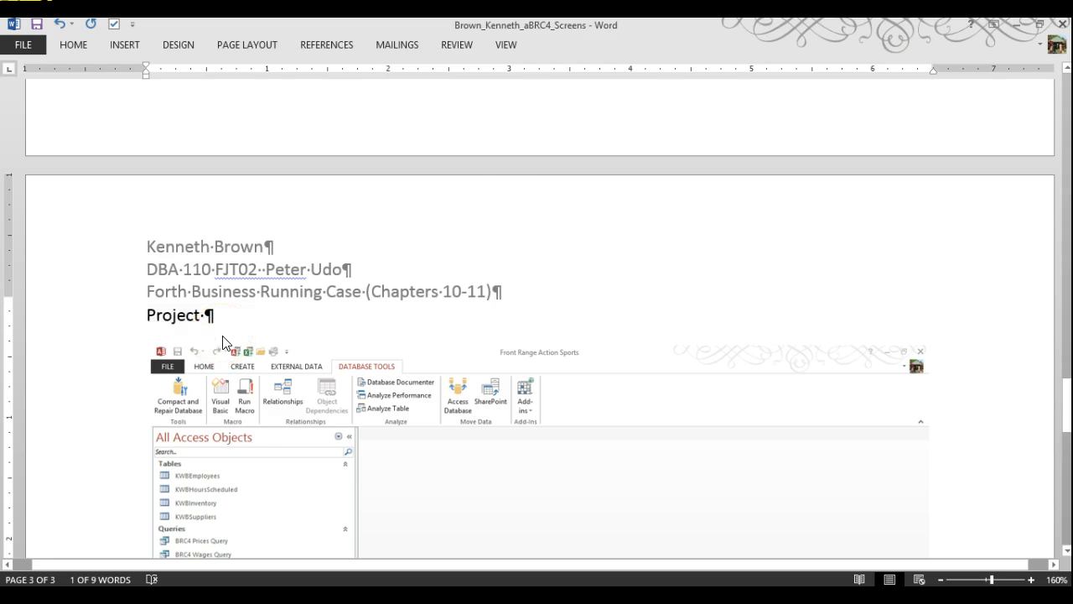
{"action": "key", "text": "ctrl+v"}
{"action": "scroll", "coordinate": [270, 312], "scroll_direction": "up", "scroll_amount": 2}
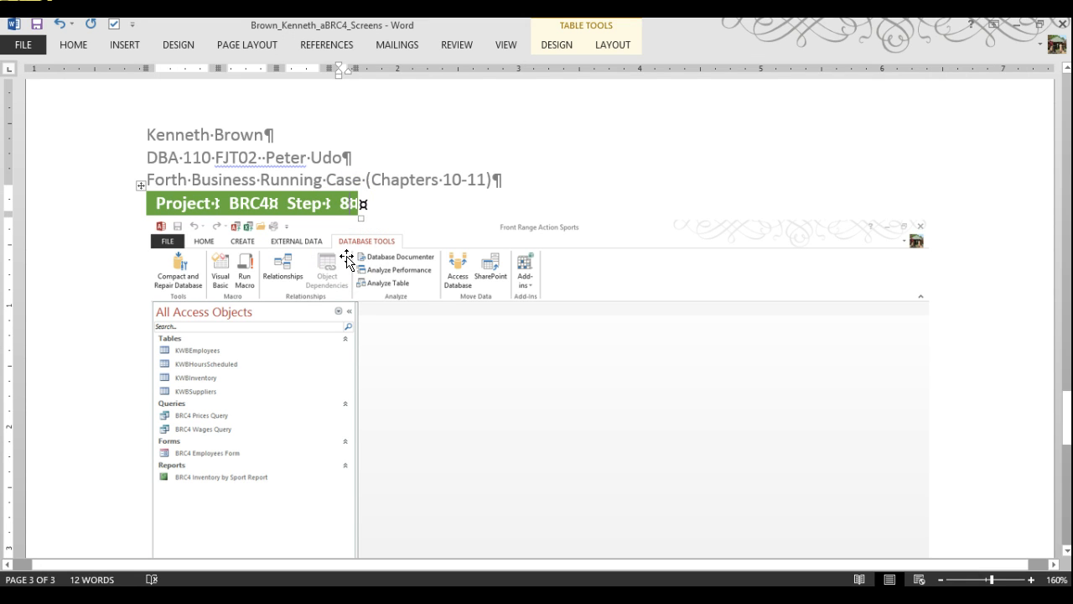
Change the Step number from 8 to 13 and save the document
{"action": "key", "text": "BackSpace"}
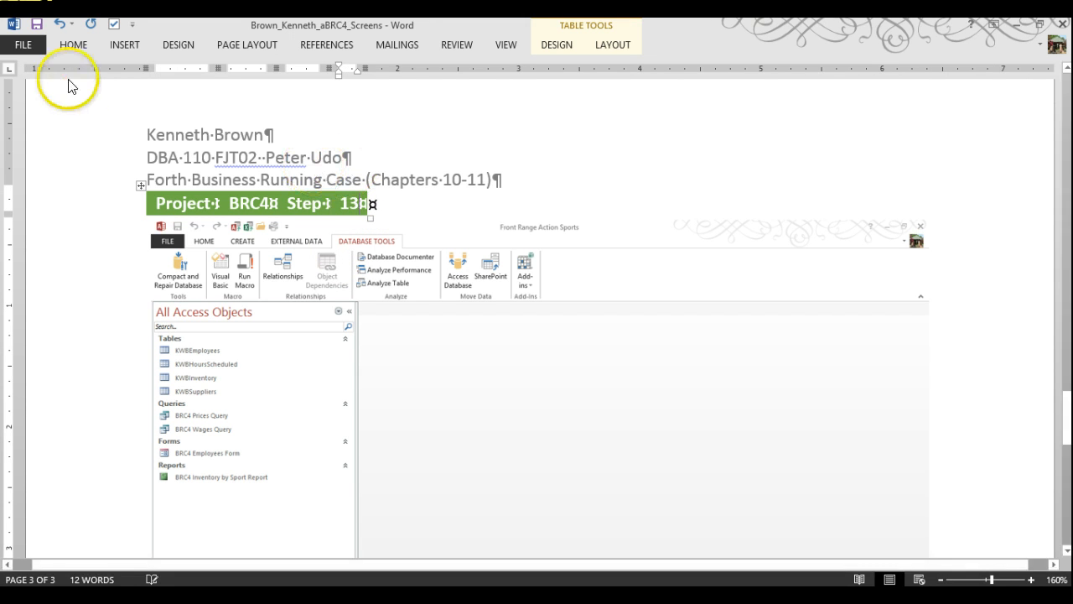
{"action": "left_click", "coordinate": [36, 25]}
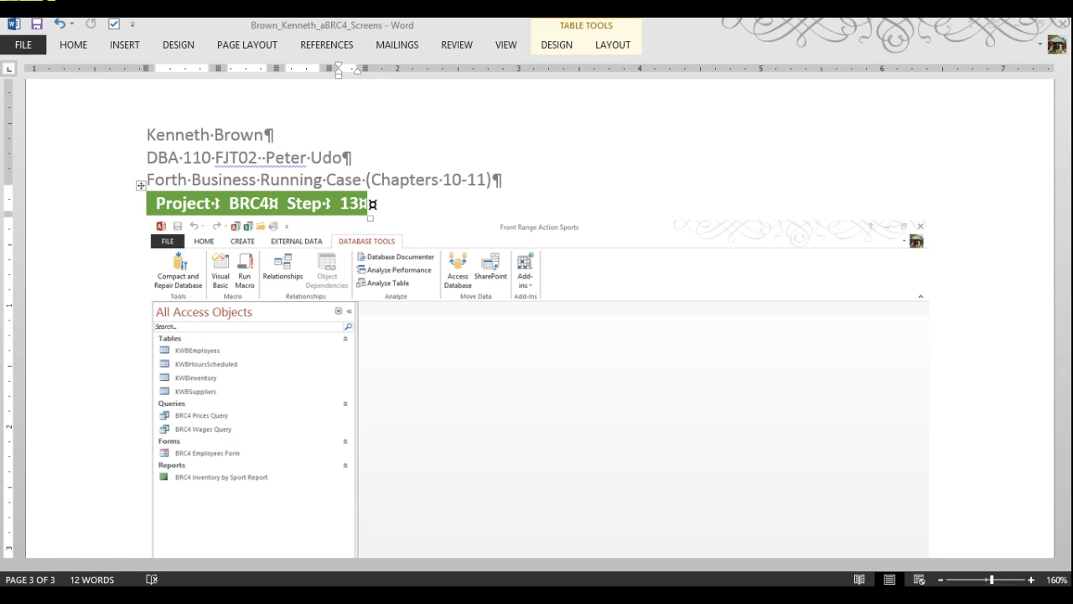
{"action": "key", "text": "alt+Tab"}
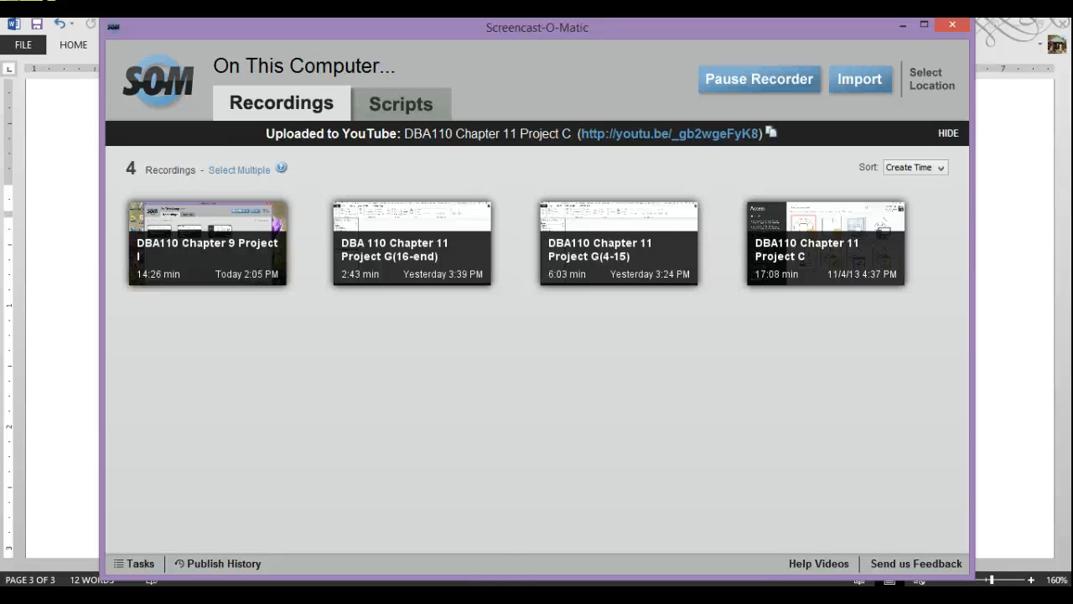